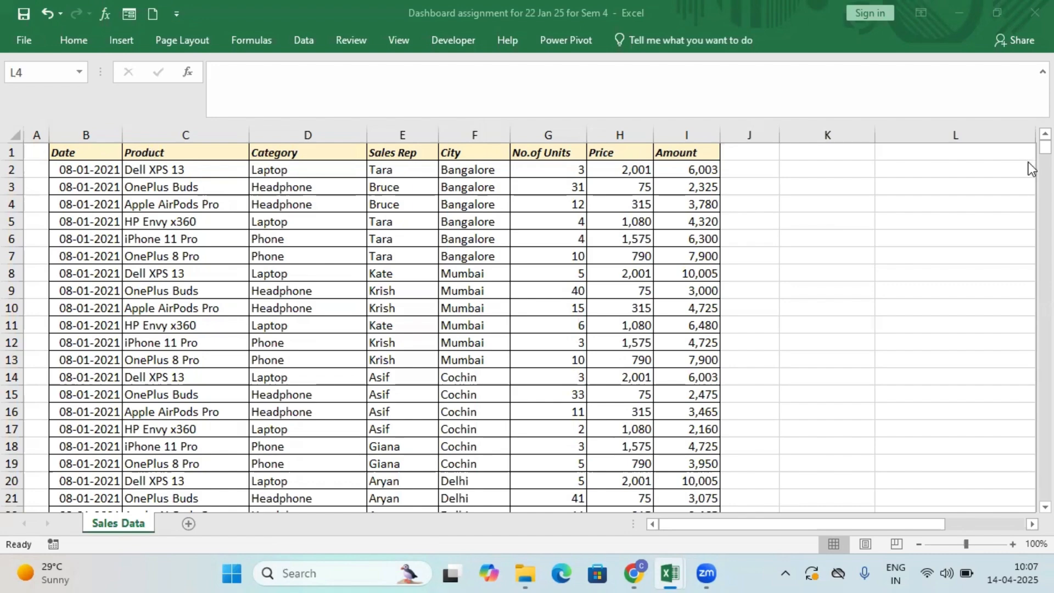
Clear the contents of rows 1562 to 1564 holding the totals below the sales data.
left_click(1029, 146)
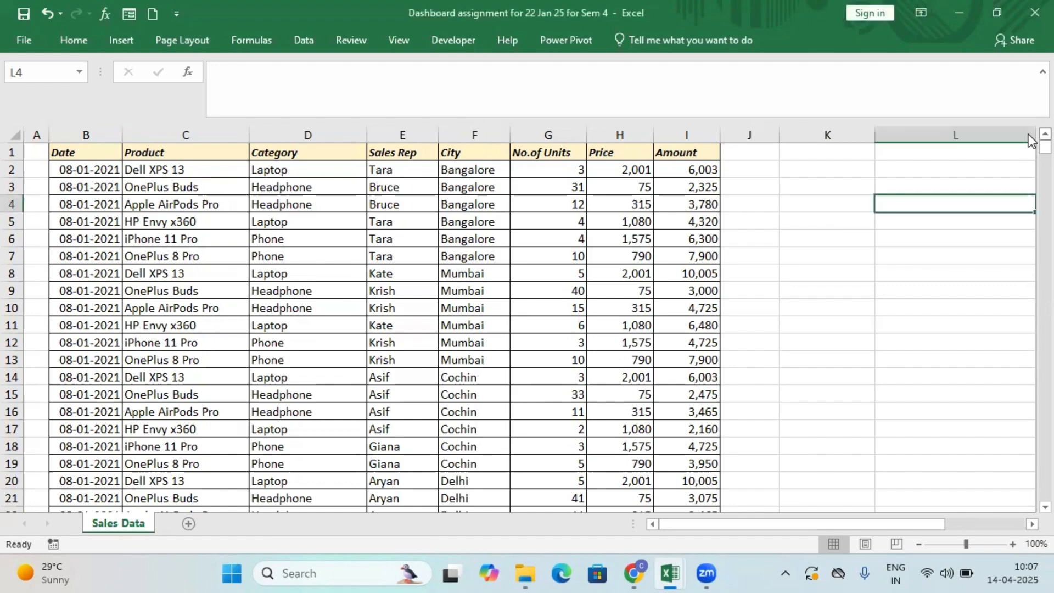
left_click_drag(1043, 147, 1035, 494)
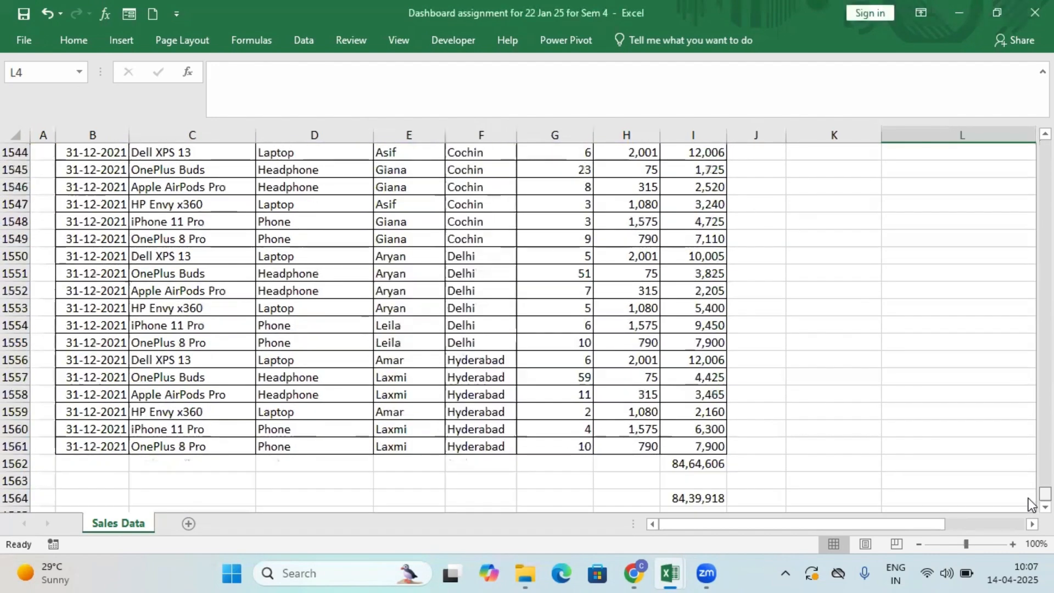
left_click(714, 464)
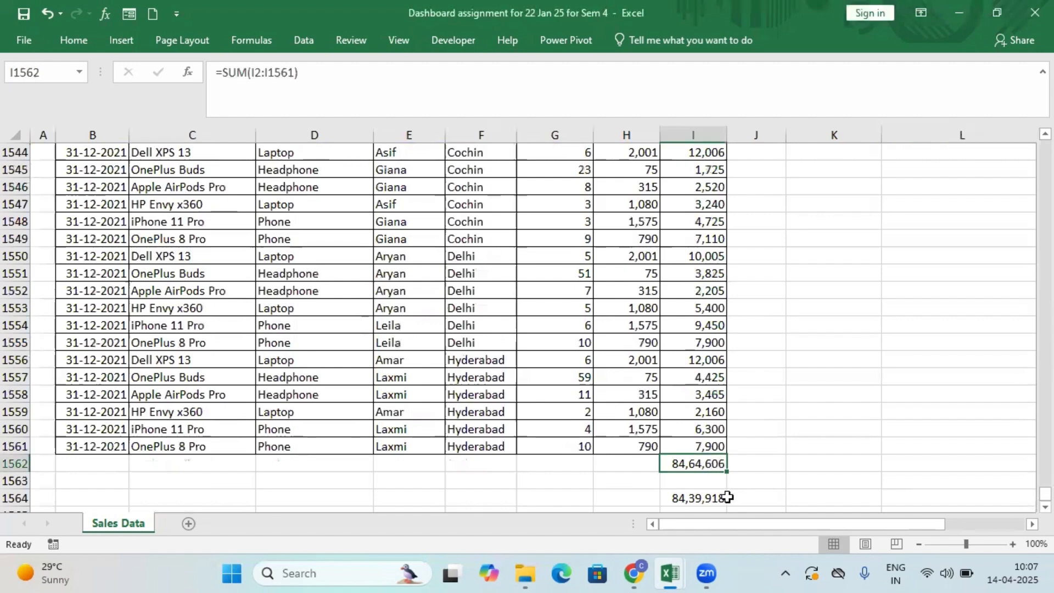
left_click_drag(729, 496, 678, 497)
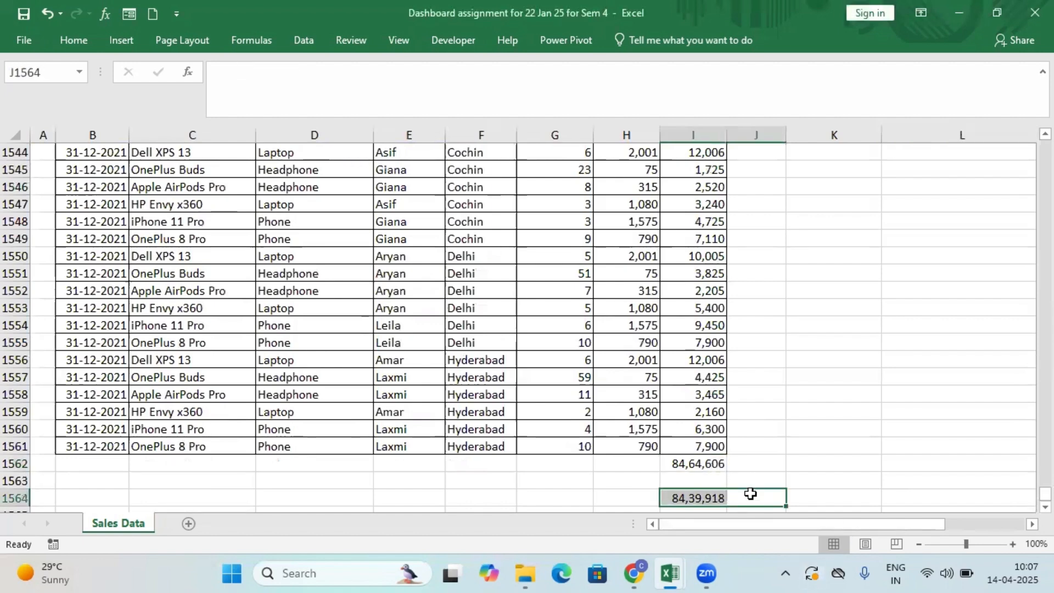
left_click_drag(15, 464, 12, 497)
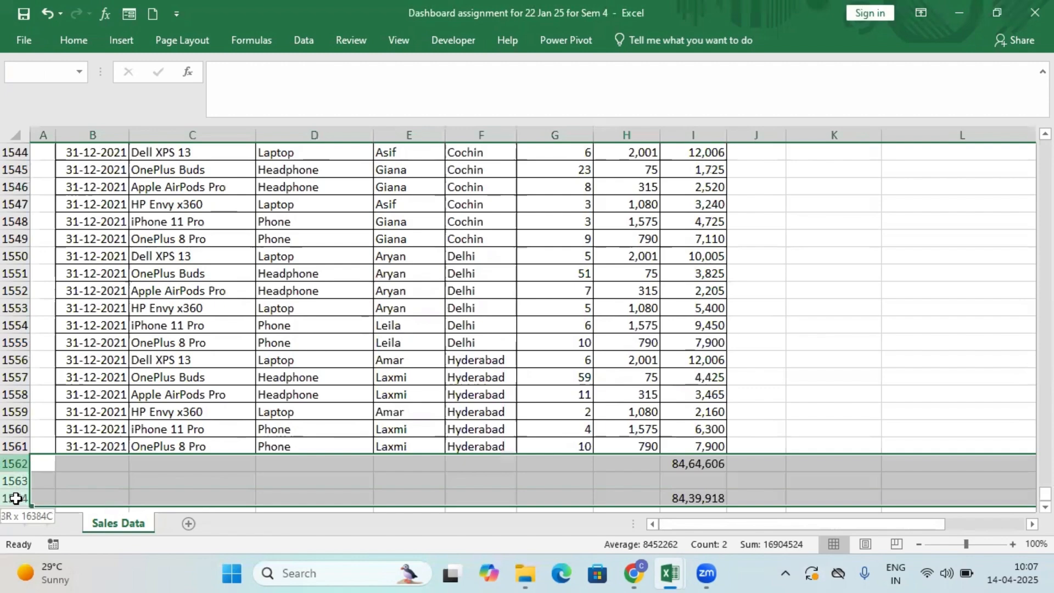
key("Delete")
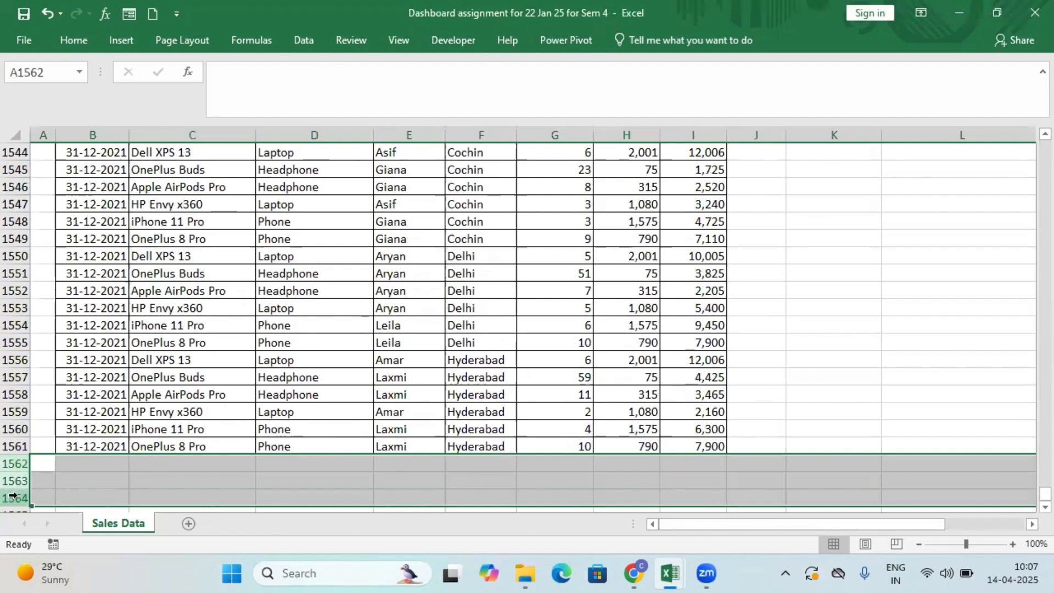
Insert a PivotTable on a new worksheet from the sales data range B1:I1561.
scroll(769, 319, "up", 1)
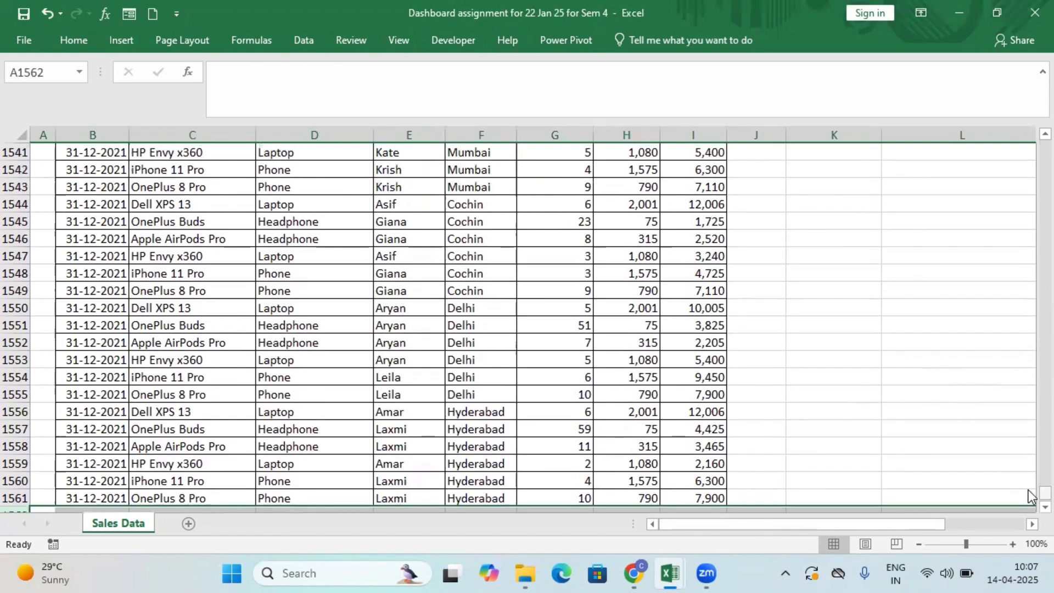
left_click_drag(1030, 496, 1029, 22)
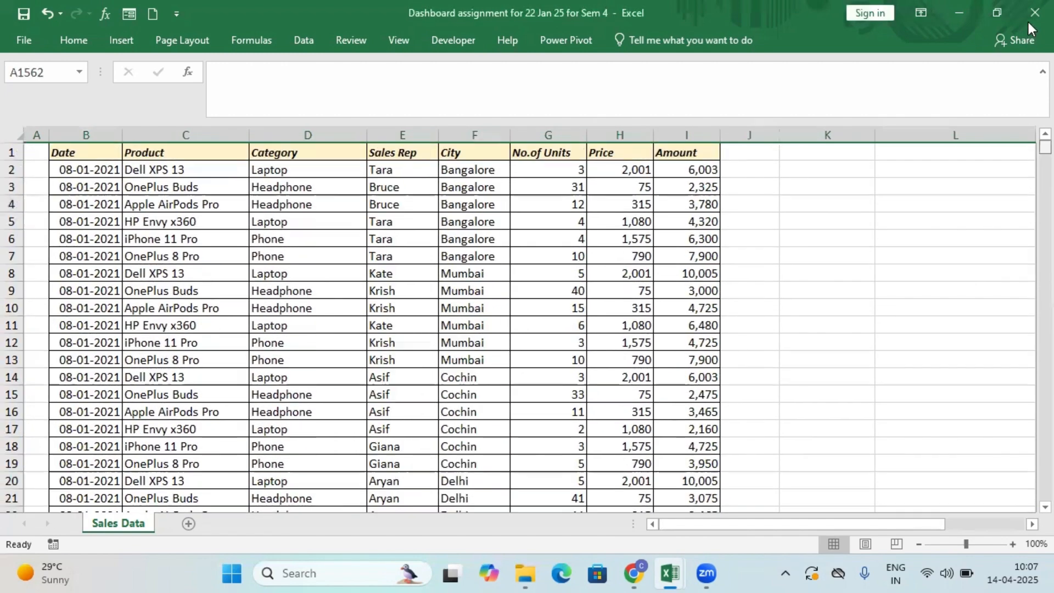
left_click(136, 208)
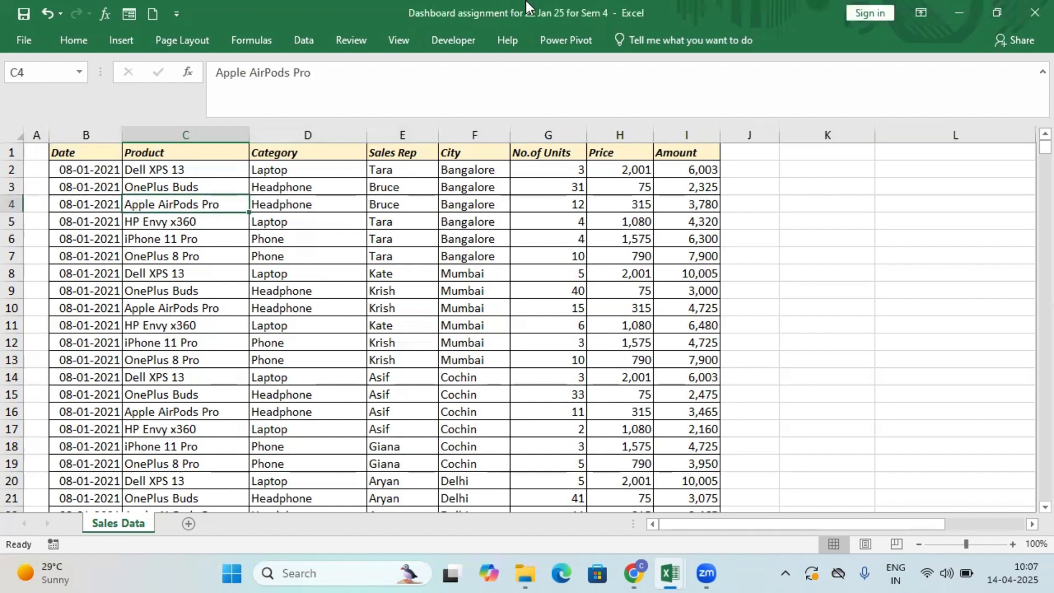
left_click(121, 41)
left_click(32, 77)
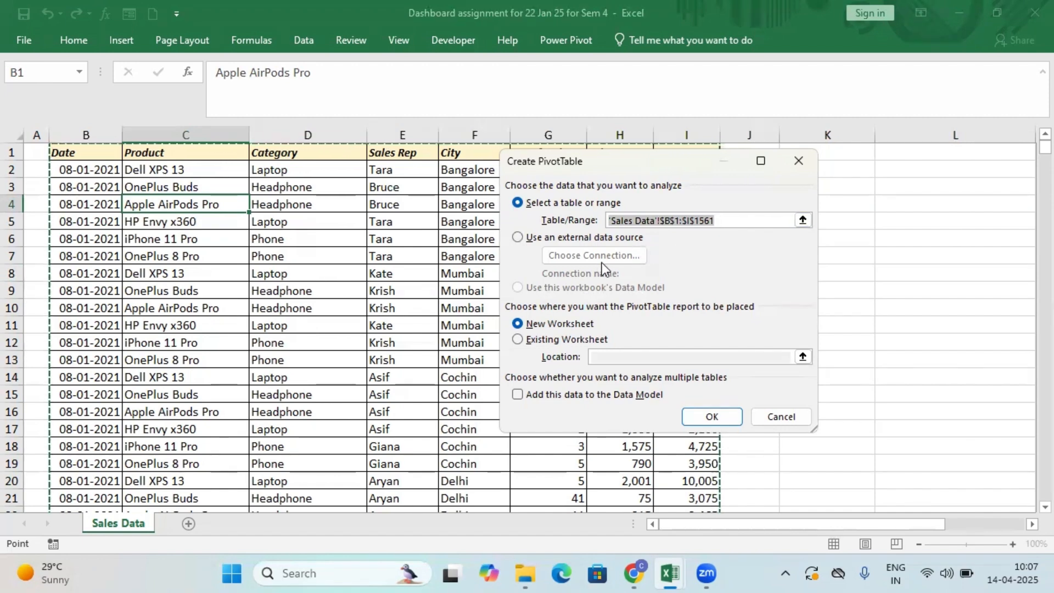
left_click(707, 417)
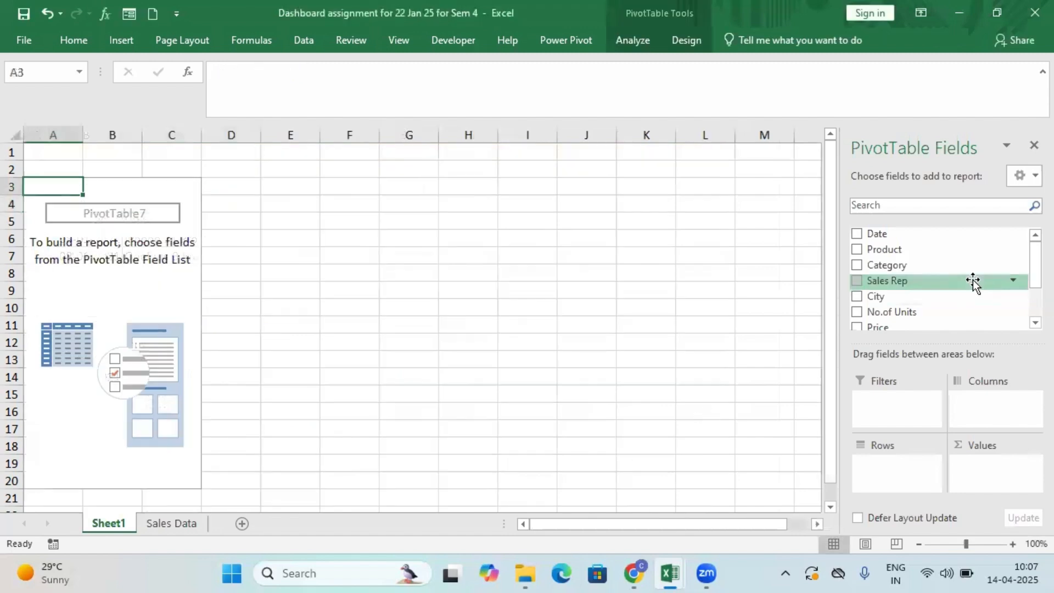
Build the PivotTable with Product as rows and the sum of No.of Units as values.
left_click(860, 246)
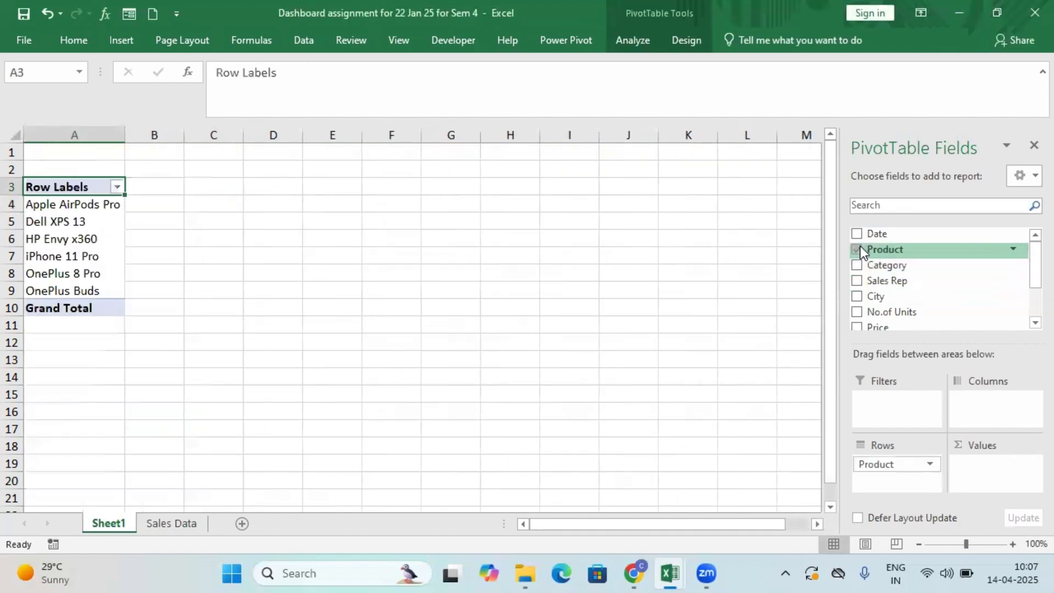
left_click_drag(1029, 262, 1029, 276)
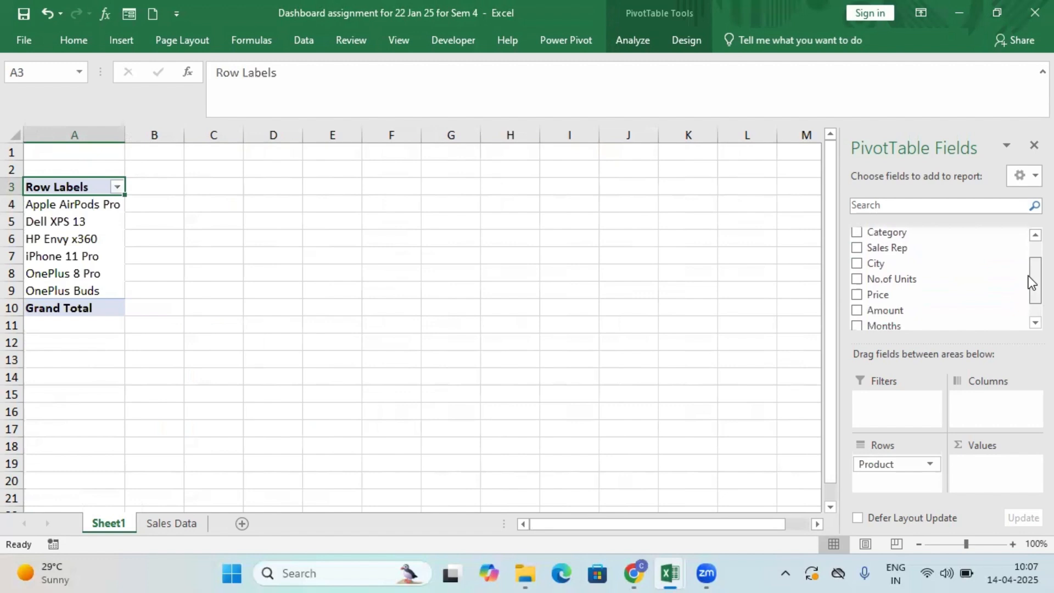
left_click(857, 279)
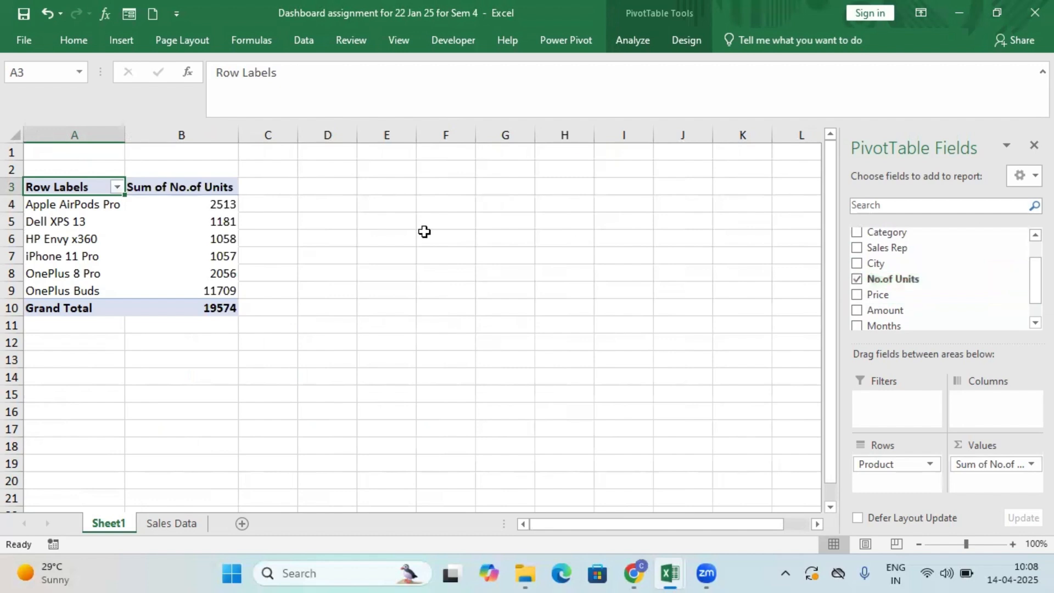
Rename the product PivotTable as Product_Qty in its PivotTable options.
left_click_drag(89, 186, 188, 303)
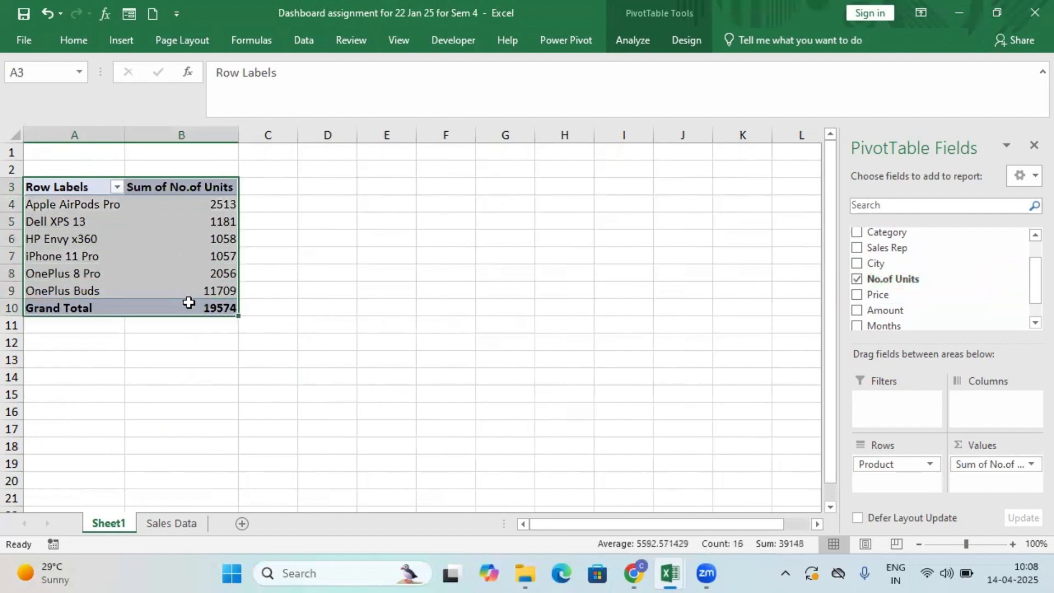
right_click(153, 208)
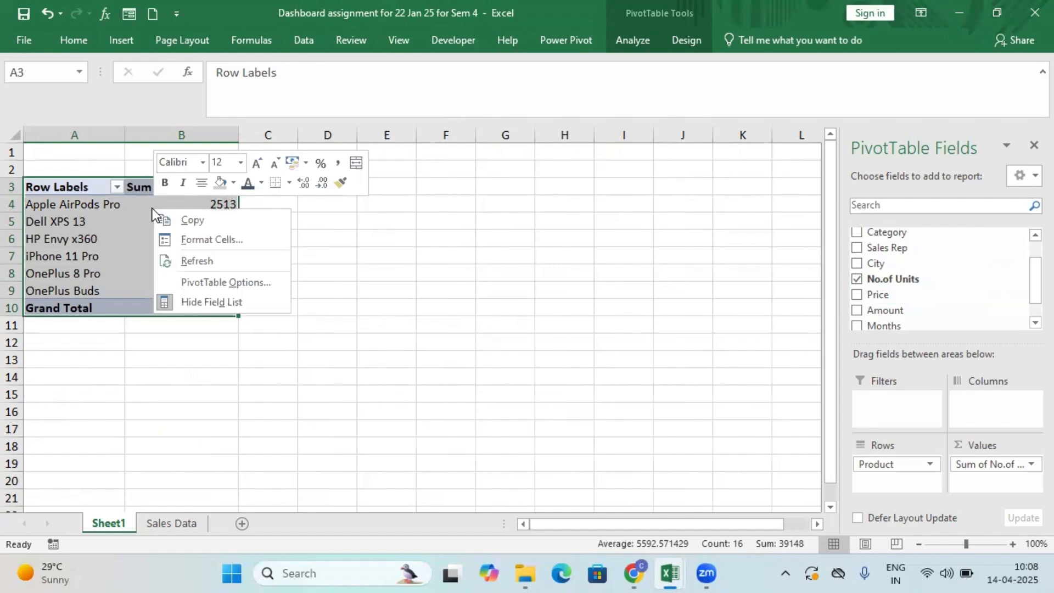
left_click(215, 281)
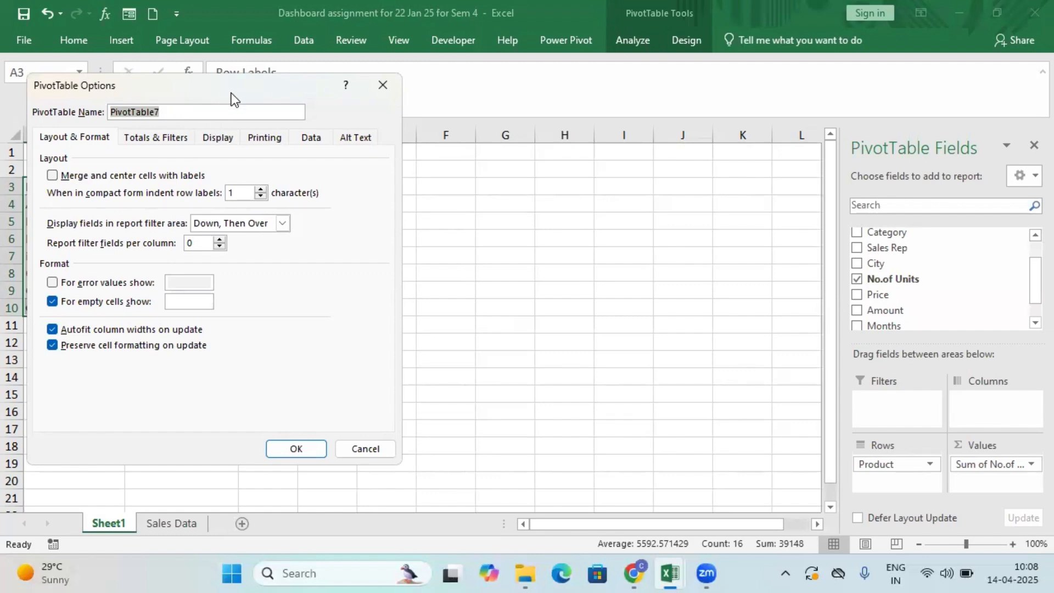
left_click_drag(232, 95, 507, 211)
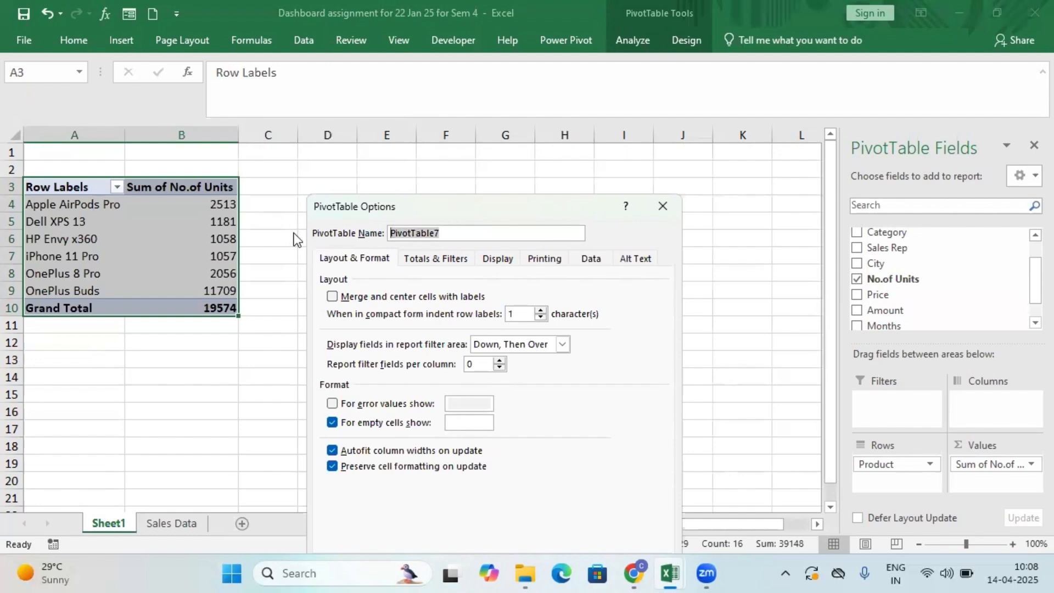
type("Product_Qty")
key("Return")
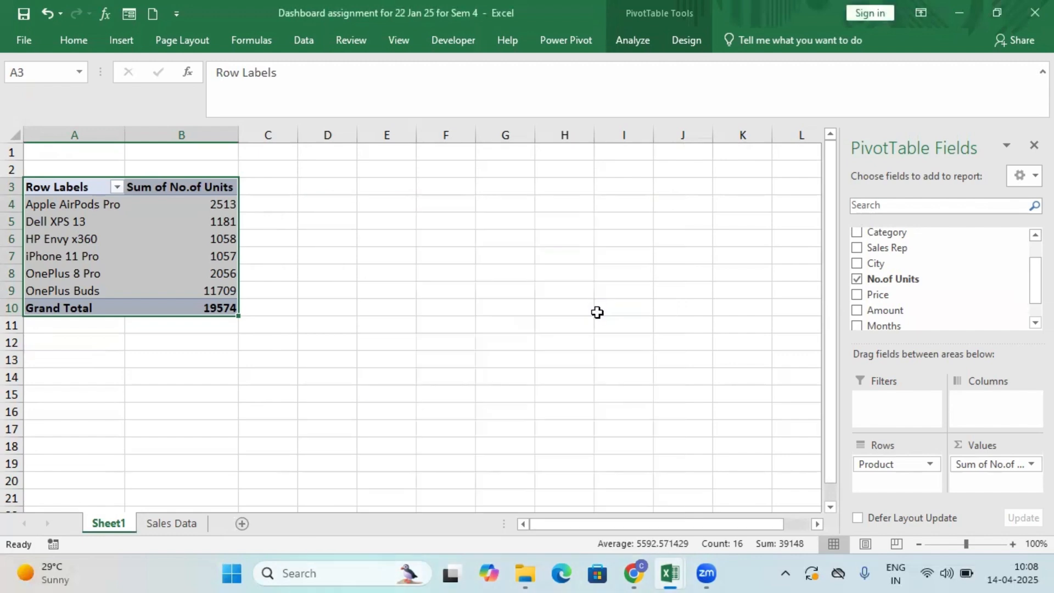
Copy the whole product PivotTable and paste copies of it at D3, G3, J3 and M3.
left_click(294, 301)
left_click_drag(98, 188, 215, 303)
key("ctrl+c")
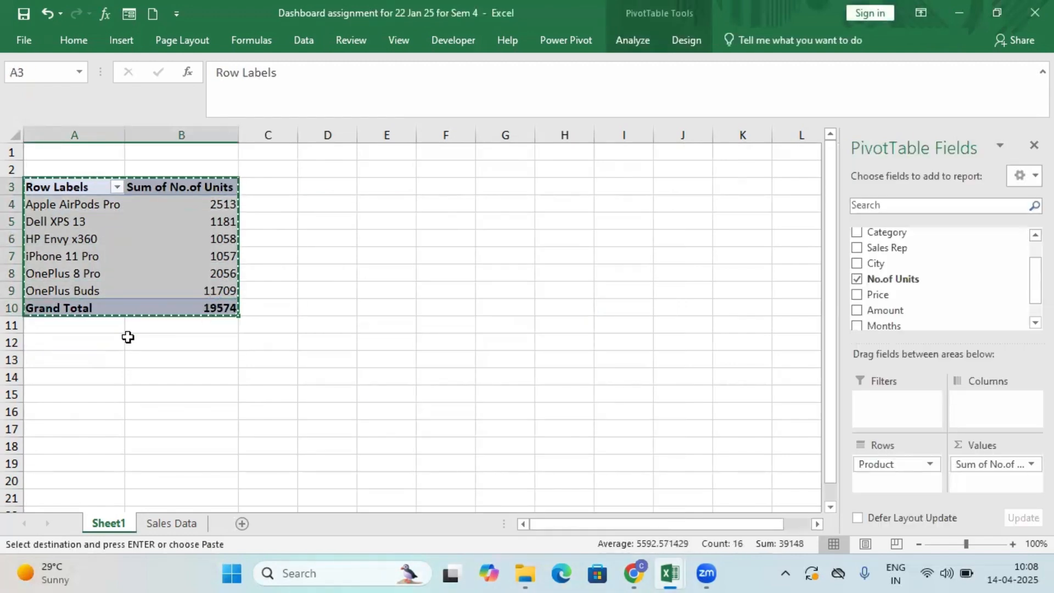
left_click(319, 190)
key("ctrl+v")
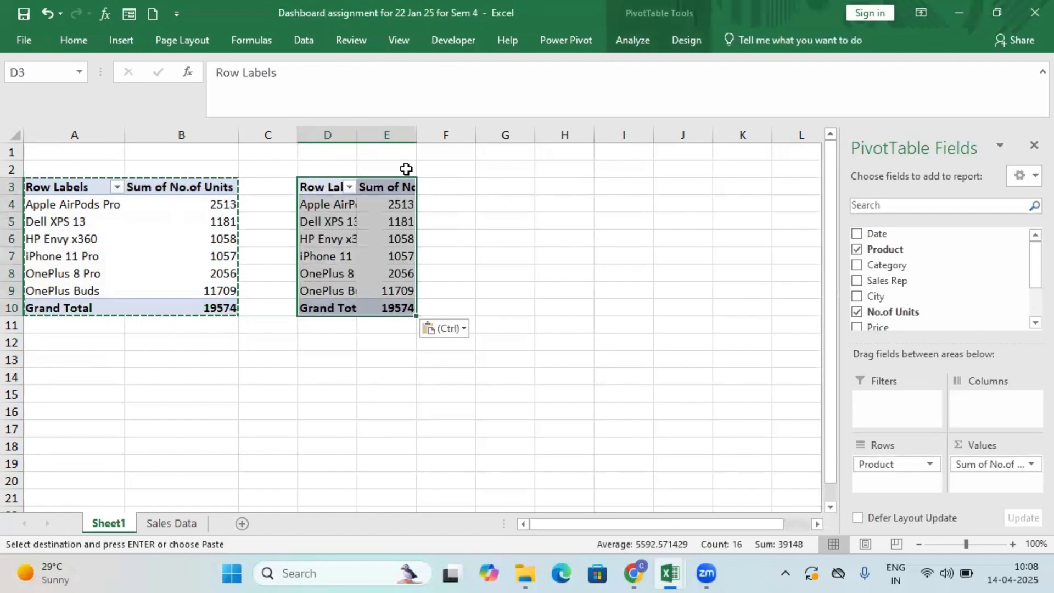
left_click(487, 189)
key("ctrl+v")
left_click(675, 187)
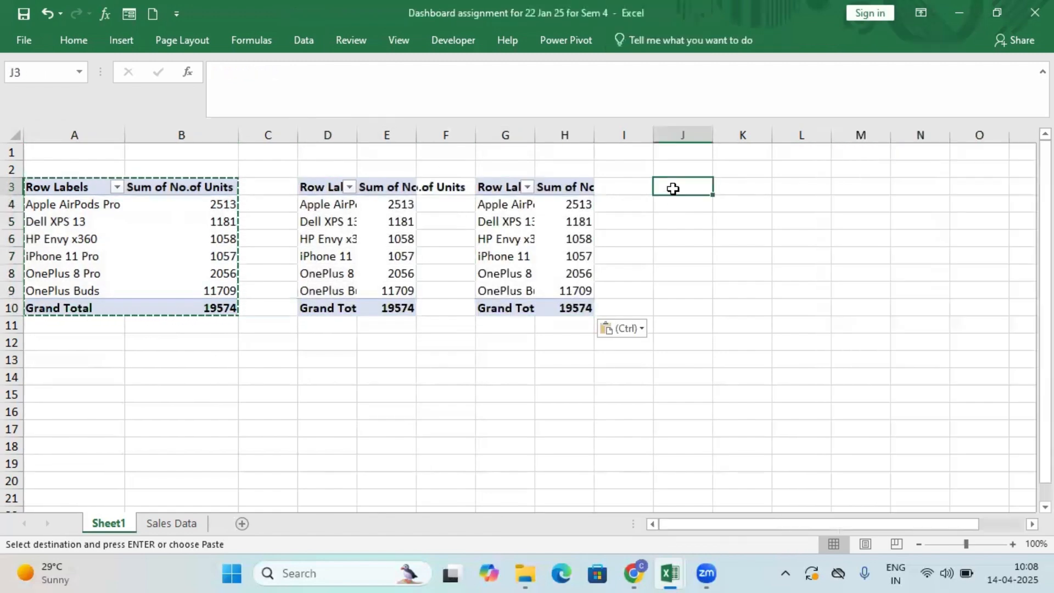
key("ctrl+v")
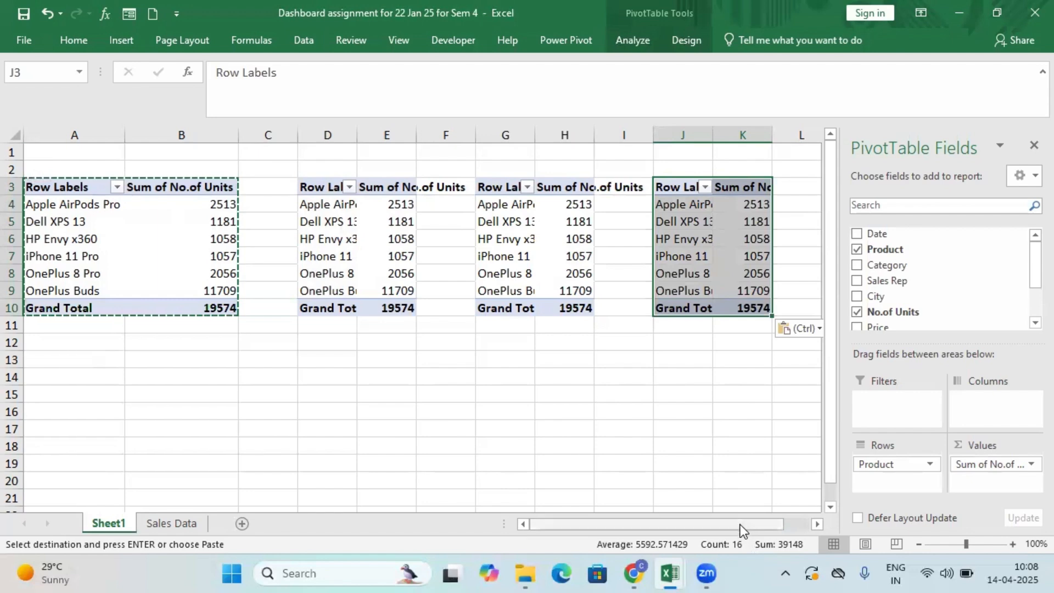
left_click_drag(740, 525, 823, 525)
left_click(767, 188)
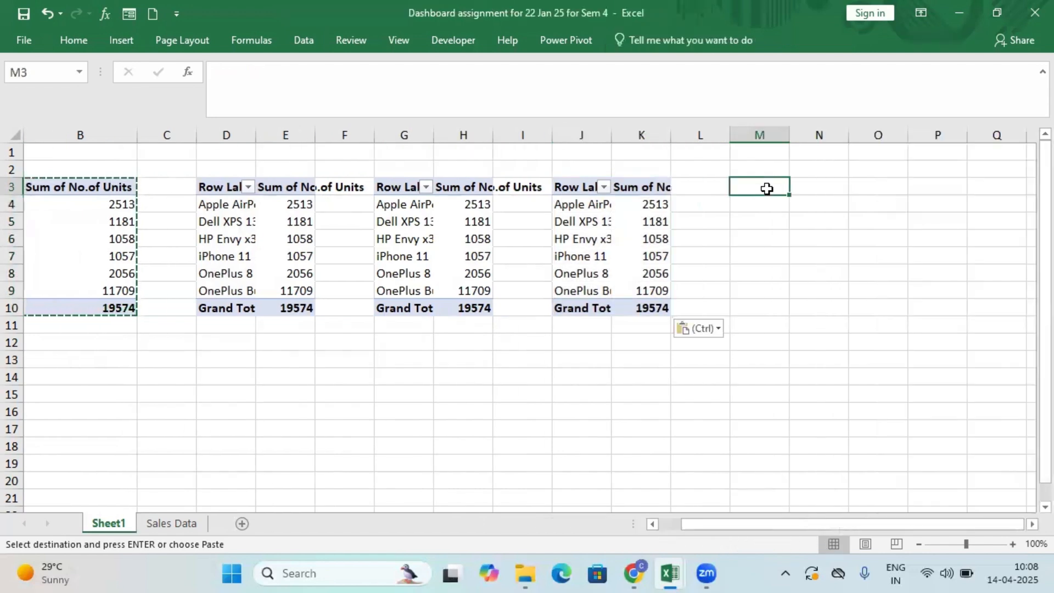
key("ctrl+v")
left_click_drag(620, 520, 600, 522)
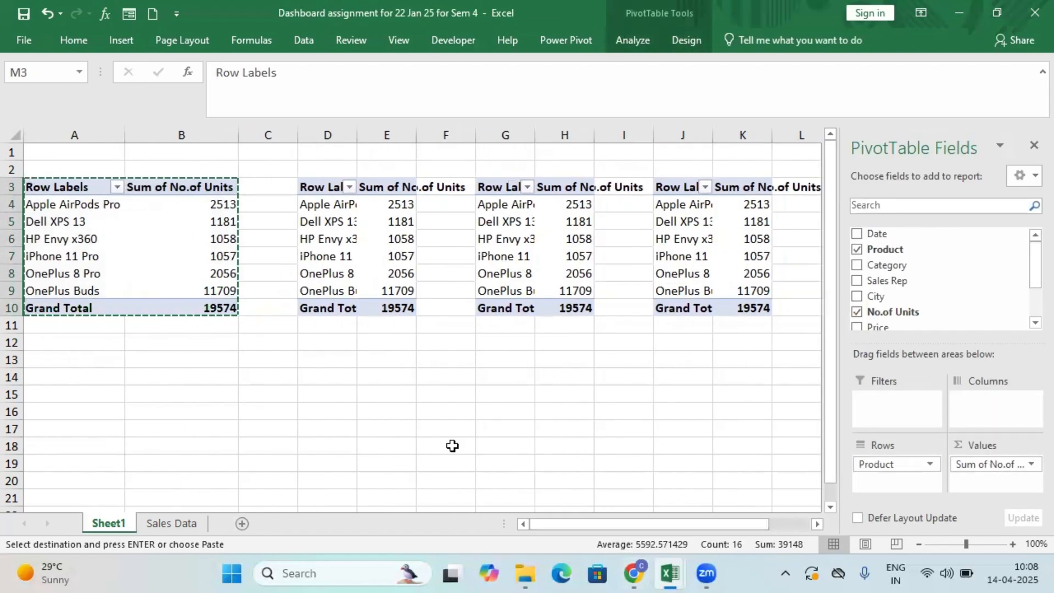
Change the PivotTable at D3 to show the sum of Amount by Category, replacing the Product and No.of Units fields.
left_click(317, 191)
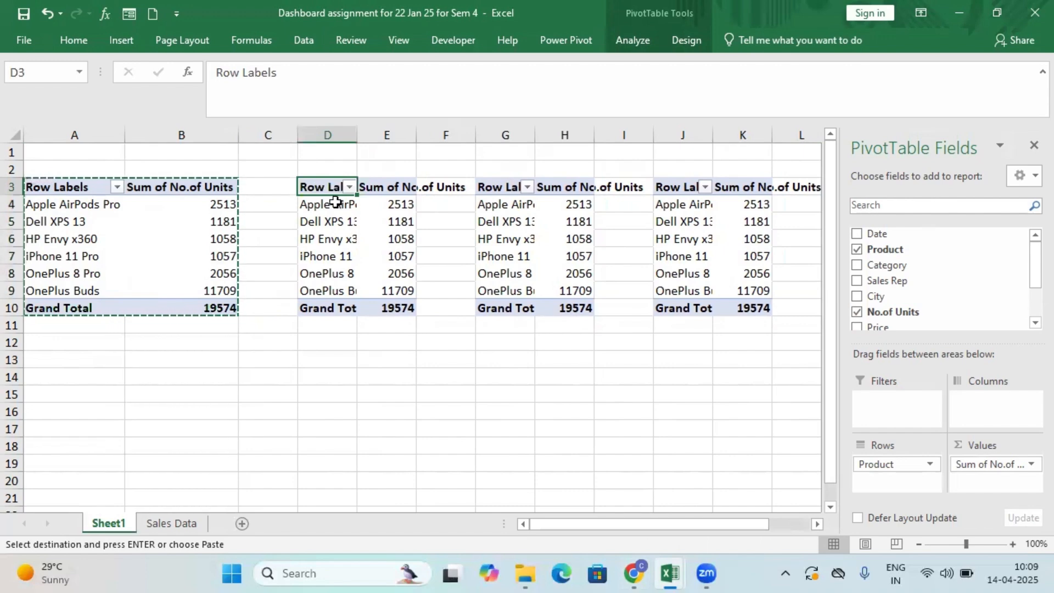
left_click(858, 254)
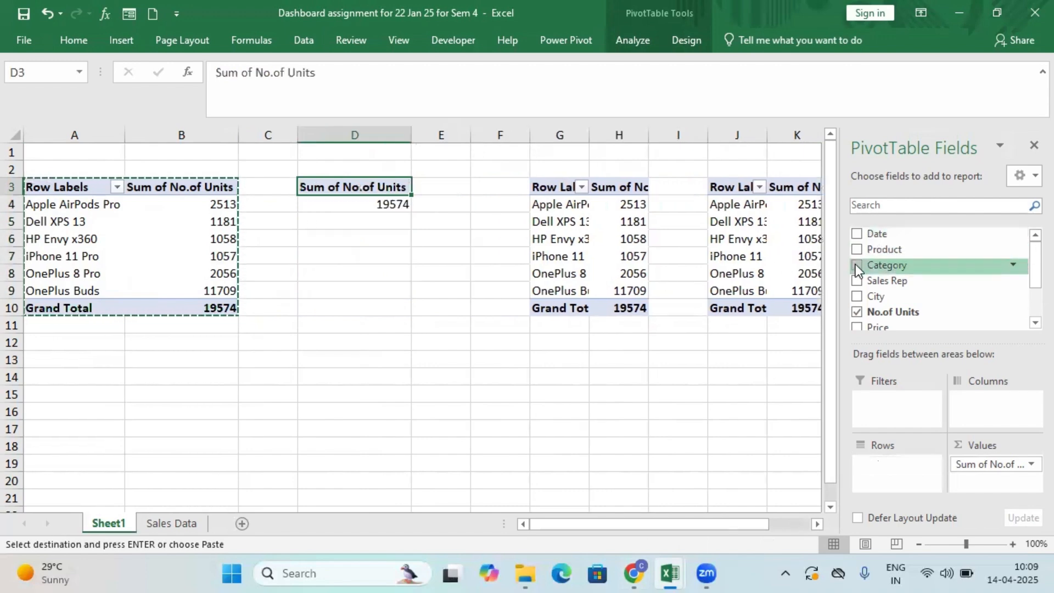
left_click(857, 267)
left_click_drag(1029, 269, 1031, 303)
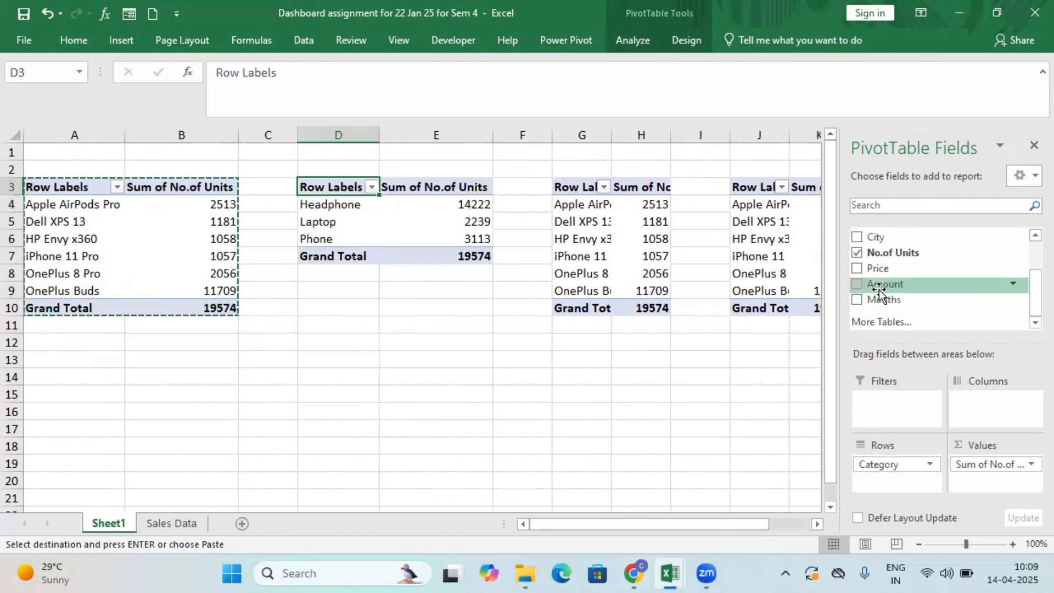
left_click(858, 284)
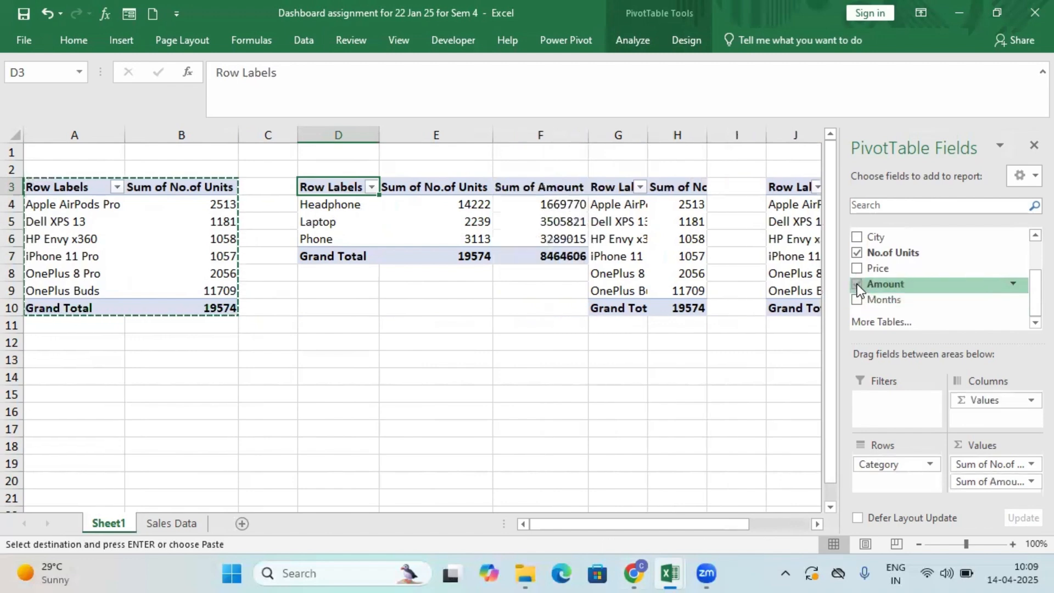
left_click(506, 260)
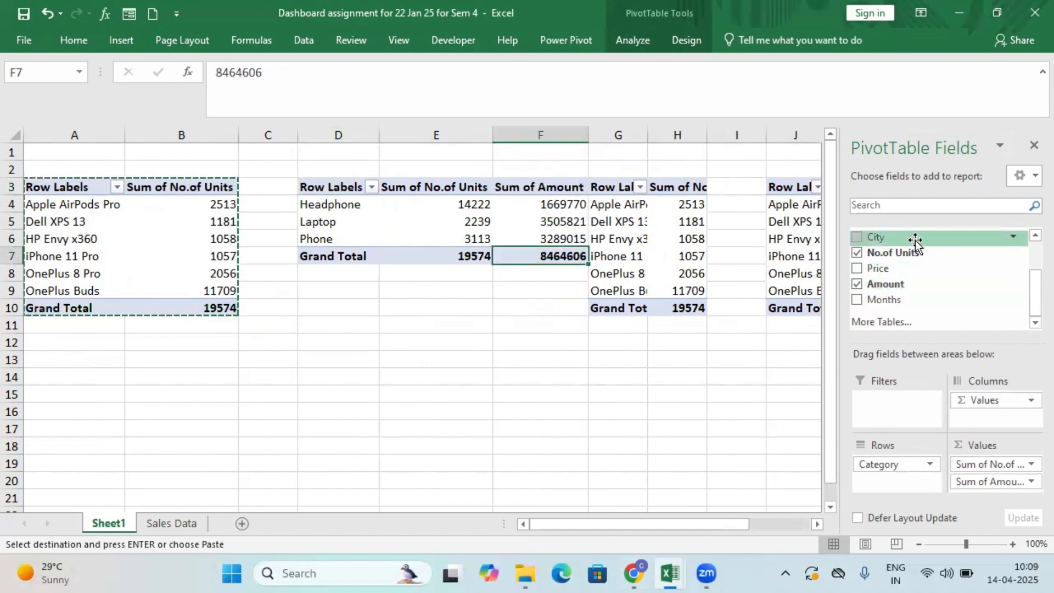
left_click(858, 253)
left_click(483, 305)
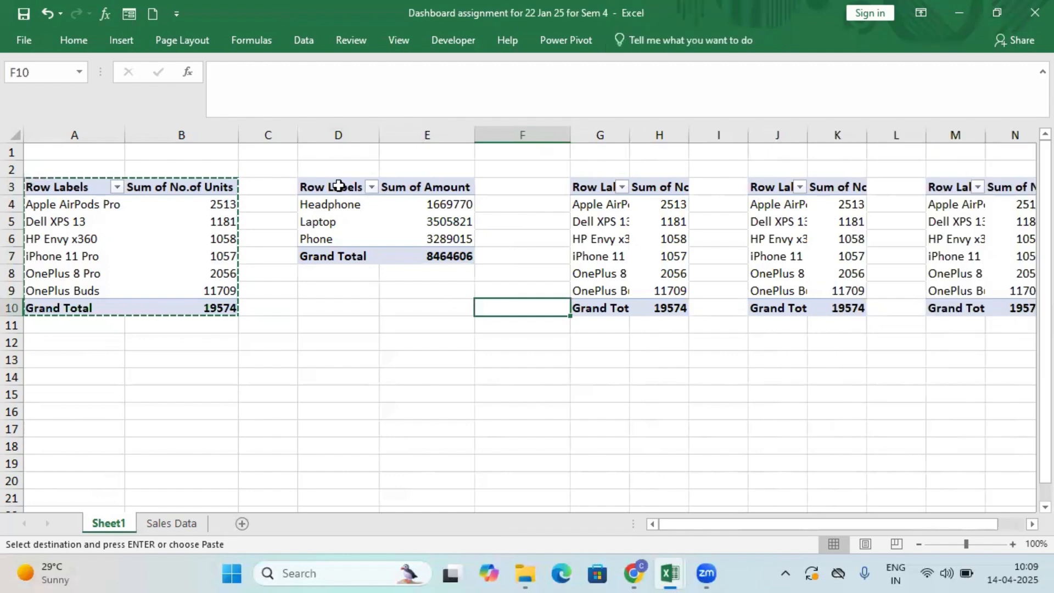
left_click(387, 189)
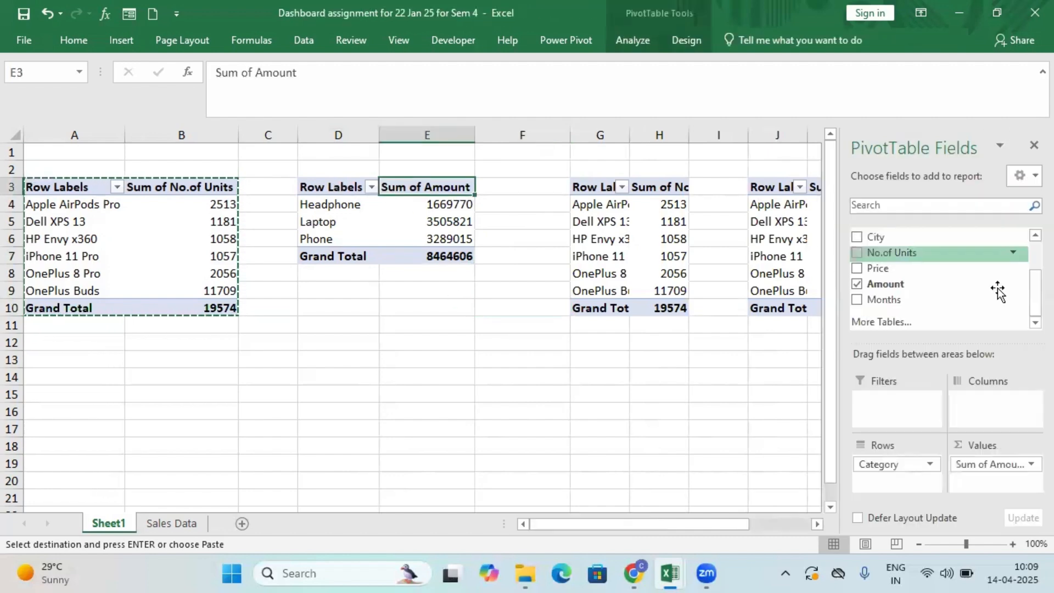
scroll(907, 270, "up", 2)
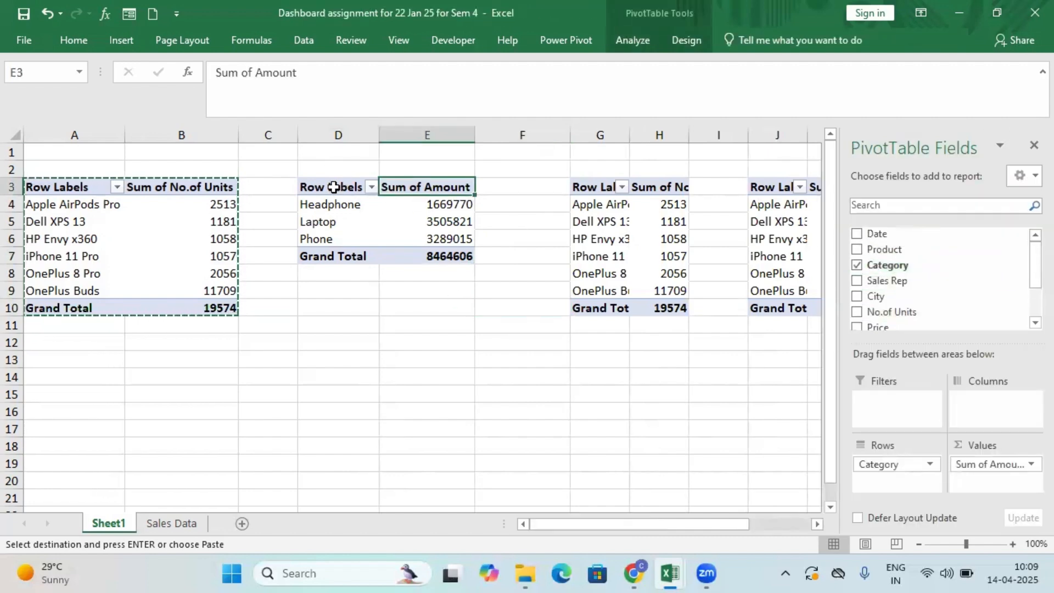
Rename the category PivotTable at D3 as Category_Amt in its PivotTable options.
left_click_drag(332, 188, 448, 257)
right_click(358, 195)
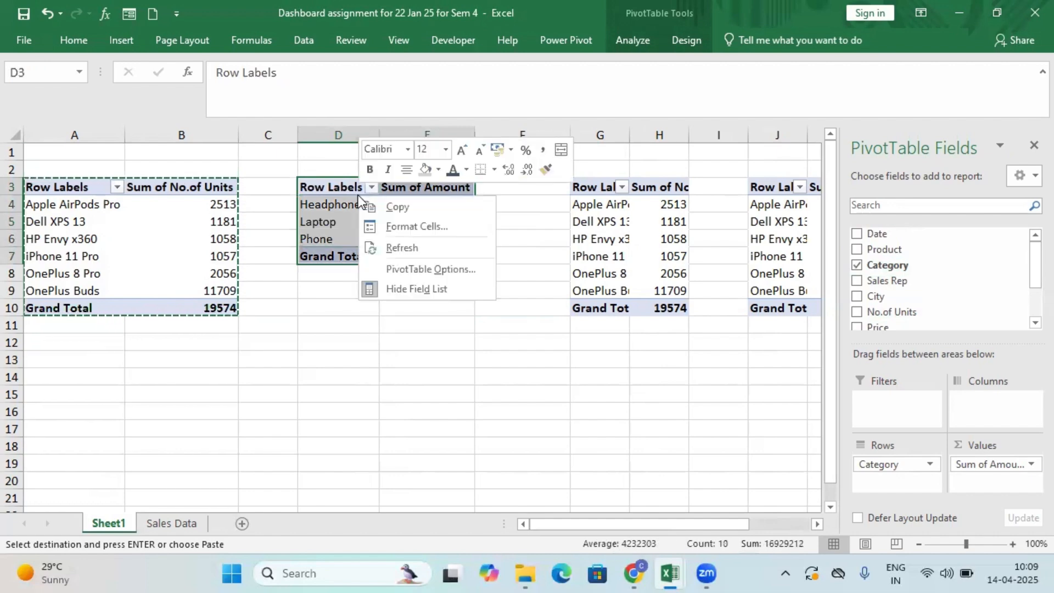
left_click(426, 269)
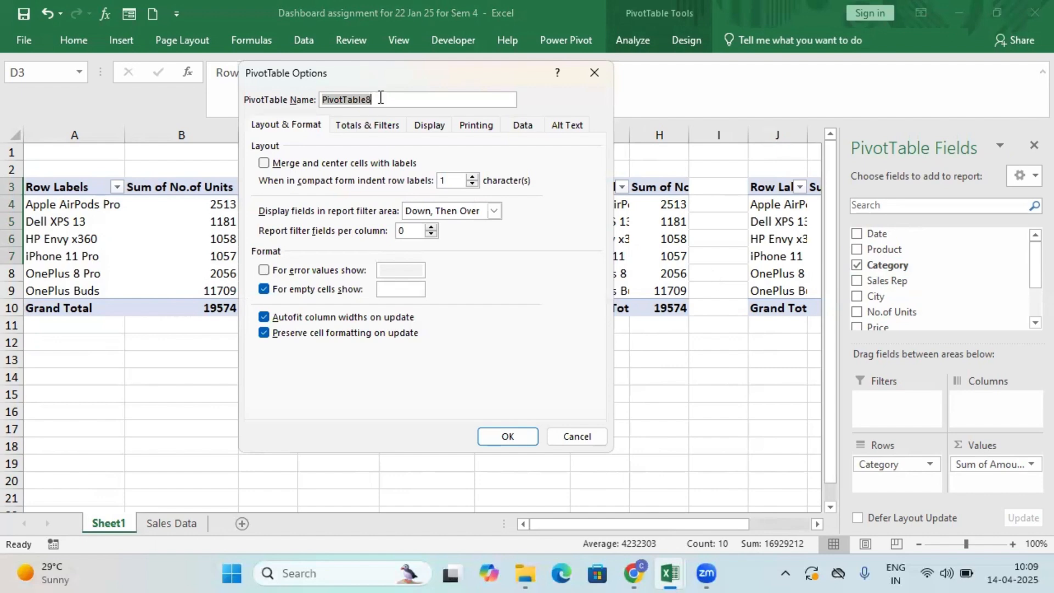
type("Category_Amt")
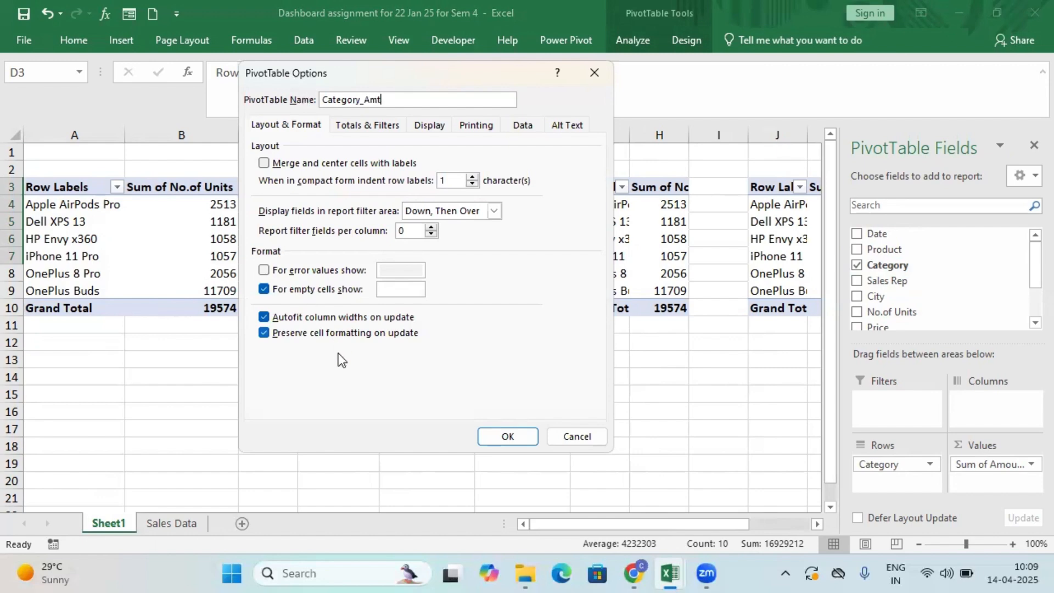
left_click(495, 444)
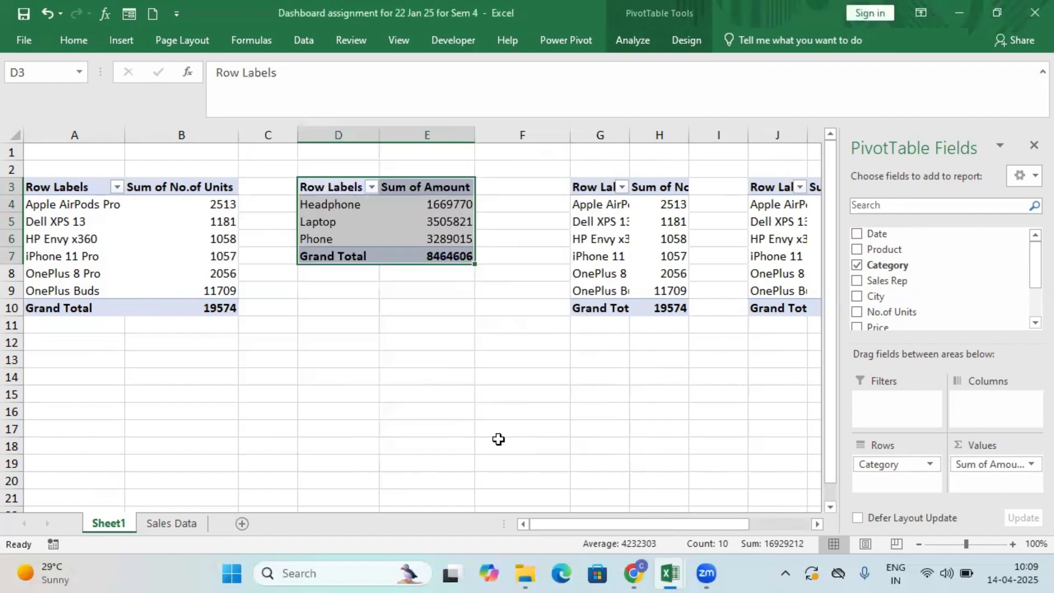
Change the PivotTable at G3 to show the sum of Amount by Sales Rep, replacing the Product and No.of Units fields.
left_click(583, 189)
left_click_drag(584, 188, 651, 297)
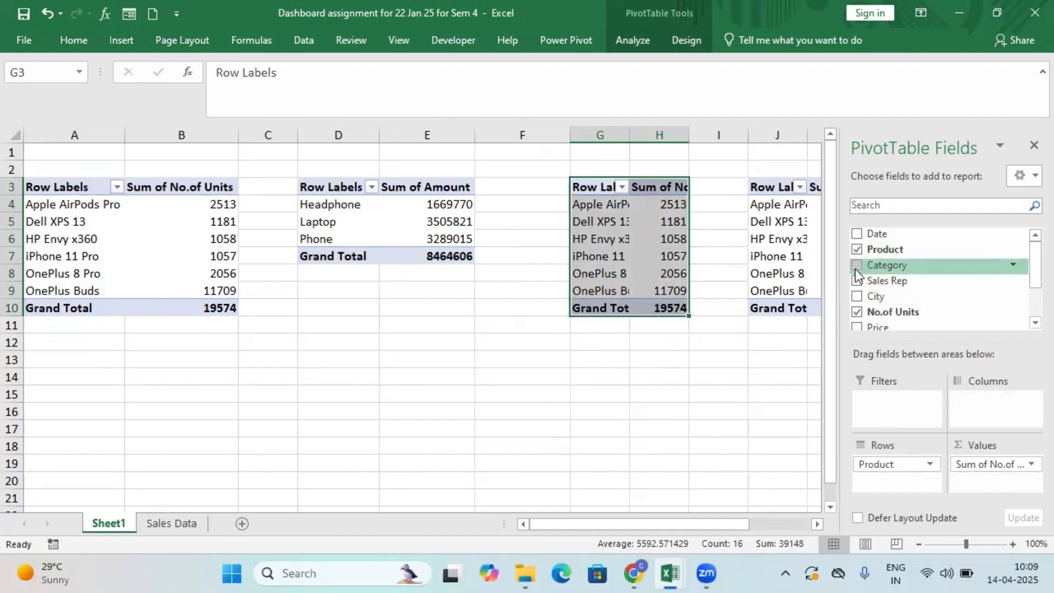
left_click(856, 250)
left_click(857, 281)
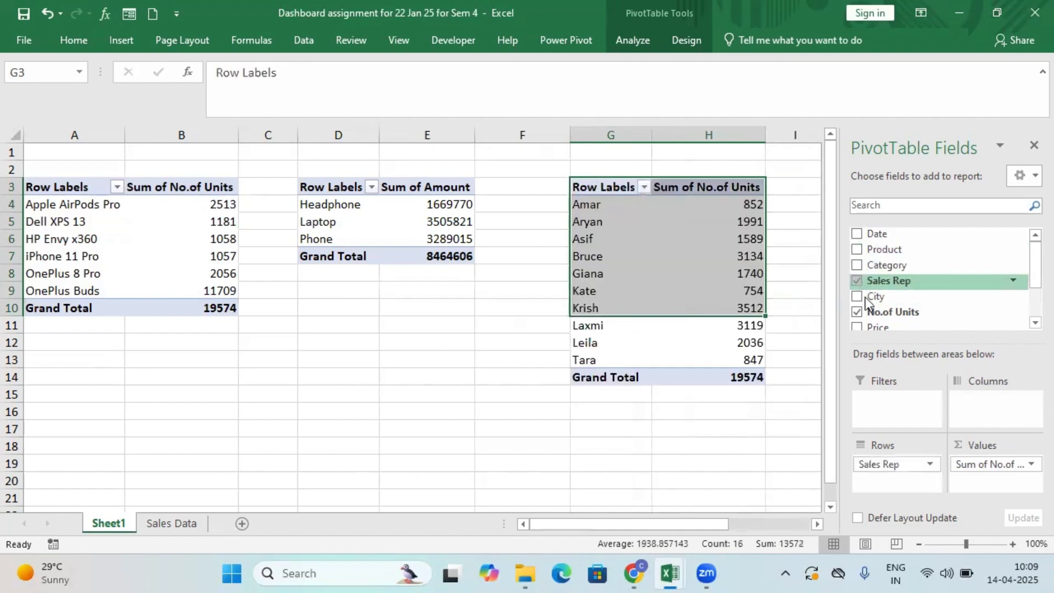
left_click(858, 313)
scroll(1023, 286, "down", 2)
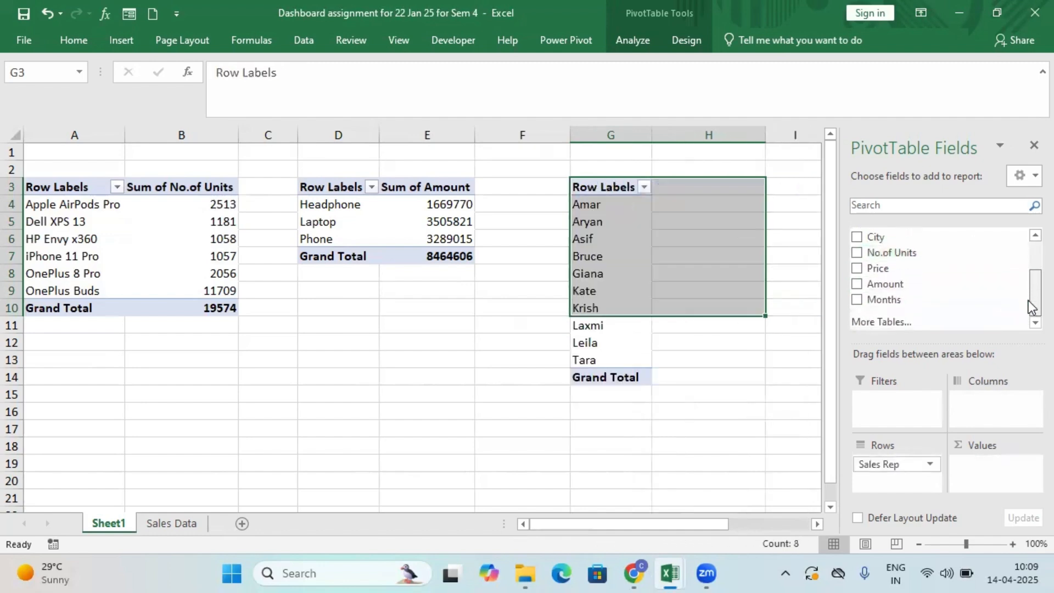
left_click(857, 283)
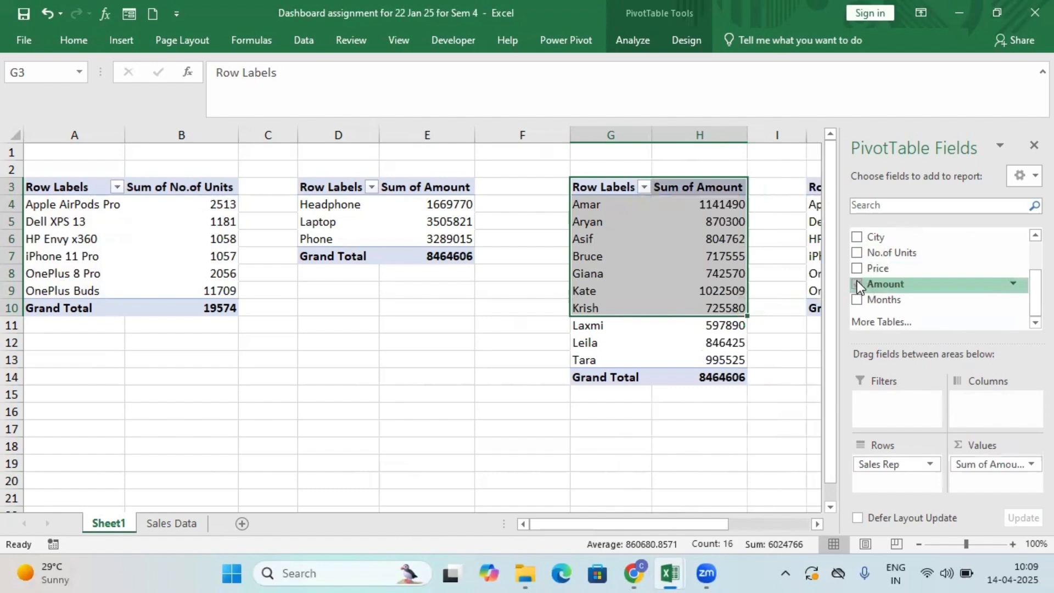
Rename the sales rep PivotTable at G3 as SalesRep_Amt in its PivotTable options.
left_click_drag(607, 187, 659, 378)
right_click(653, 288)
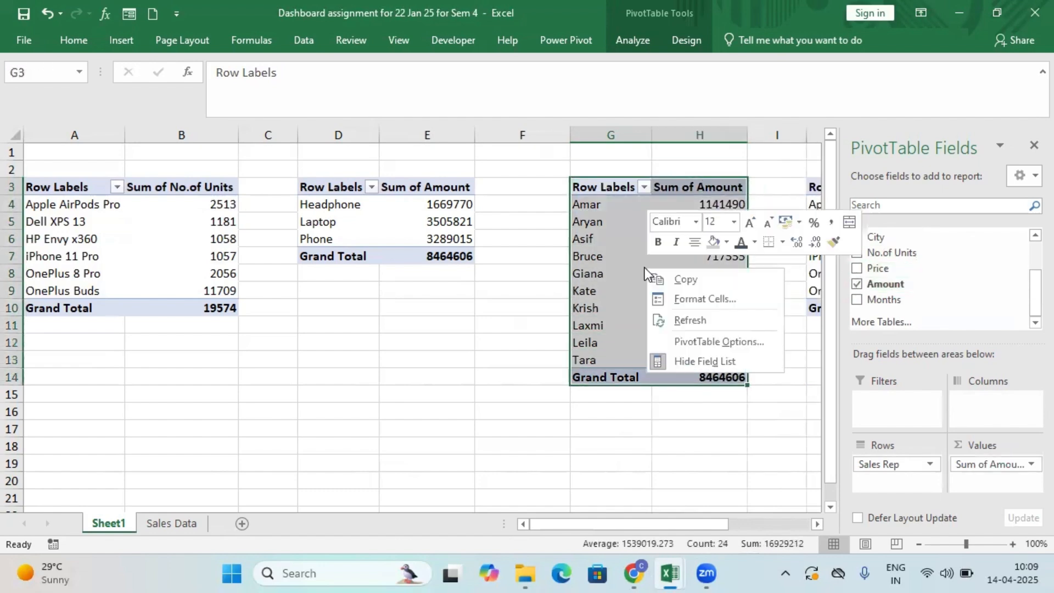
left_click(719, 341)
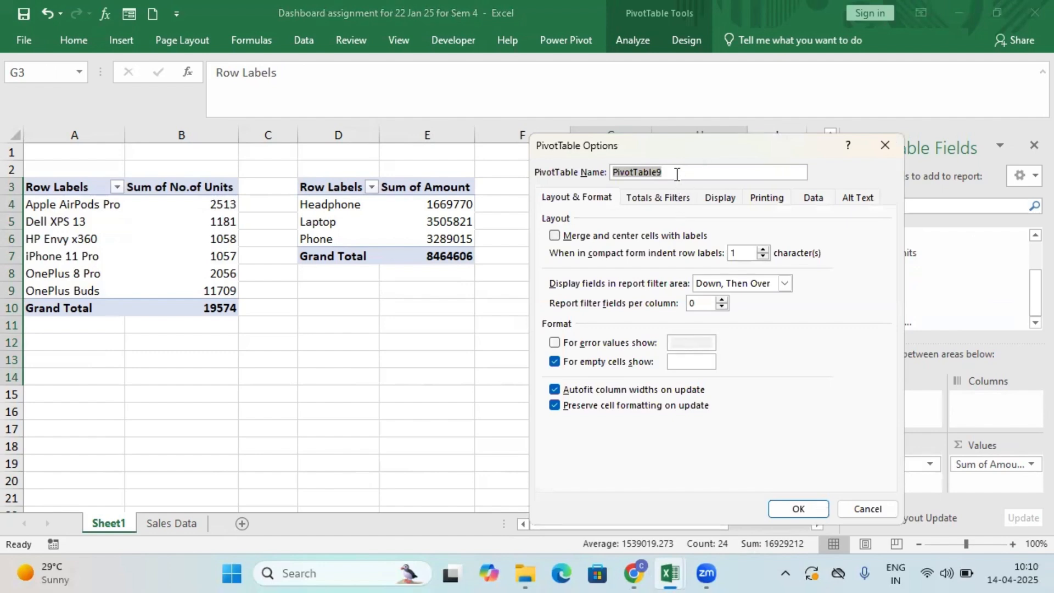
key("BackSpace")
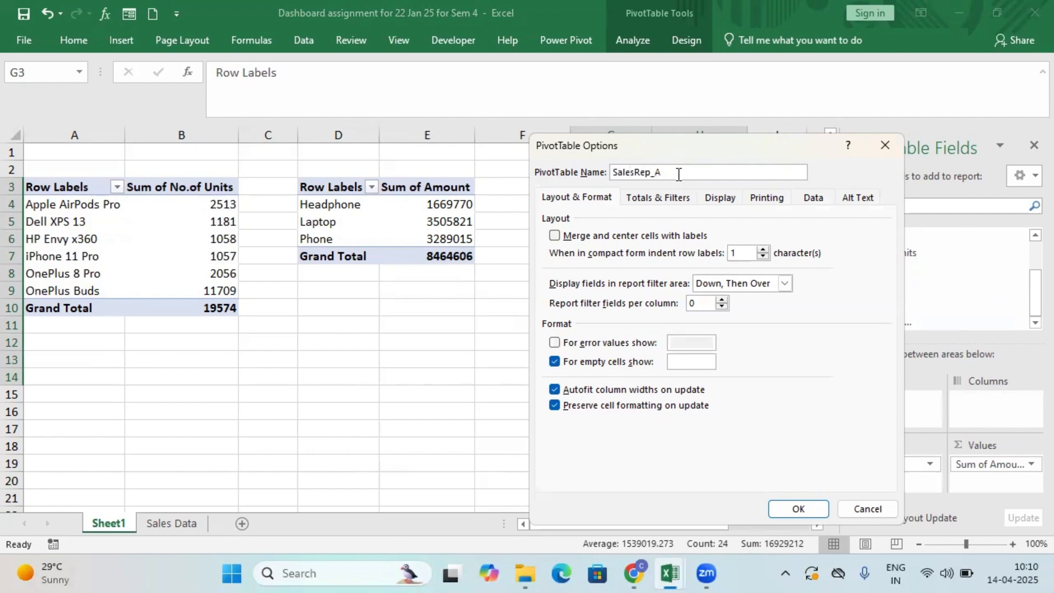
left_click(798, 508)
Change the PivotTable at J3 to show the sum of Amount by Months, removing the Product and No.of Units fields.
left_click_drag(696, 531, 771, 531)
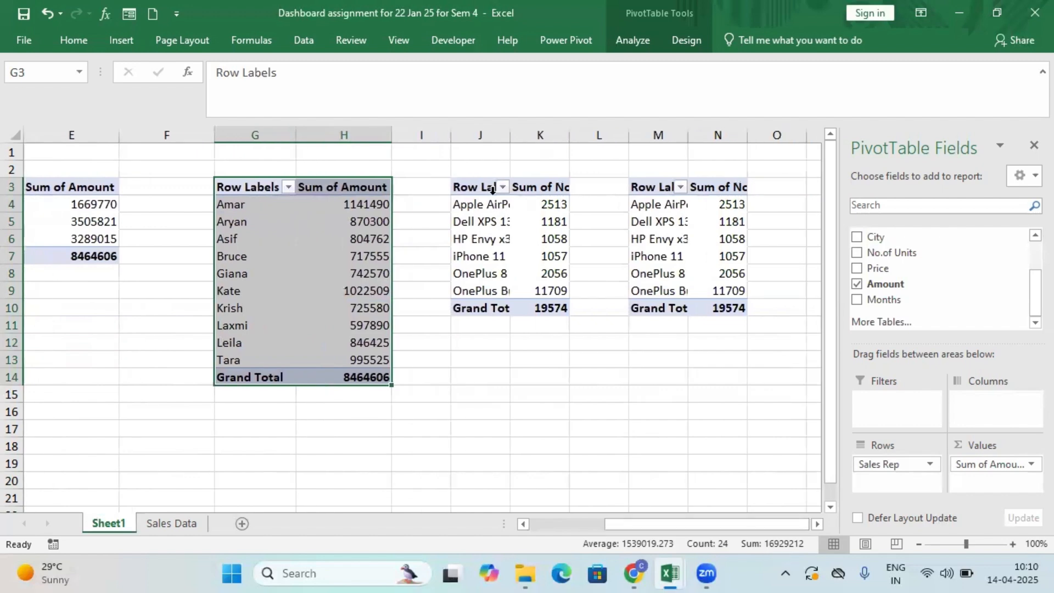
left_click_drag(482, 187, 546, 301)
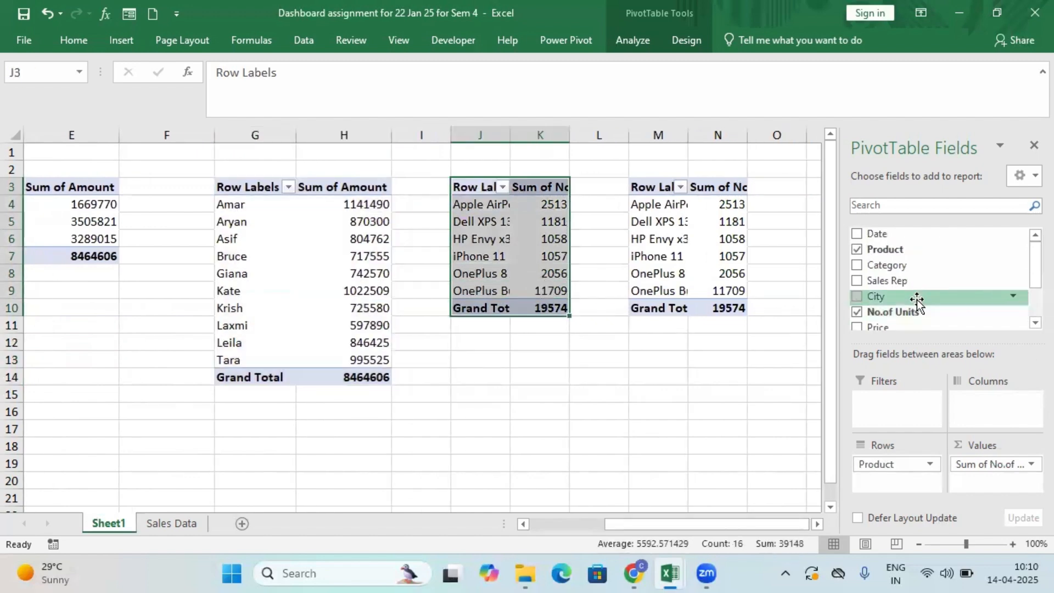
mouse_move(1029, 271)
left_mouse_down()
mouse_move(1029, 311)
mouse_move(1029, 265)
mouse_move(1029, 289)
left_mouse_up()
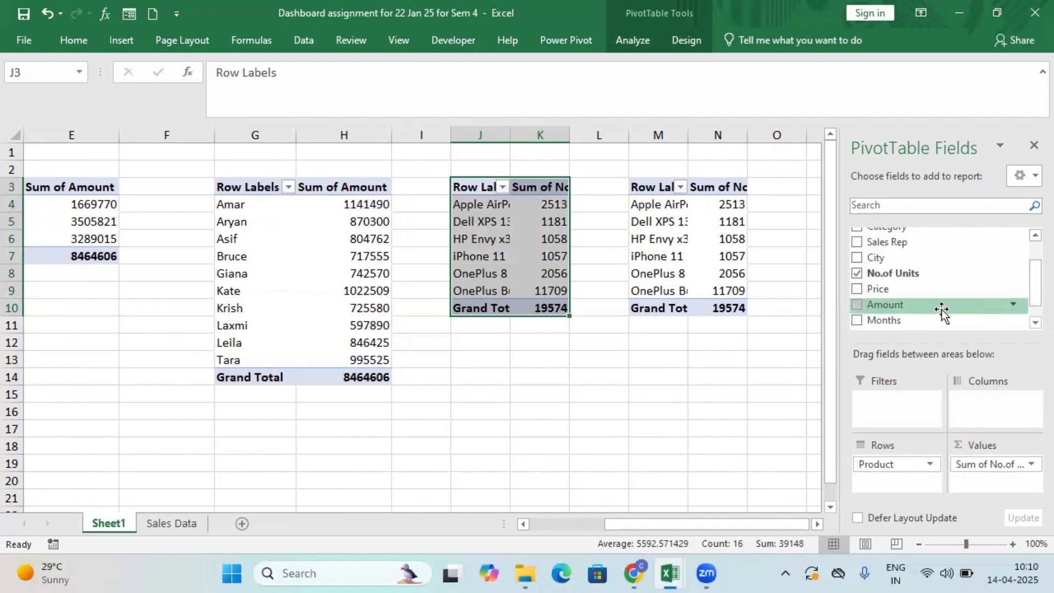
left_click(857, 321)
left_click(857, 304)
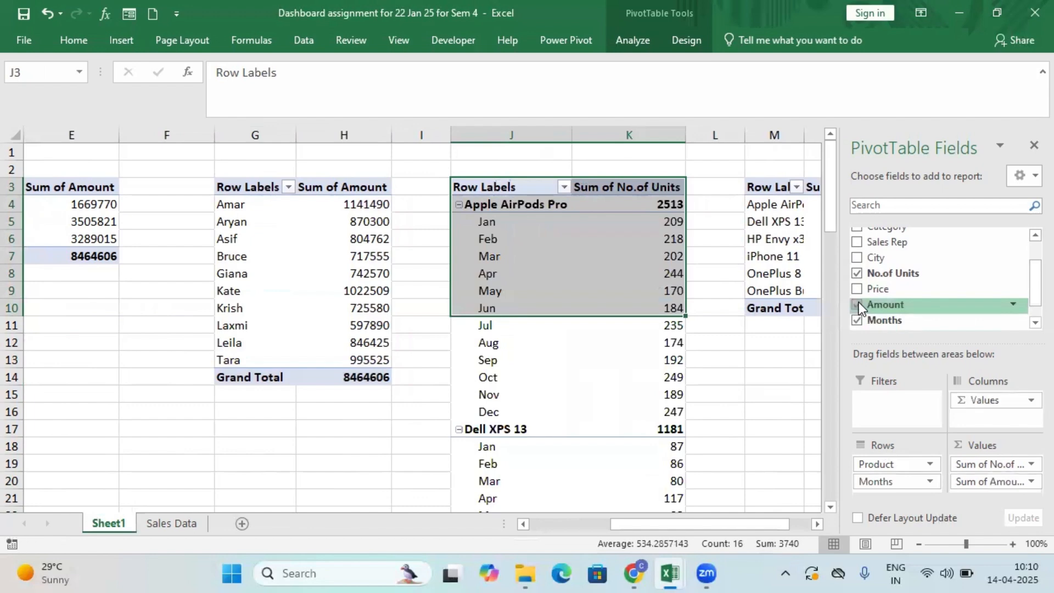
left_click(858, 273)
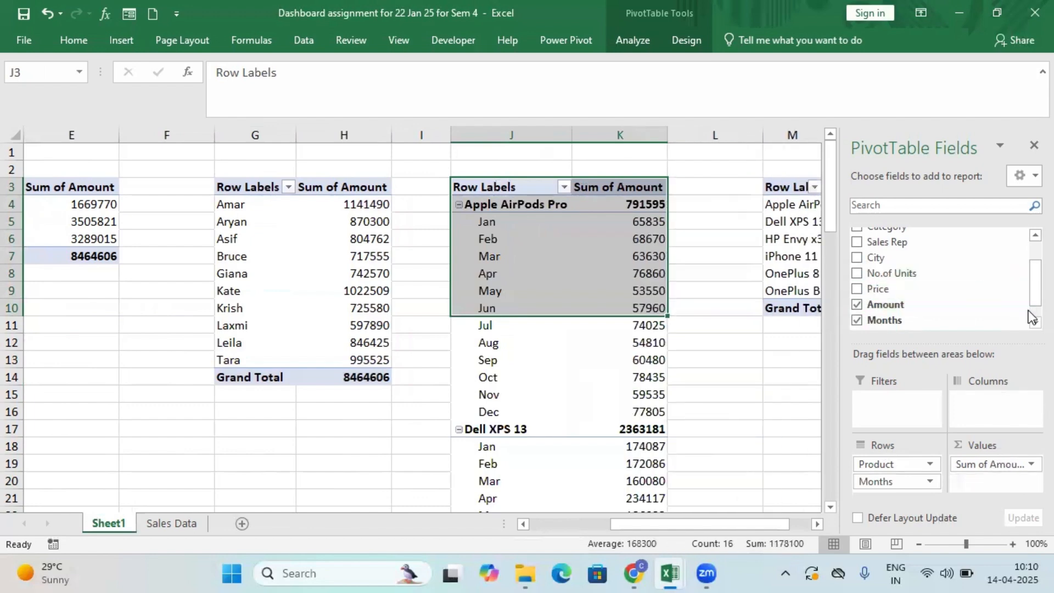
left_click_drag(1029, 297, 1029, 273)
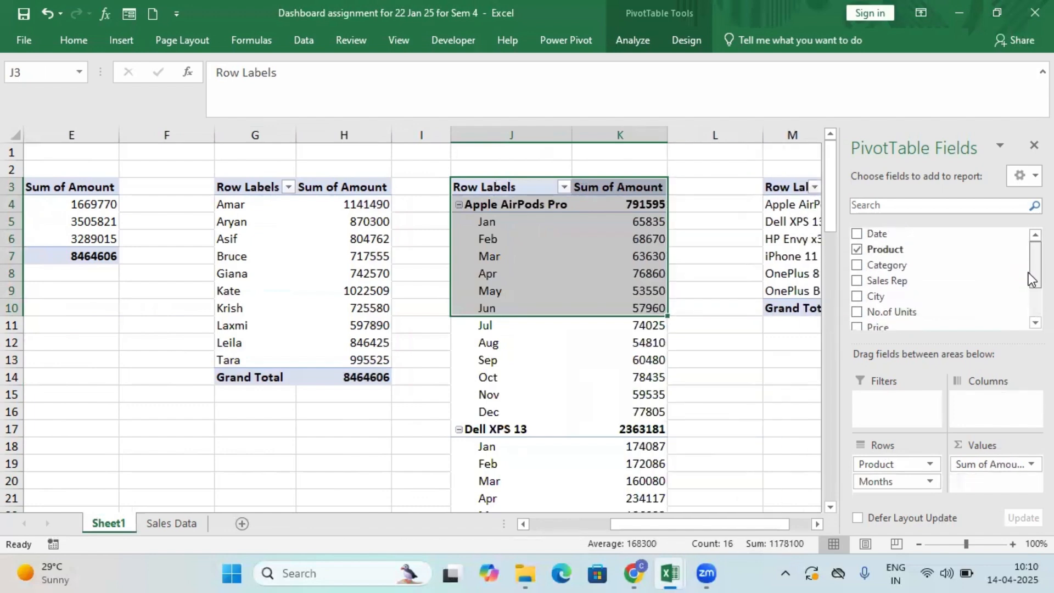
left_click(858, 250)
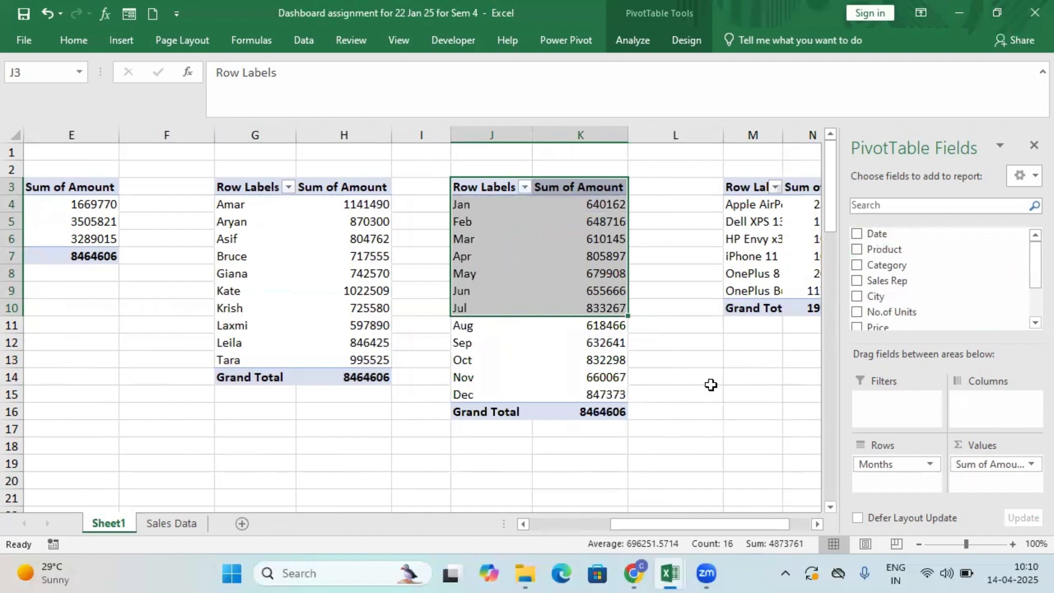
Rename the monthly PivotTable at J3 as Month_Amt in its PivotTable options.
left_click_drag(472, 185, 600, 412)
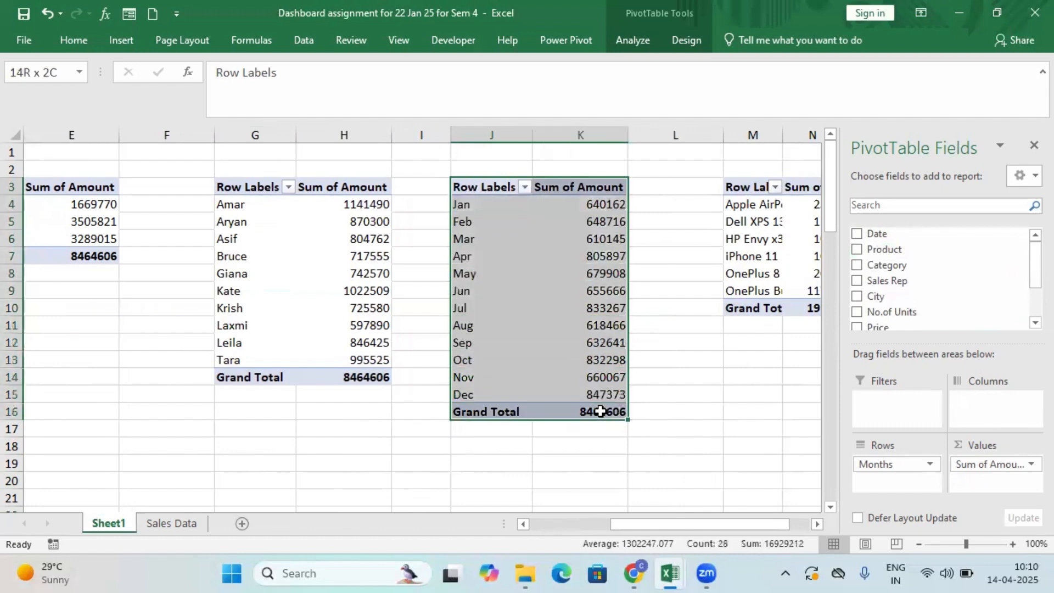
right_click(558, 305)
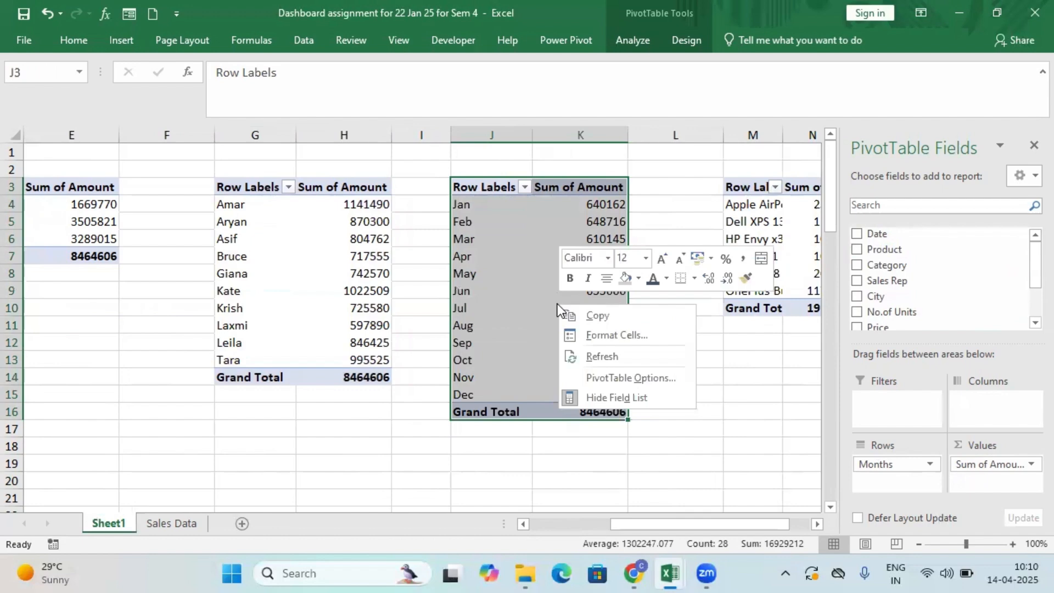
left_click(635, 377)
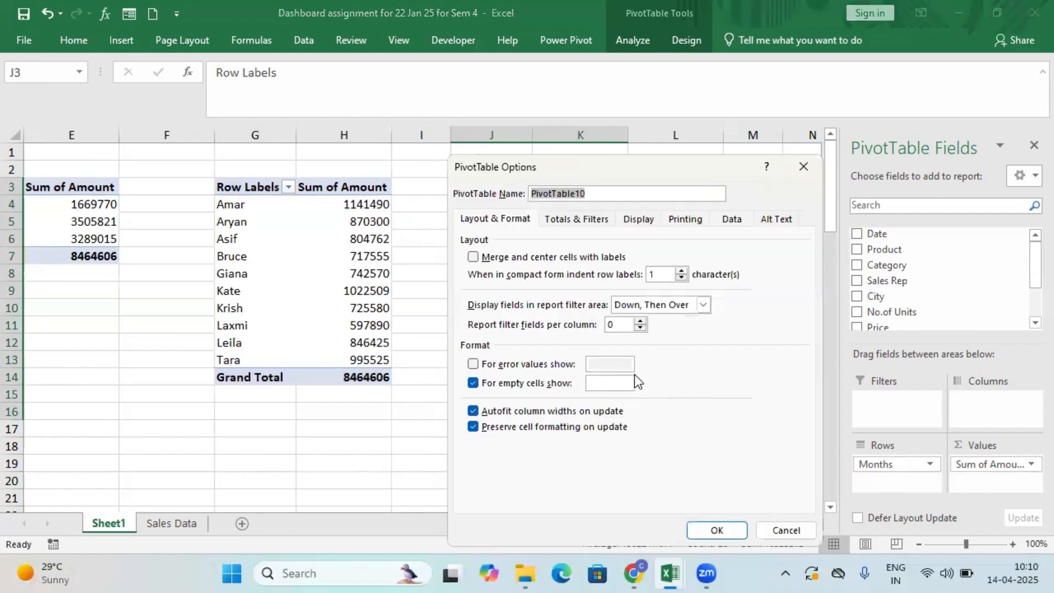
type("N")
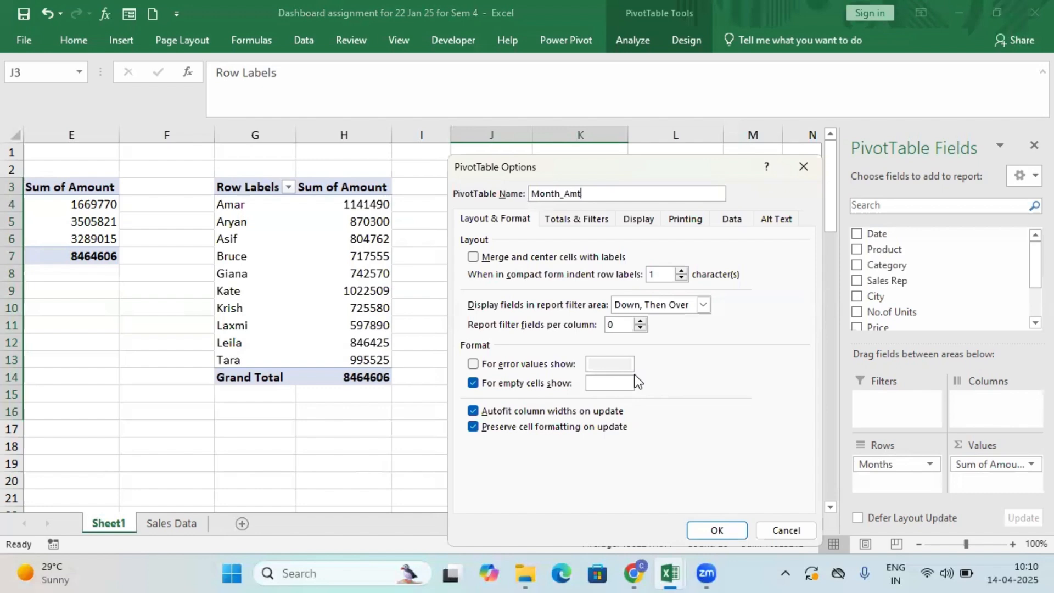
left_click(717, 530)
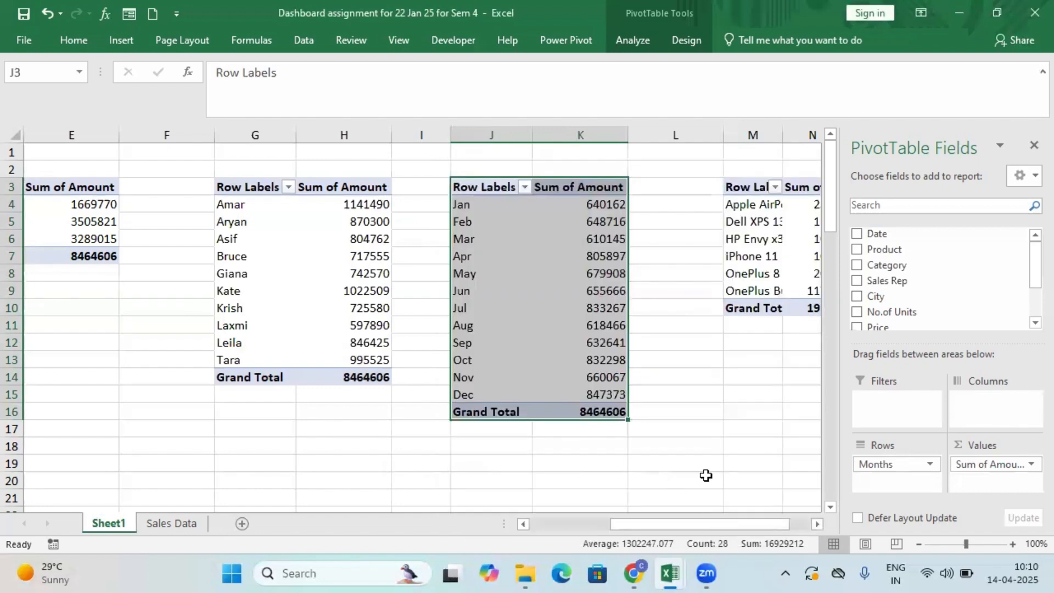
Change the PivotTable at M3 to show the sum of No.of Units by City, replacing the Product field.
left_click_drag(723, 525, 753, 536)
scroll(1029, 292, "down", 3)
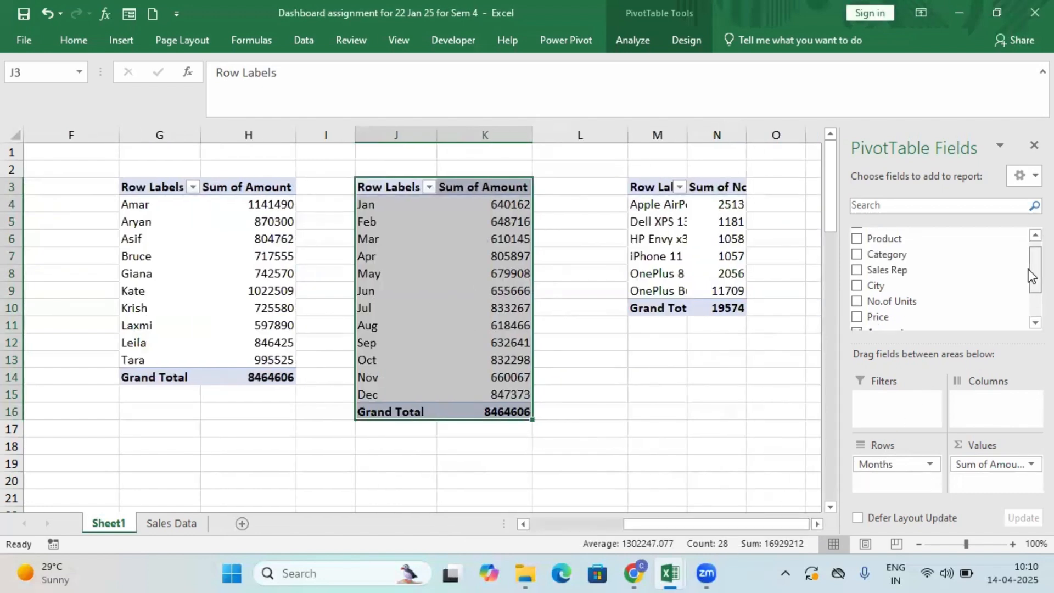
left_click_drag(1028, 282, 1019, 226)
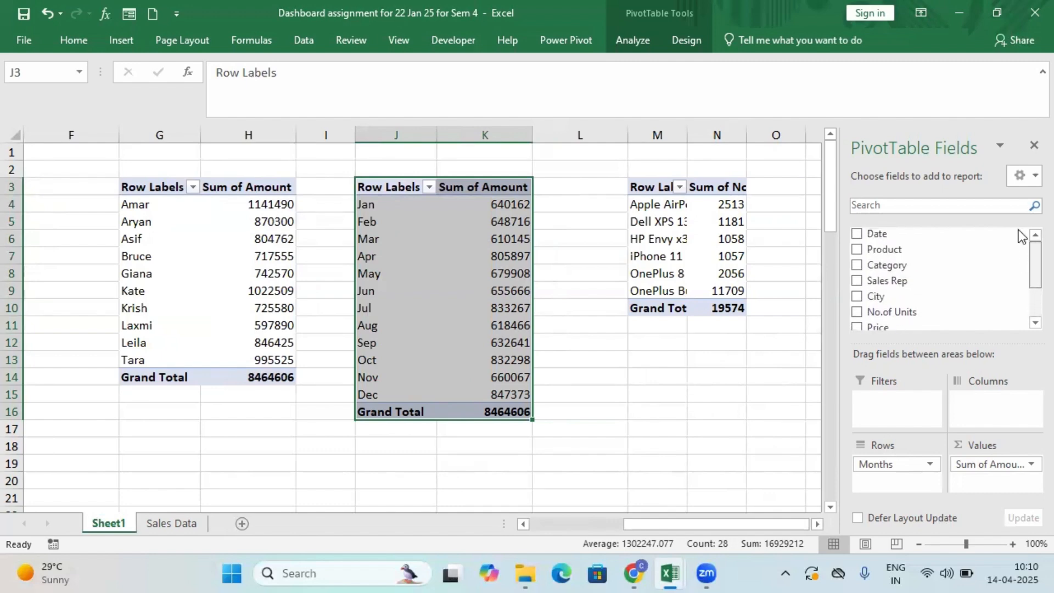
scroll(1024, 264, "down", 3)
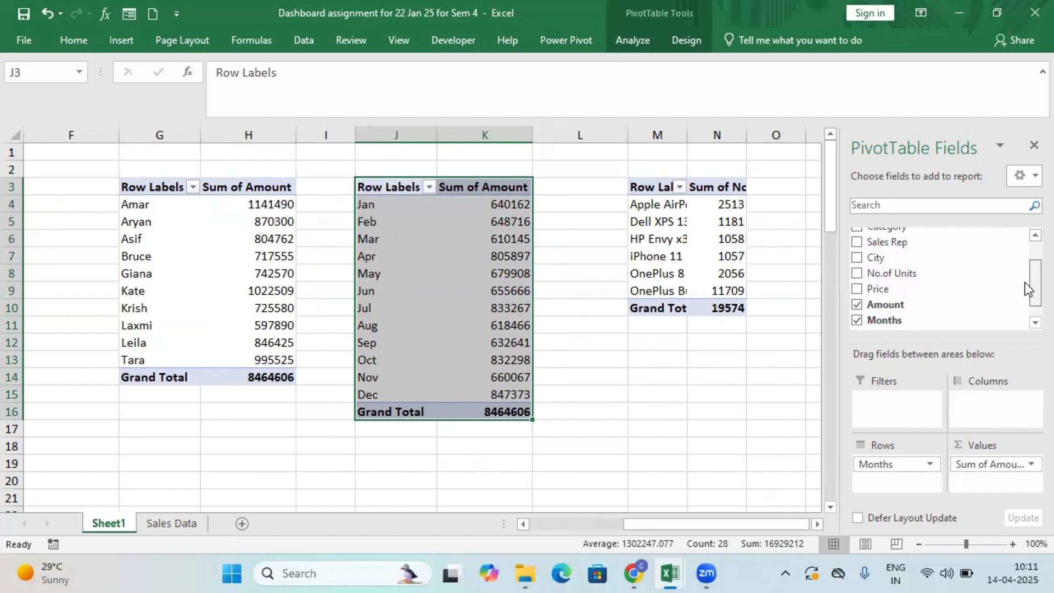
scroll(1025, 282, "up", 2)
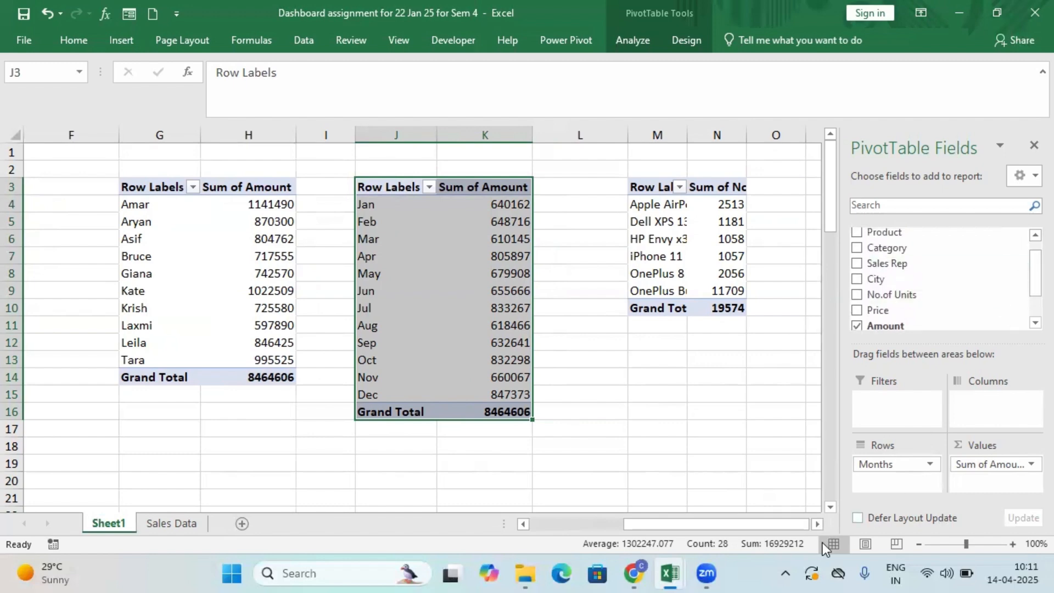
mouse_move(765, 523)
left_mouse_down()
mouse_move(655, 515)
mouse_move(763, 524)
left_mouse_up()
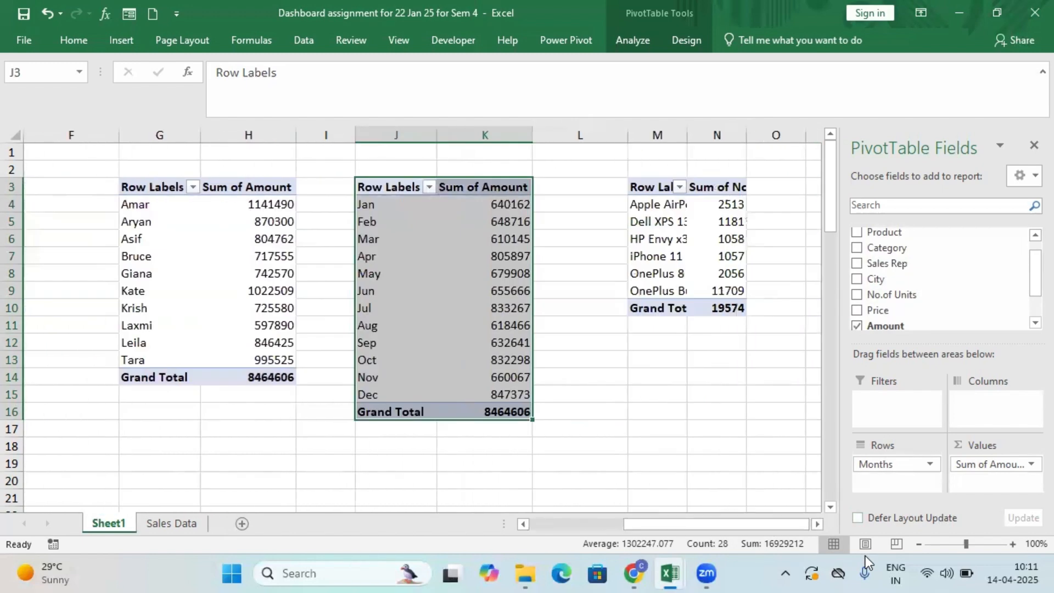
left_click(645, 189)
left_click(857, 249)
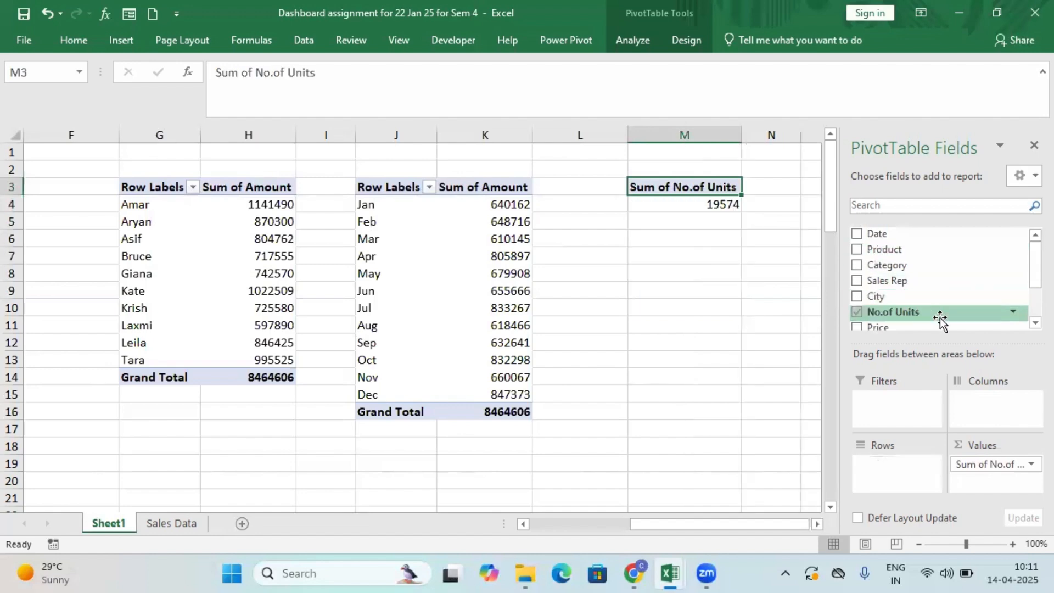
left_click(857, 297)
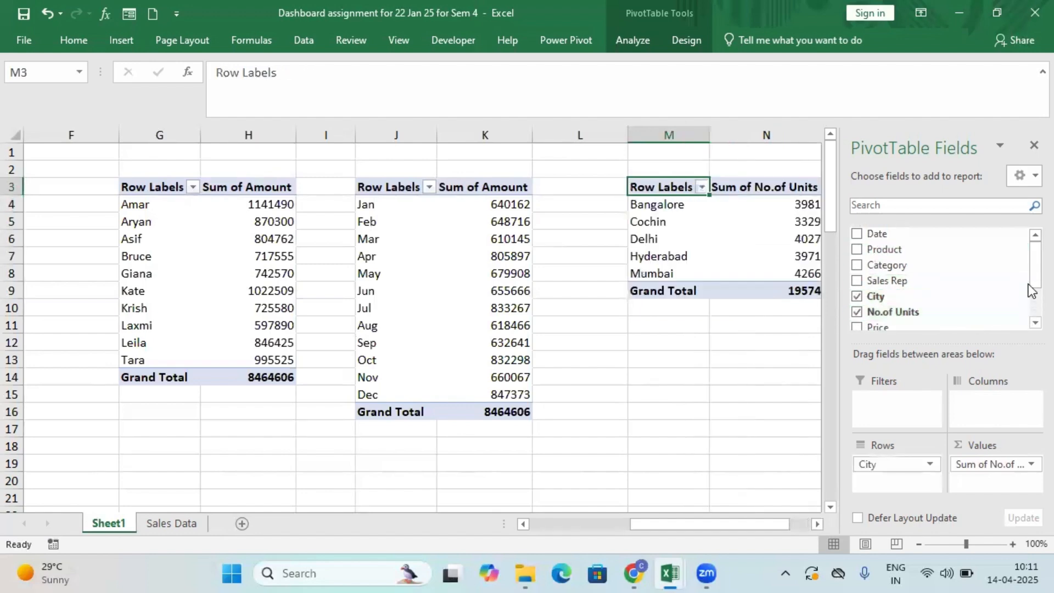
left_click_drag(1028, 278, 1029, 299)
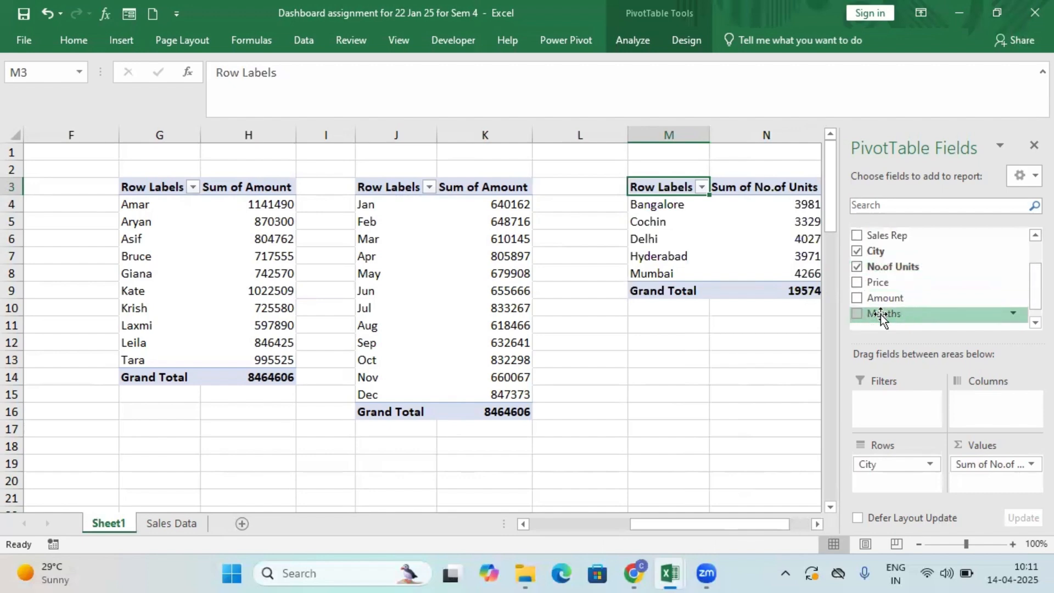
Give the PivotTable at M3 a city-based name in its PivotTable options and deselect the table.
left_click_drag(777, 525, 835, 529)
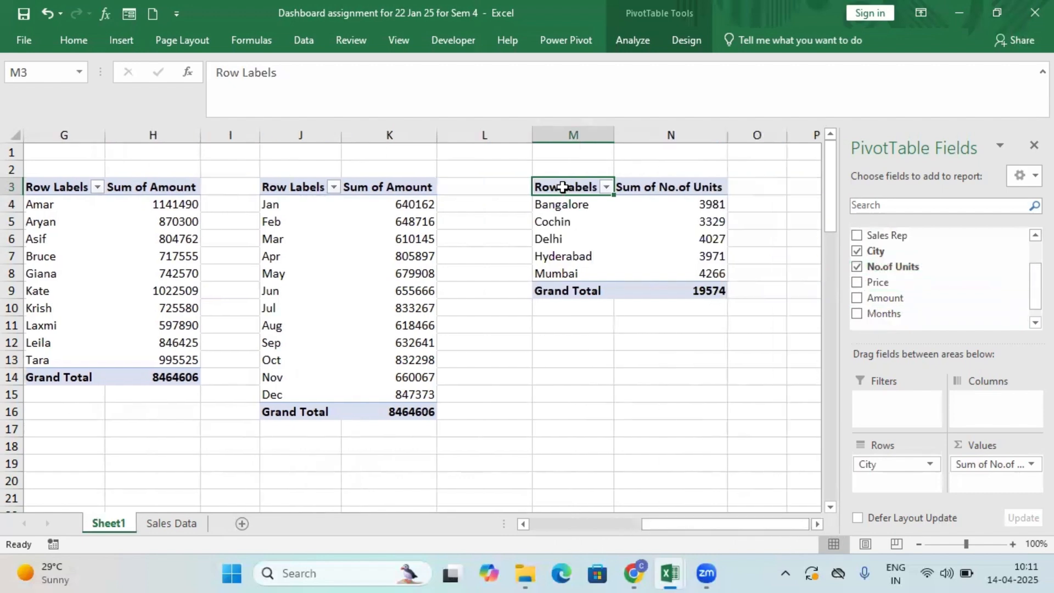
left_click_drag(563, 187, 732, 291)
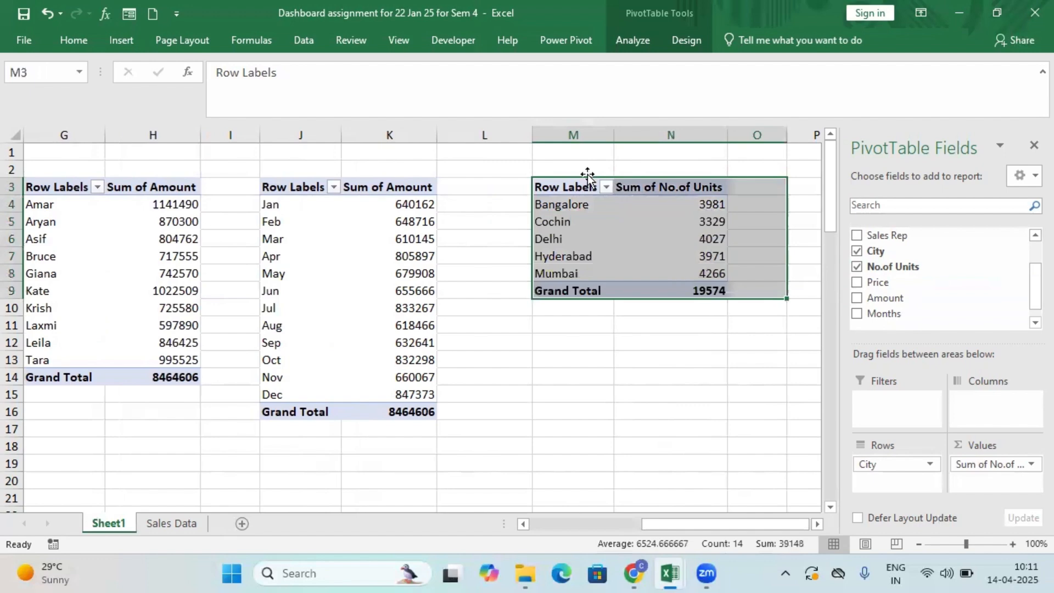
left_click_drag(566, 187, 699, 285)
right_click(647, 238)
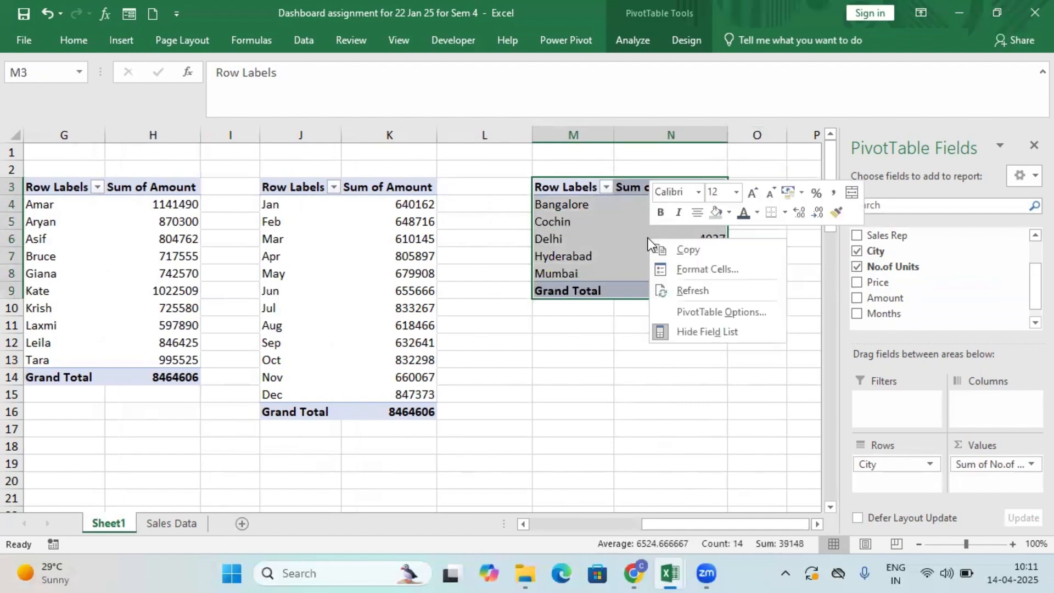
left_click(703, 311)
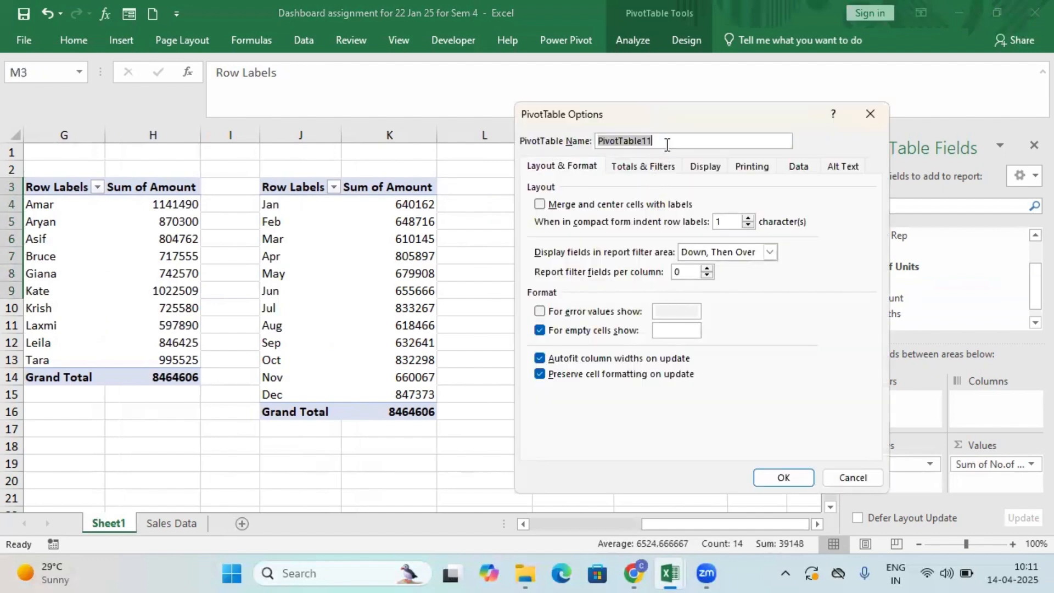
type("City_Qty")
left_click(790, 476)
left_click(713, 377)
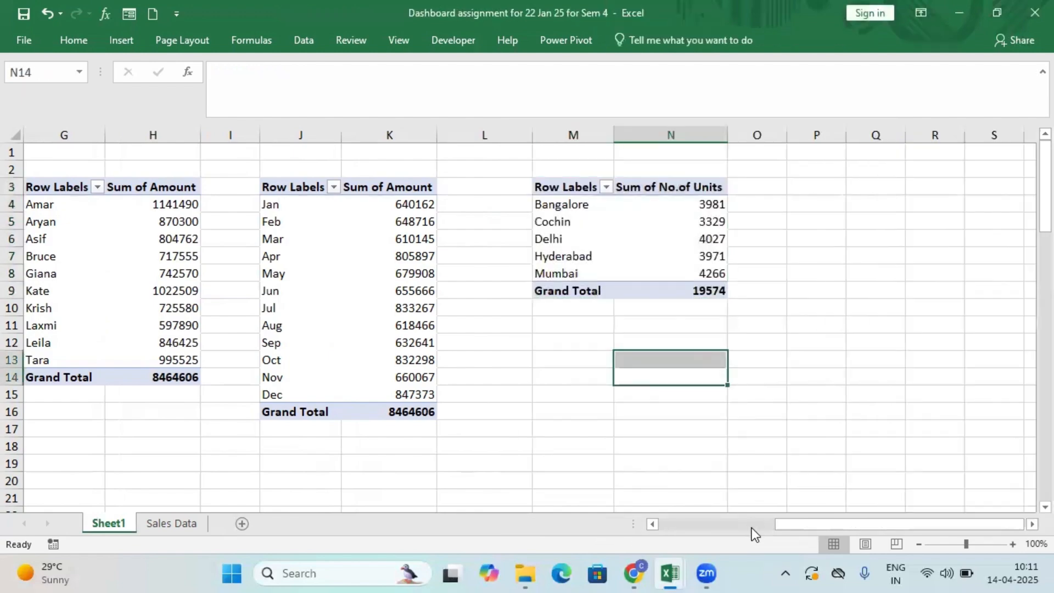
Insert a clustered column PivotChart from the product PivotTable in A3:B10.
left_click_drag(816, 521, 584, 472)
left_click_drag(65, 190, 196, 299)
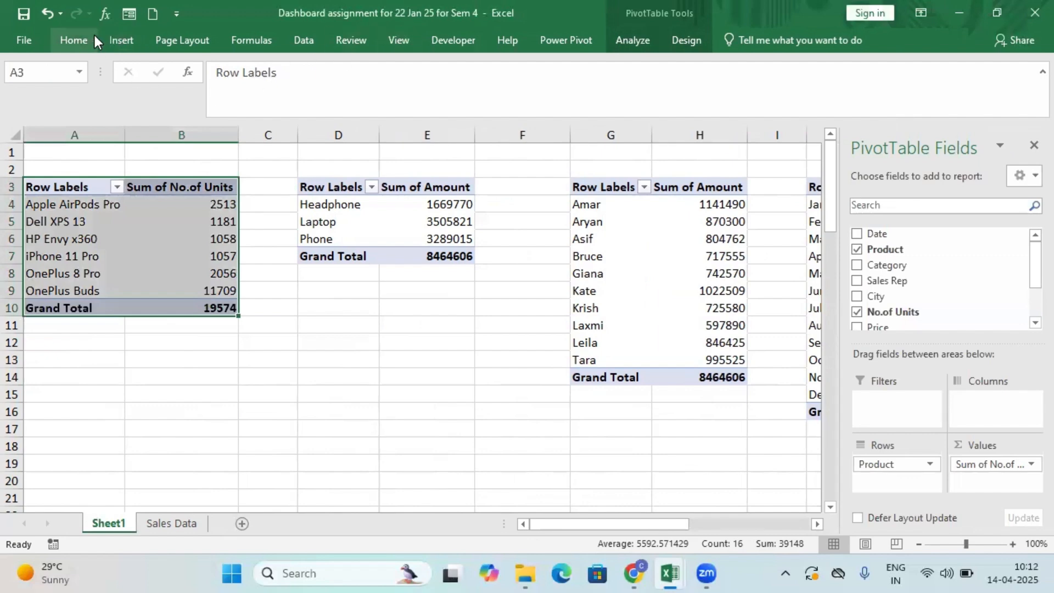
left_click(116, 40)
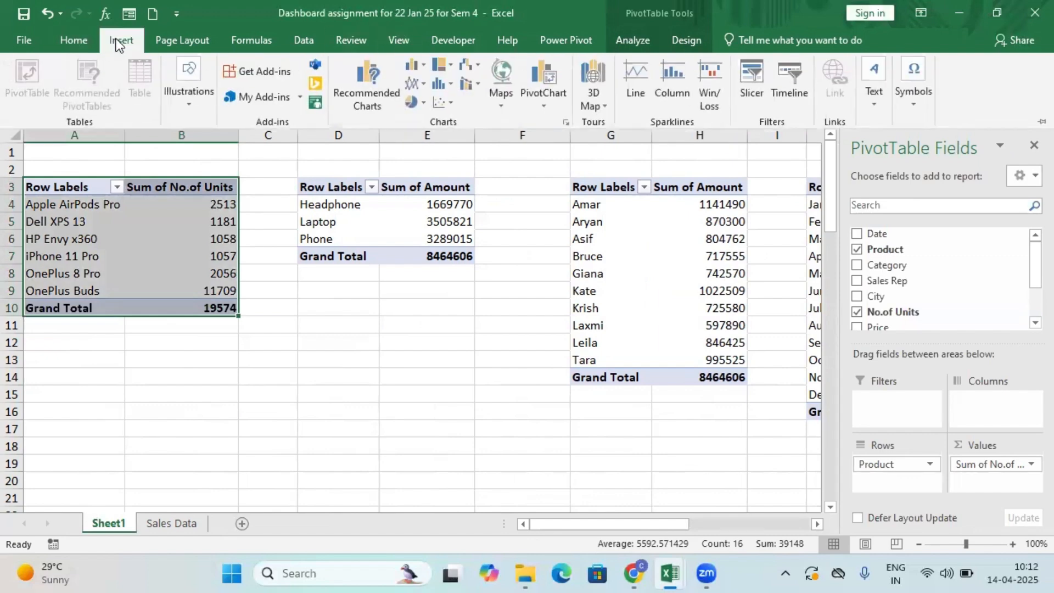
left_click(422, 67)
left_click(423, 120)
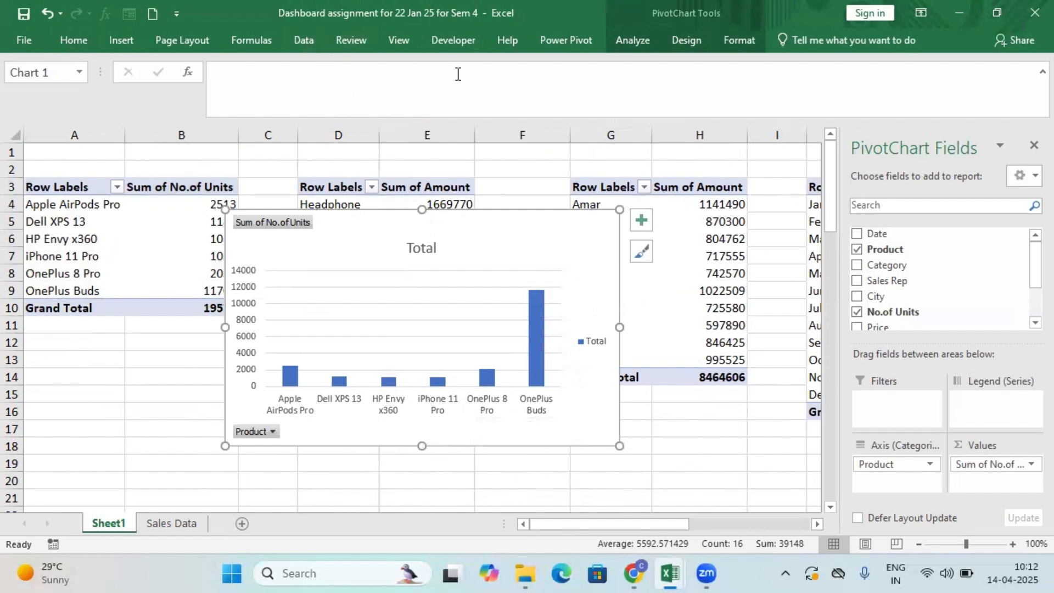
Change the product chart to a clustered bar chart and hide all of its field buttons.
left_click(127, 38)
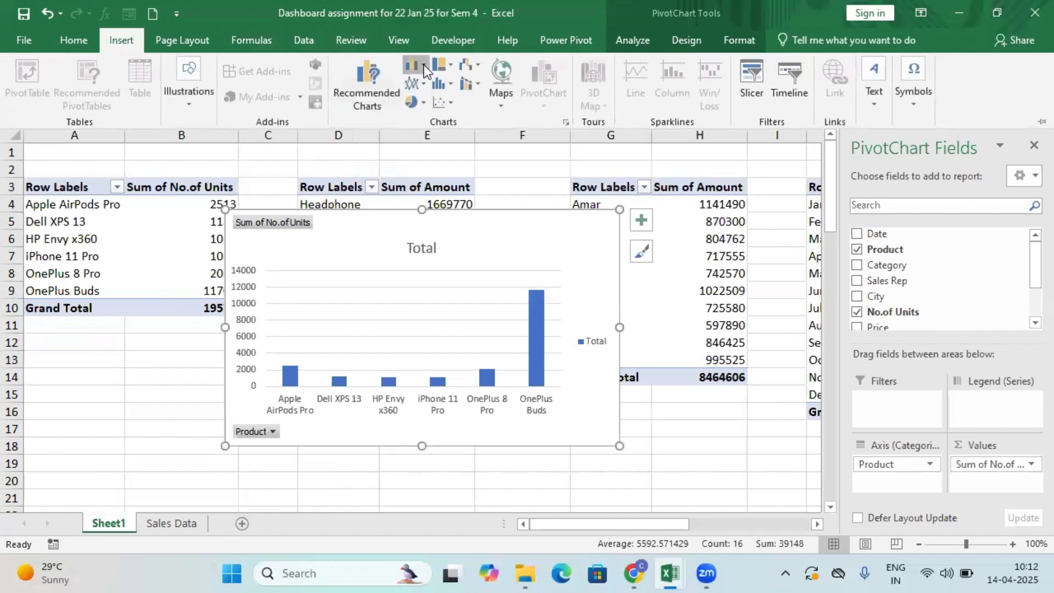
left_click(423, 65)
left_click(437, 246)
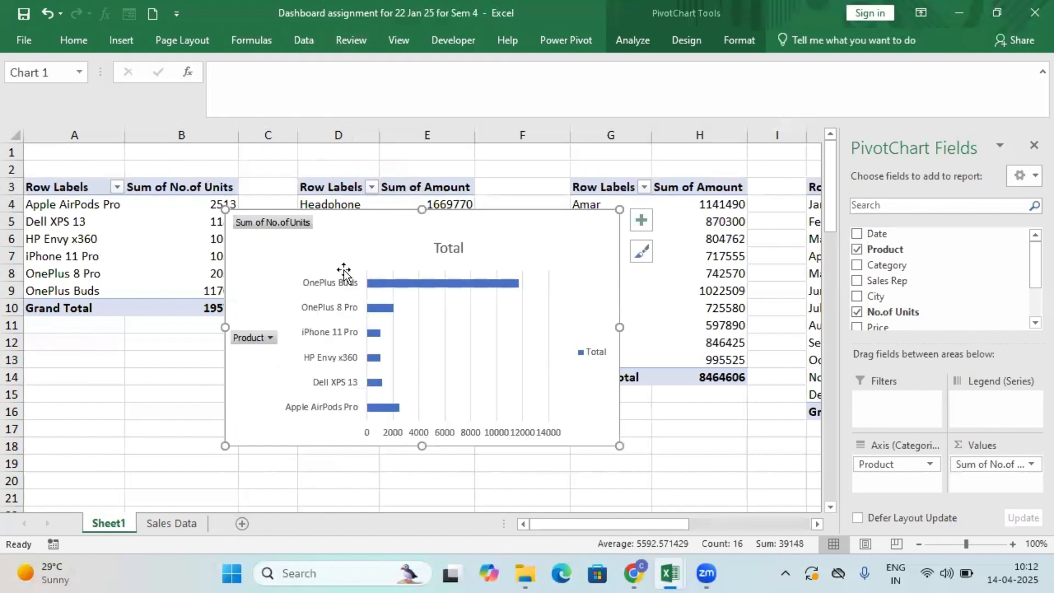
right_click(256, 336)
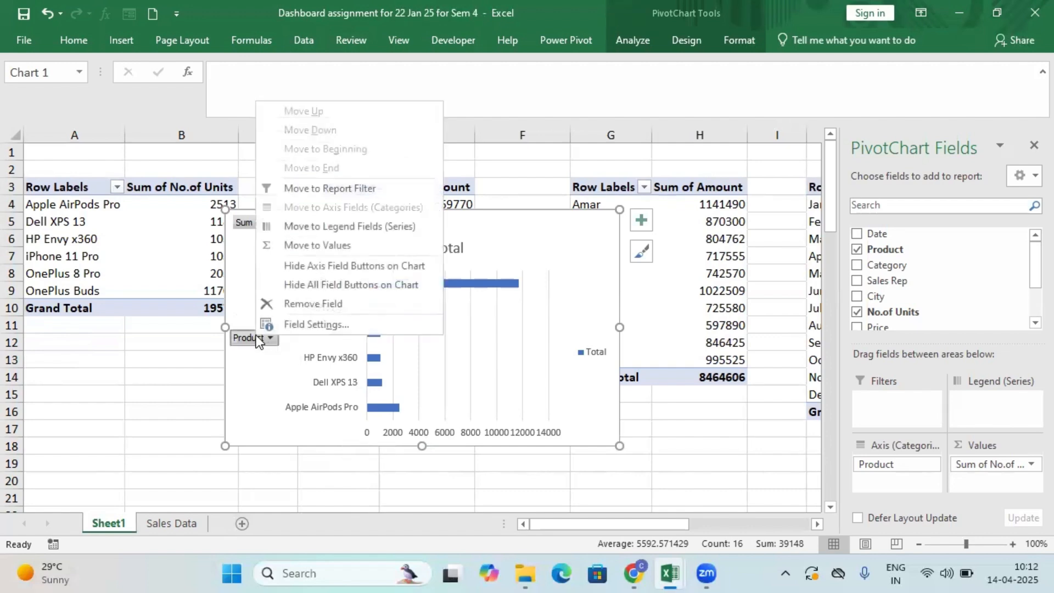
left_click(337, 284)
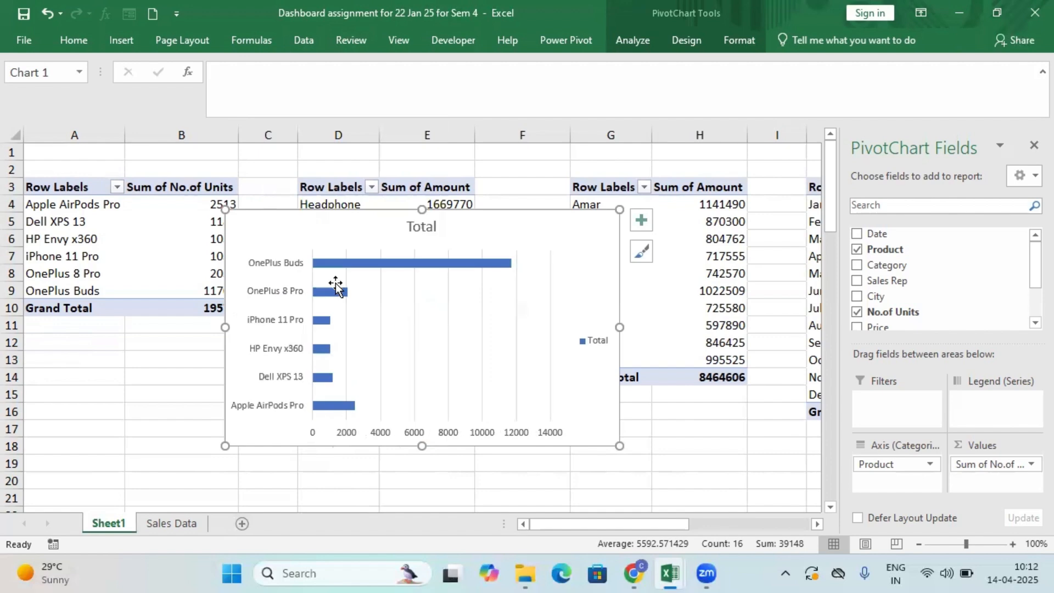
Title the product bar chart "Prodcuctwise Sales" and move it below the product PivotTable, starting around row 12.
left_click(432, 229)
double_click(439, 234)
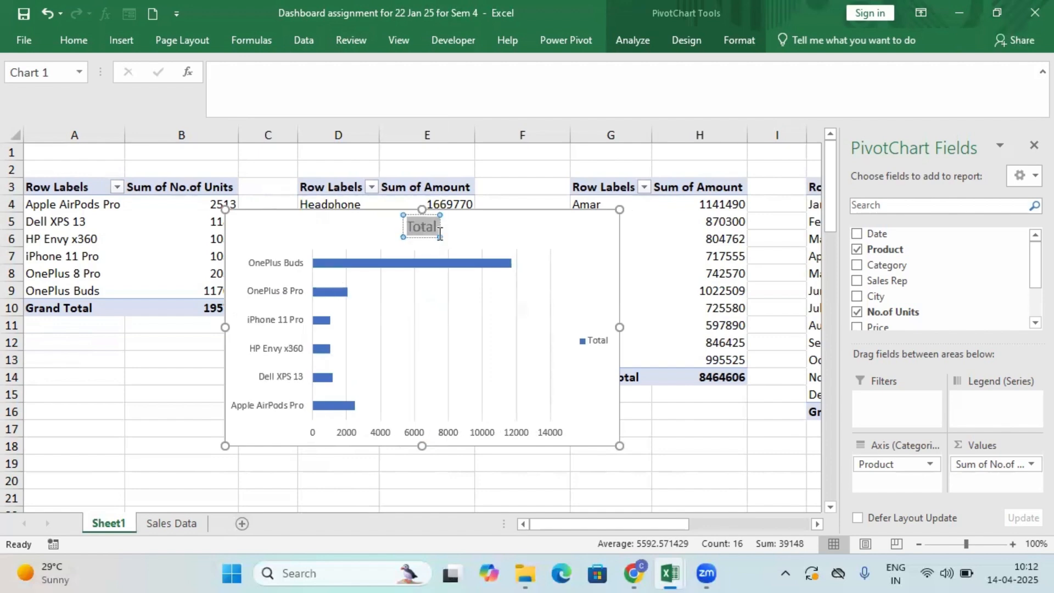
type("Pro")
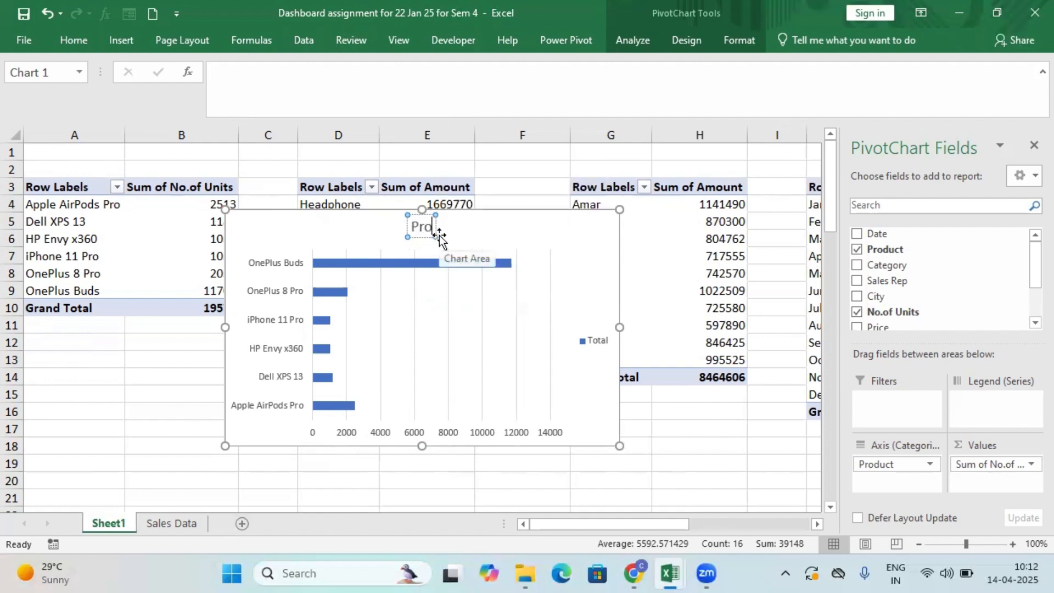
type("dcu")
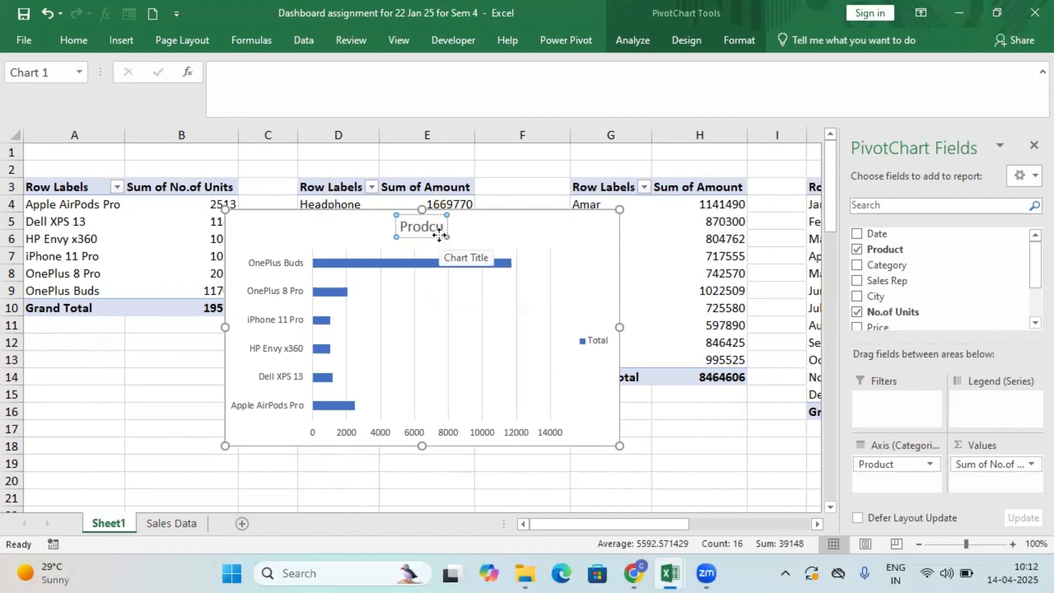
type("ctwise Sales")
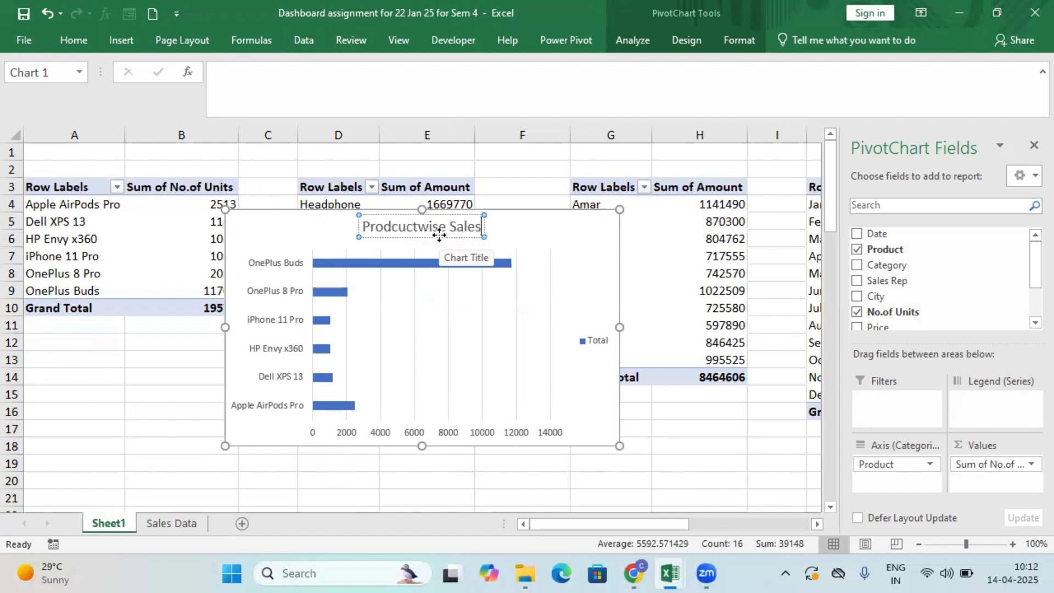
left_click(681, 449)
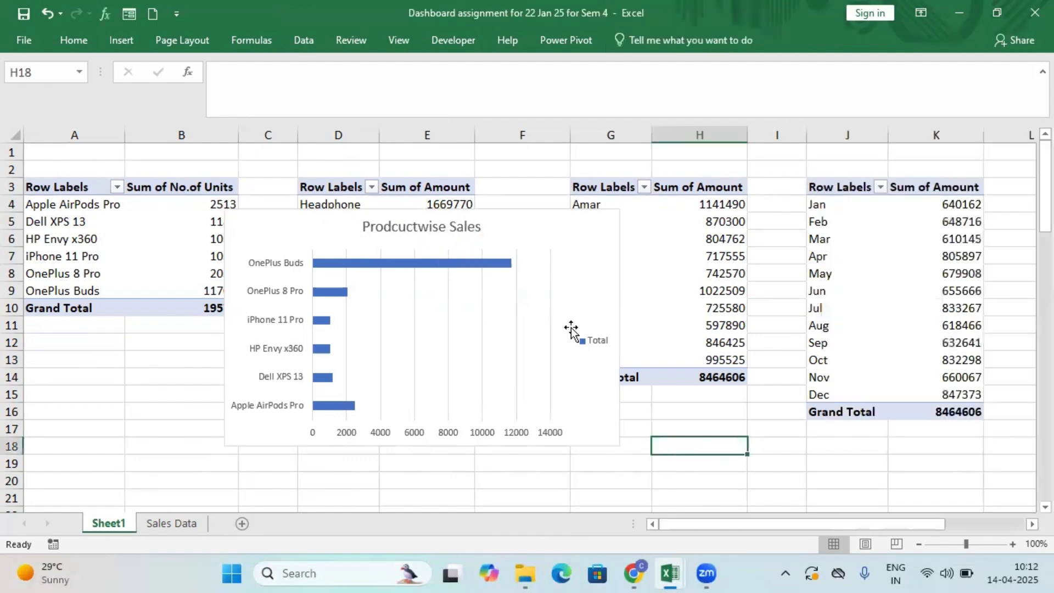
left_click(541, 271)
mouse_move(538, 238)
left_mouse_down()
mouse_move(485, 357)
mouse_move(285, 410)
mouse_move(268, 371)
left_mouse_up()
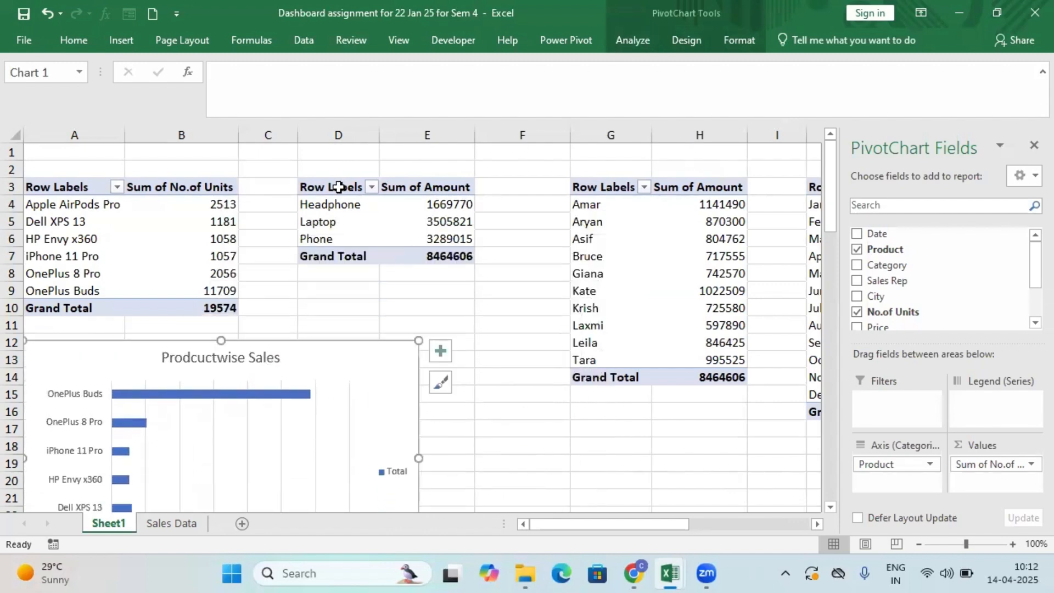
Insert a 2-D pie PivotChart from the category PivotTable in D3:E7 and delete its legend.
left_click_drag(339, 187, 431, 256)
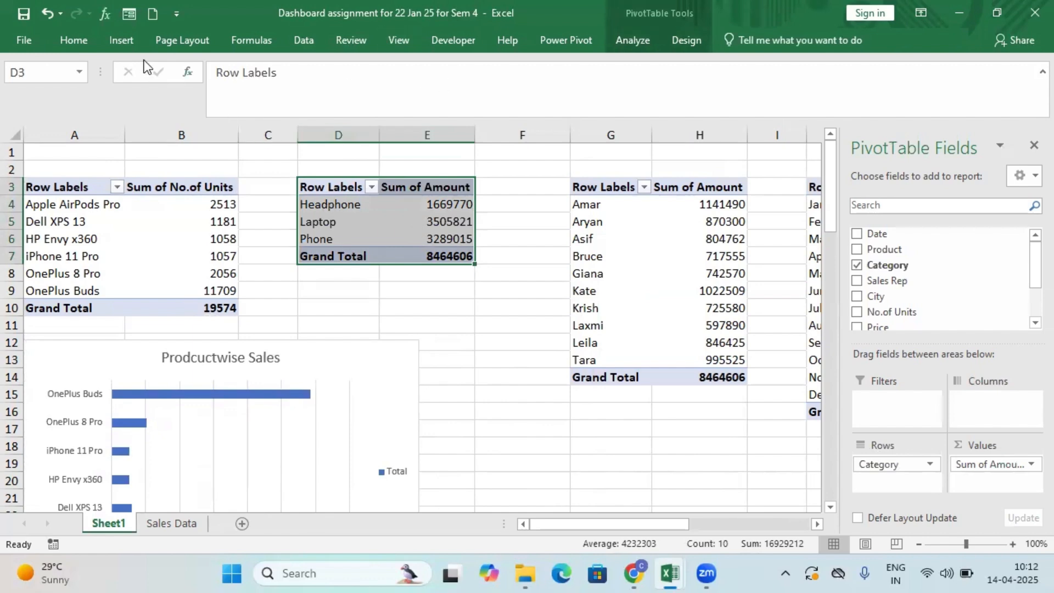
left_click(121, 39)
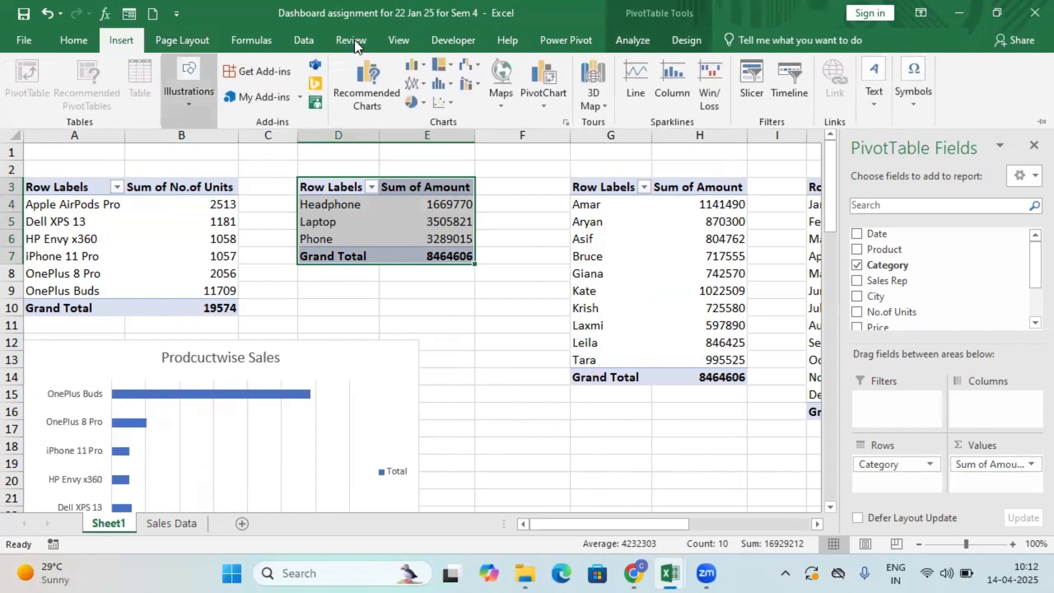
left_click(424, 106)
left_click(429, 152)
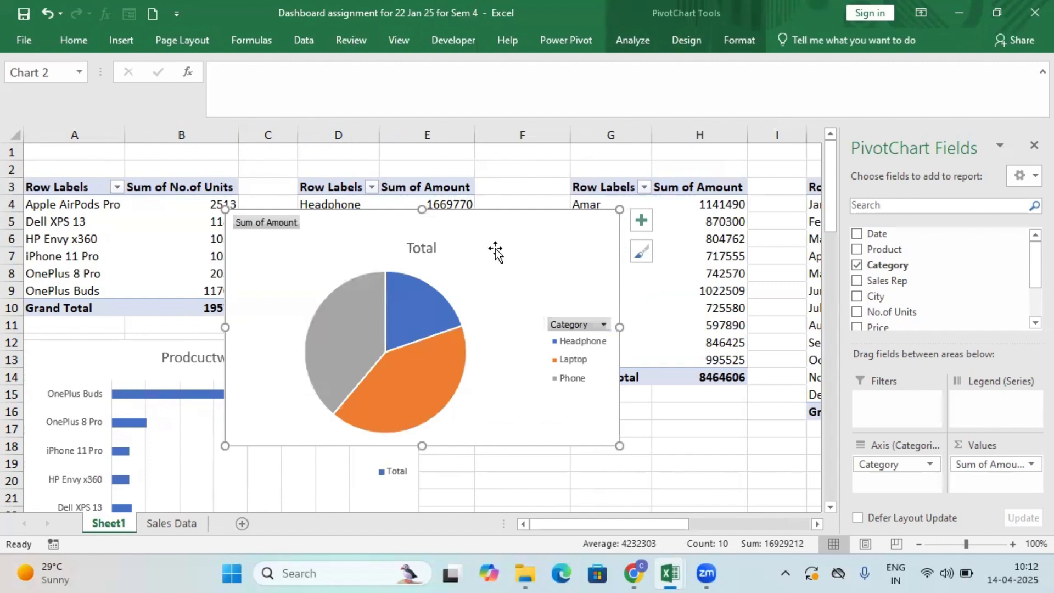
left_click(576, 348)
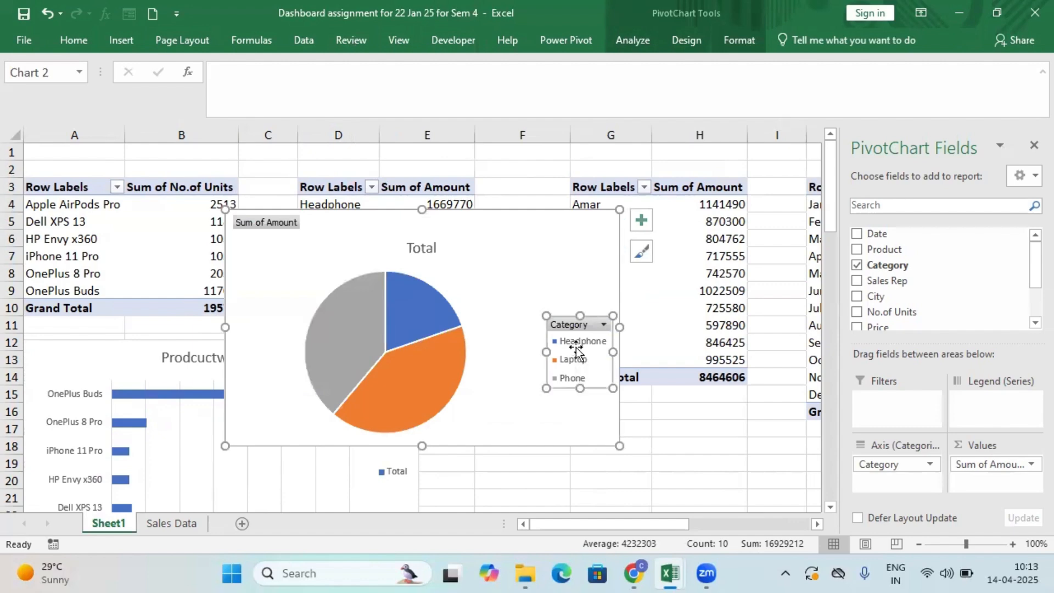
key("Delete")
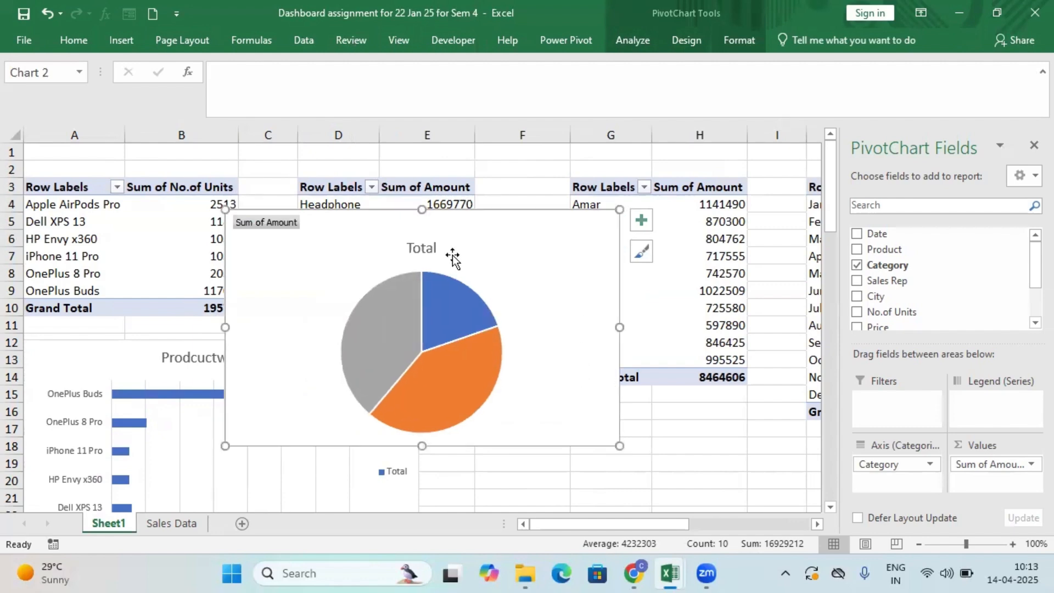
Replace the pie chart's title with "Categorywise Sales".
left_click(417, 249)
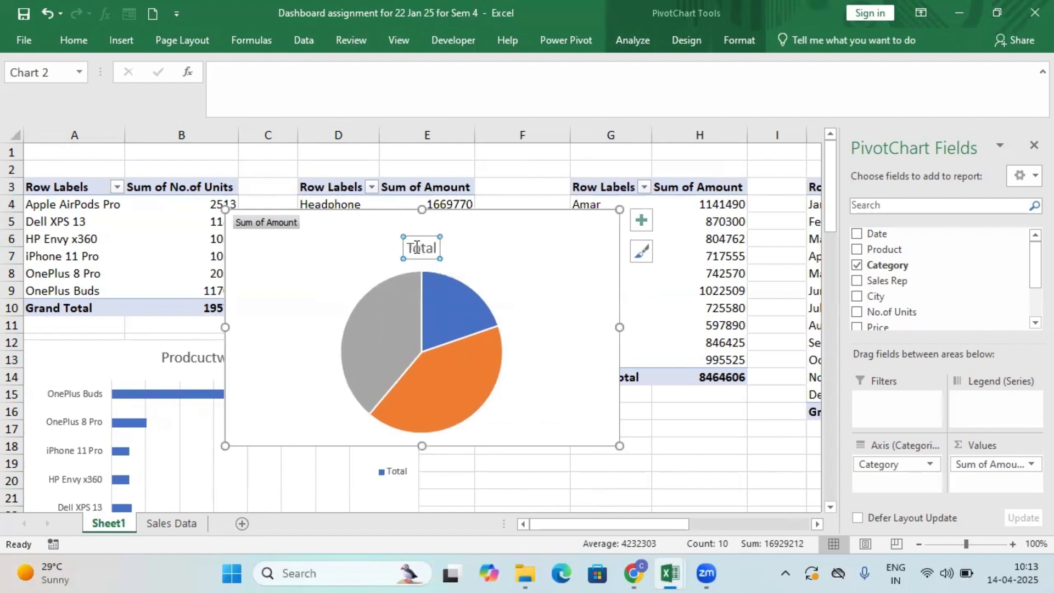
left_click_drag(410, 252, 437, 254)
type("C")
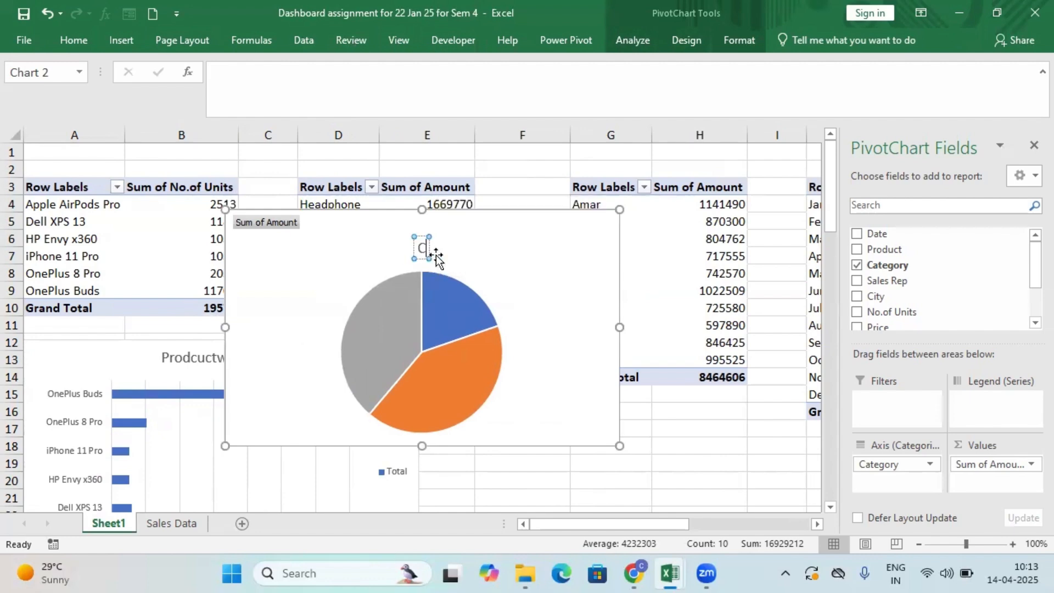
type("ategorywi")
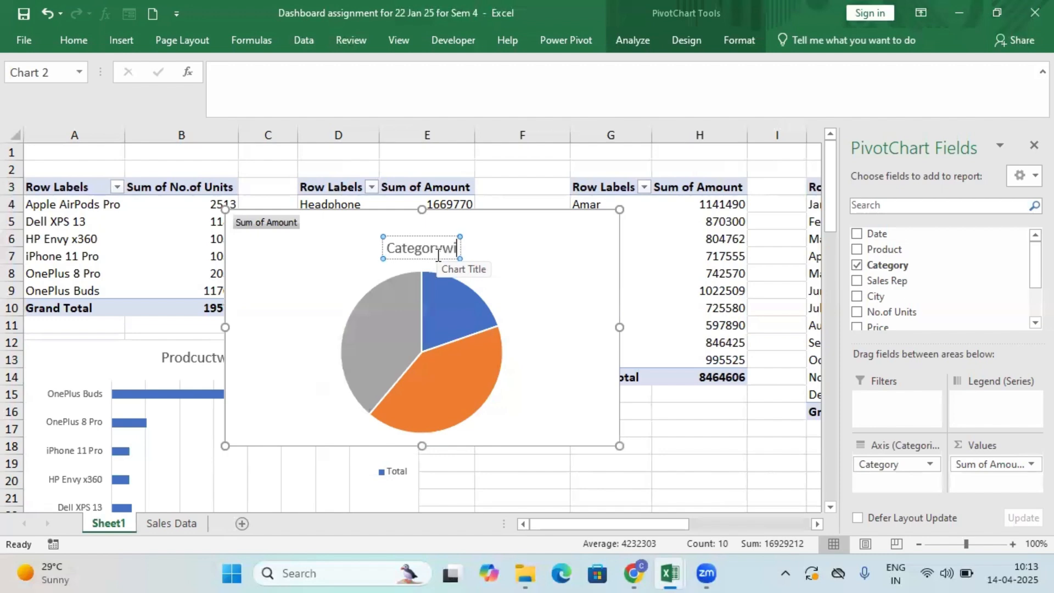
type("se Sales")
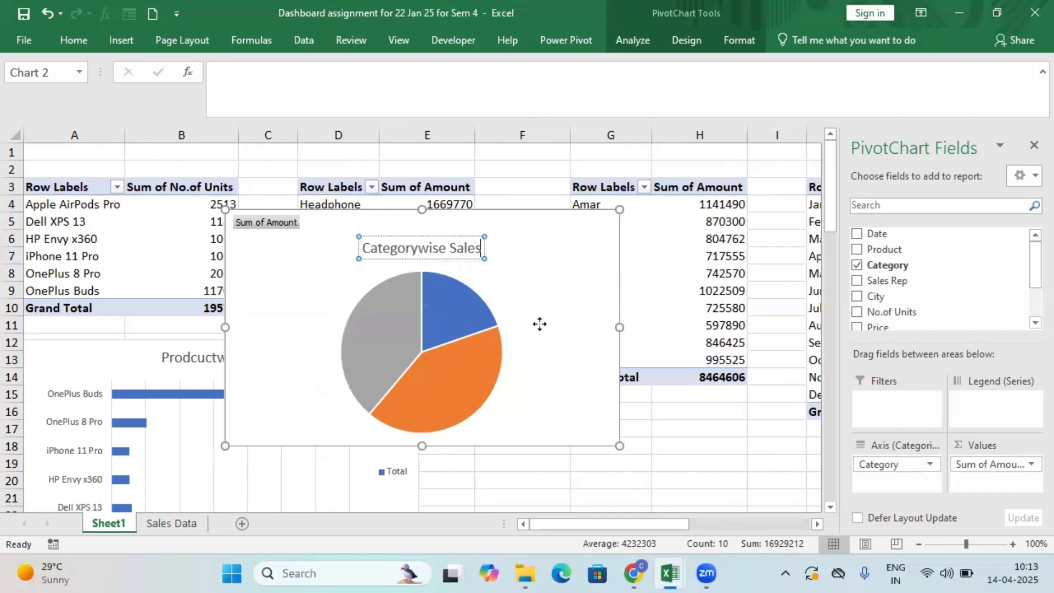
Add plain data labels to all slices of the Categorywise Sales pie chart.
left_click(452, 325)
left_click(453, 326)
right_click(454, 329)
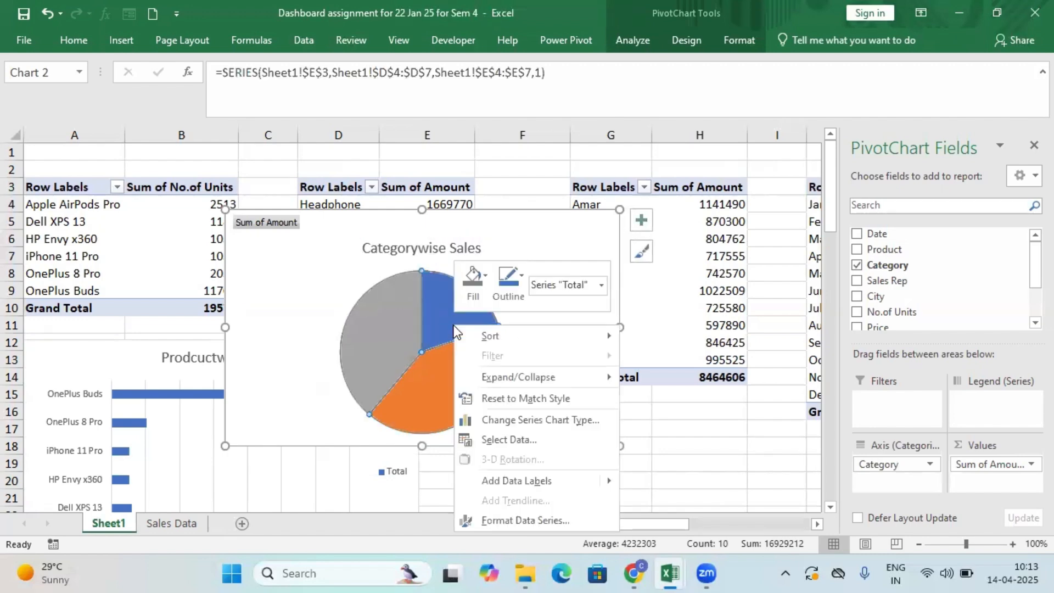
mouse_move(611, 478)
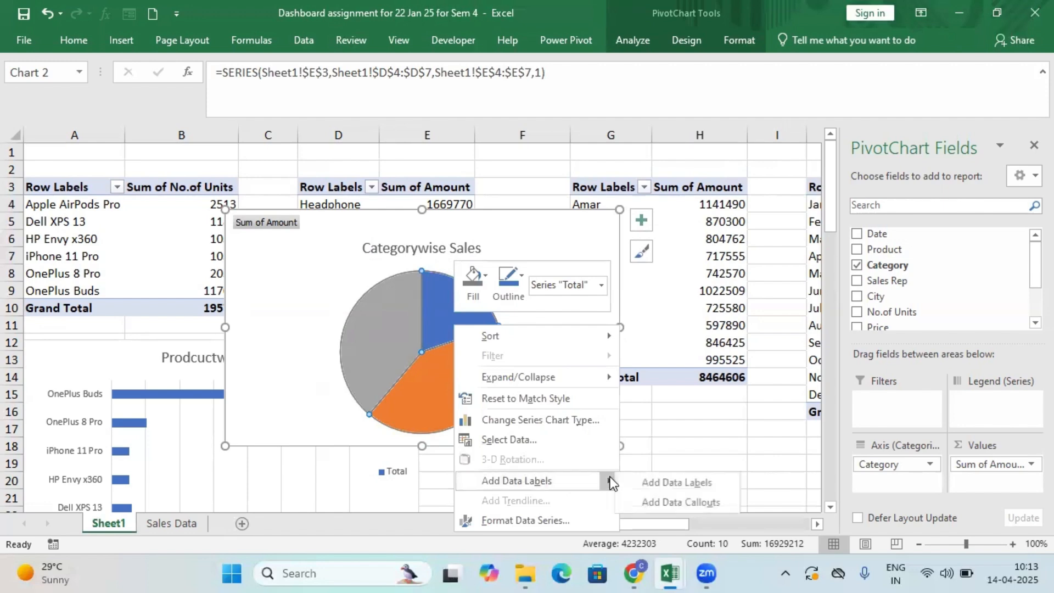
left_click(678, 483)
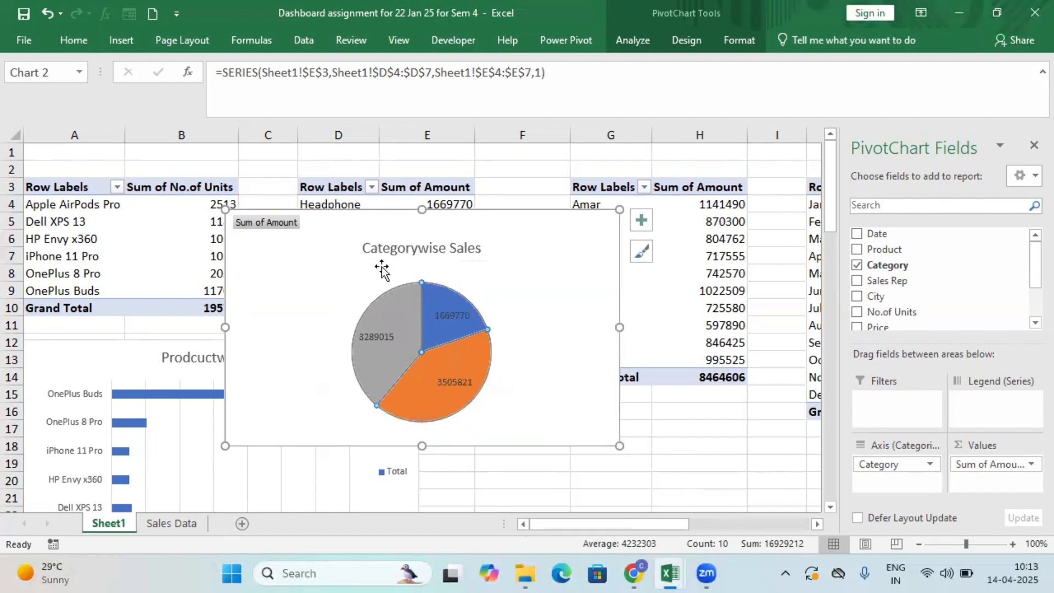
Include the category name in the Headphone slice's data label, keeping the value, with New Line as separator.
right_click(442, 336)
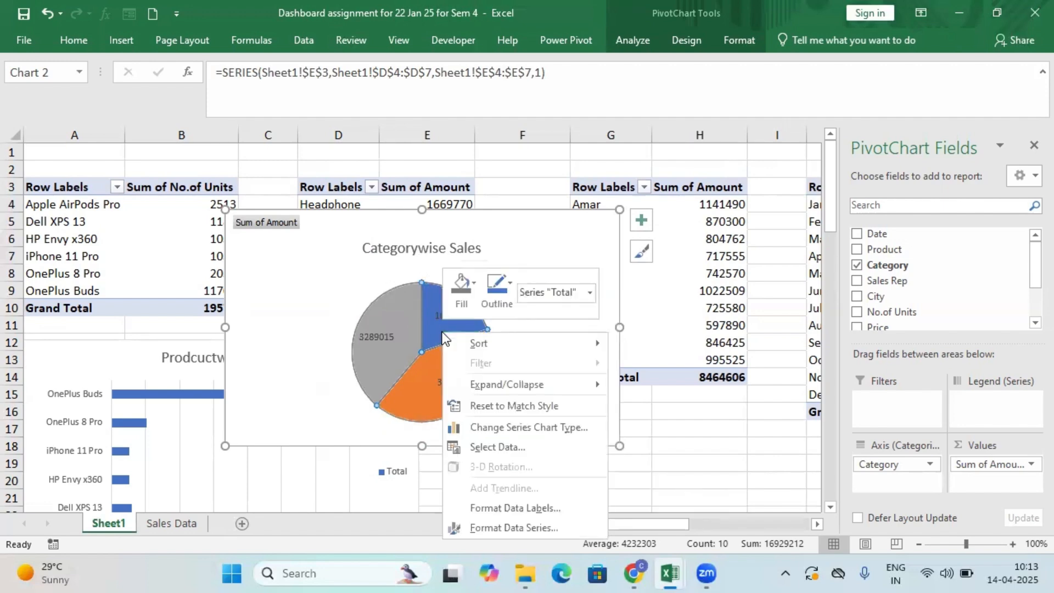
left_click(545, 529)
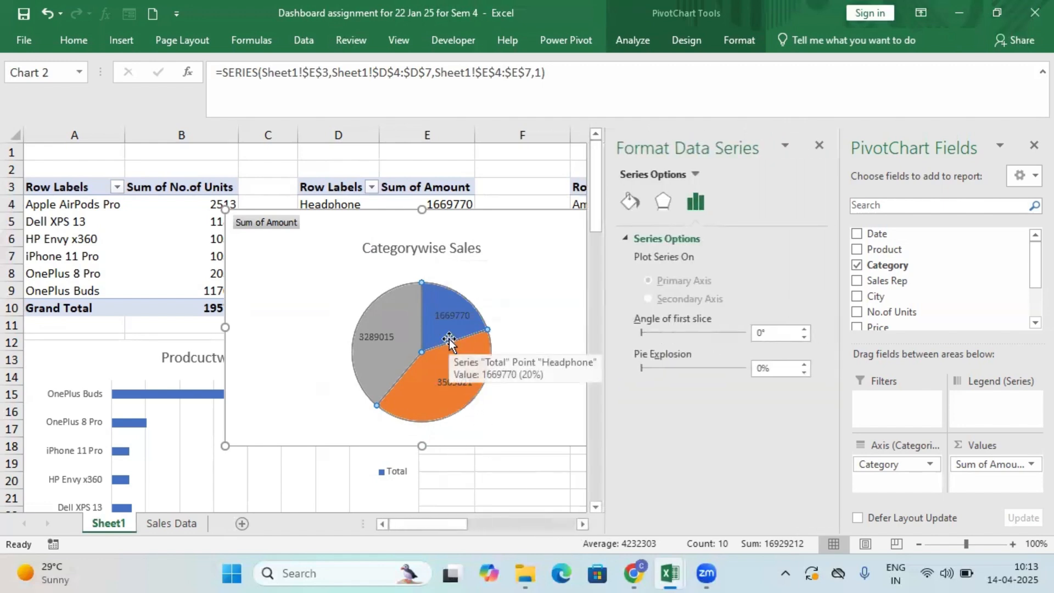
left_click(448, 336)
right_click(439, 328)
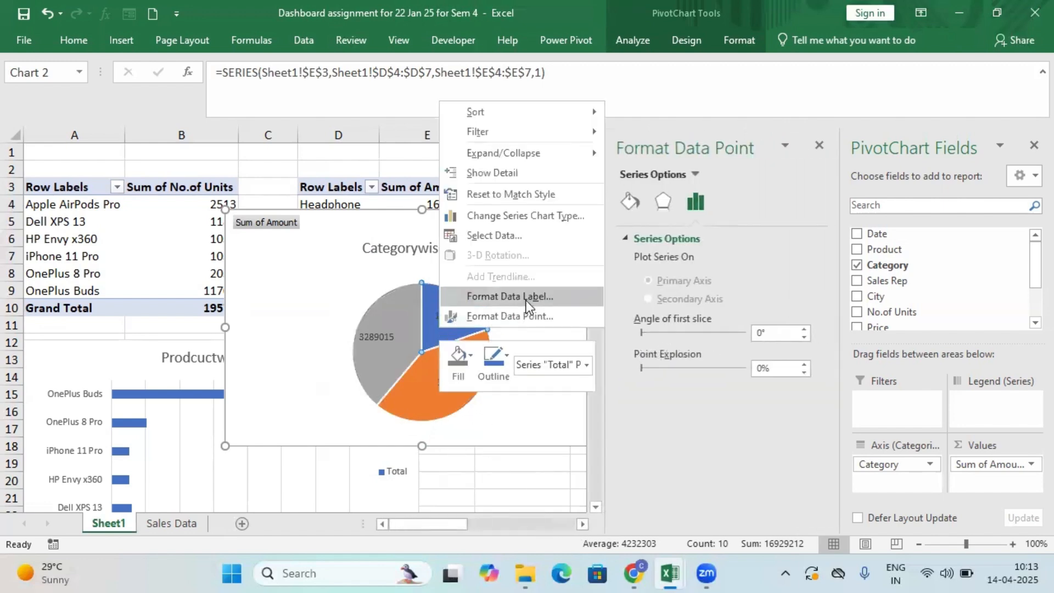
left_click(528, 298)
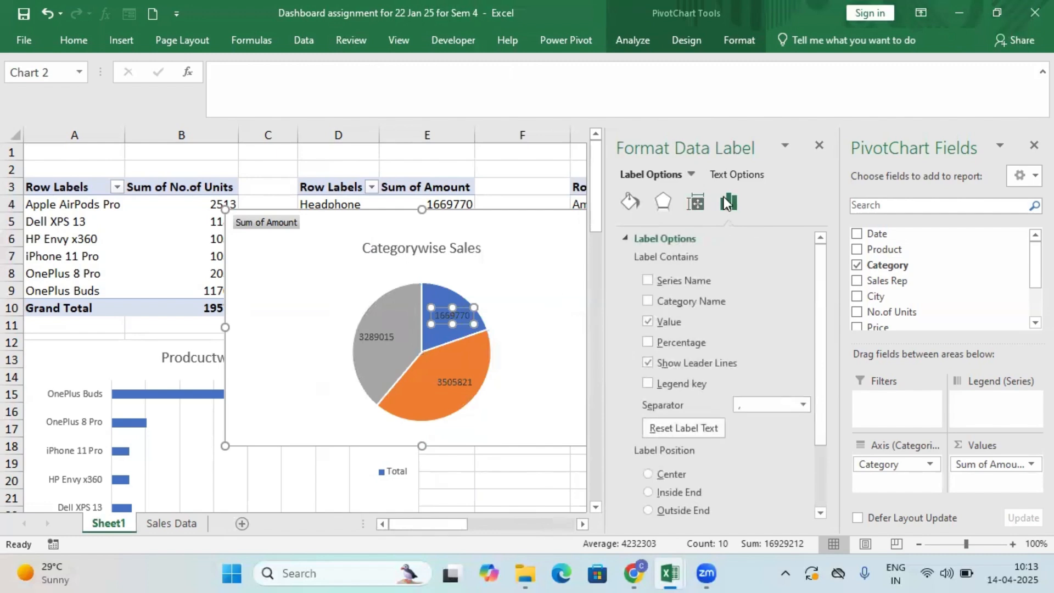
left_click(647, 280)
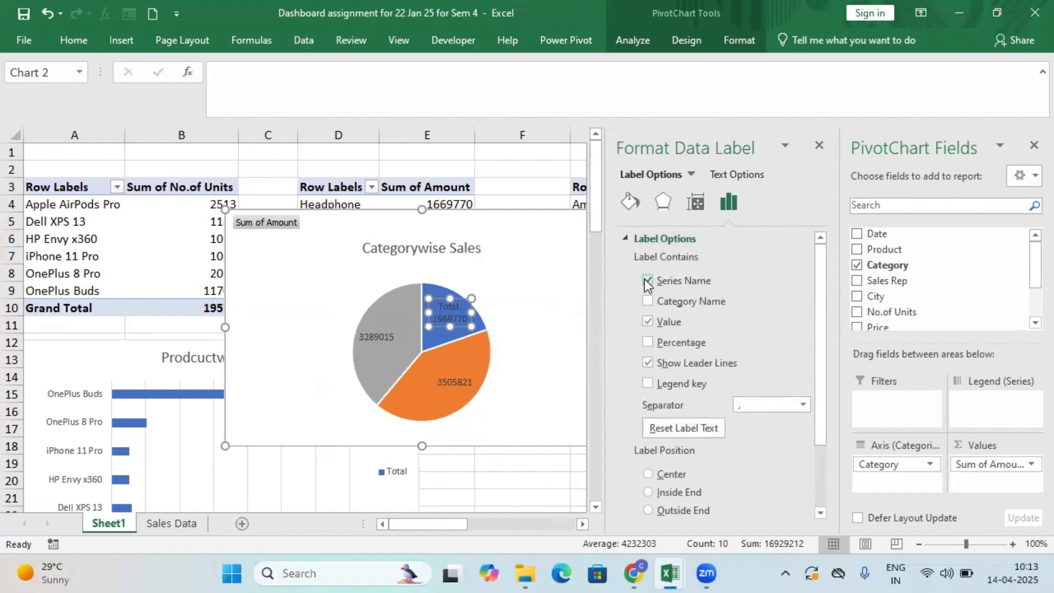
left_click(647, 281)
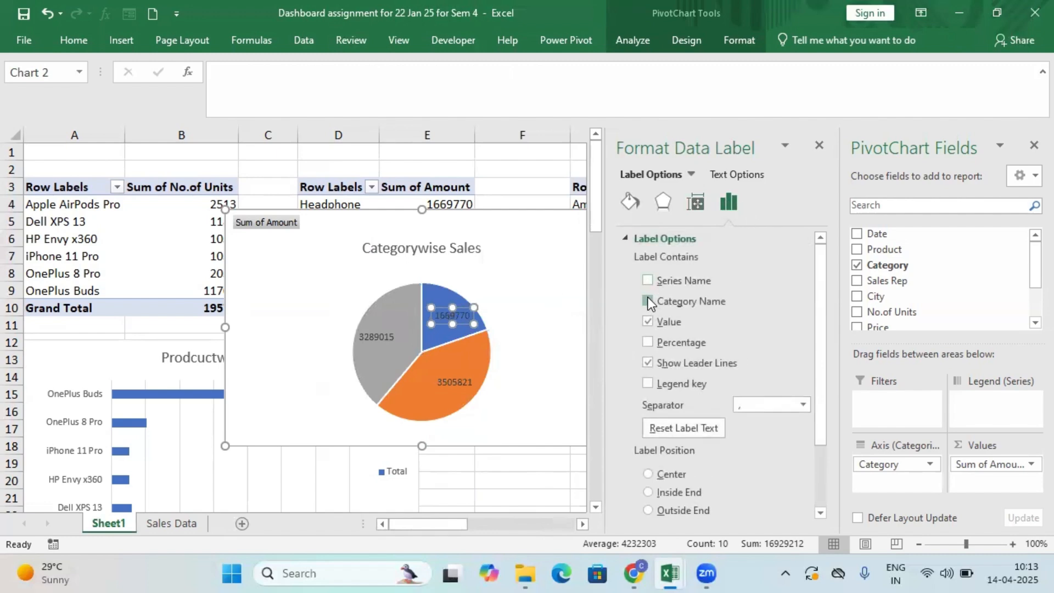
left_click(648, 300)
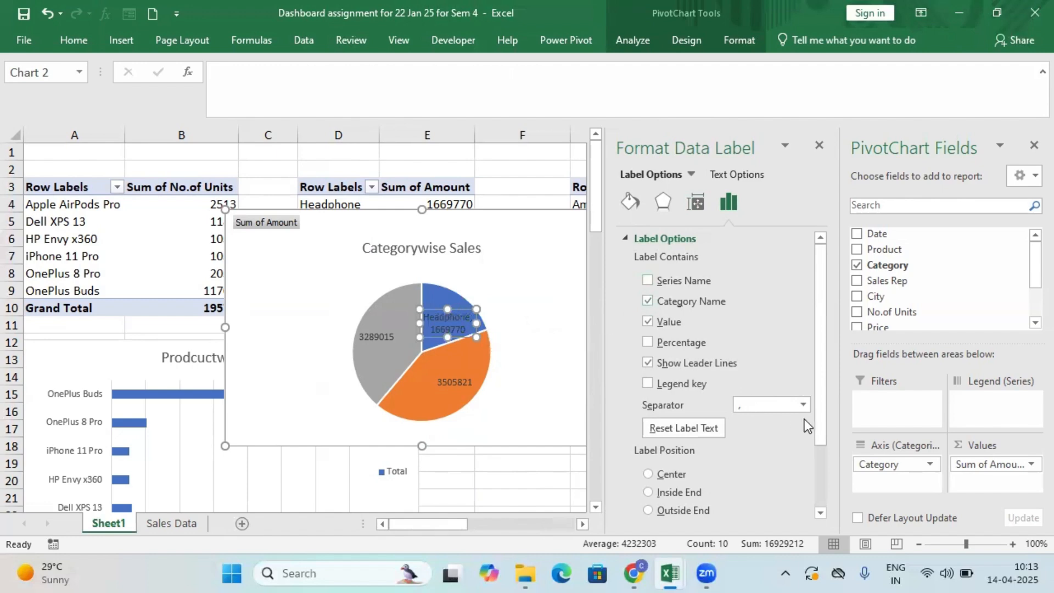
left_click(802, 404)
left_click(789, 467)
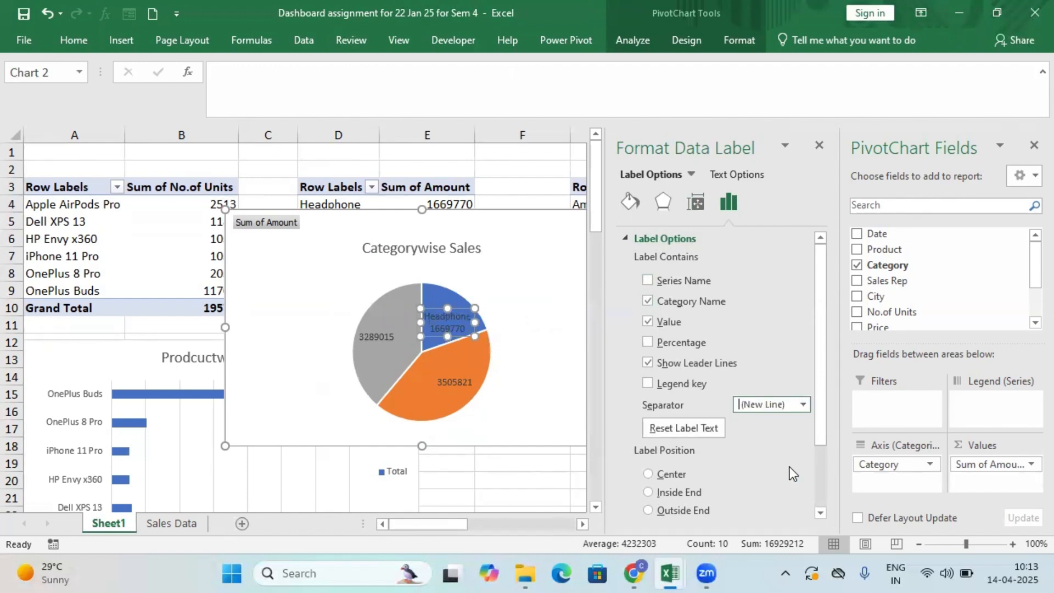
Hide all field buttons on the Categorywise Sales pie chart.
left_click(390, 337)
left_click(487, 332)
left_click(443, 339)
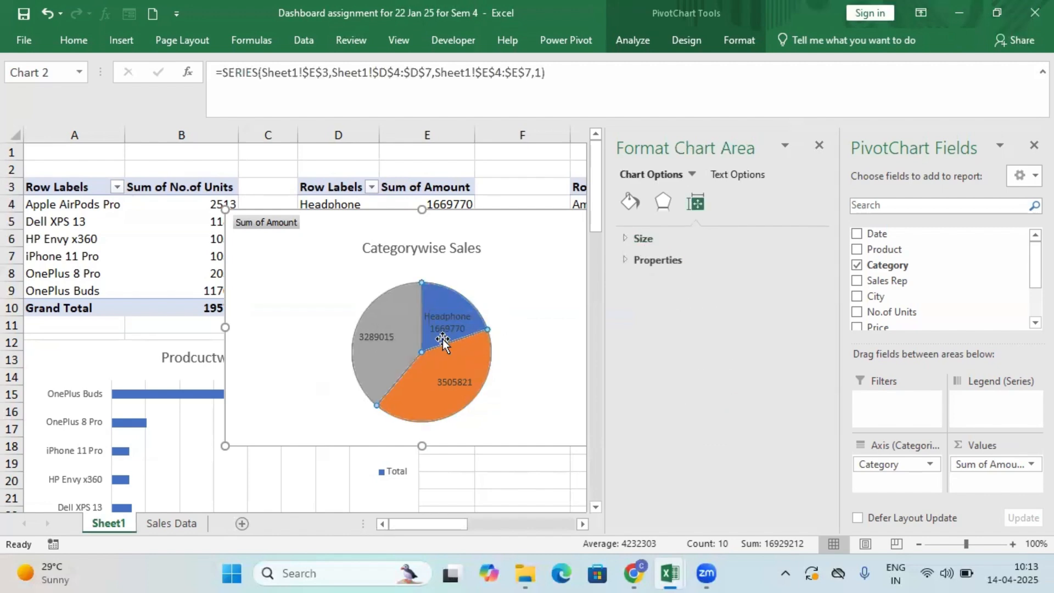
right_click(287, 220)
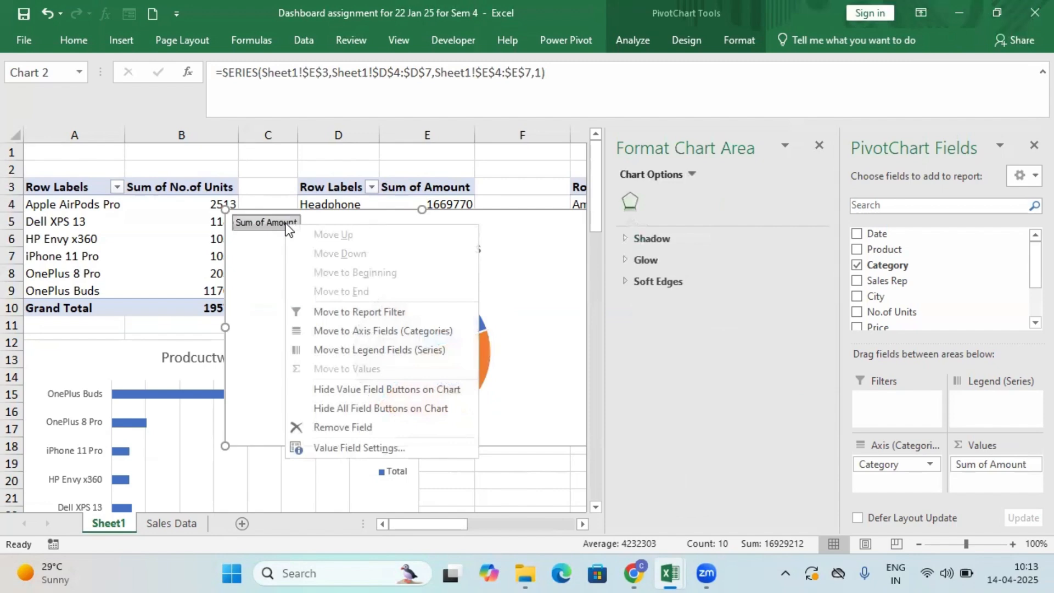
left_click(393, 407)
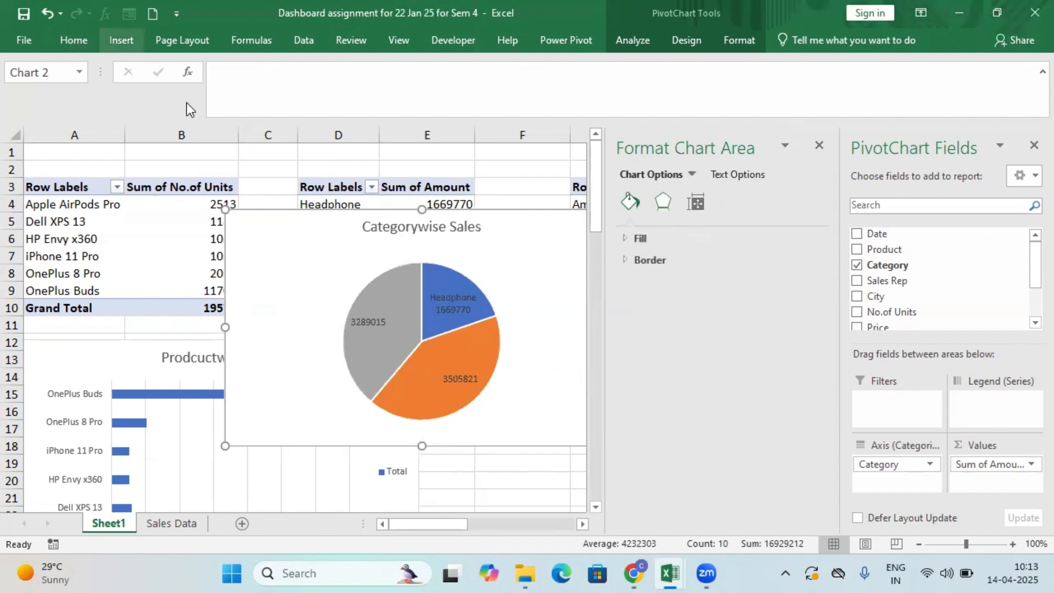
Change the font colour of all data labels on the Categorywise Sales pie chart to white.
left_click(386, 287)
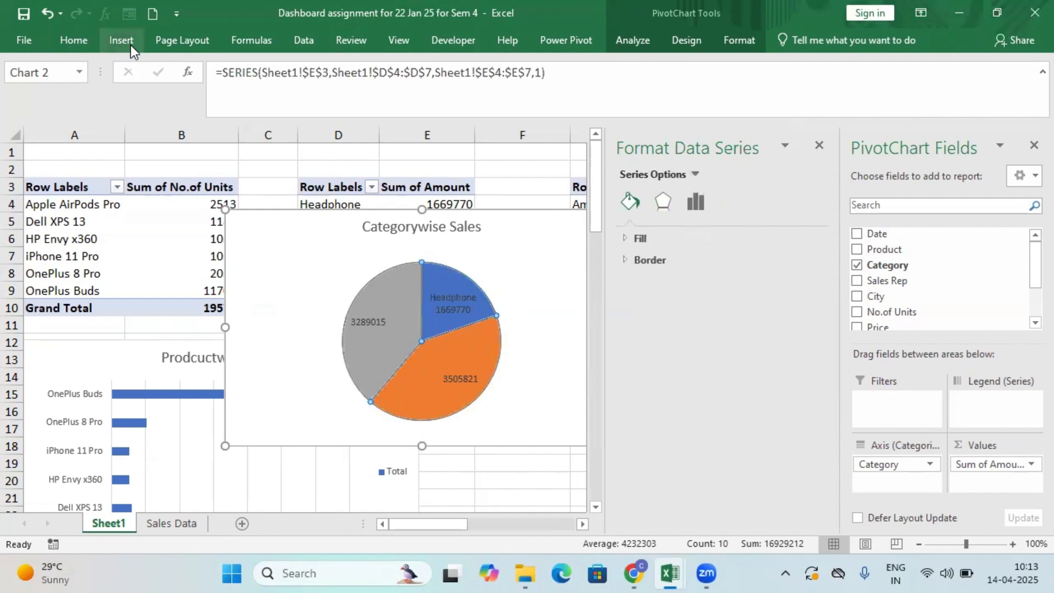
left_click(84, 39)
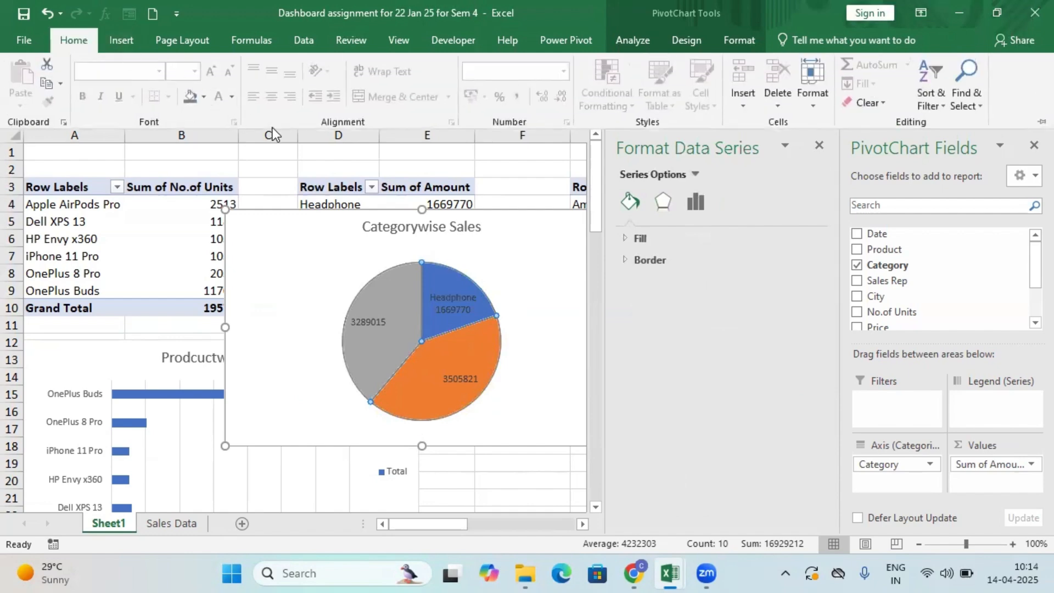
left_click(445, 302)
left_click(446, 302)
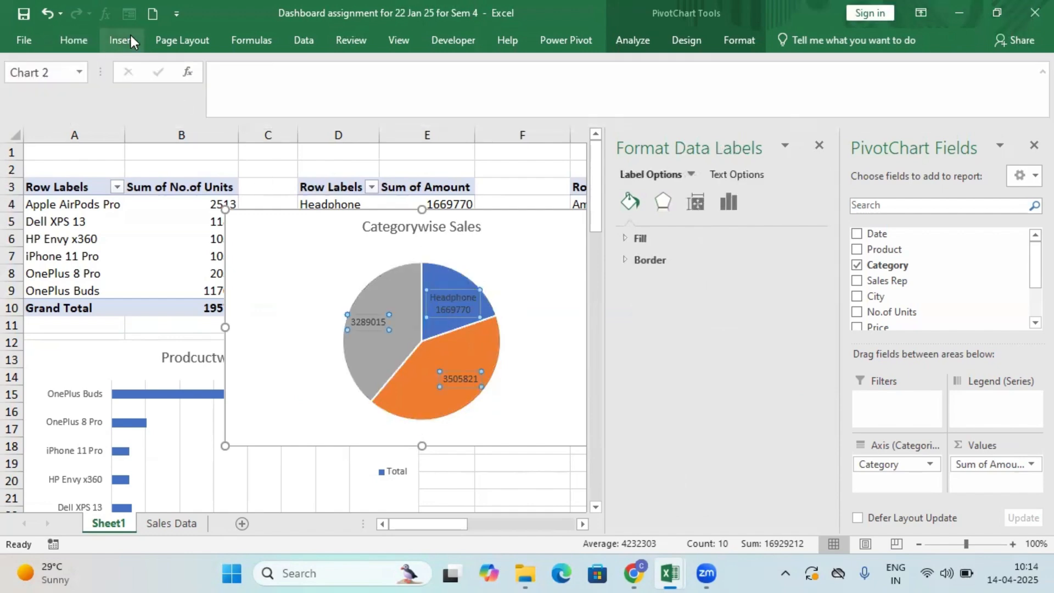
left_click(88, 35)
left_click(232, 97)
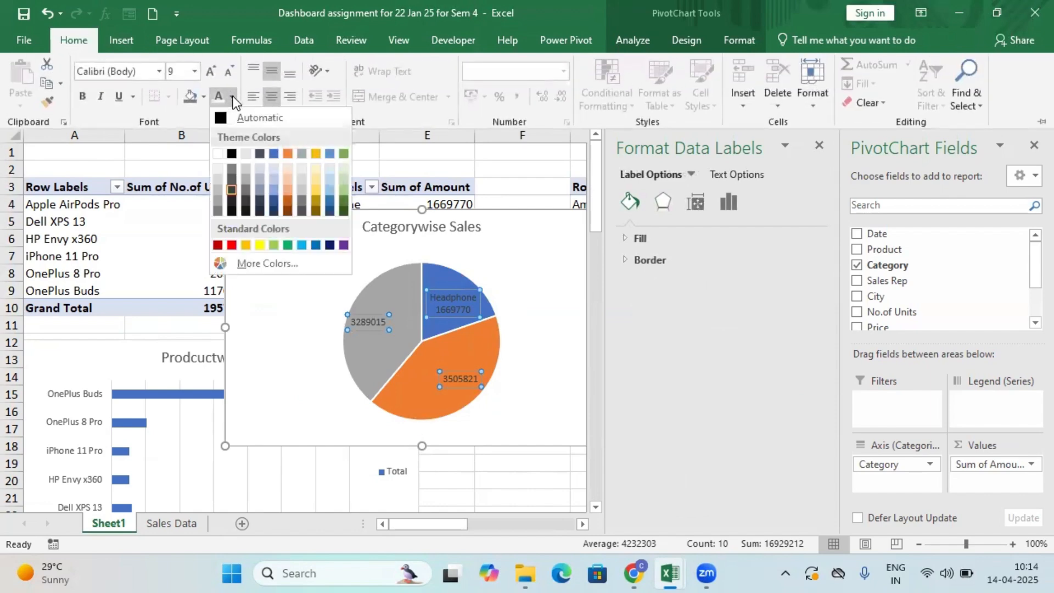
left_click(220, 154)
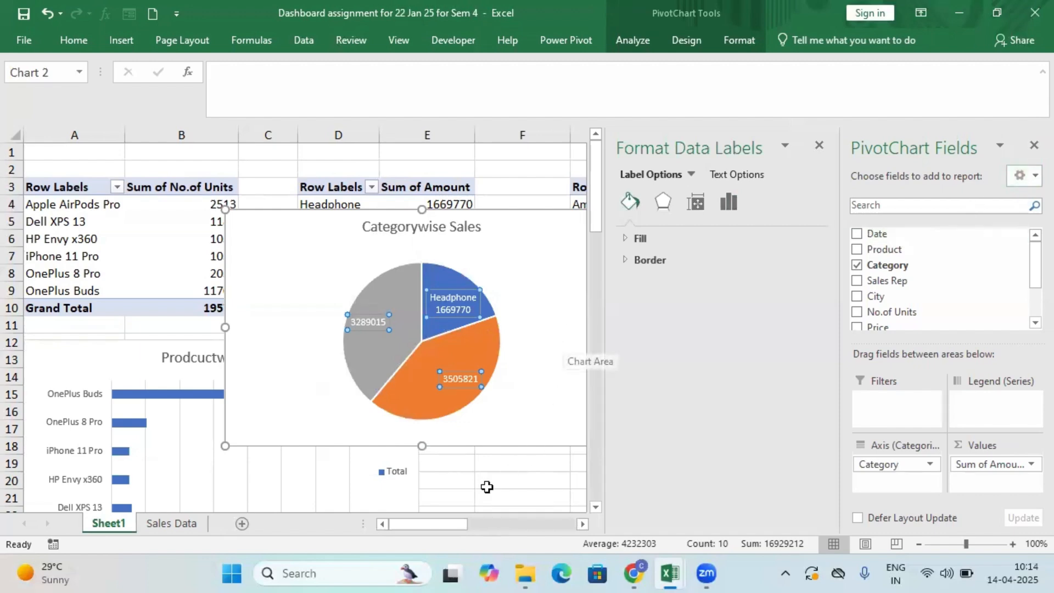
left_click(495, 395)
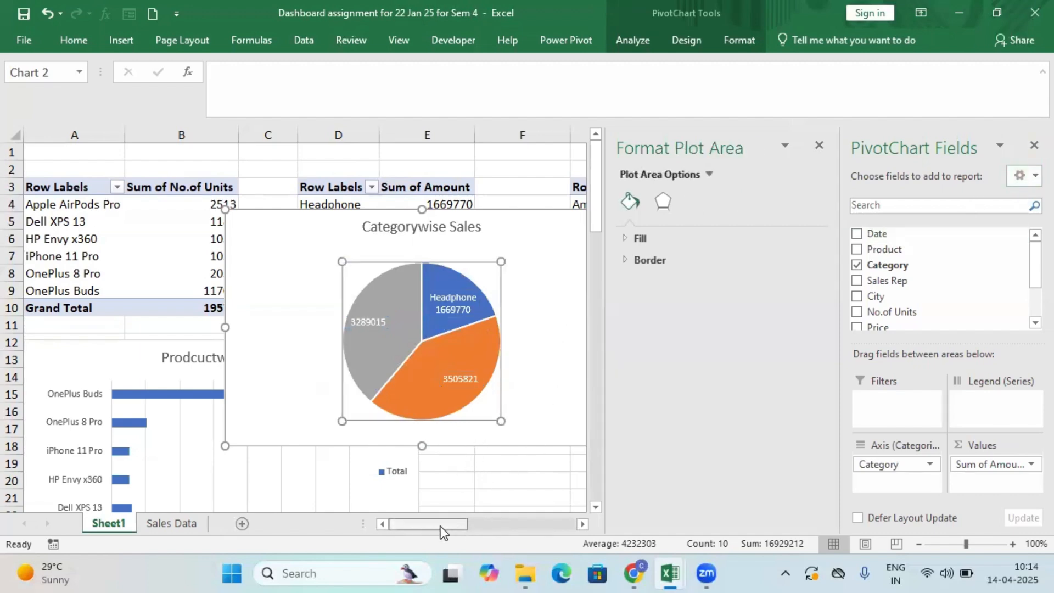
Cut the Categorywise Sales pie chart from Sheet1 and paste it into a new worksheet at cell A5.
left_click(87, 358)
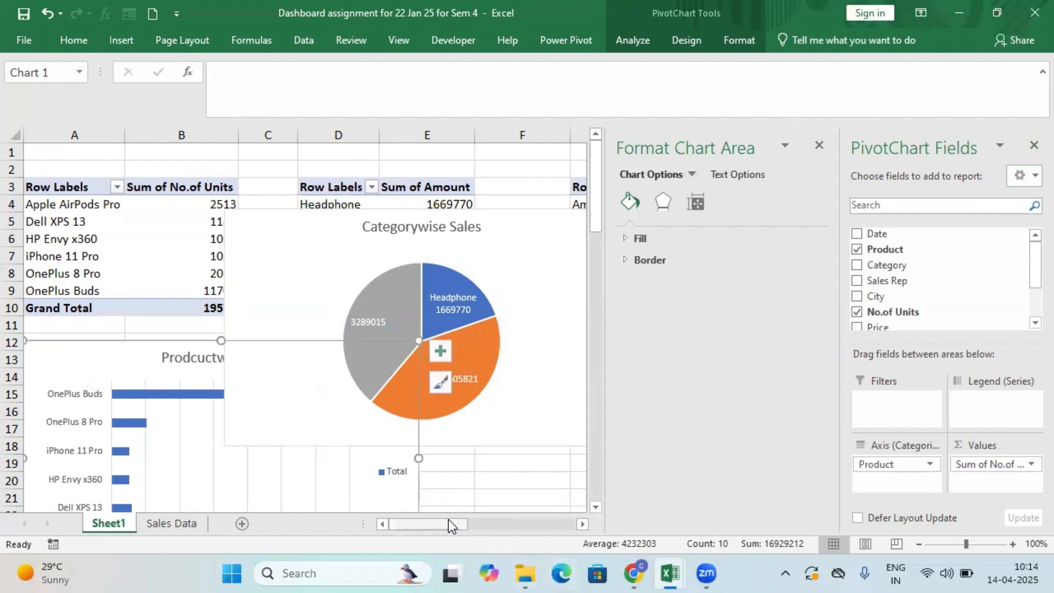
left_click_drag(449, 525, 476, 521)
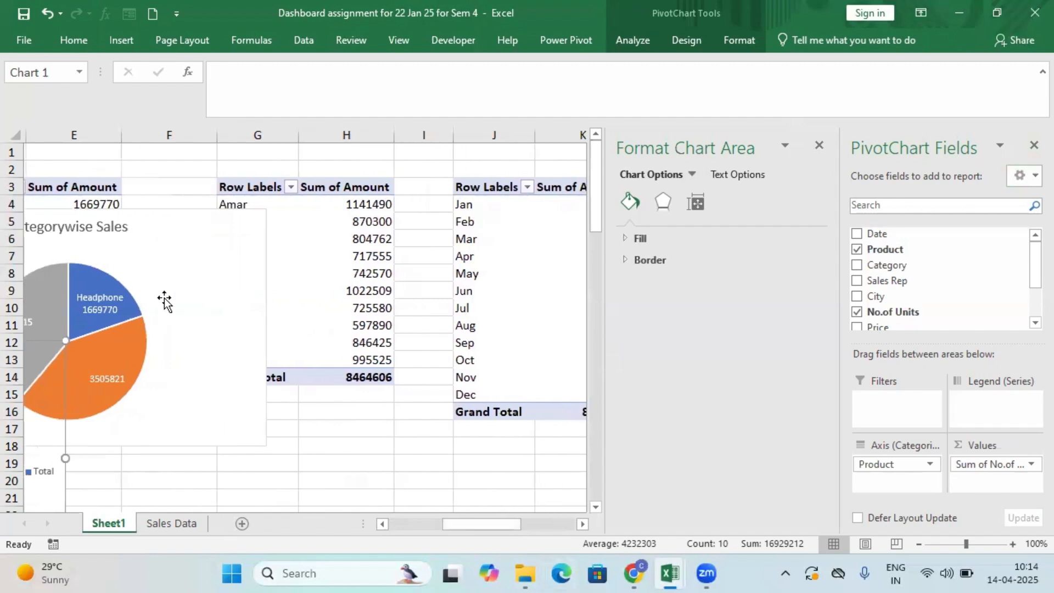
left_click_drag(162, 219, 273, 520)
left_click_drag(201, 213, 279, 283)
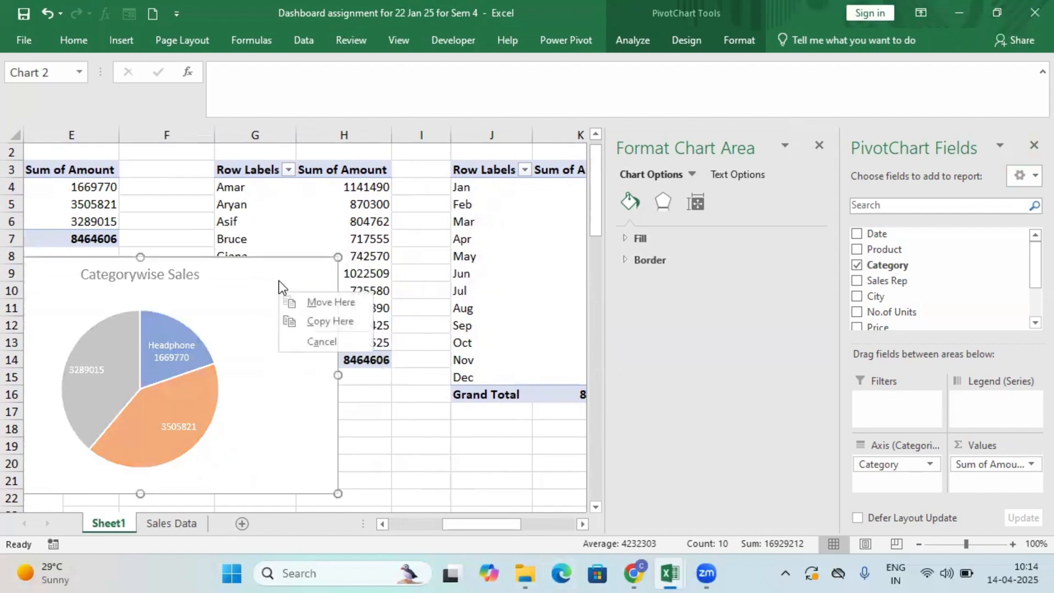
right_click(242, 278)
left_click(282, 171)
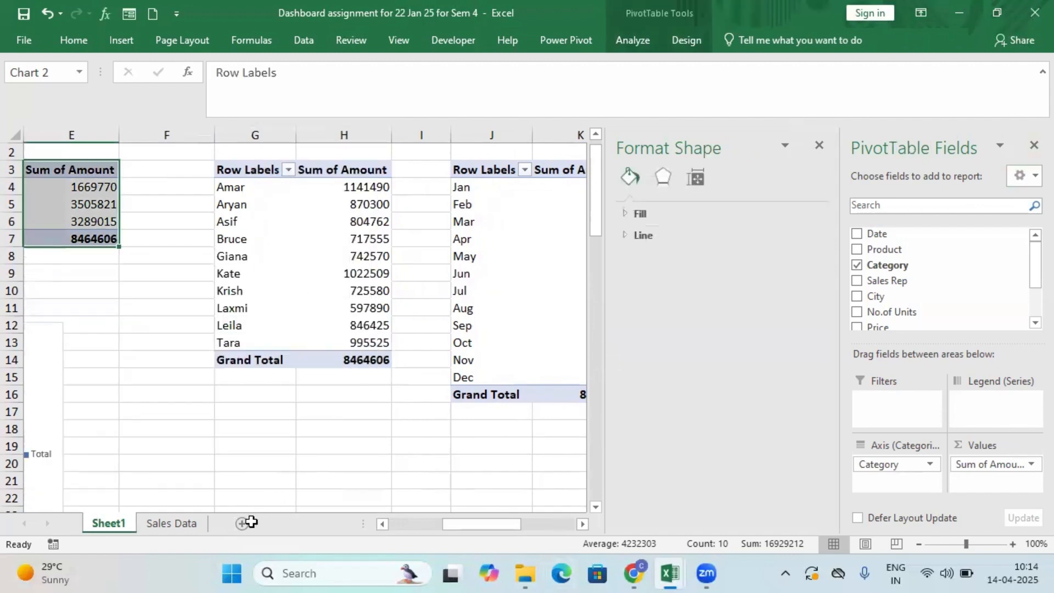
left_click(241, 523)
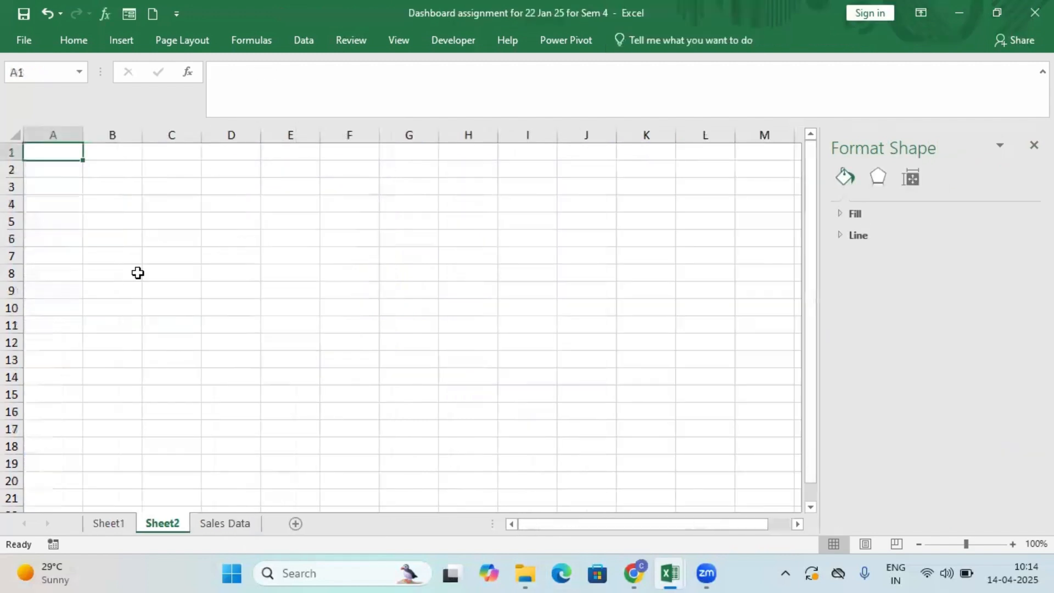
left_click(70, 222)
right_click(71, 222)
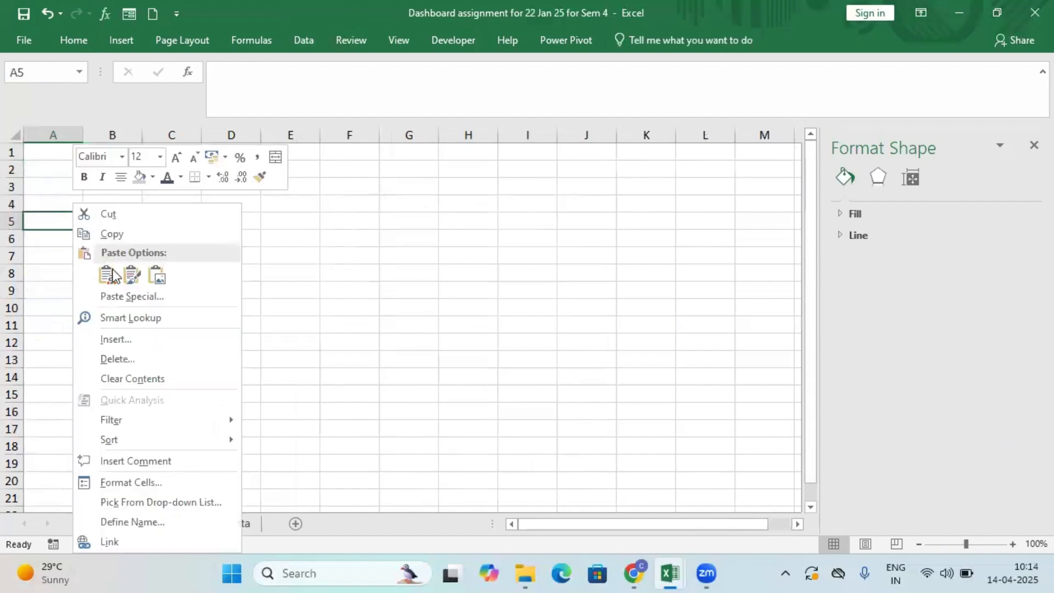
left_click(108, 276)
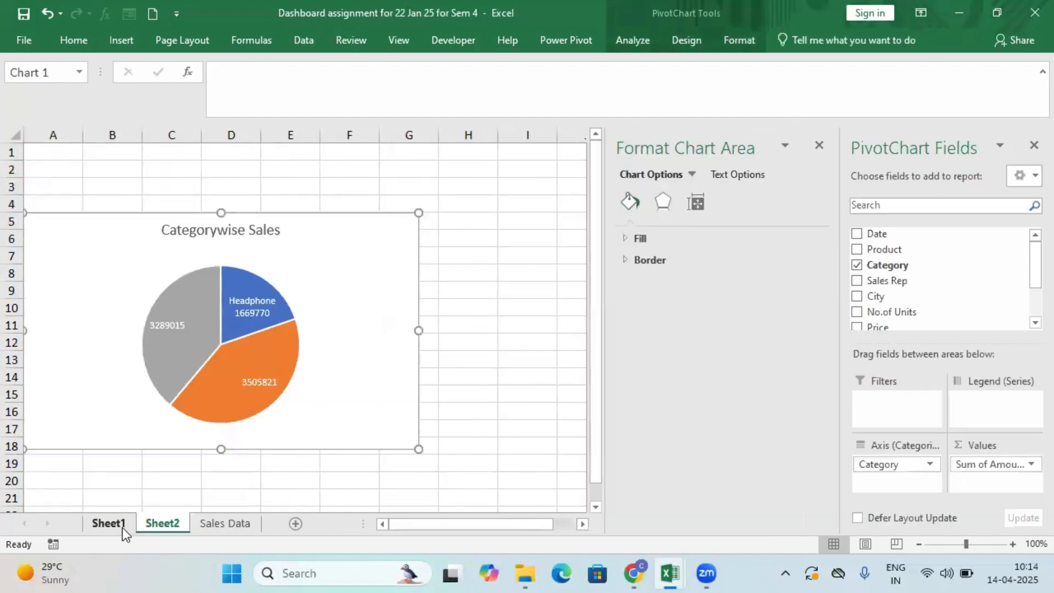
Cut the product sales bar chart from Sheet1 and paste it into Sheet2 at cell H9.
left_click(123, 527)
scroll(301, 496, "down", 4)
scroll(301, 494, "up", 4)
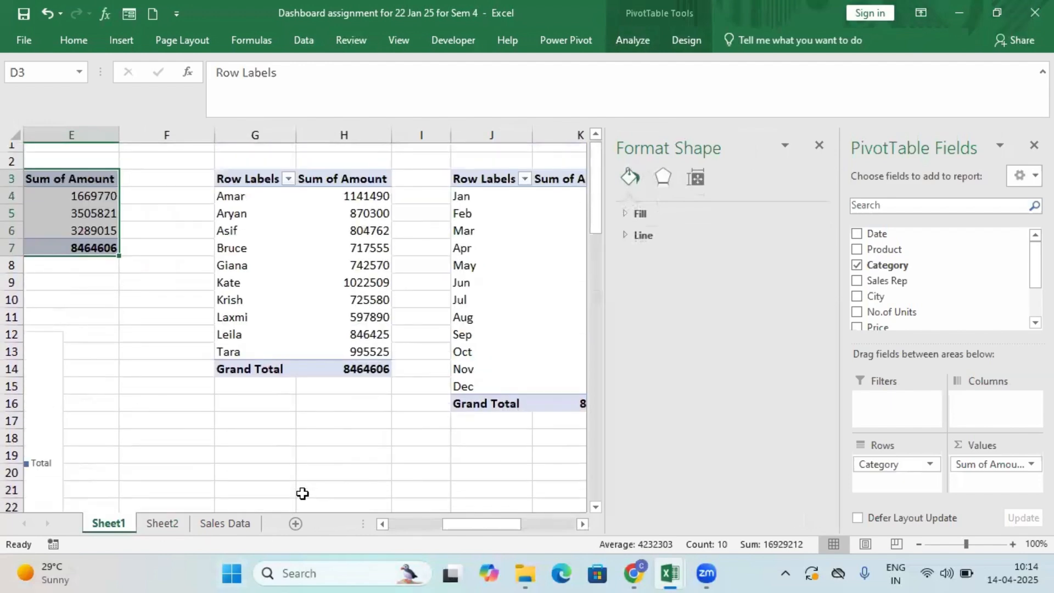
left_click_drag(450, 522, 395, 523)
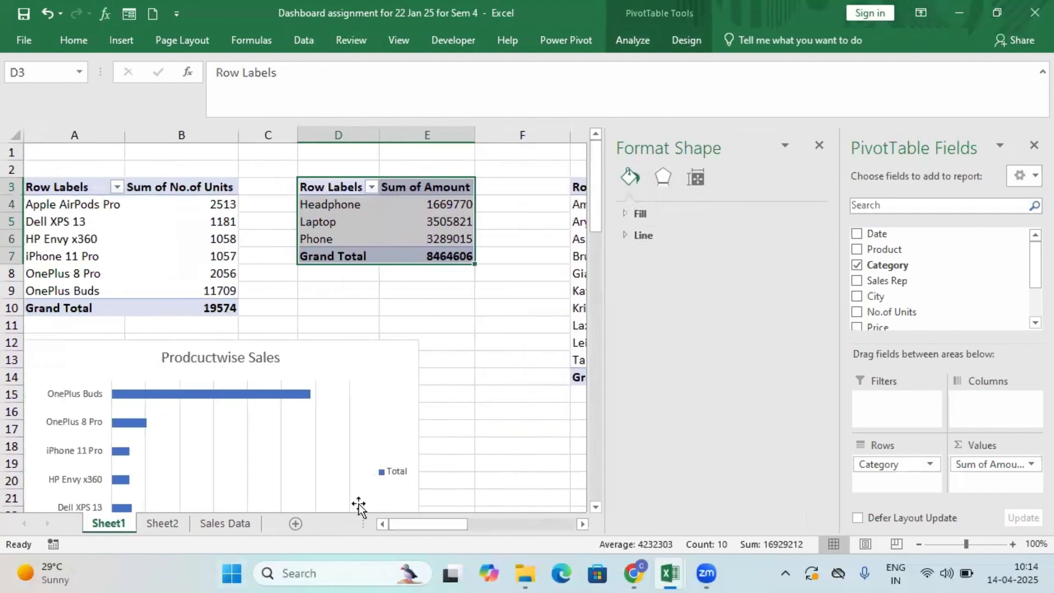
left_click(361, 364)
right_click(361, 364)
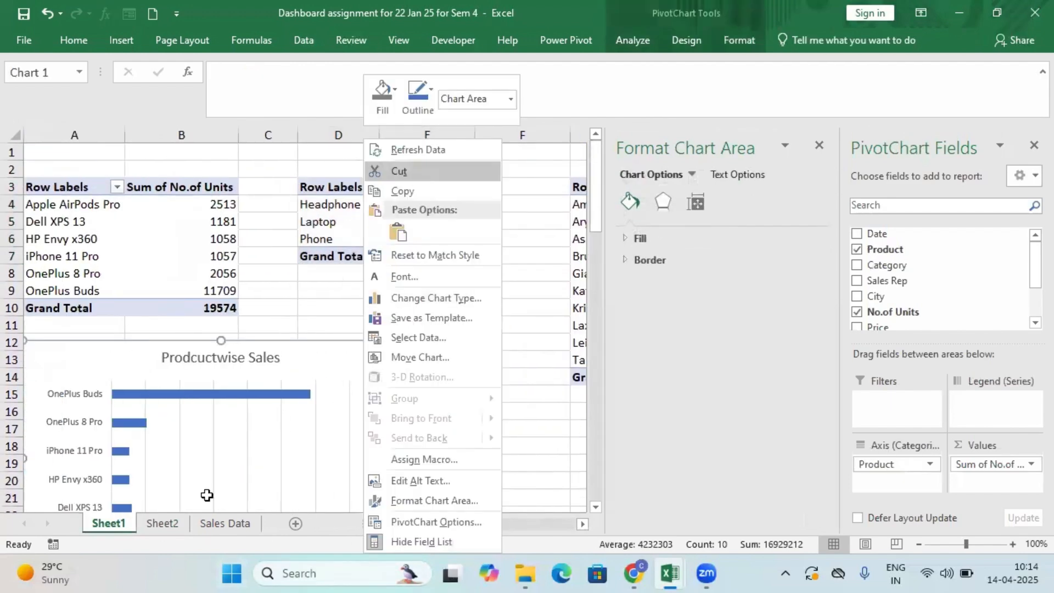
left_click(416, 174)
left_click(183, 526)
left_click(461, 287)
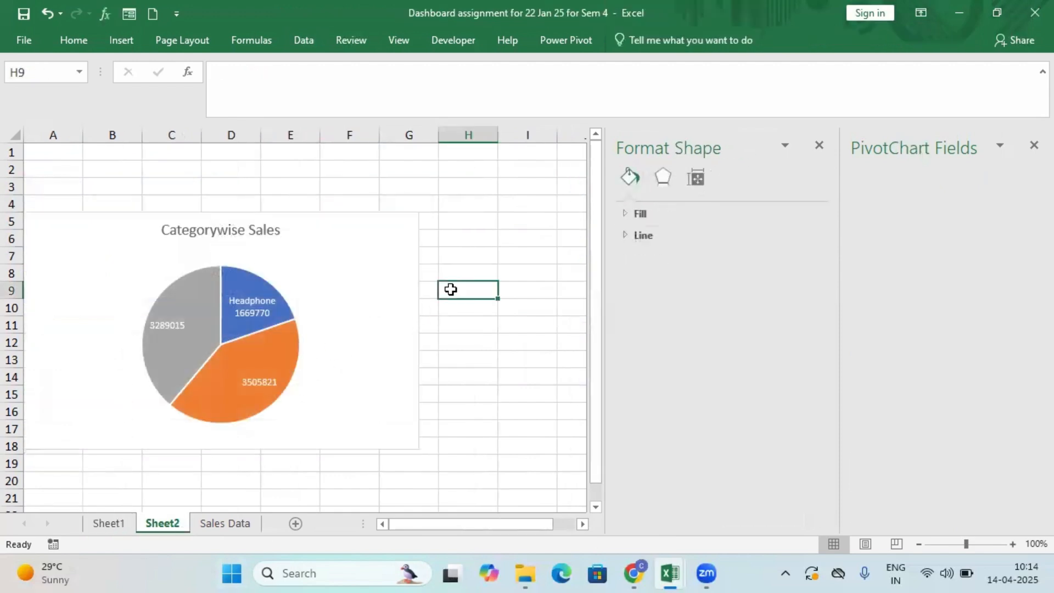
right_click(462, 287)
left_click(486, 273)
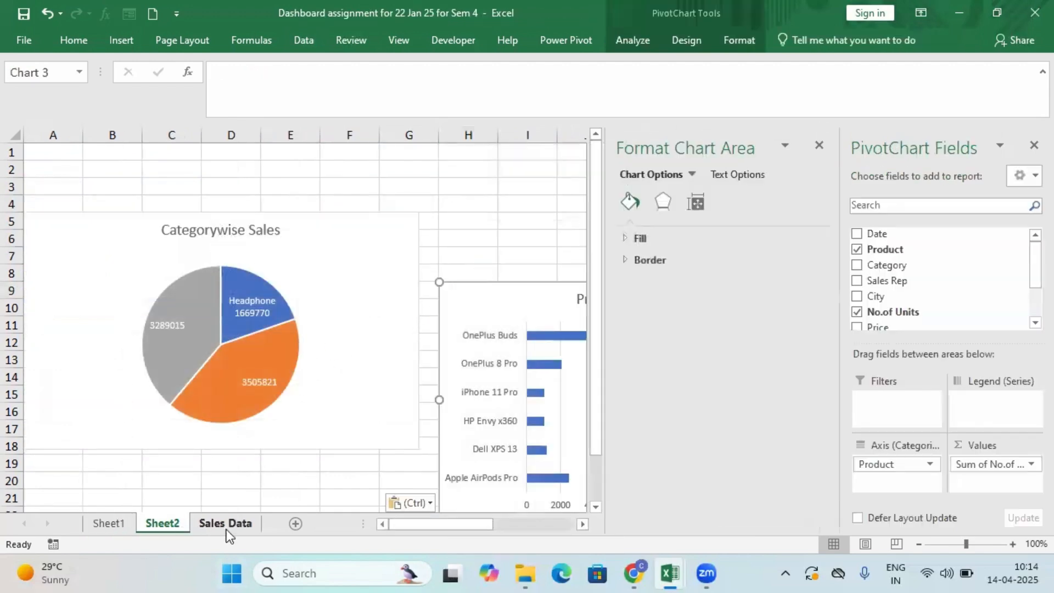
left_click(226, 526)
scroll(291, 449, "down", 2)
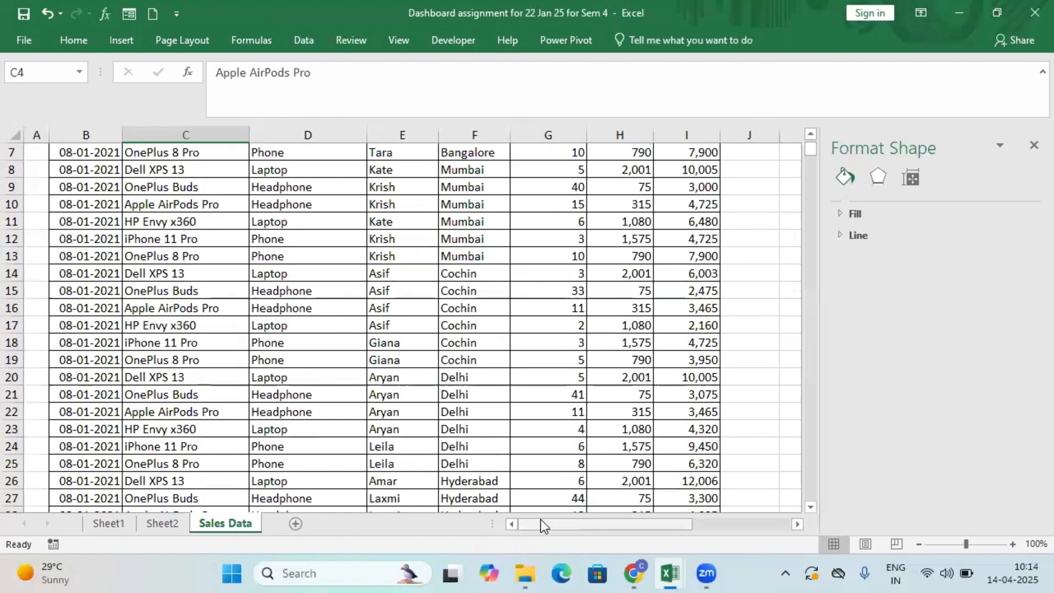
left_click_drag(541, 522, 575, 523)
Return to Sheet1 and close the Format Shape and PivotTable Fields panes to show the remaining PivotTables.
left_click(116, 519)
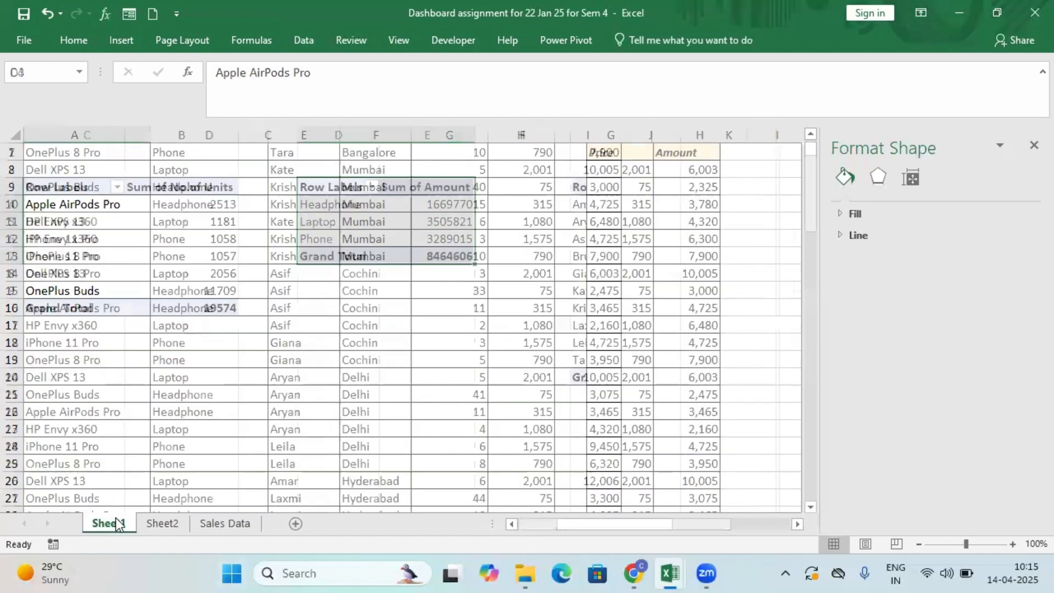
left_click_drag(417, 524, 474, 531)
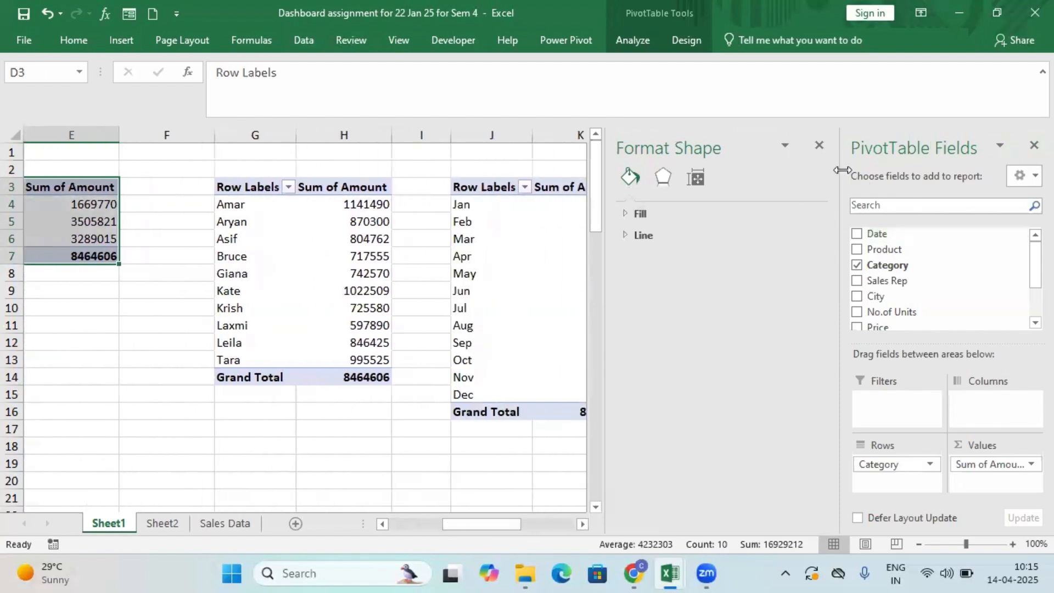
left_click(819, 145)
left_click(1033, 145)
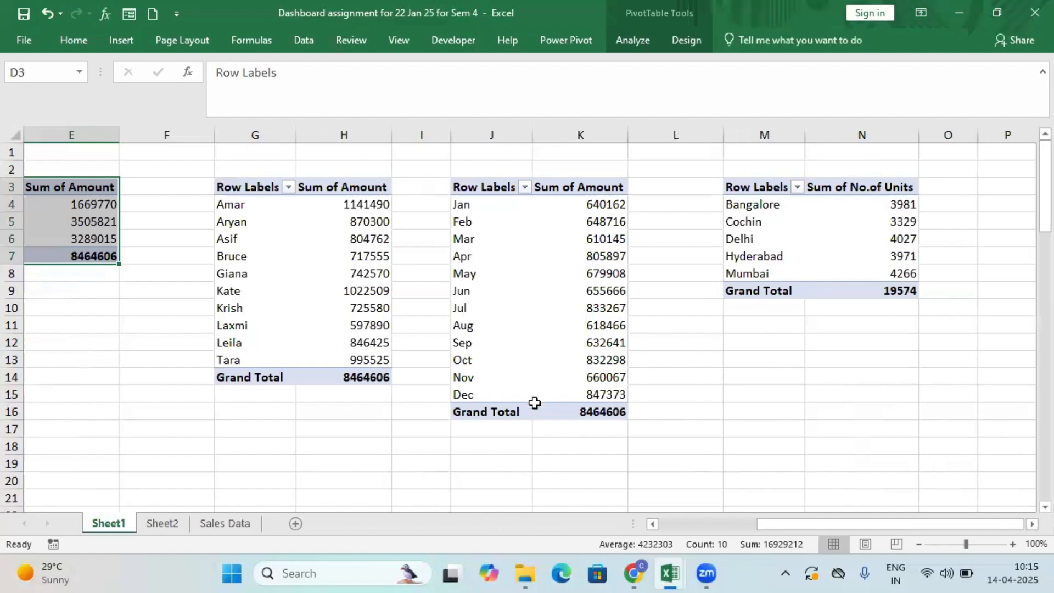
Insert a 2-D clustered column PivotChart from the sales rep PivotTable in G3:H14 and place it below the table.
left_click_drag(233, 195, 365, 378)
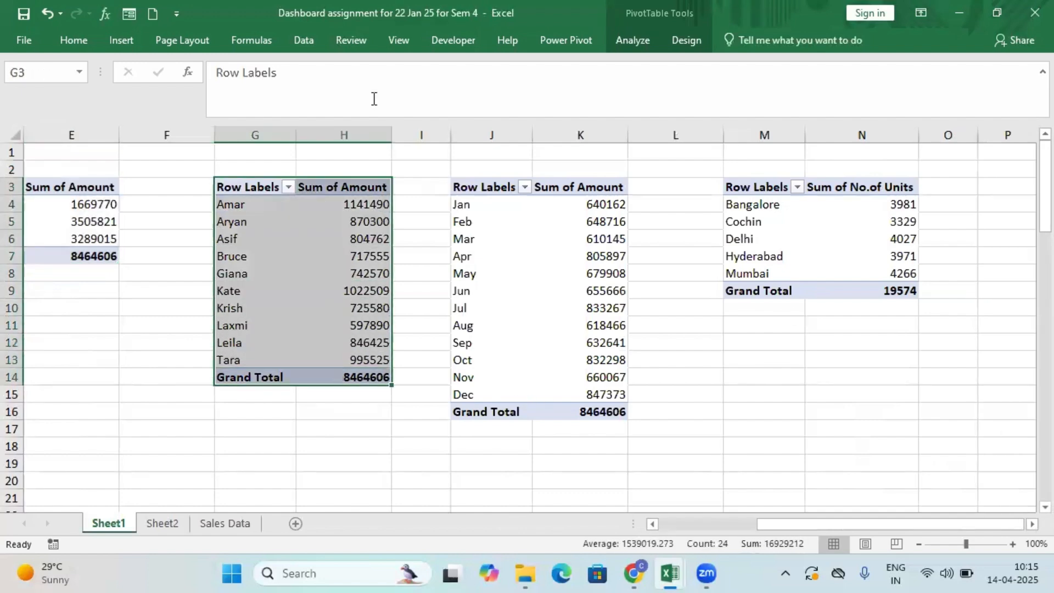
left_click(122, 42)
left_click(415, 66)
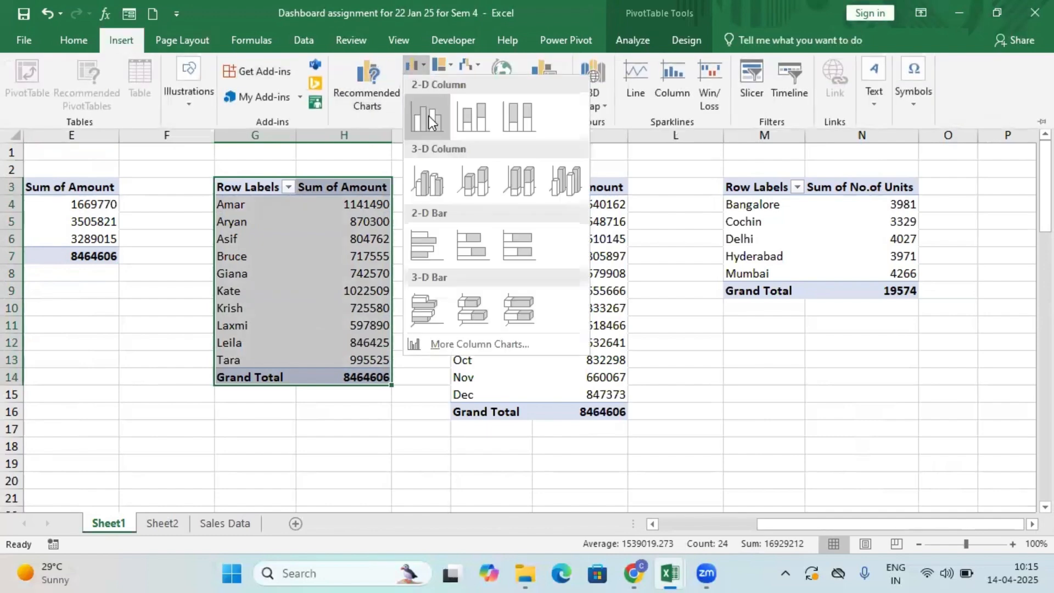
left_click(429, 120)
left_click_drag(464, 242, 262, 435)
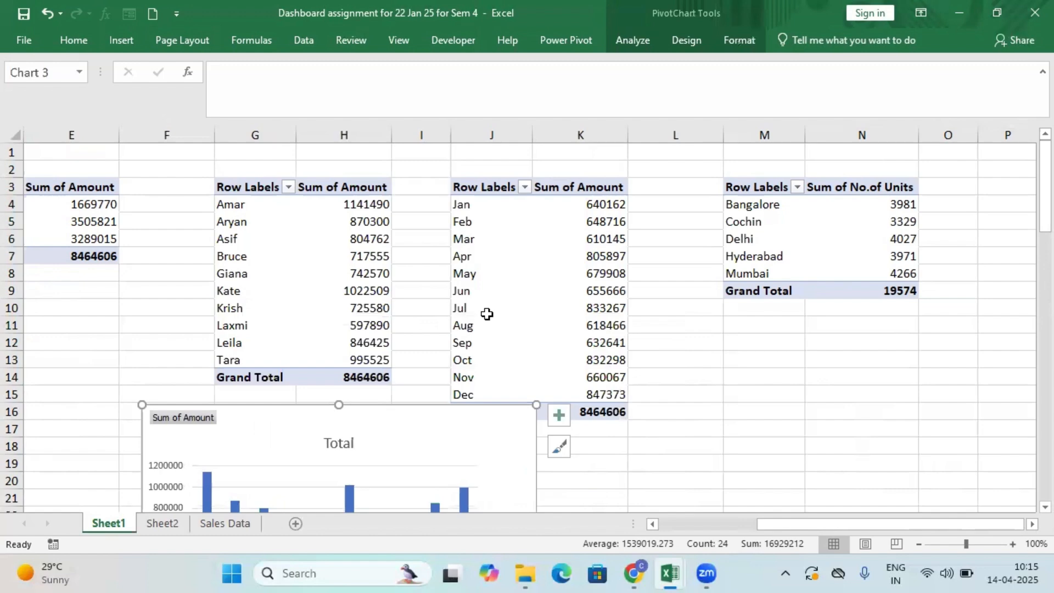
scroll(487, 314, "down", 3)
left_click_drag(468, 296, 484, 314)
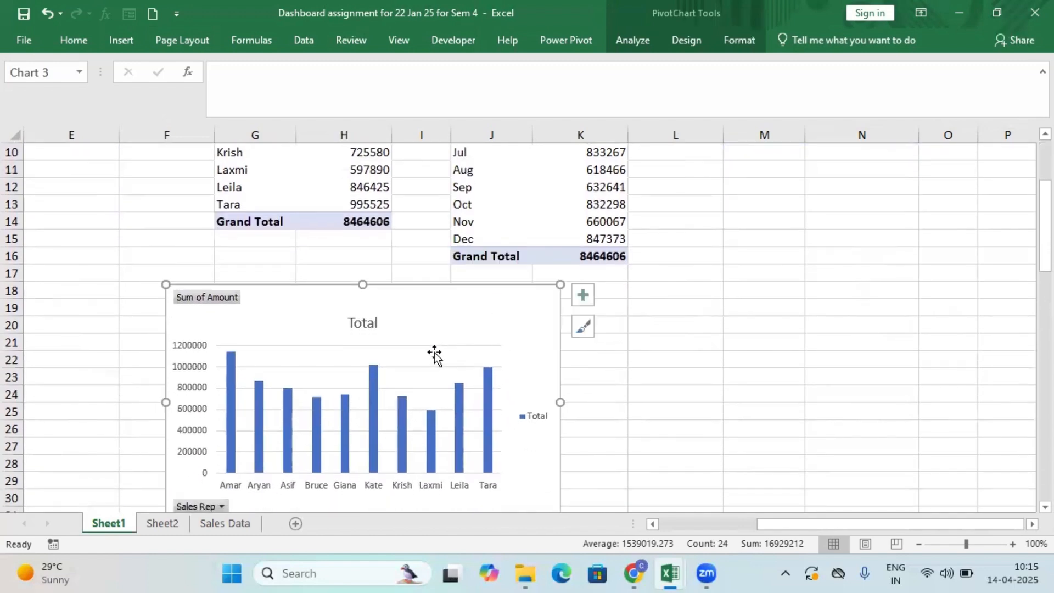
Hide all field buttons on the sales rep column chart and replace its title with "Sales Rep wise Amount".
right_click(218, 302)
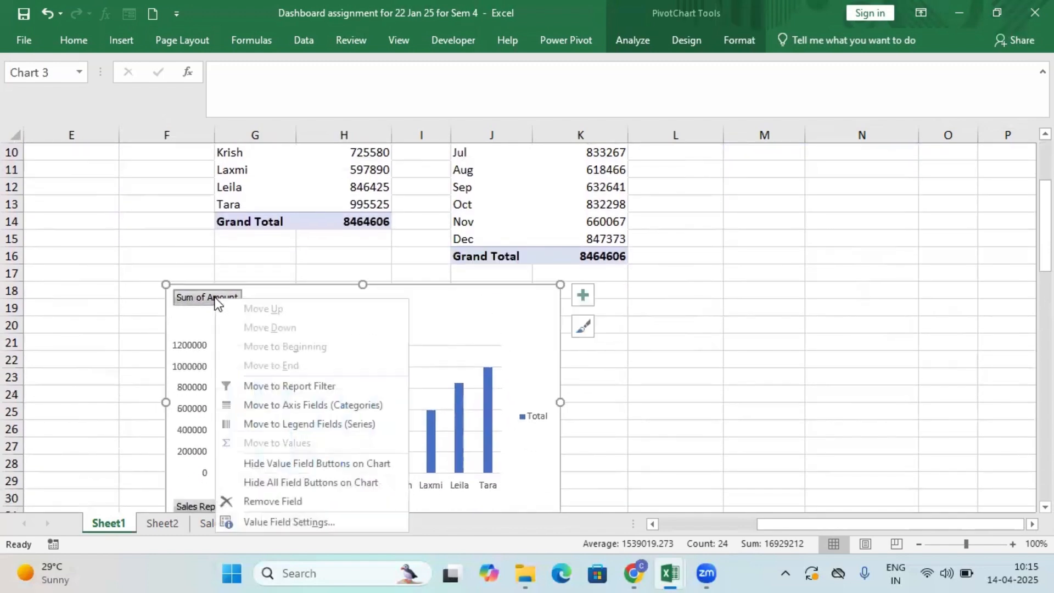
left_click(310, 482)
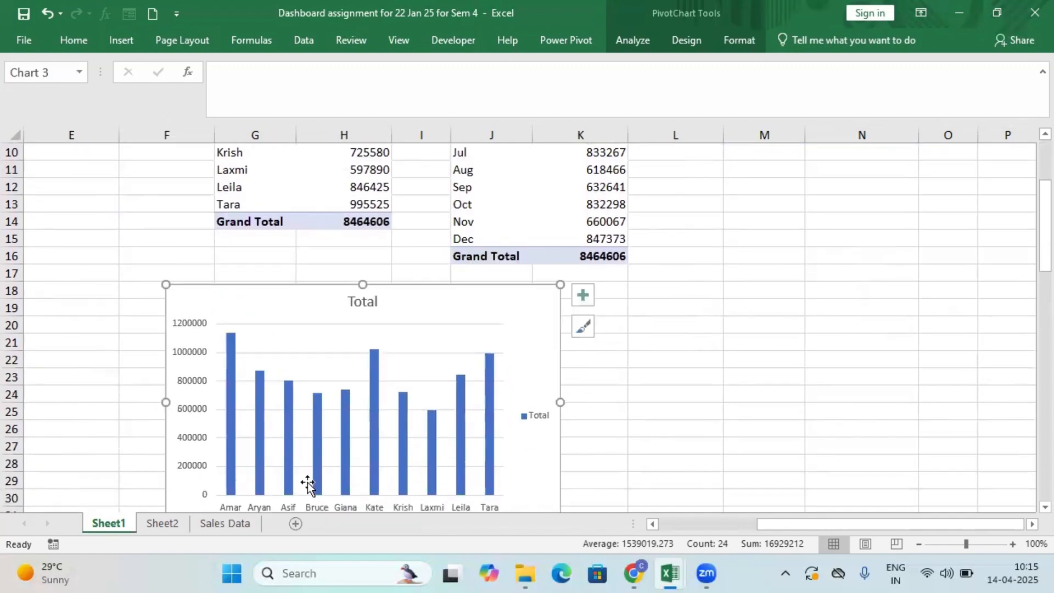
left_click(371, 303)
double_click(353, 300)
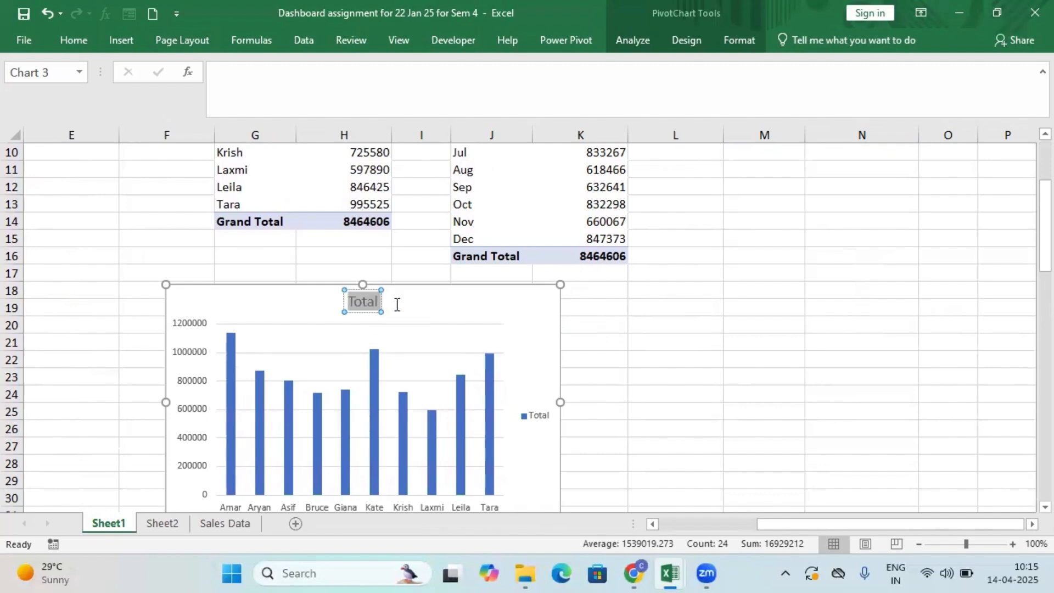
type("Sale")
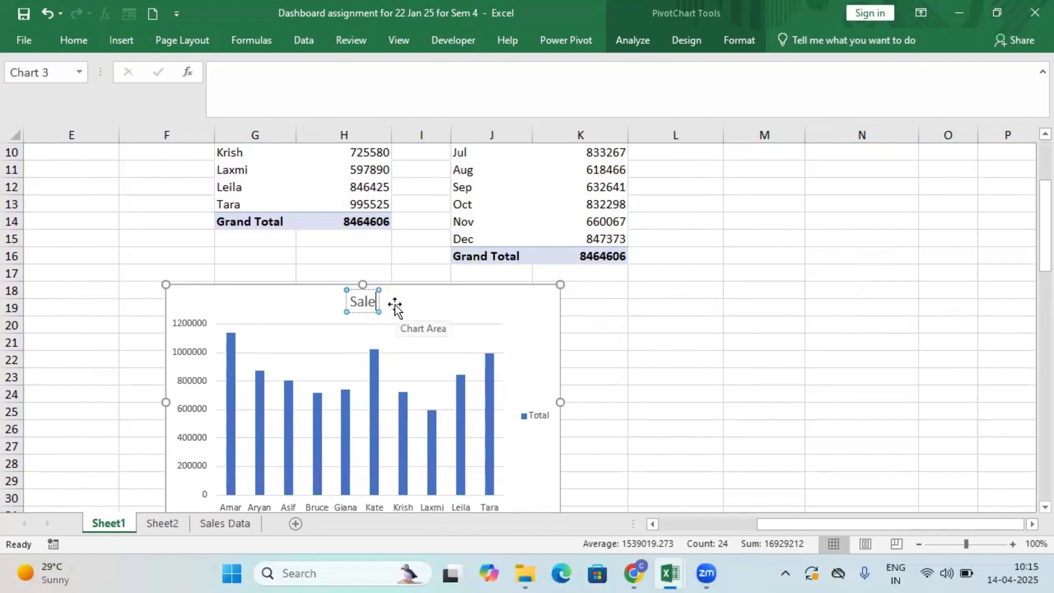
type("s Rep w")
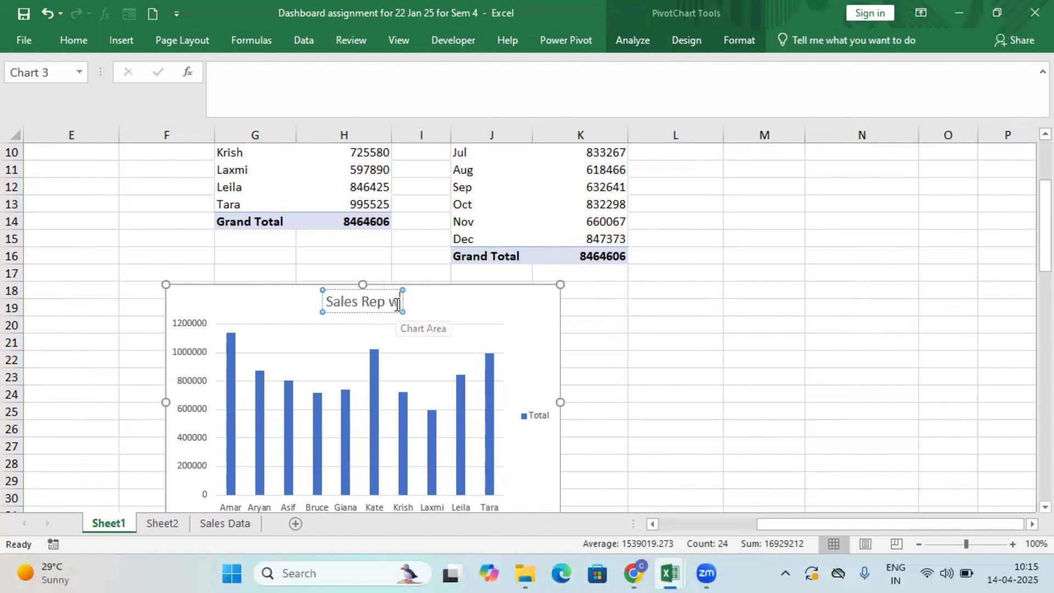
type("ise Amount")
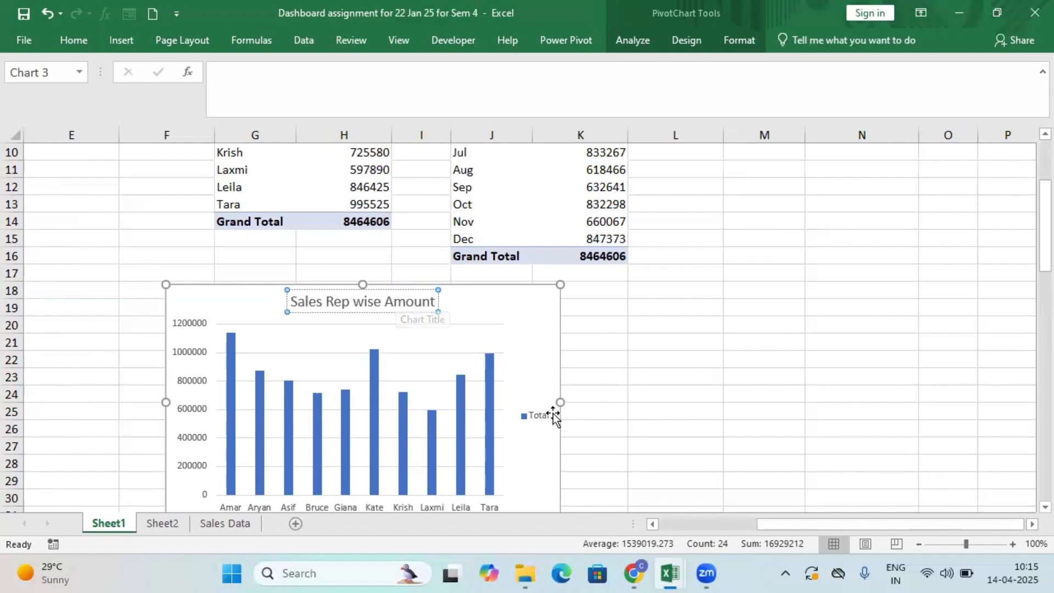
Remove the legend and the major gridlines from the Sales Rep wise Amount column chart.
left_click(532, 409)
key("Delete")
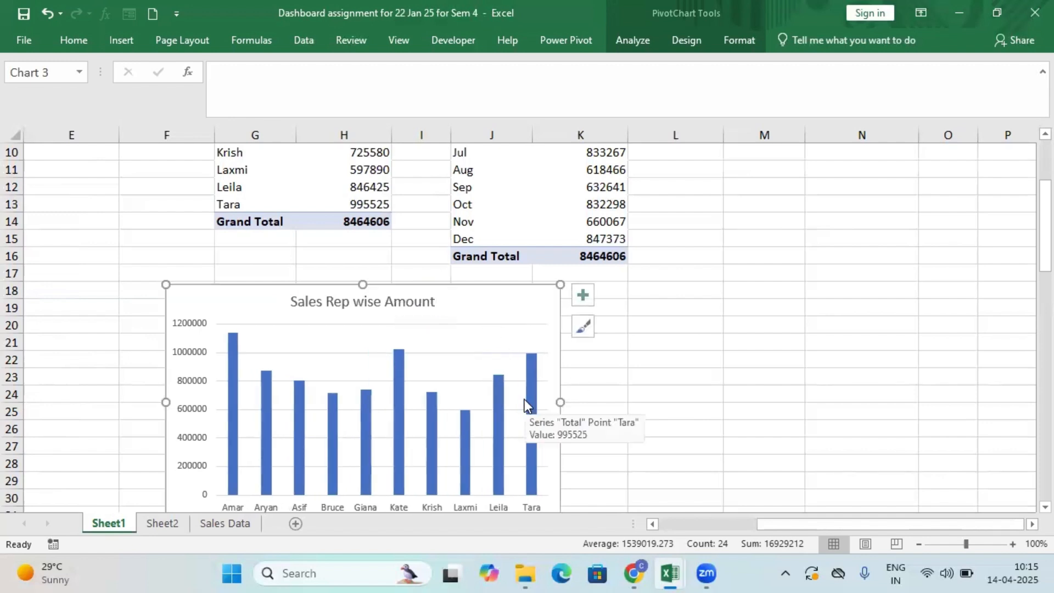
left_click(372, 326)
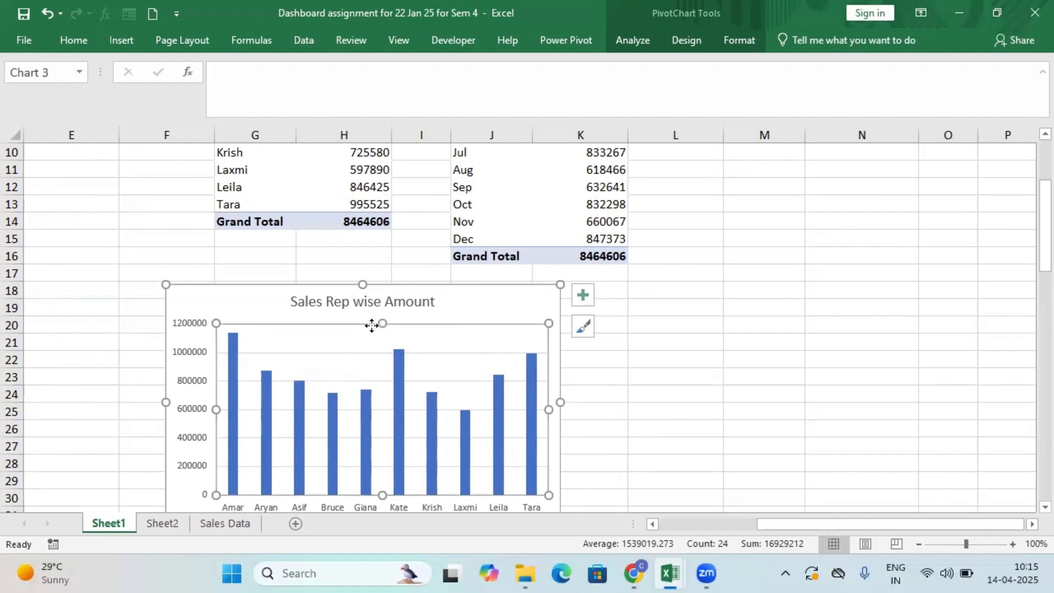
double_click(374, 353)
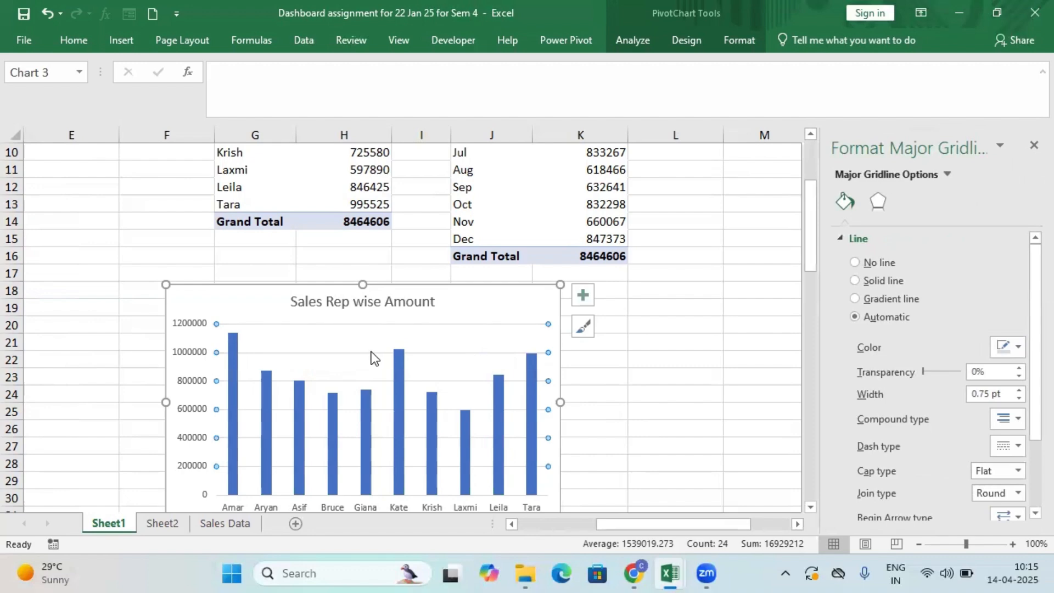
key("Delete")
left_click(679, 373)
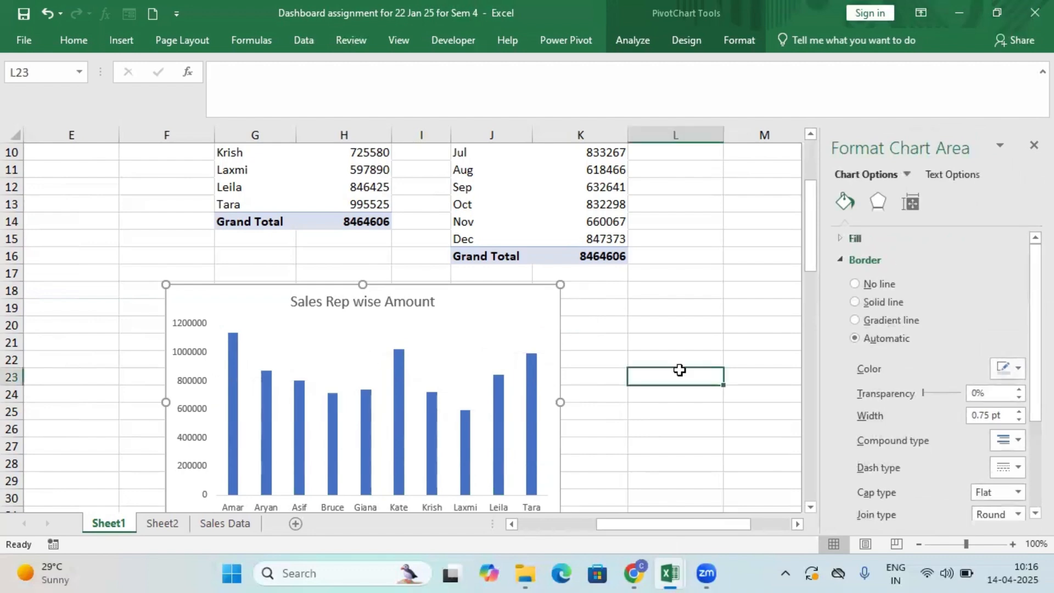
Cut the Sales Rep wise Amount chart from Sheet1 and paste it into Sheet2 below the product sales bar chart.
scroll(650, 360, "down", 1)
left_click(492, 251)
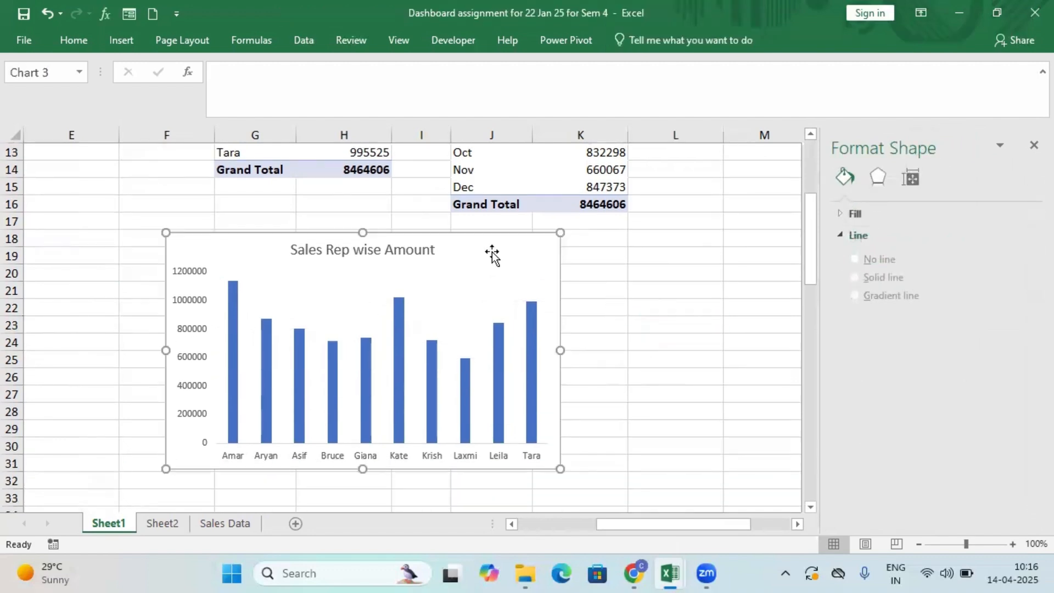
right_click(491, 251)
left_click(535, 170)
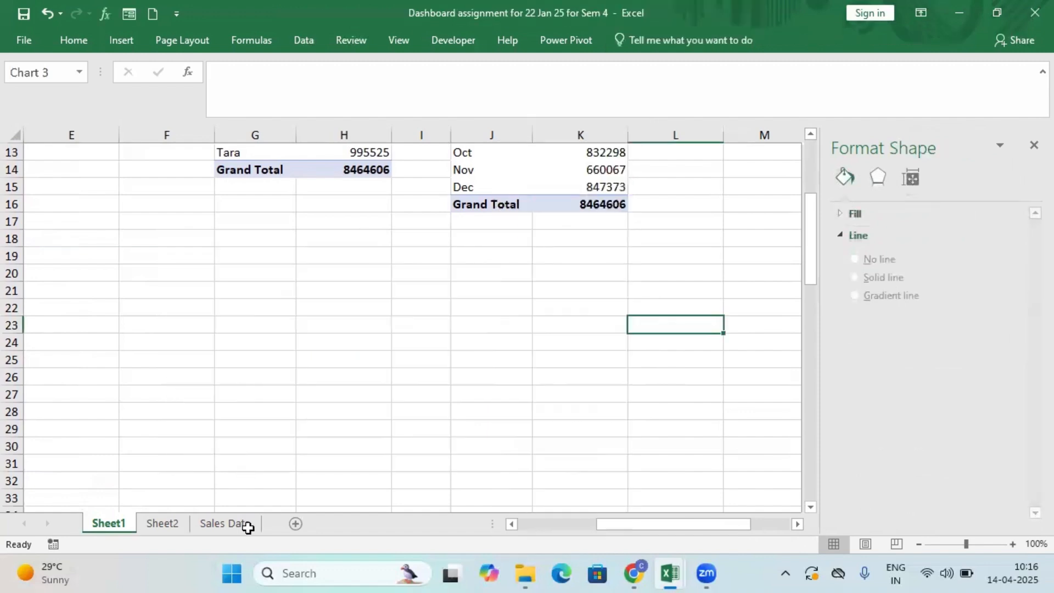
left_click(248, 529)
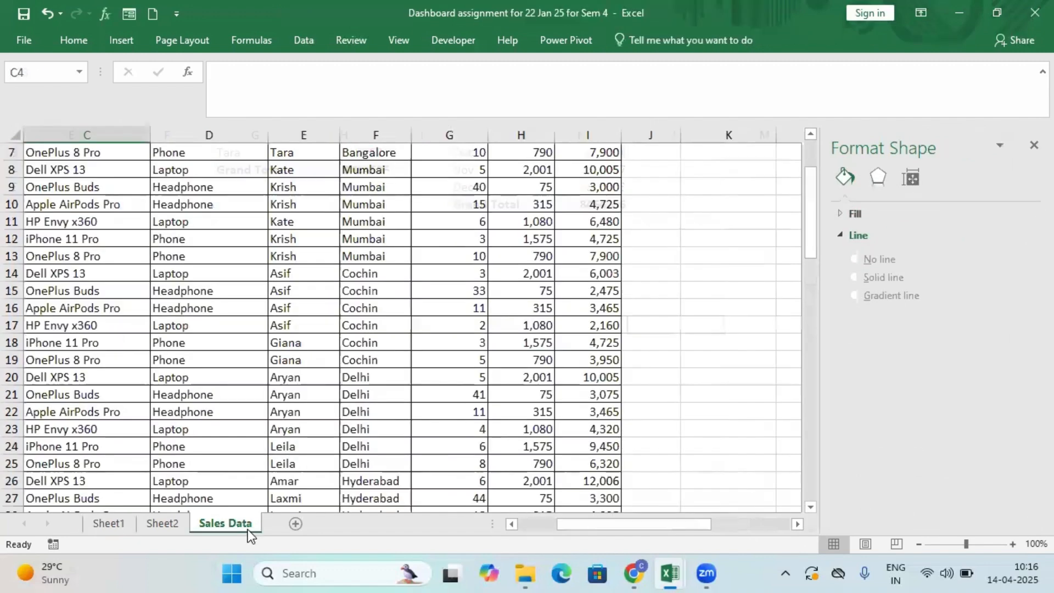
left_click(152, 529)
key("ctrl+v")
scroll(602, 227, "down", 5)
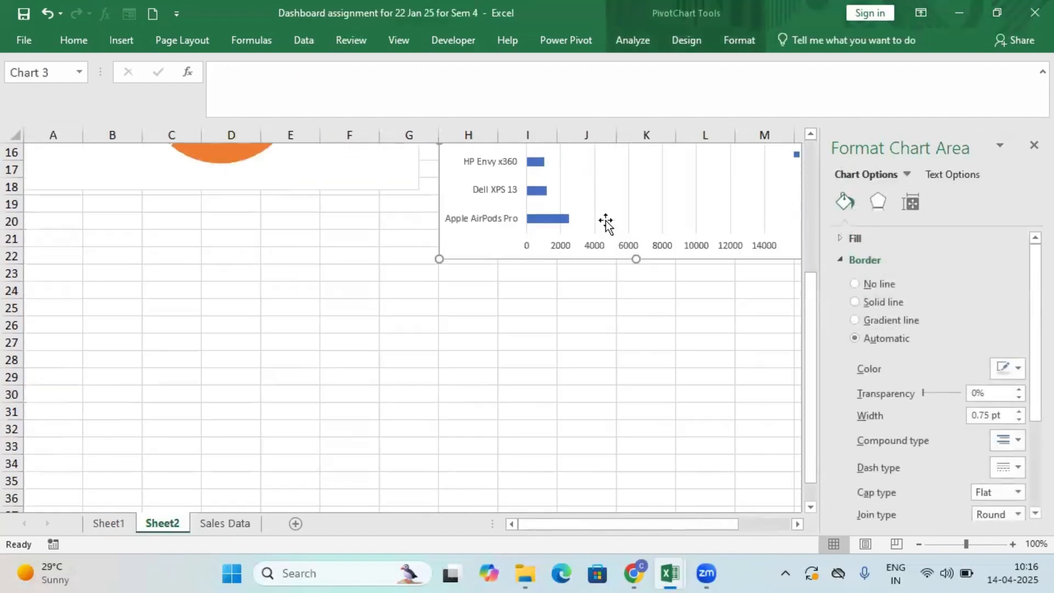
right_click(558, 323)
left_click(596, 276)
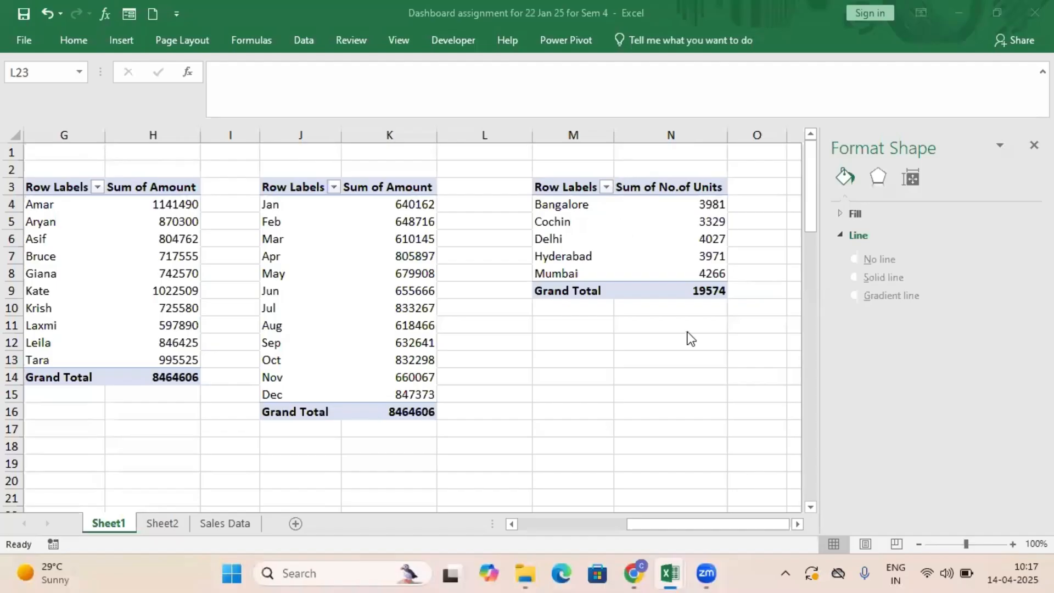
Insert a 2-D stacked column PivotChart from the city units PivotTable in M3:N9.
left_click_drag(560, 187, 721, 284)
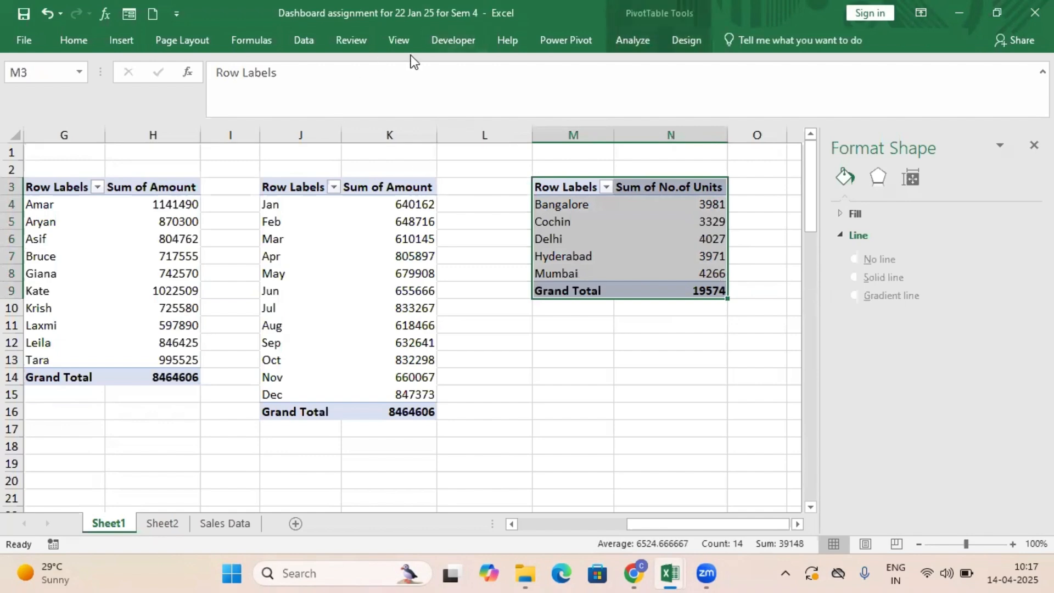
left_click(130, 41)
left_click(409, 69)
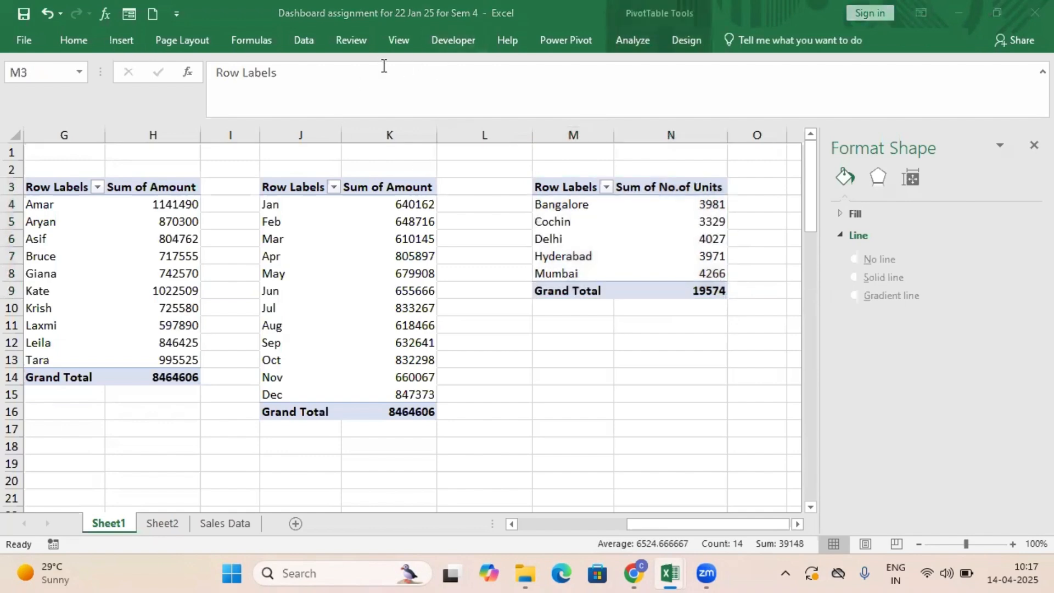
left_click(121, 40)
left_click(413, 68)
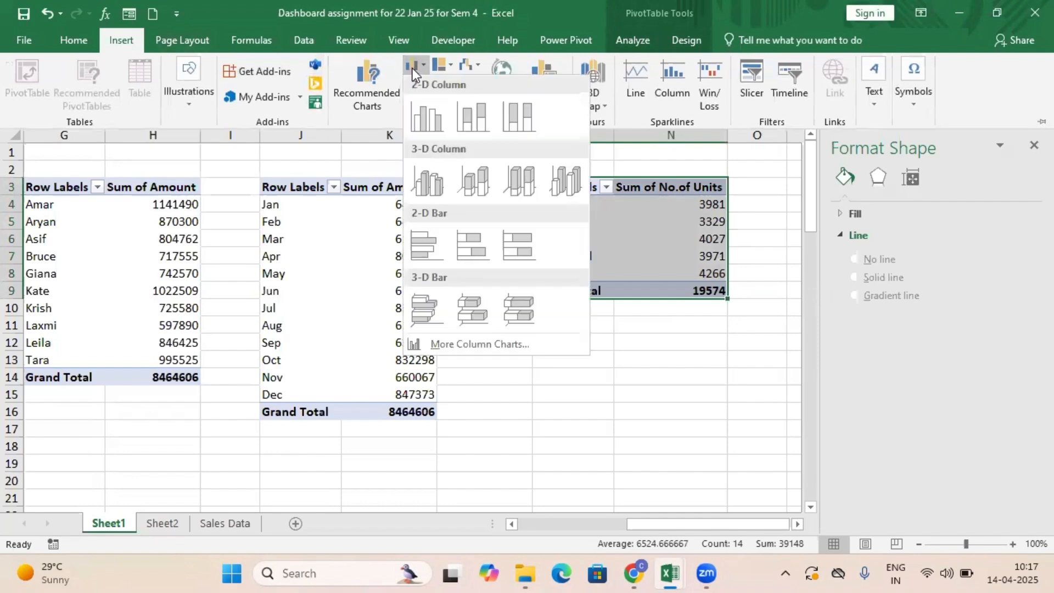
left_click(470, 124)
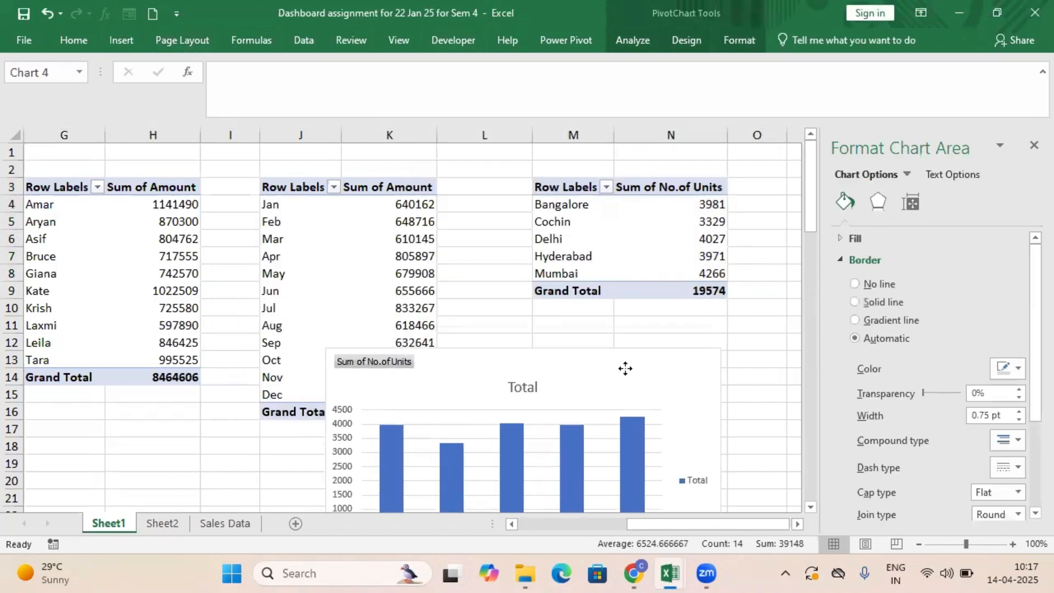
Hide all field buttons on the city units column chart and delete its legend.
right_click(404, 259)
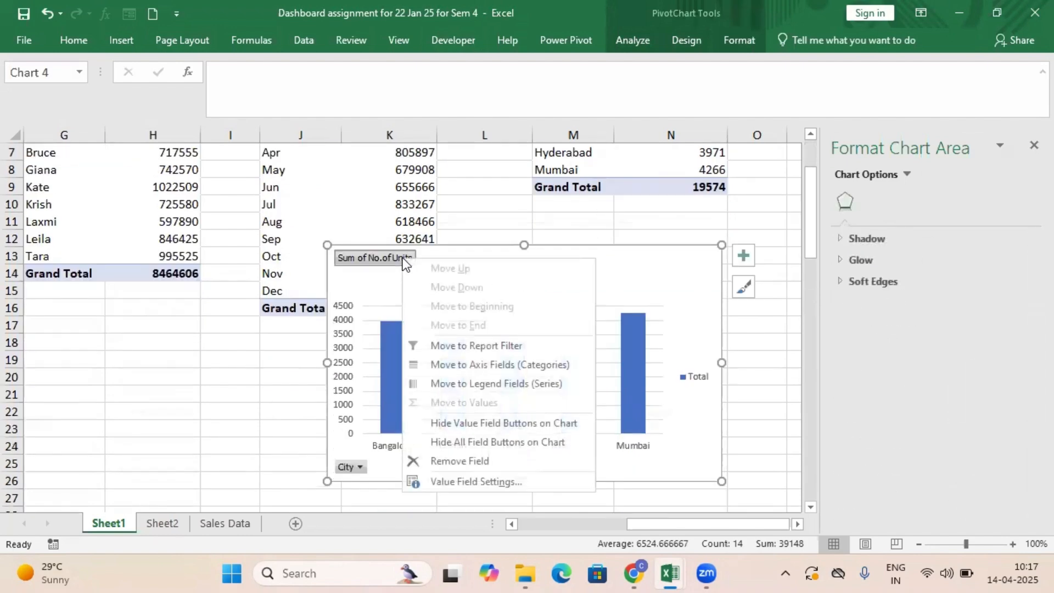
left_click(506, 442)
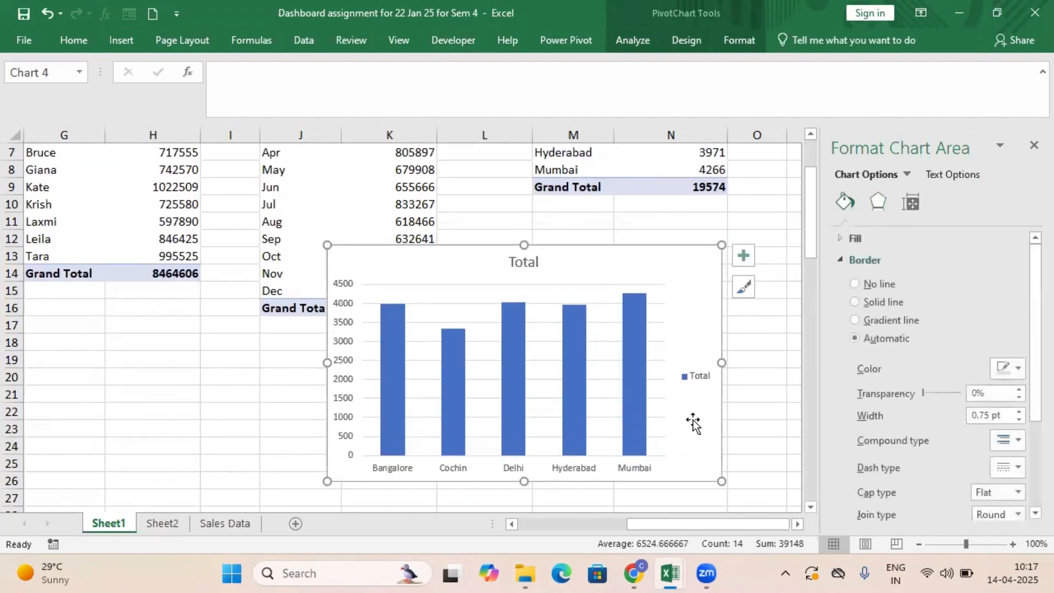
right_click(702, 380)
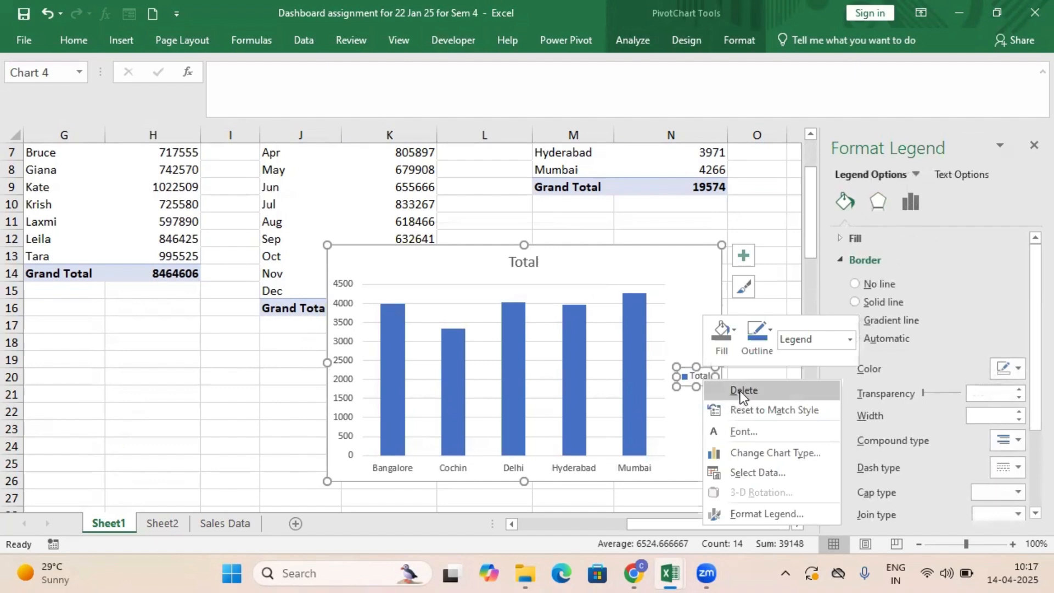
left_click(740, 389)
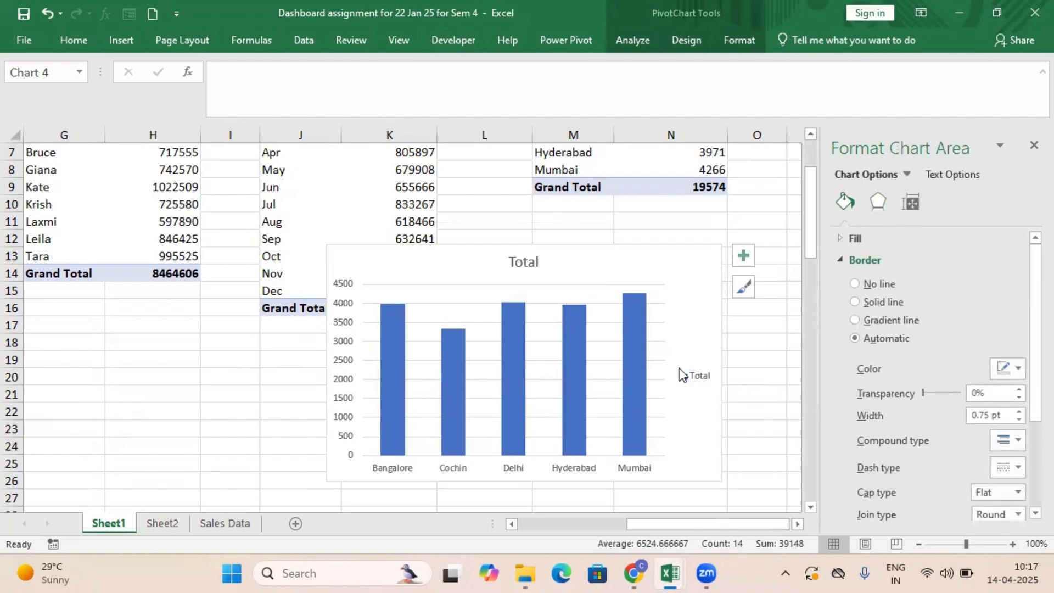
Add data labels to the city chart's columns and delete the vertical value axis.
right_click(403, 322)
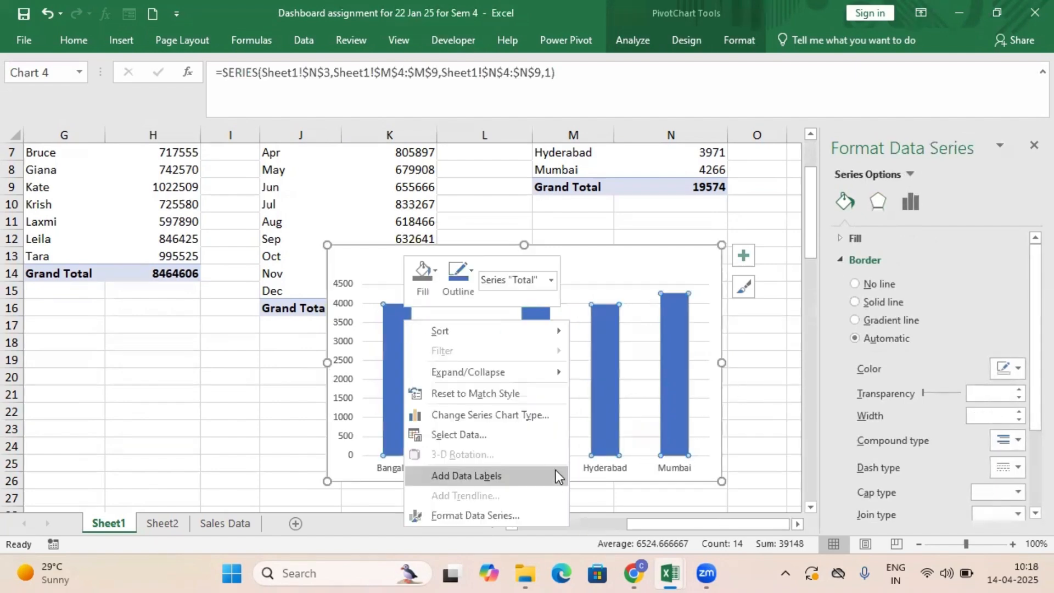
mouse_move(556, 476)
left_click(618, 475)
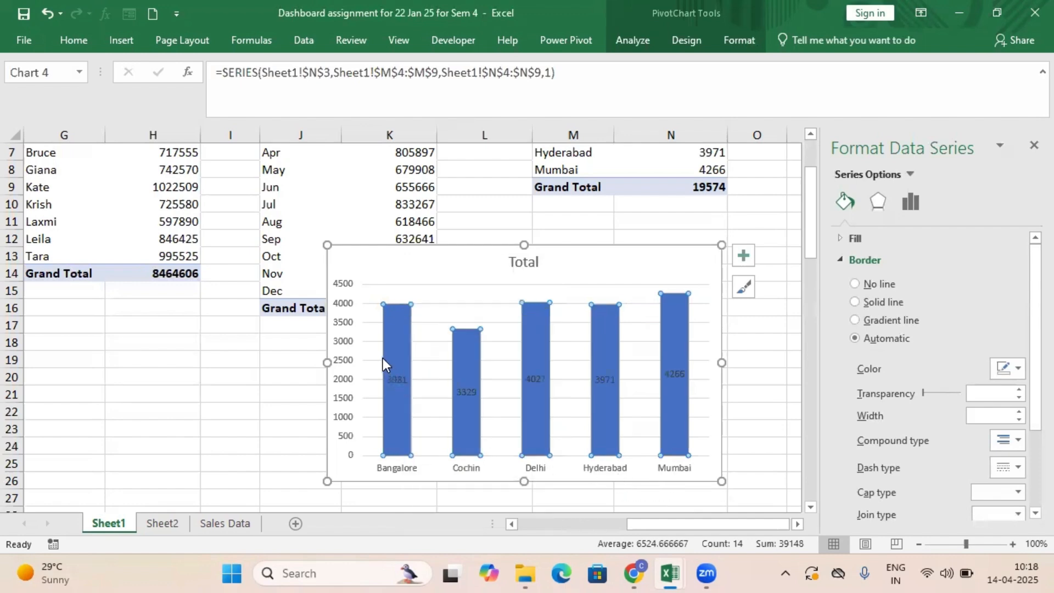
right_click(339, 321)
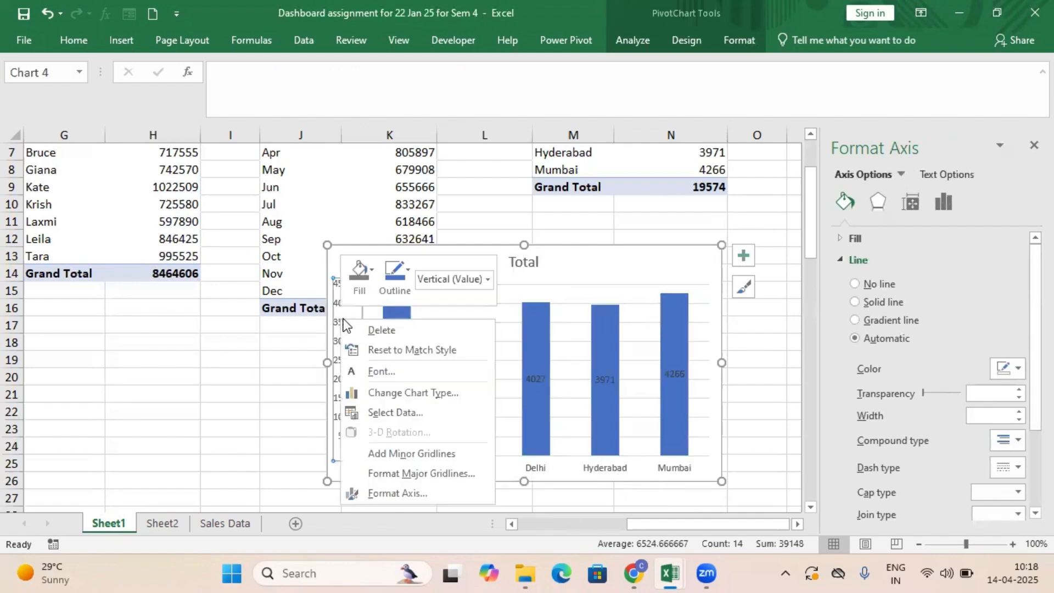
left_click(384, 330)
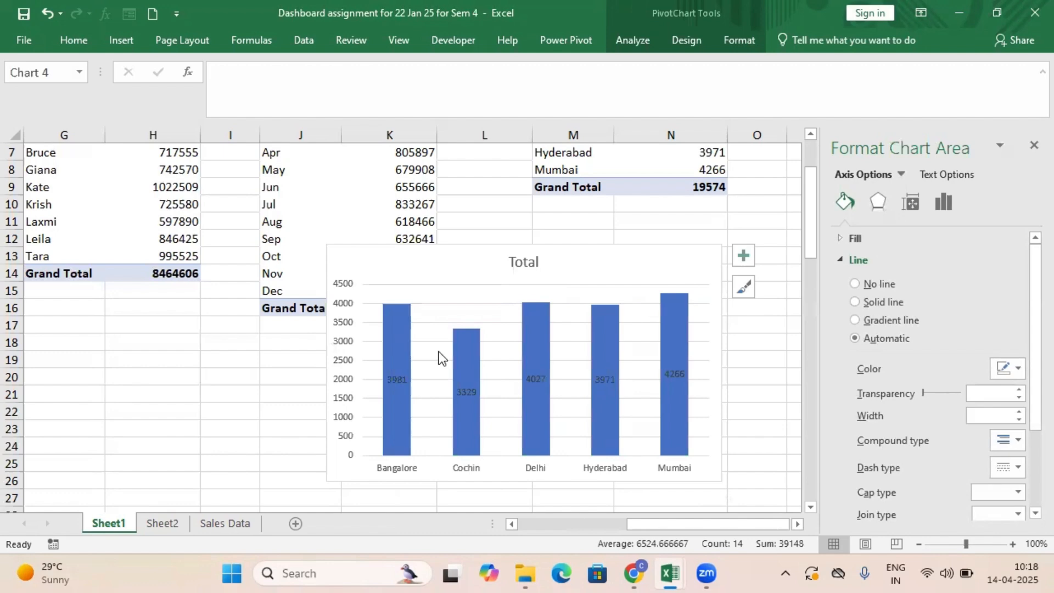
Set the font colour of the city chart's data labels to white.
left_click(531, 378)
left_click(77, 38)
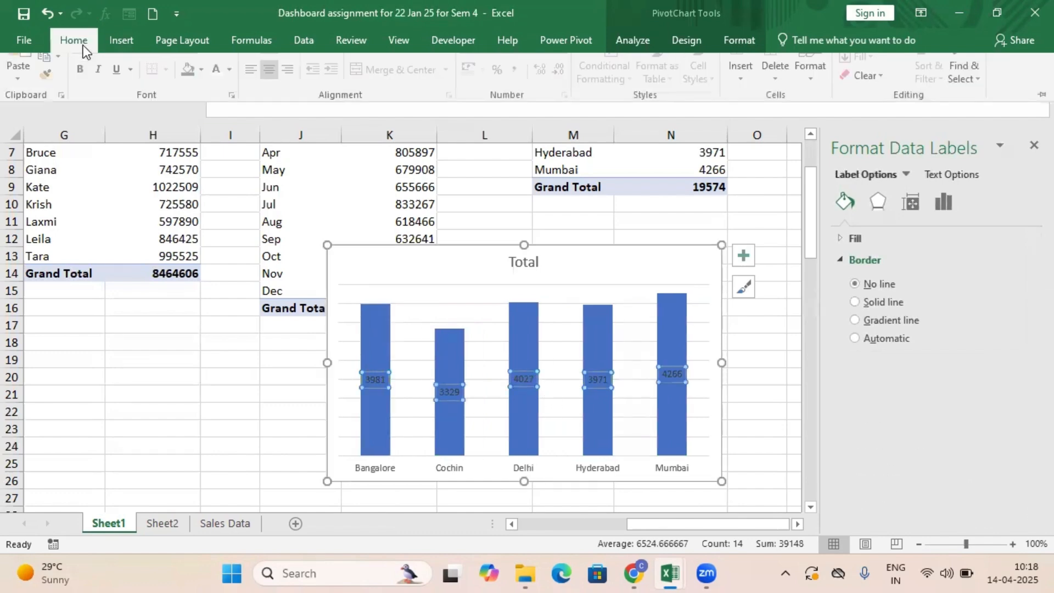
left_click(233, 98)
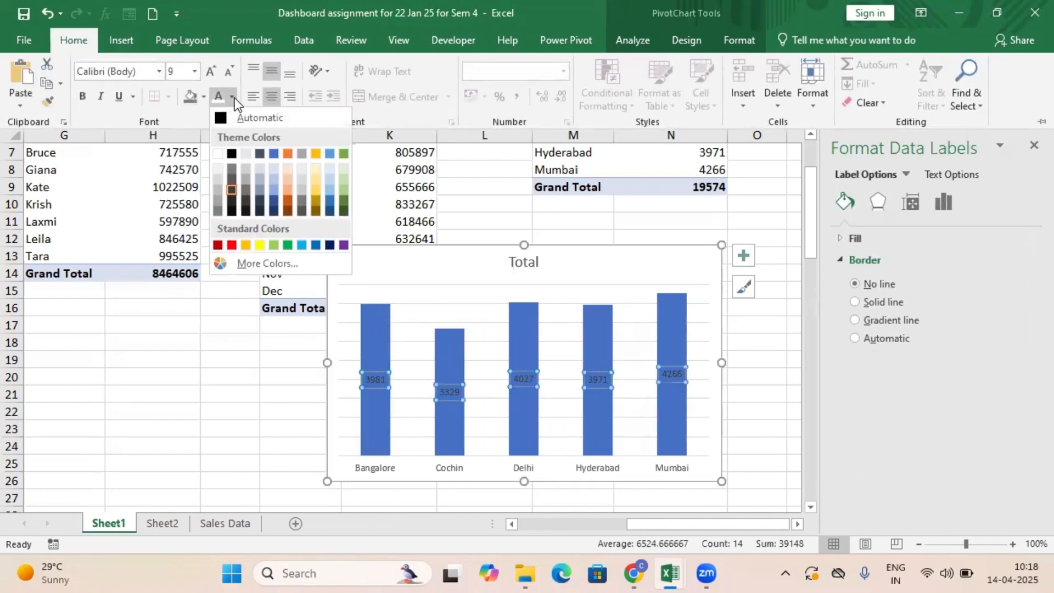
left_click(218, 156)
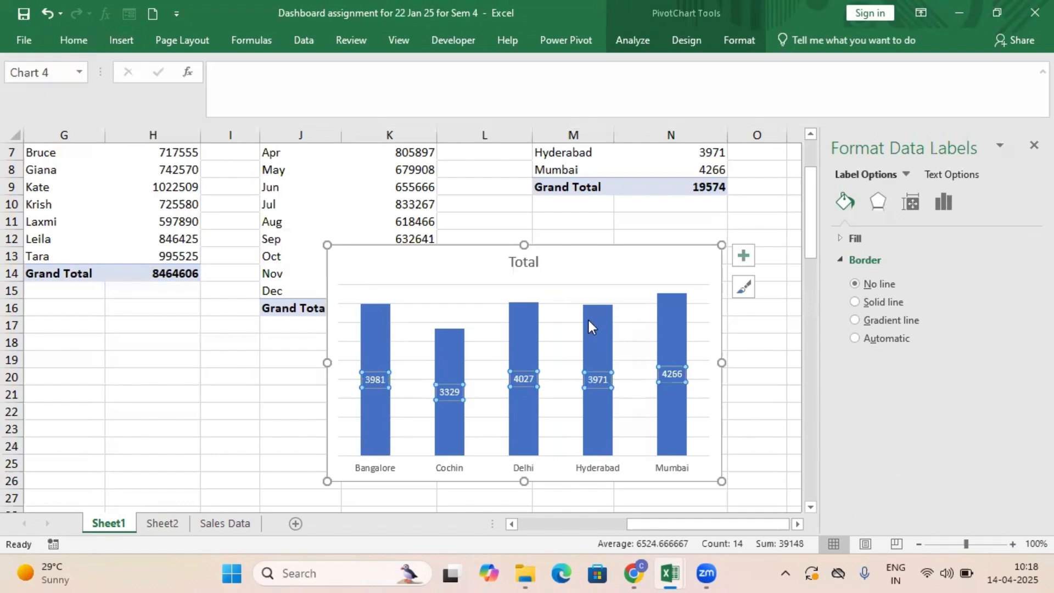
Replace the city column chart's title with "Citywise Quantity".
left_click(516, 260)
double_click(519, 262)
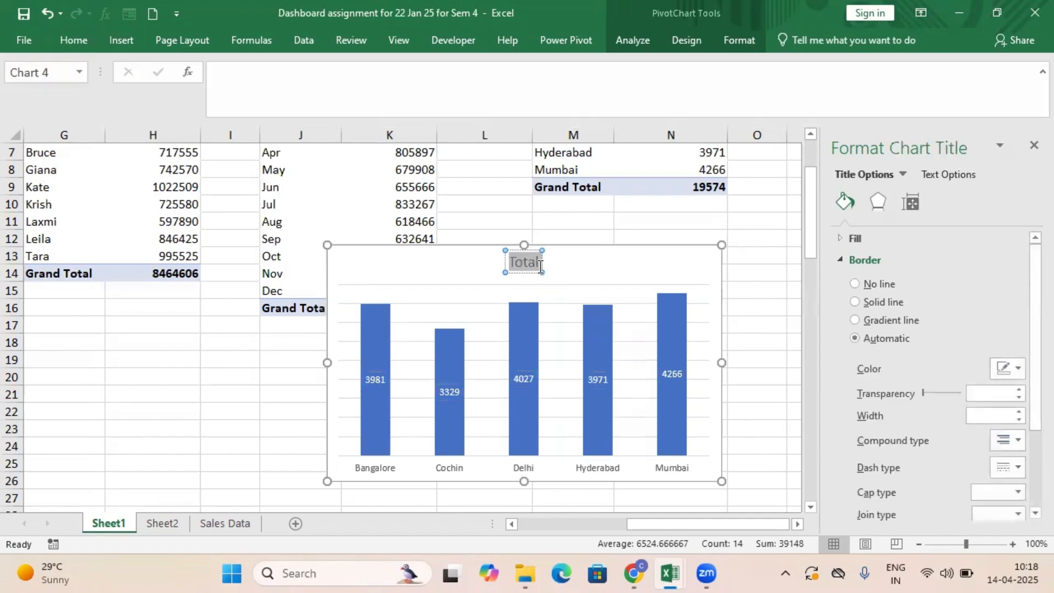
type("City")
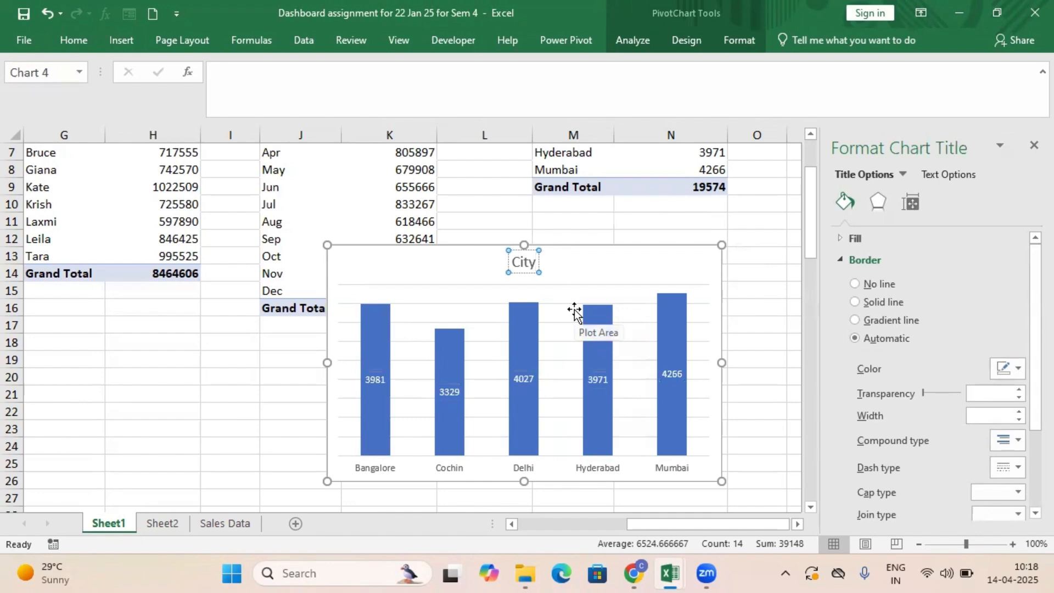
type("wise Qua")
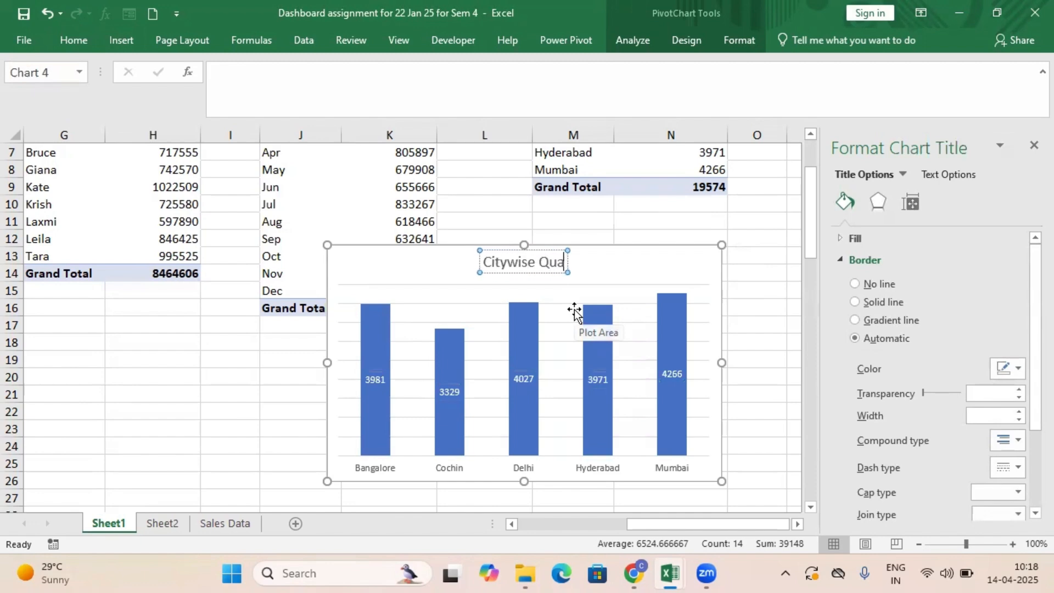
type("ntity")
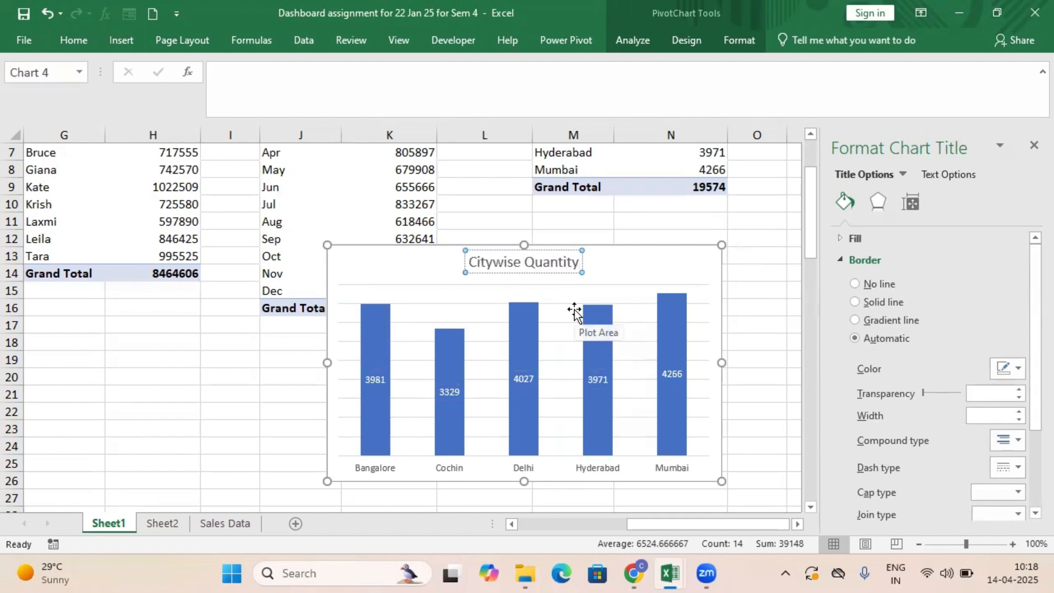
left_click(757, 325)
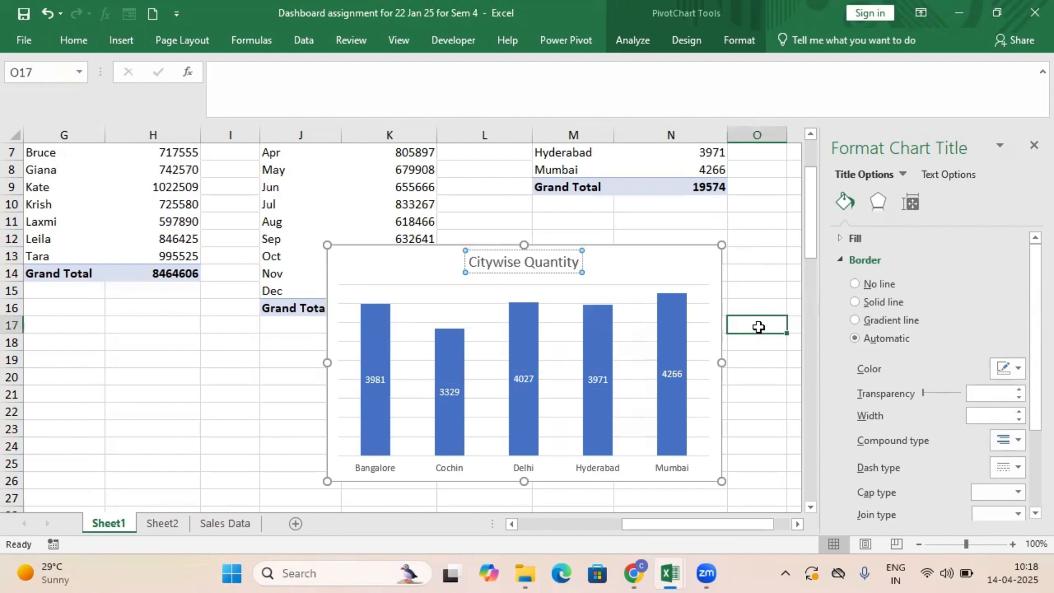
Examine the city PivotTable and check its name in the PivotTable options.
left_click(712, 374)
scroll(707, 254, "up", 2)
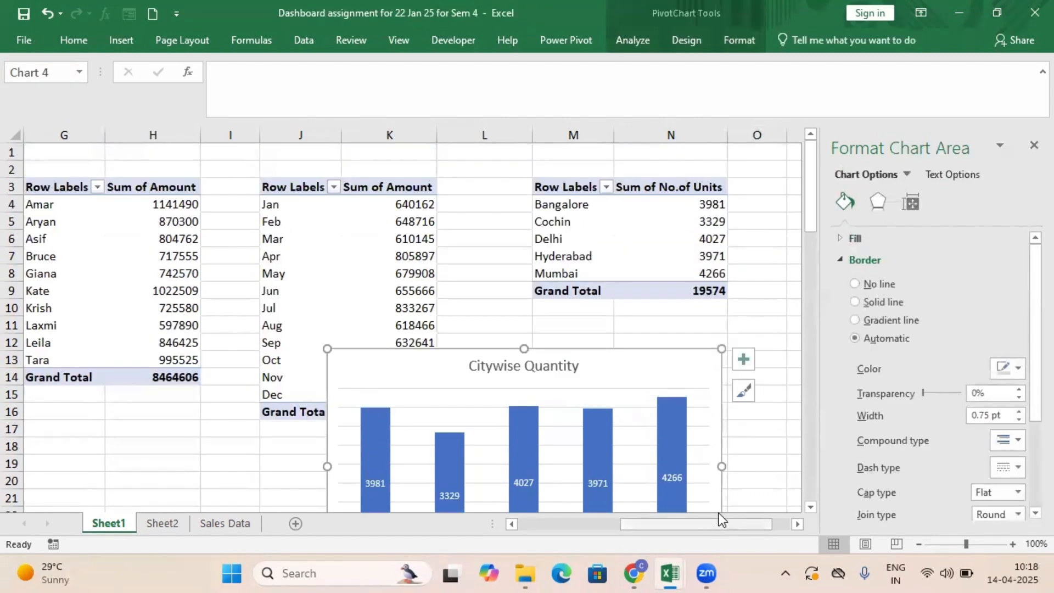
mouse_move(729, 522)
left_mouse_down()
mouse_move(755, 525)
mouse_move(721, 524)
left_mouse_up()
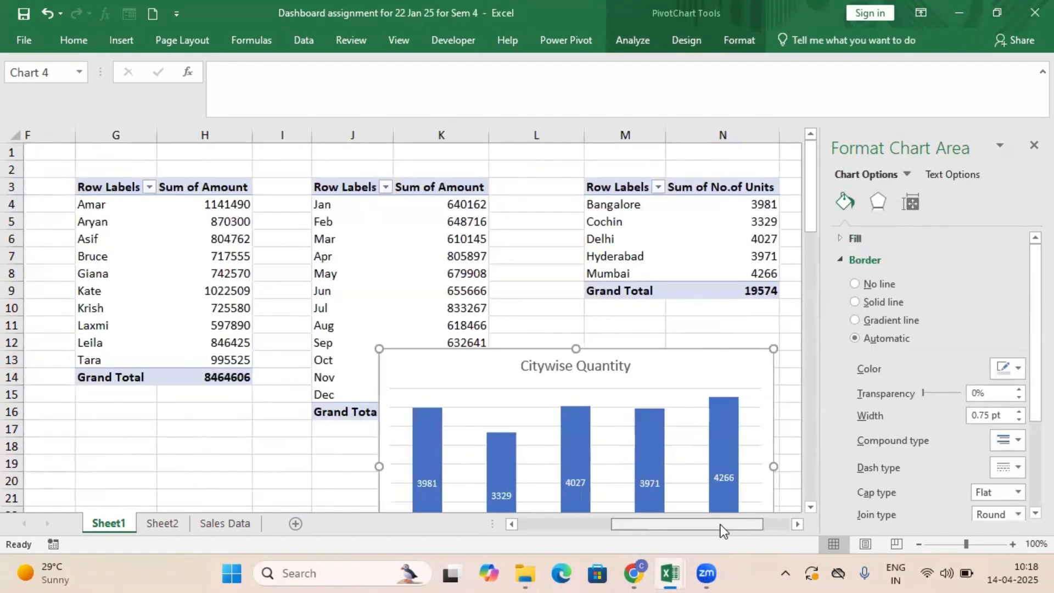
left_click(624, 365)
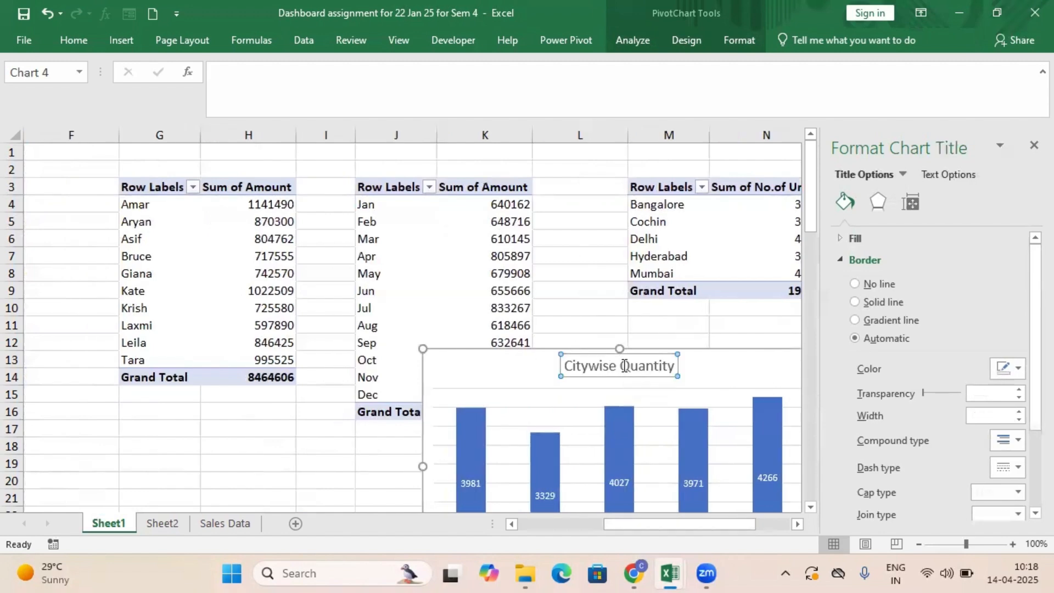
left_click_drag(729, 522, 805, 518)
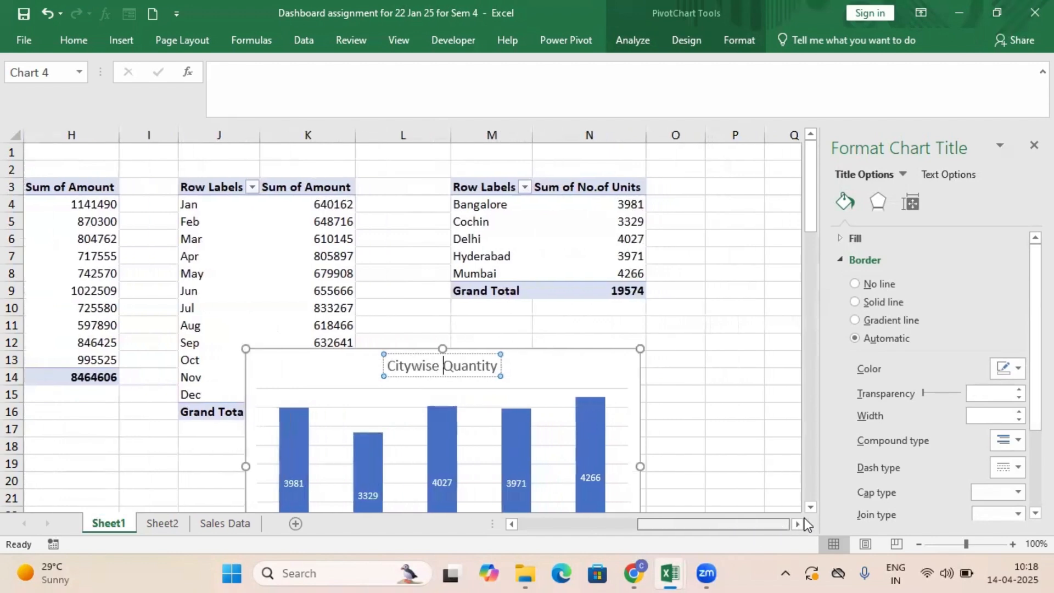
left_click(566, 238)
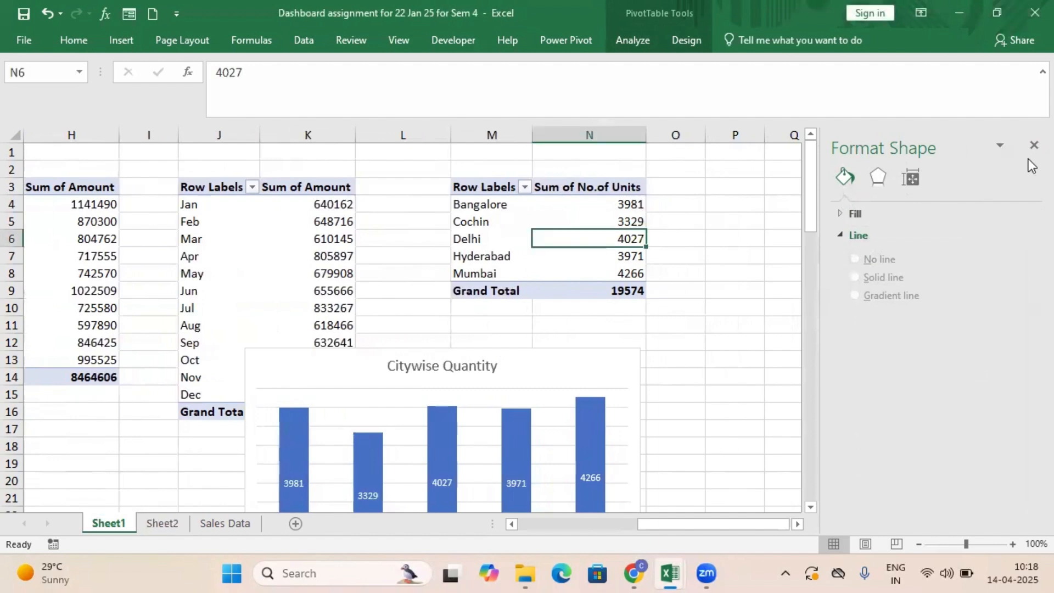
left_click_drag(472, 188, 576, 290)
right_click(575, 241)
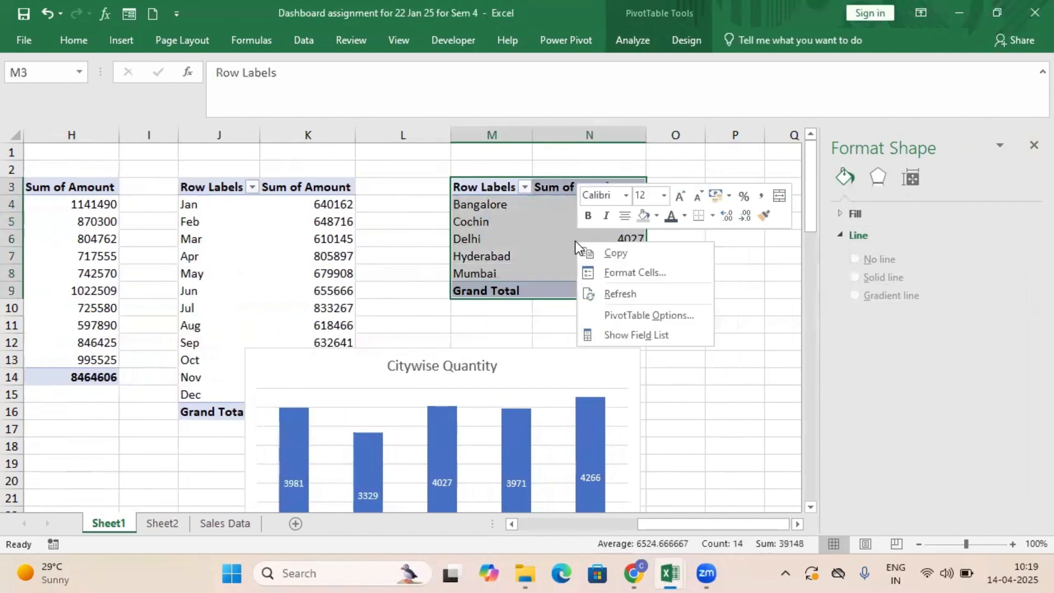
left_click(644, 312)
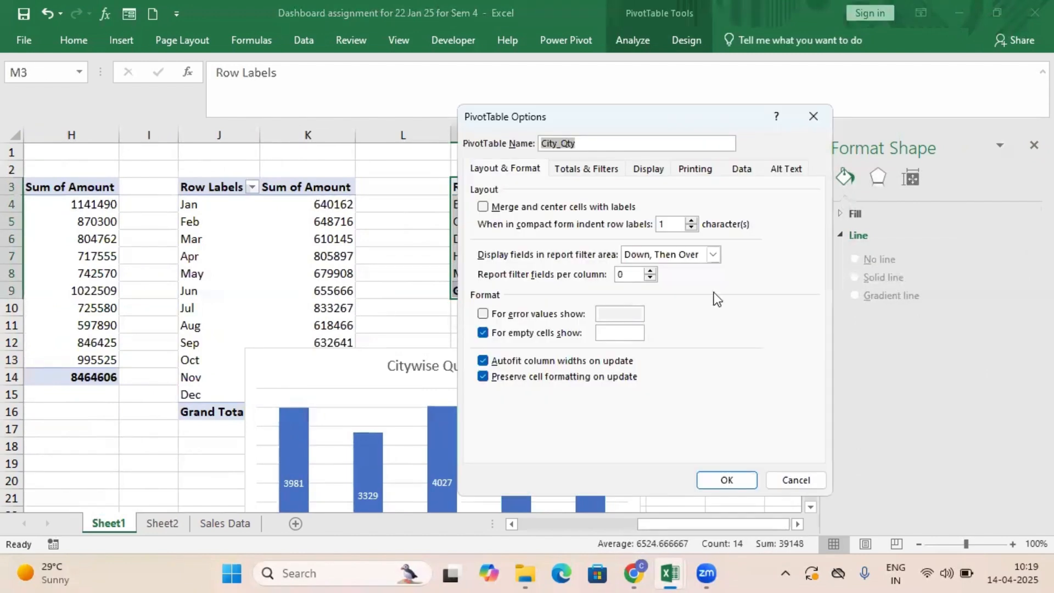
left_click(802, 481)
Show the city PivotTable's field list and replace No.of Units with Amount as its summed value.
right_click(505, 192)
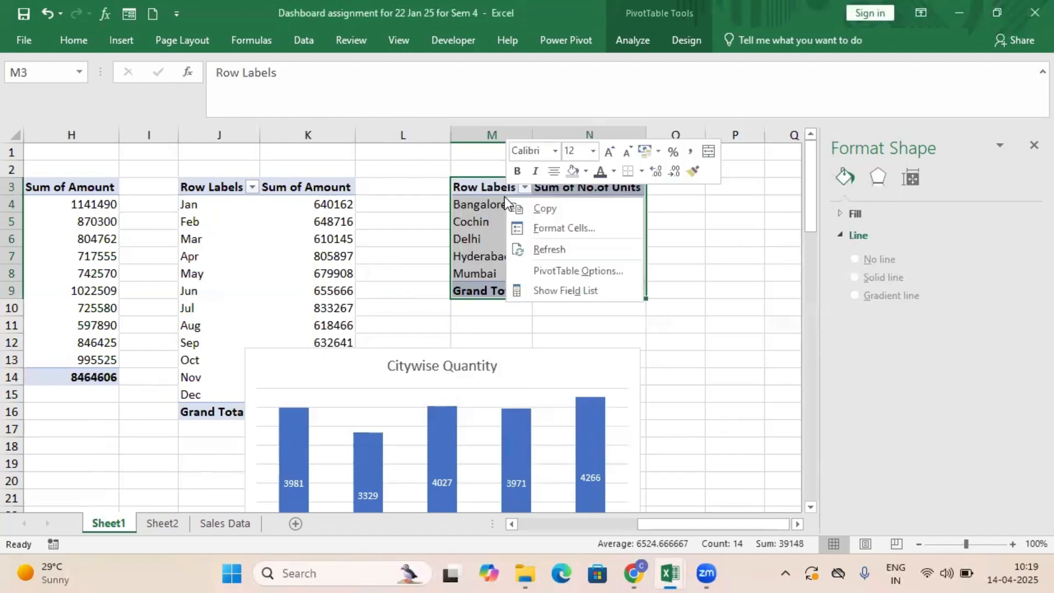
left_click(585, 288)
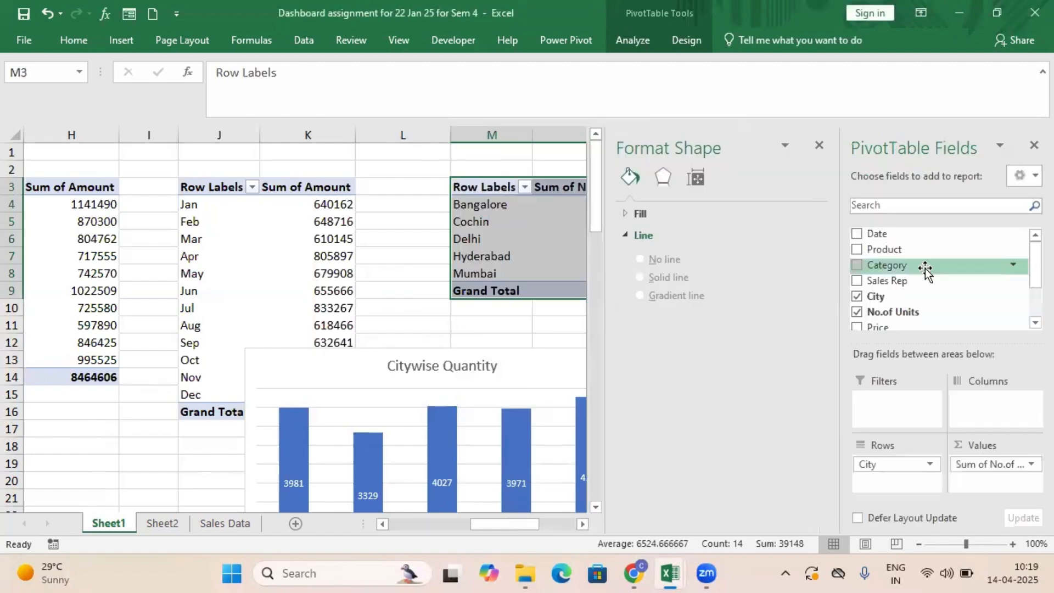
scroll(1032, 286, "down", 1)
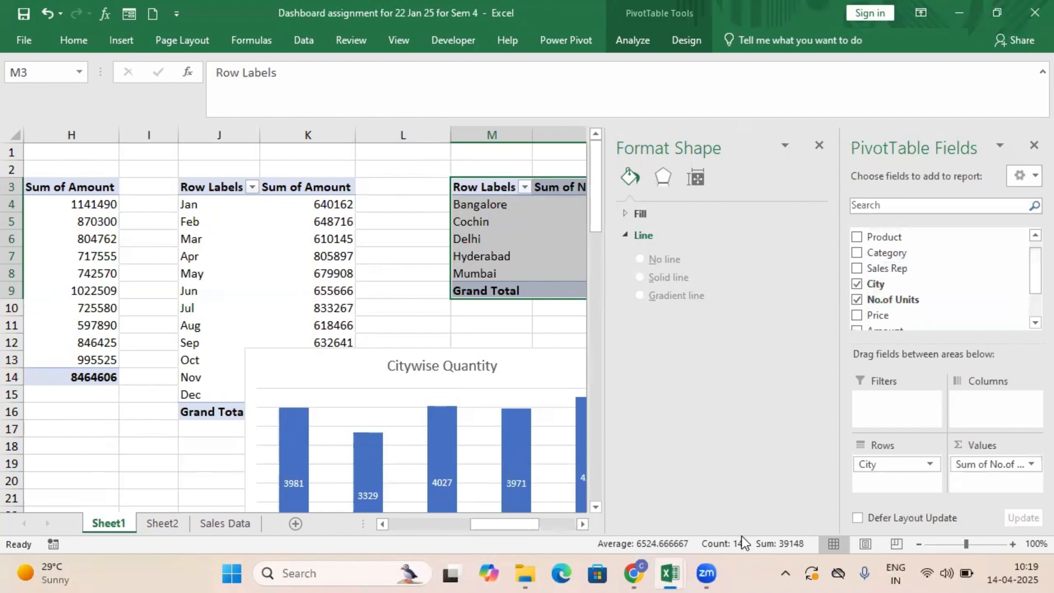
left_click_drag(512, 522, 582, 548)
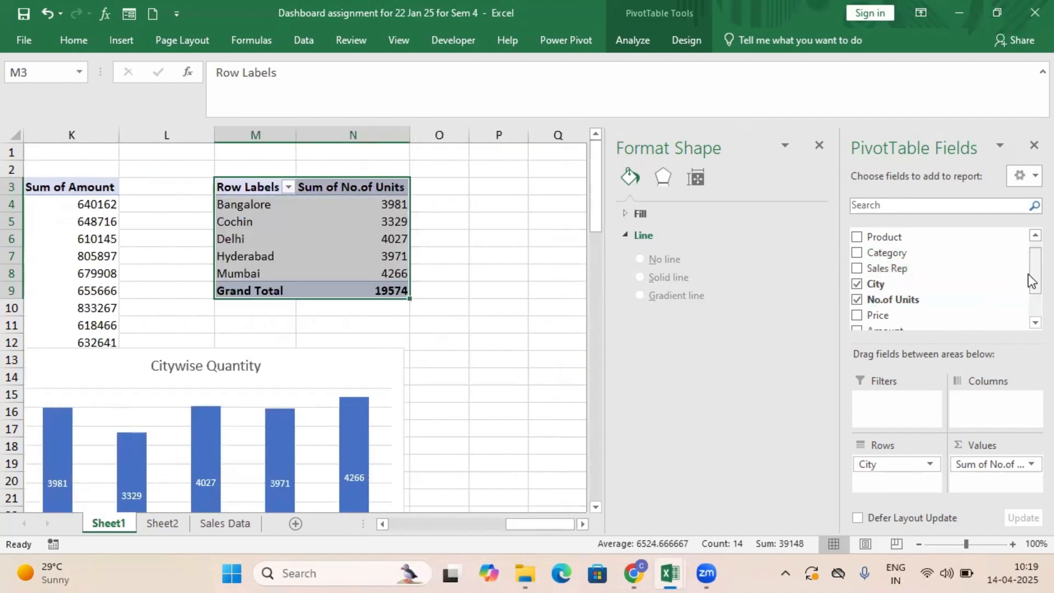
scroll(1031, 280, "down", 1)
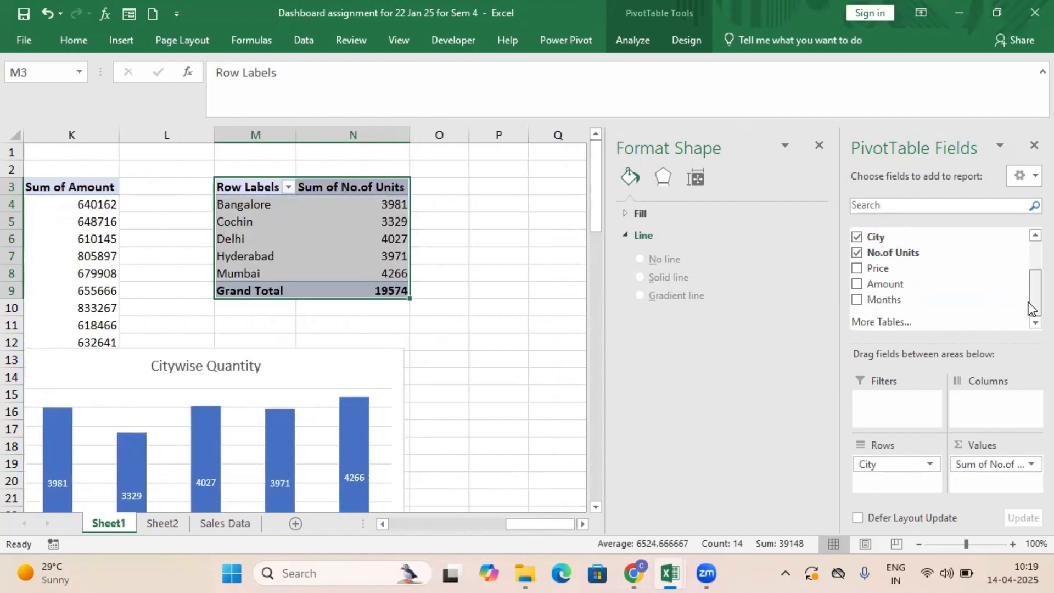
left_click(857, 255)
left_click(858, 285)
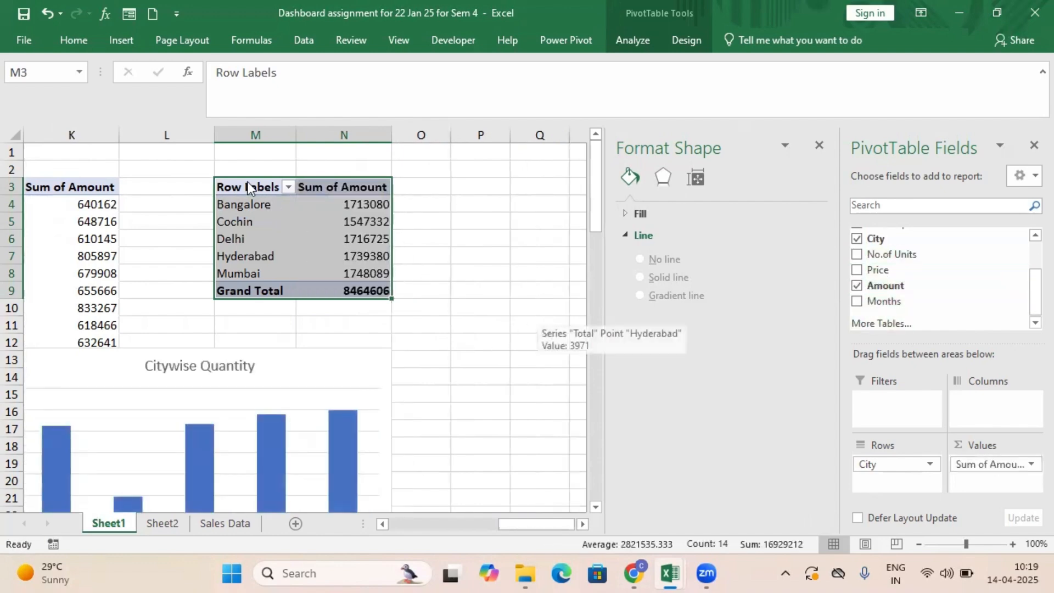
Rename the city PivotTable as City_Amount in its PivotTable options.
left_click_drag(248, 186, 343, 287)
right_click(312, 235)
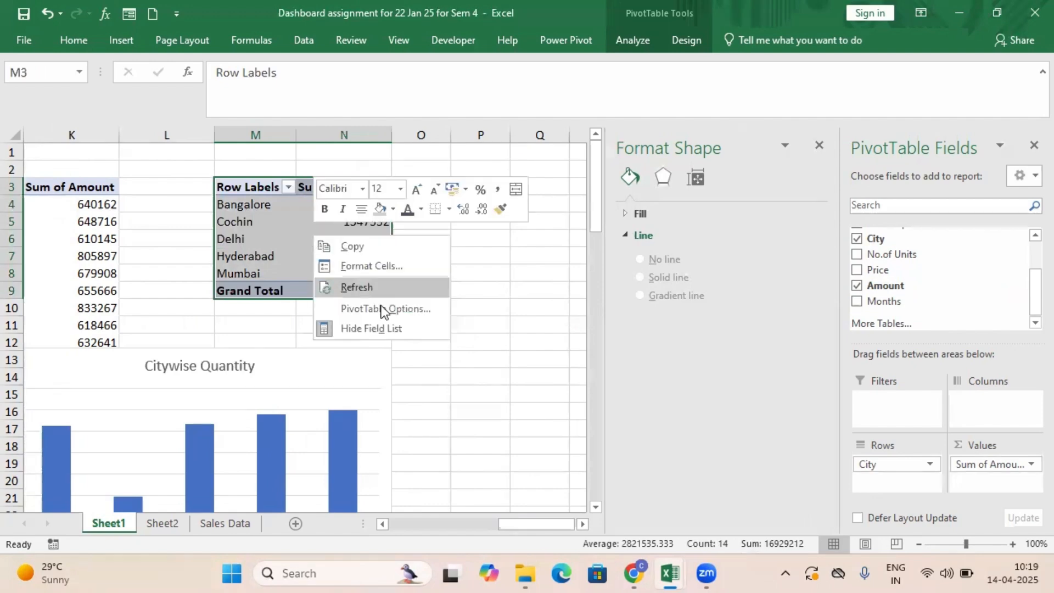
left_click(383, 309)
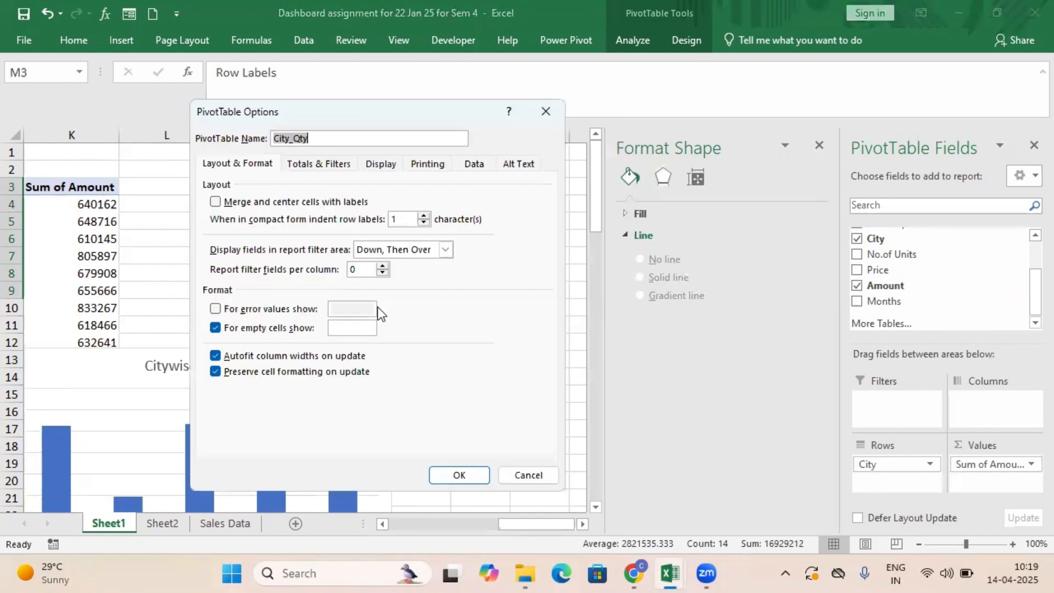
left_click(321, 140)
key("BackSpace")
key("BackSpace")
key("BackSpace")
type("Amount")
left_click(459, 475)
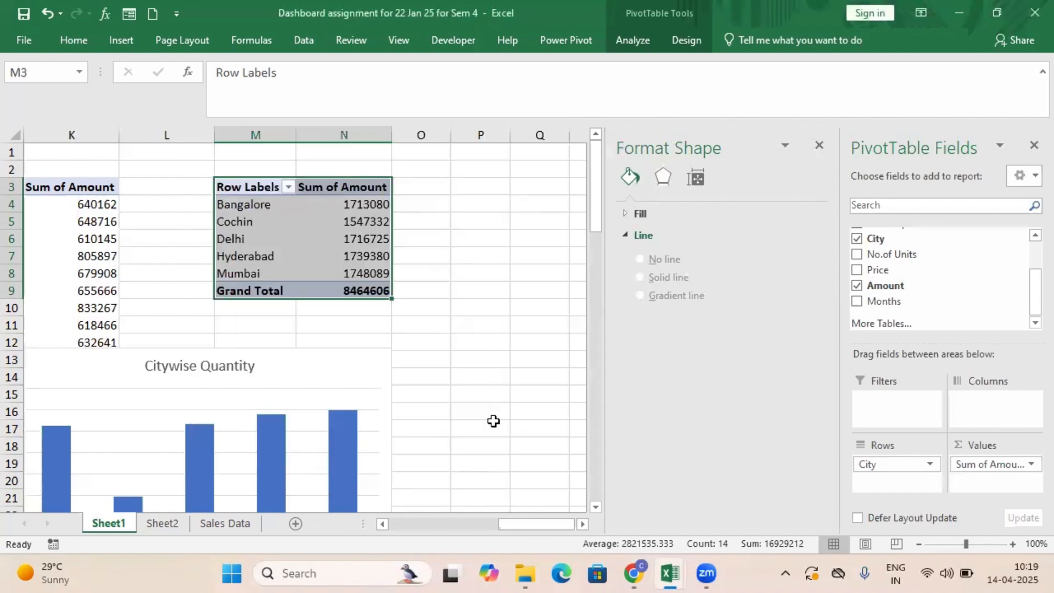
Change the city column chart's title to "Citywise Sales".
scroll(426, 421, "down", 2)
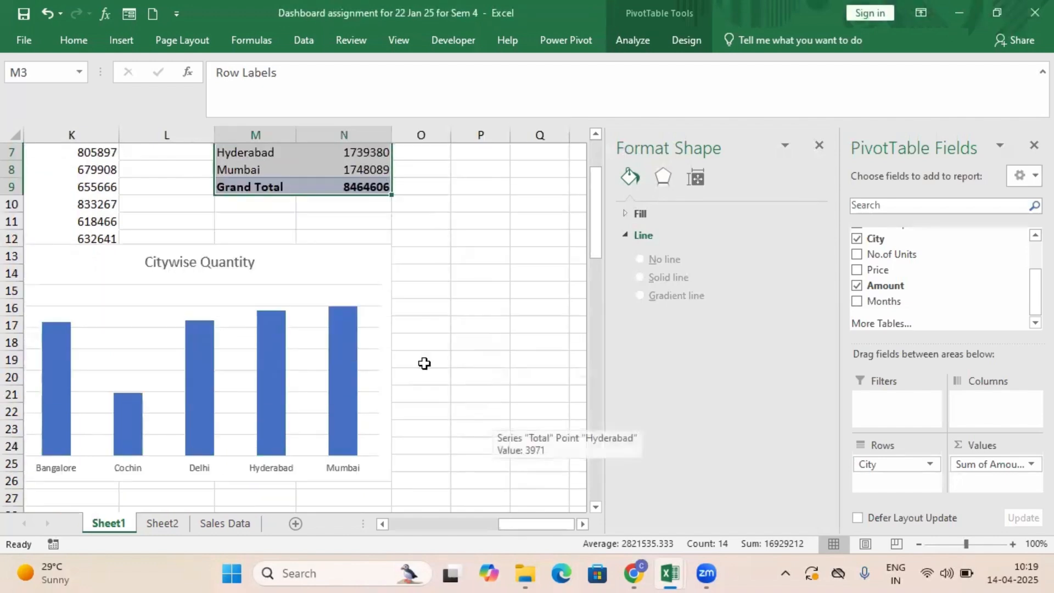
left_click(202, 265)
left_click(202, 266)
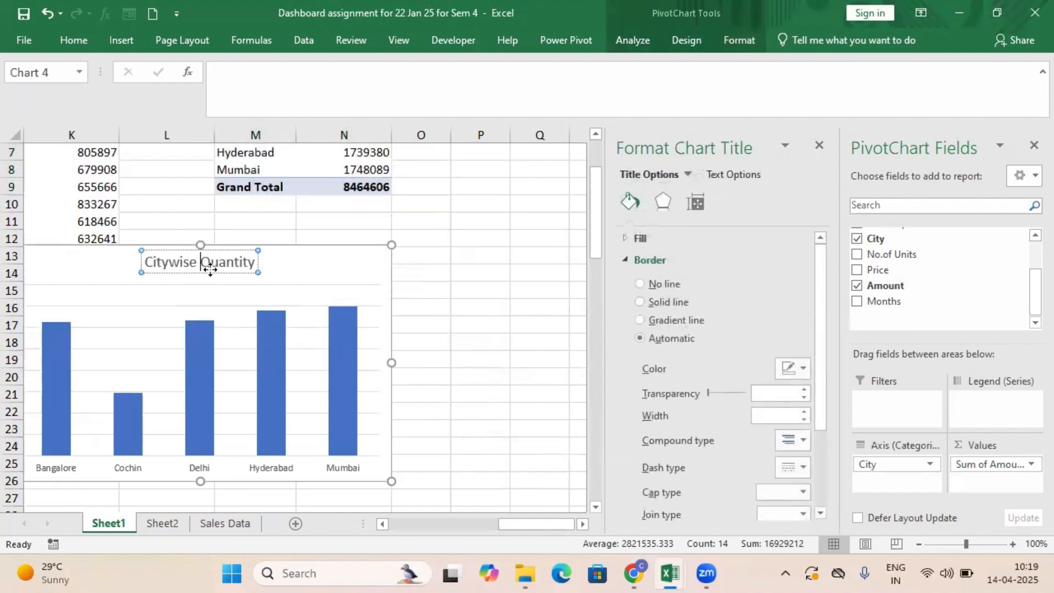
type("Sales")
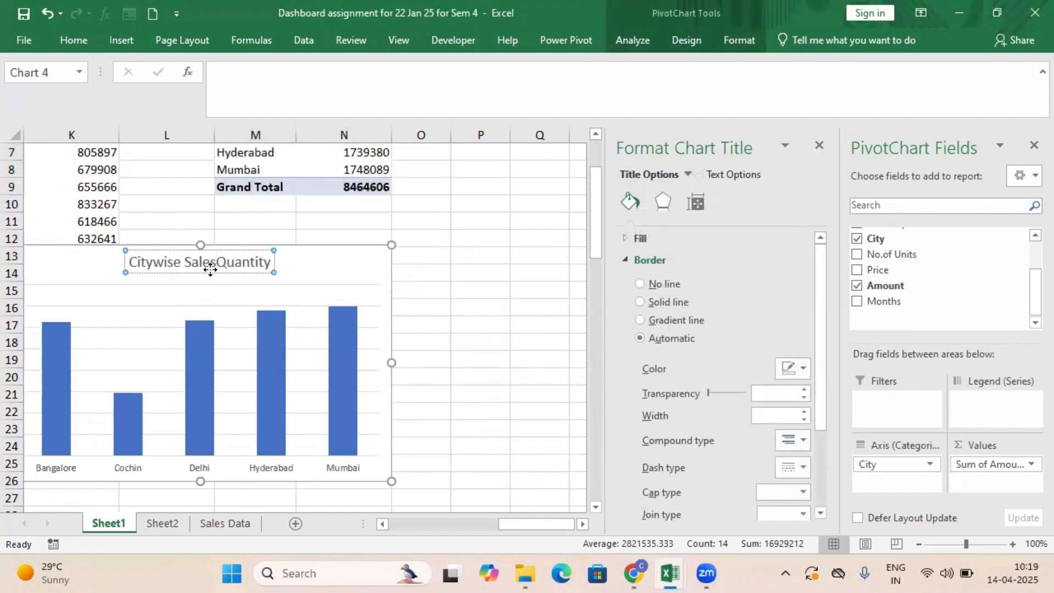
key("Delete")
key("Delete")
key("Delete")
key("Delete")
key("Delete")
key("Delete")
key("Delete")
key("Delete")
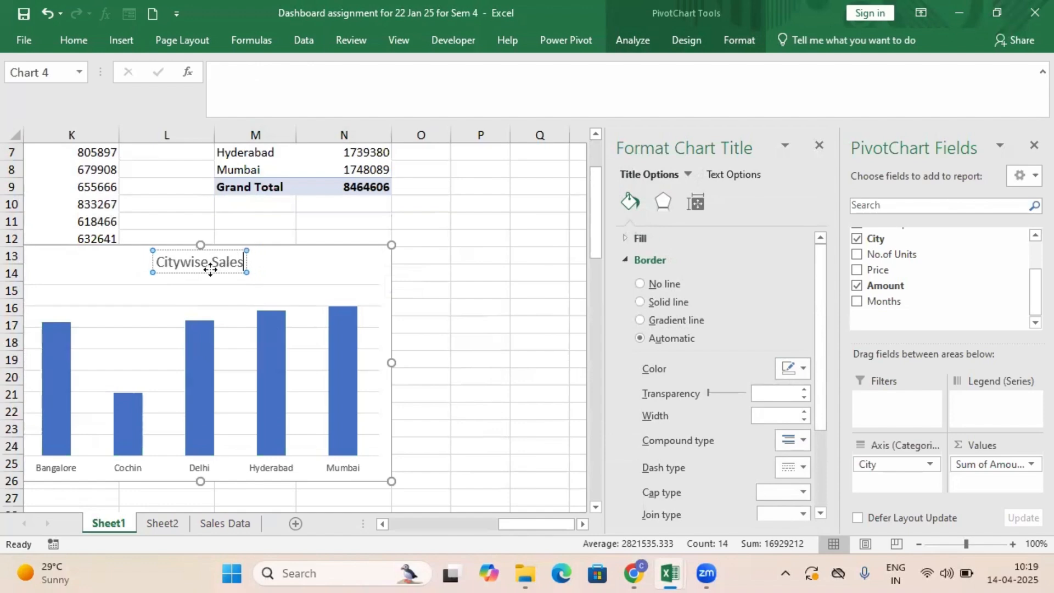
left_click(527, 416)
Insert a 2-D line PivotChart from the month-by-amount PivotTable in columns J and K.
scroll(535, 418, "up", 2)
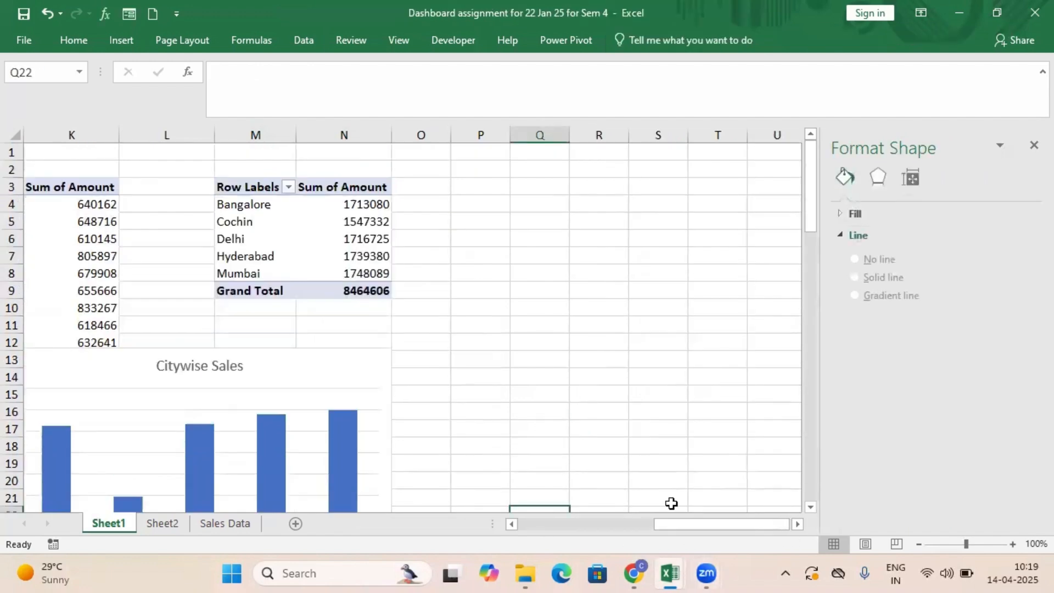
left_click_drag(687, 521, 618, 535)
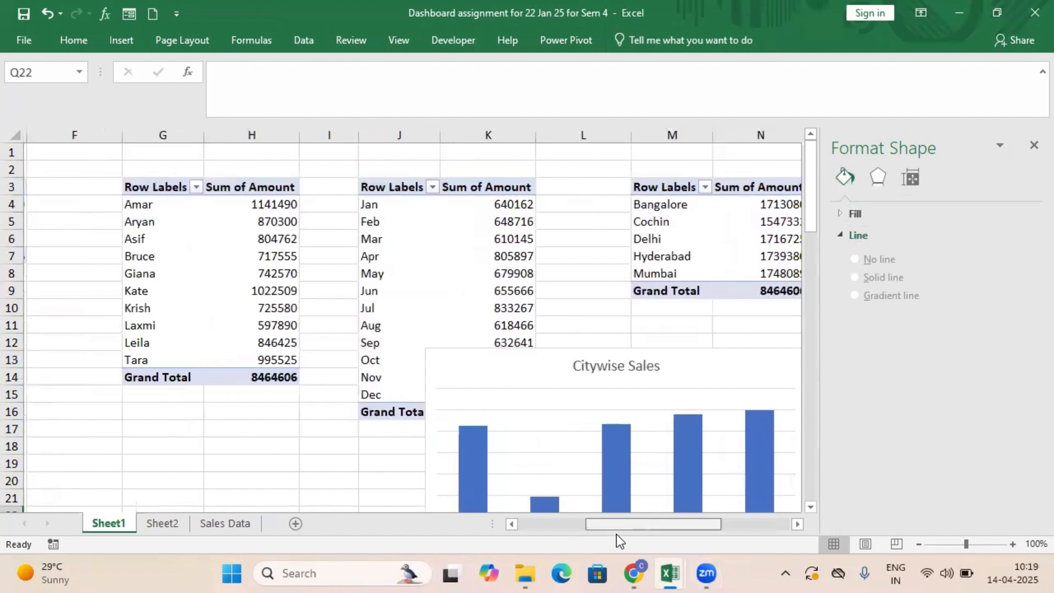
left_click(376, 189)
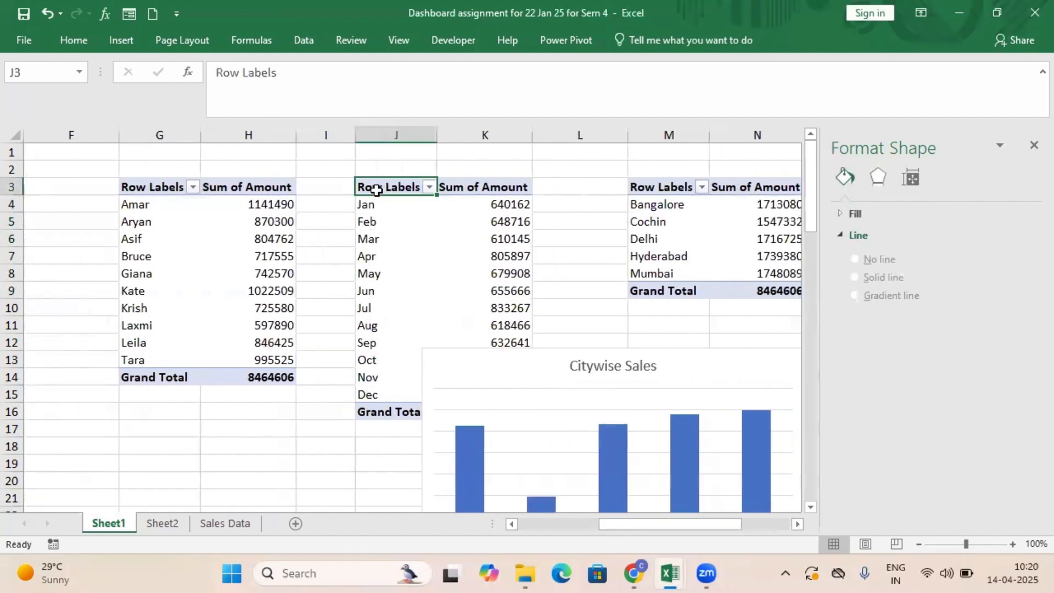
left_click_drag(376, 189, 497, 406)
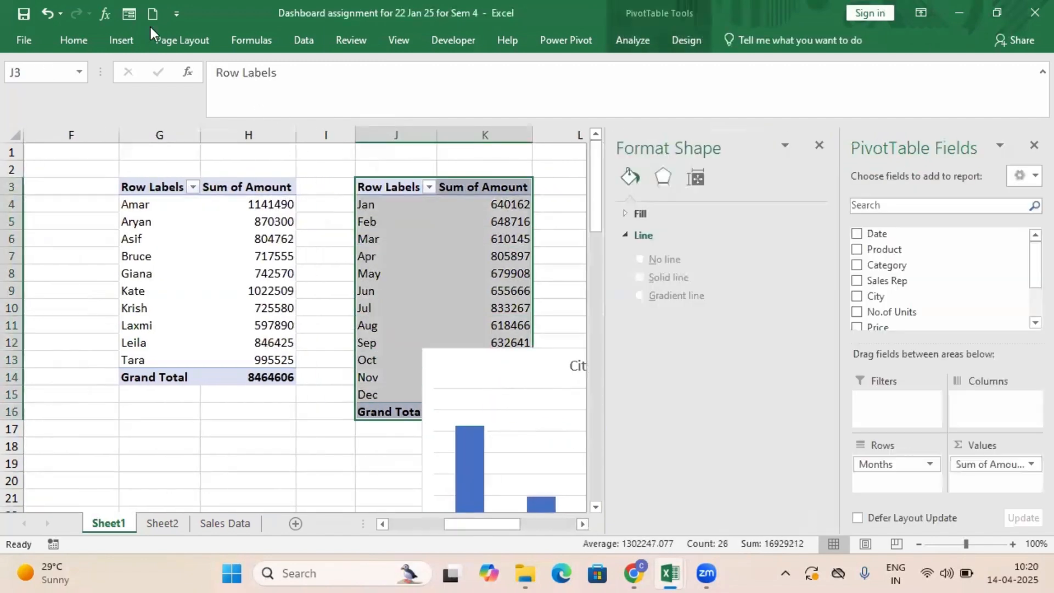
left_click(118, 40)
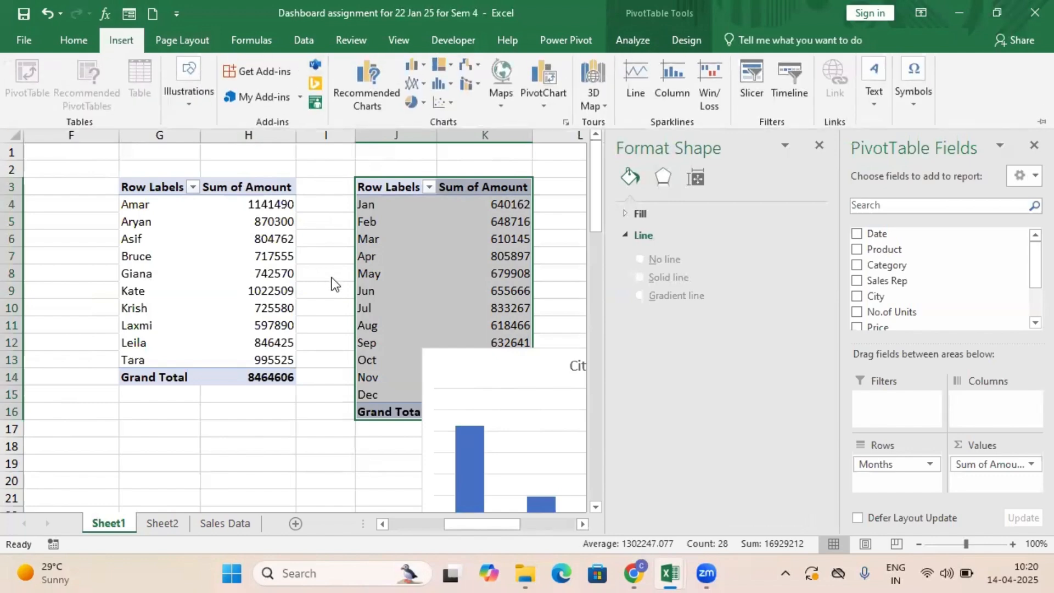
left_click(375, 192)
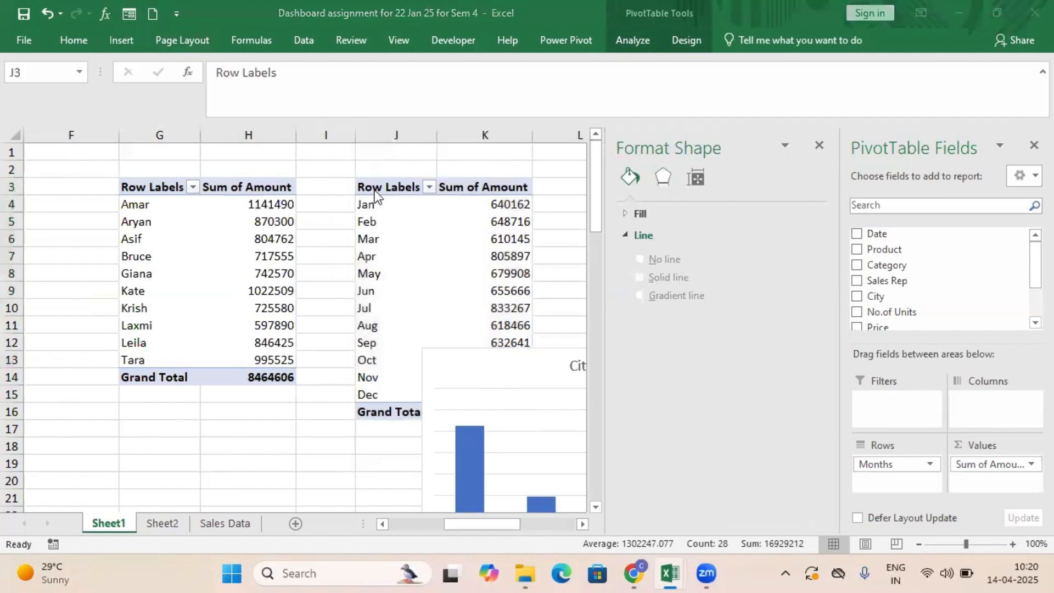
left_click(121, 40)
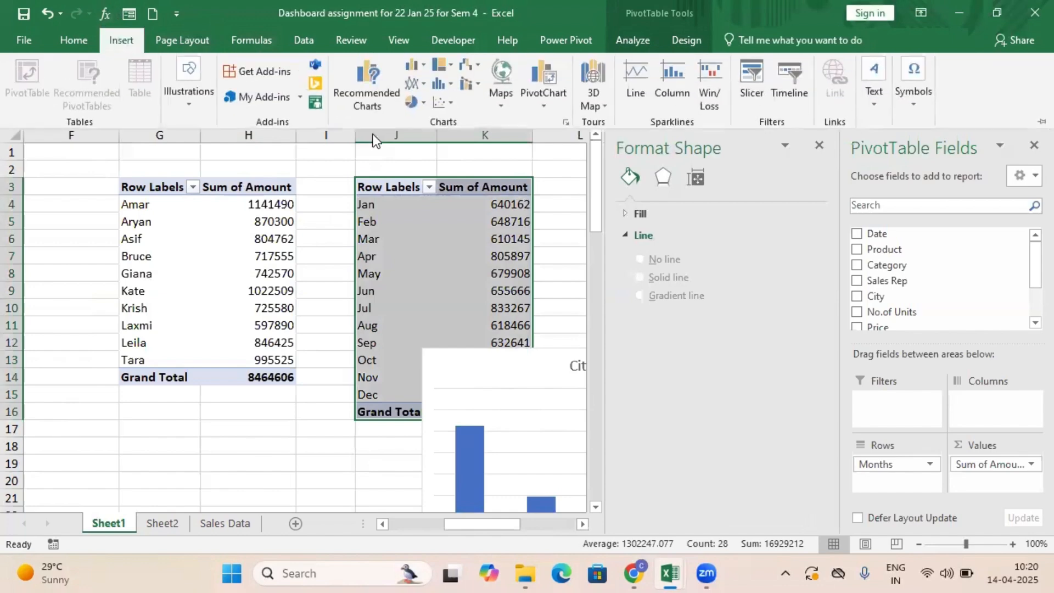
left_click(417, 86)
left_click(429, 134)
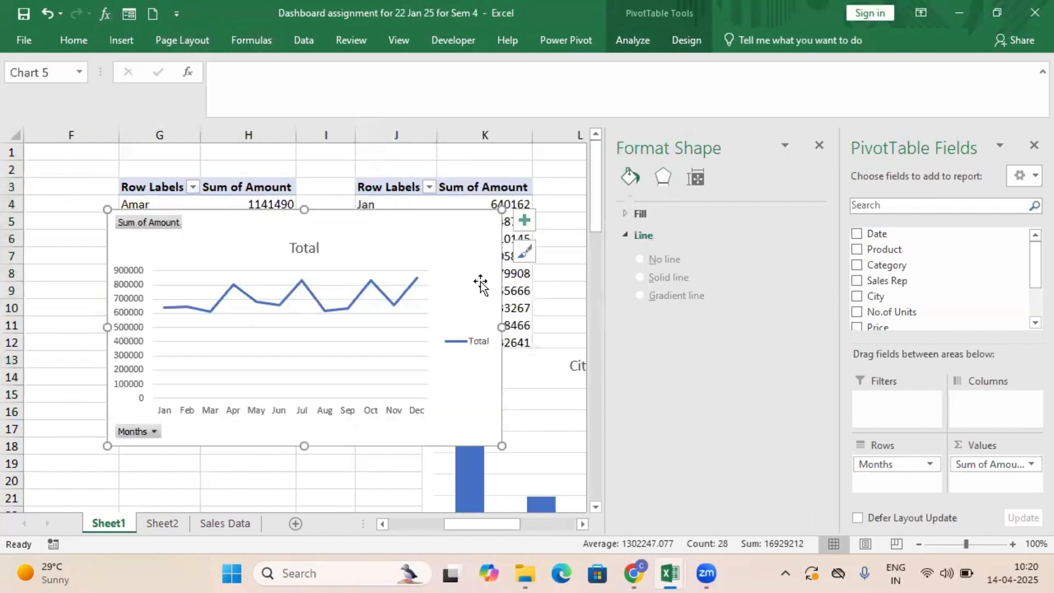
Move the monthly line chart into the empty area below the PivotTables, starting around row 25.
left_click_drag(365, 224, 332, 388)
scroll(459, 313, "down", 5)
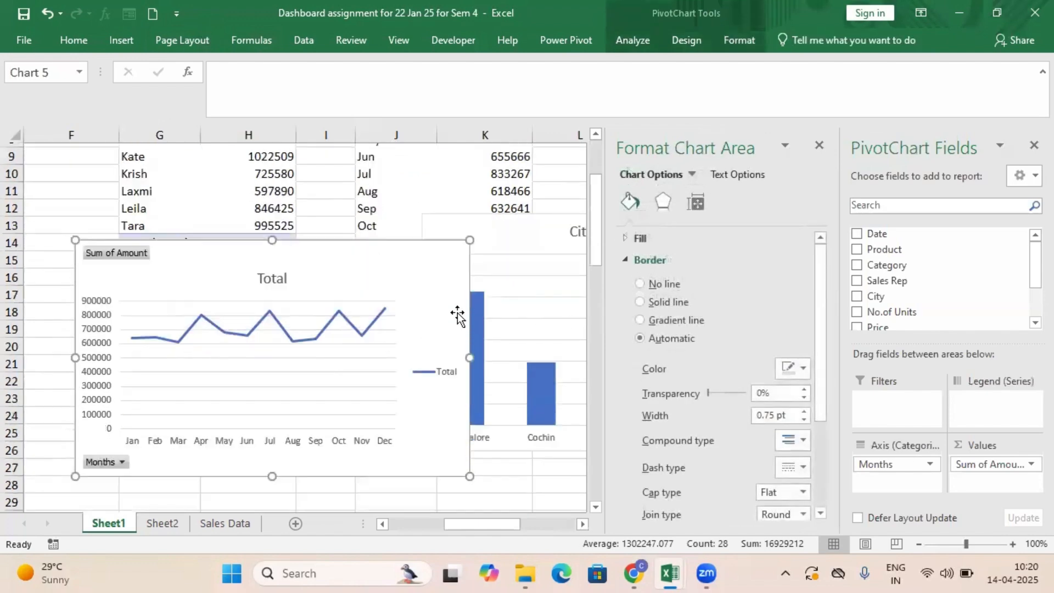
left_click_drag(400, 176, 354, 363)
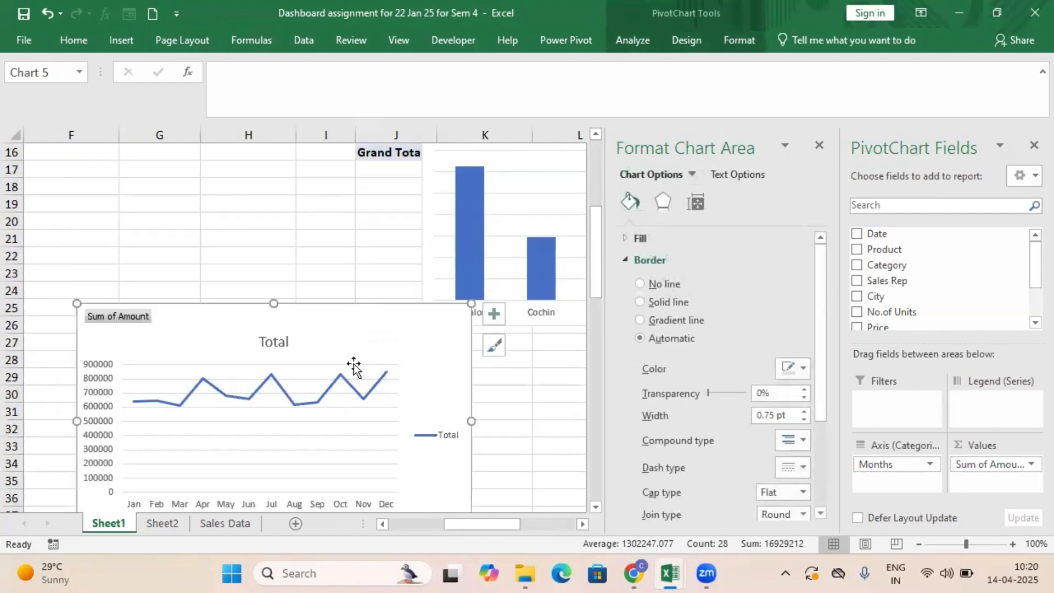
Replace the monthly line chart's title with "Monthwise Sales".
left_click(278, 345)
right_click(280, 346)
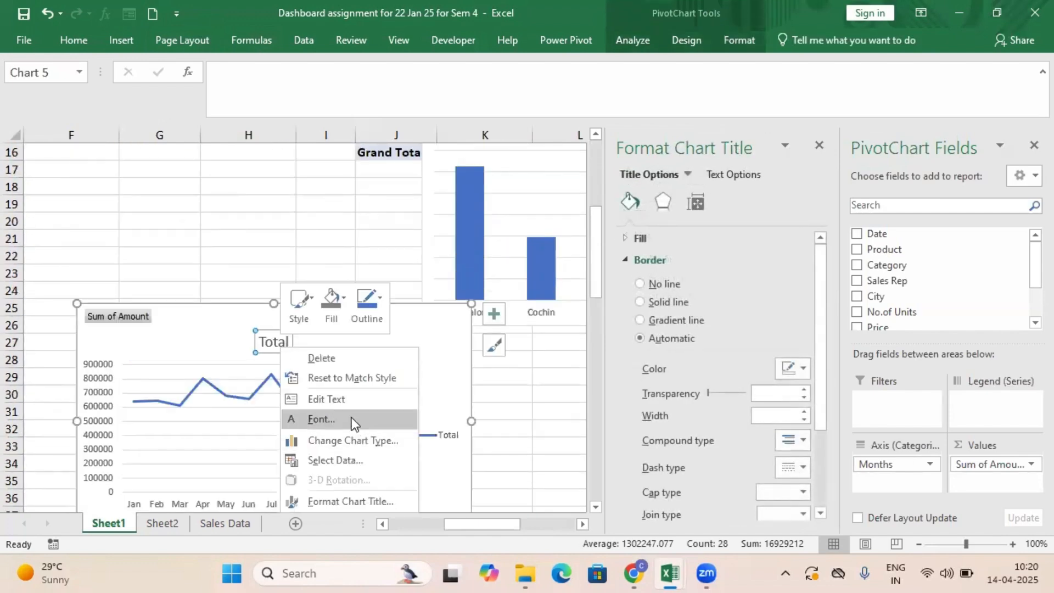
left_click(304, 338)
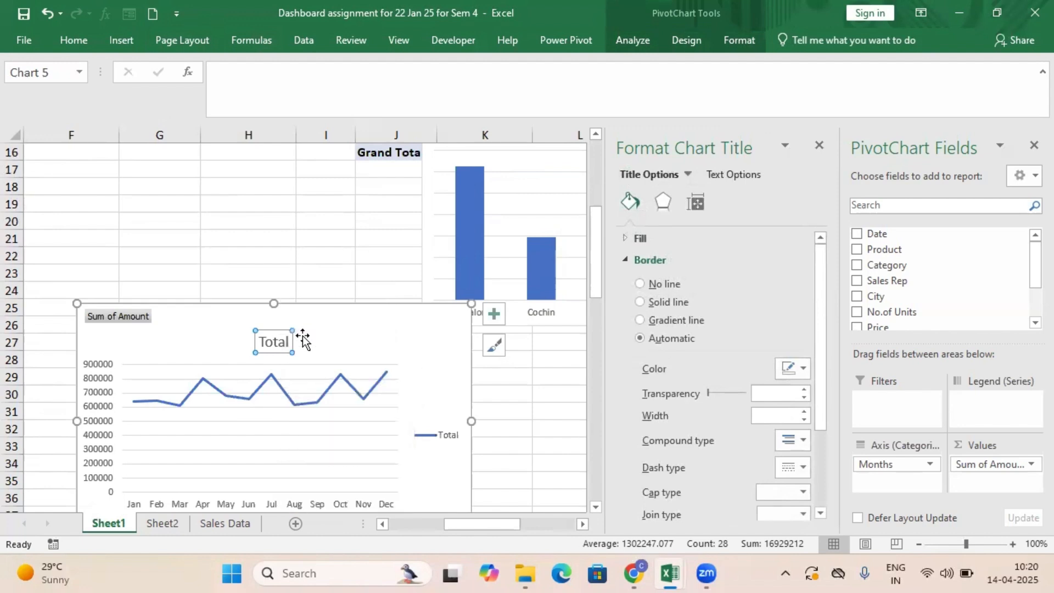
double_click(273, 339)
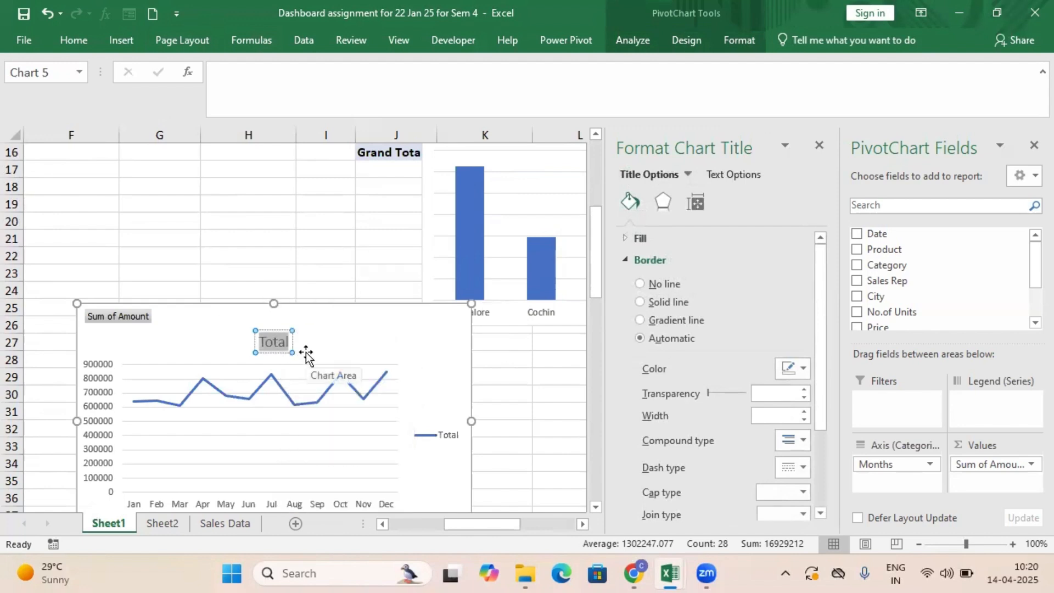
type("Monthwis")
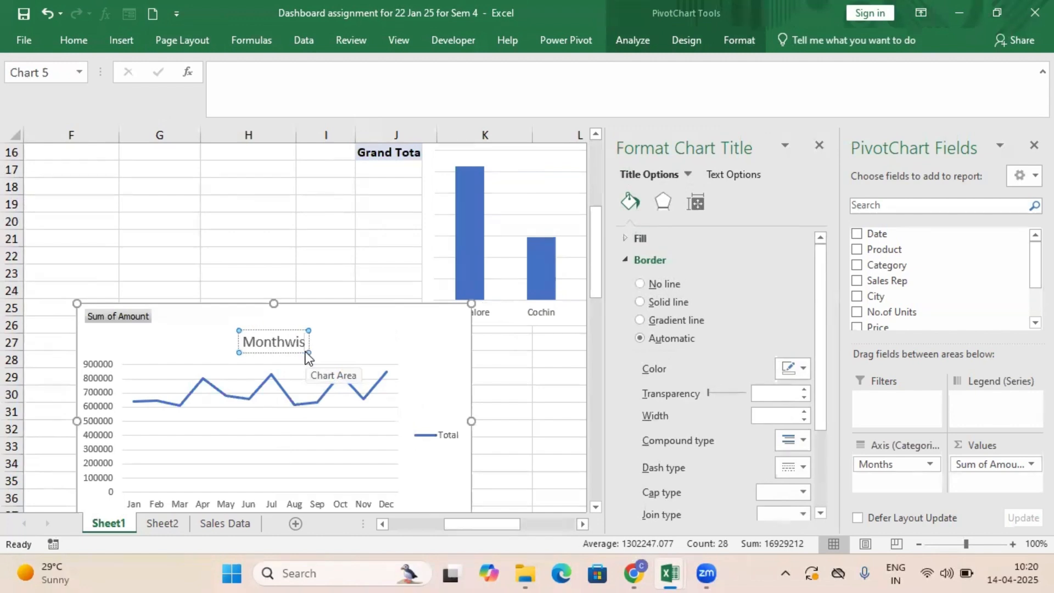
type("e Sales")
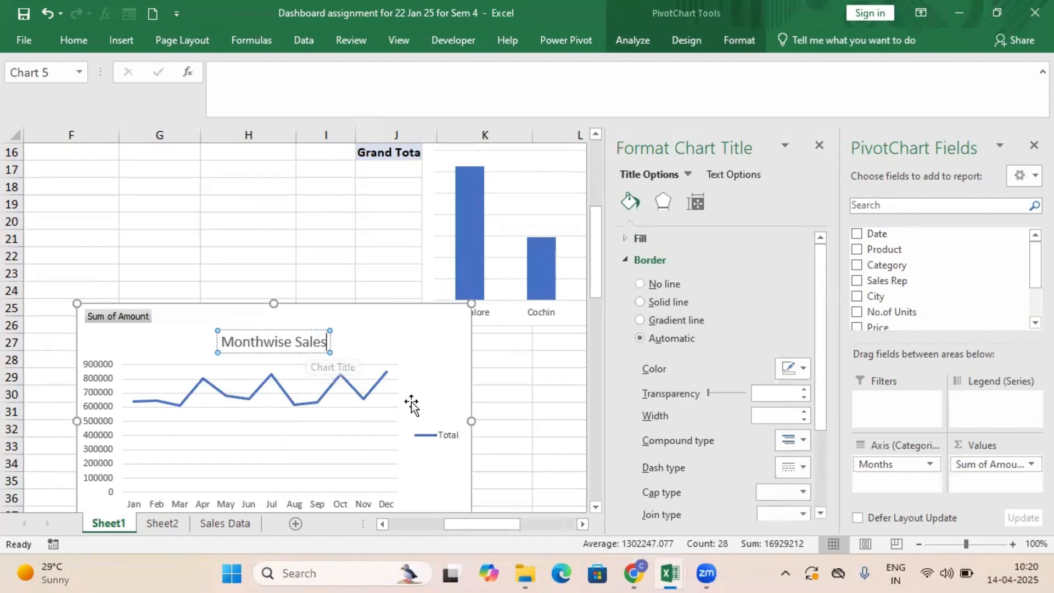
Delete the legend from the Monthwise Sales chart and turn its data series into a smoothed line.
left_click(452, 436)
key("Delete")
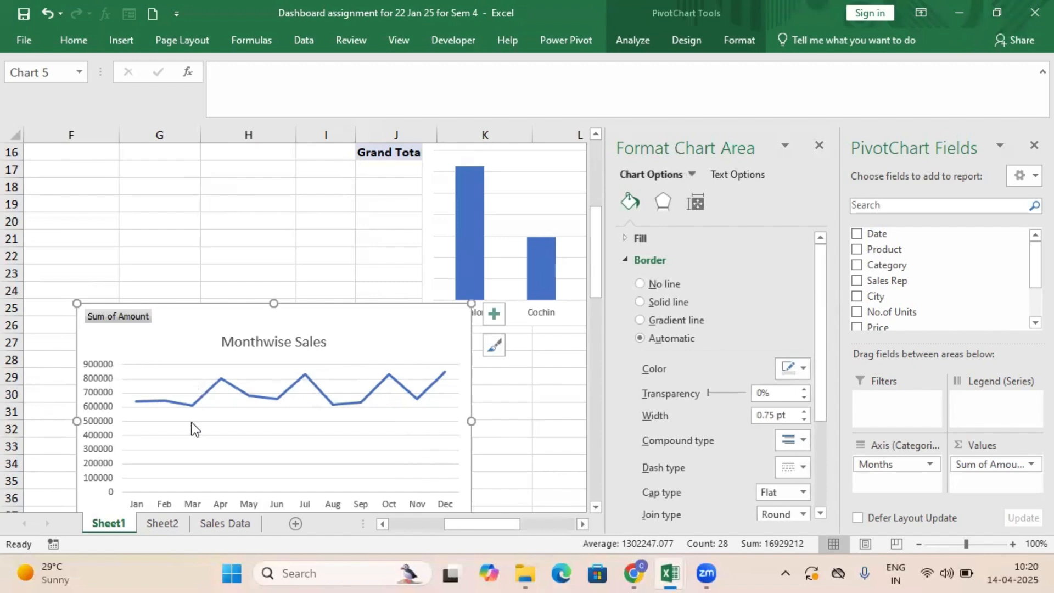
left_click(304, 374)
right_click(304, 373)
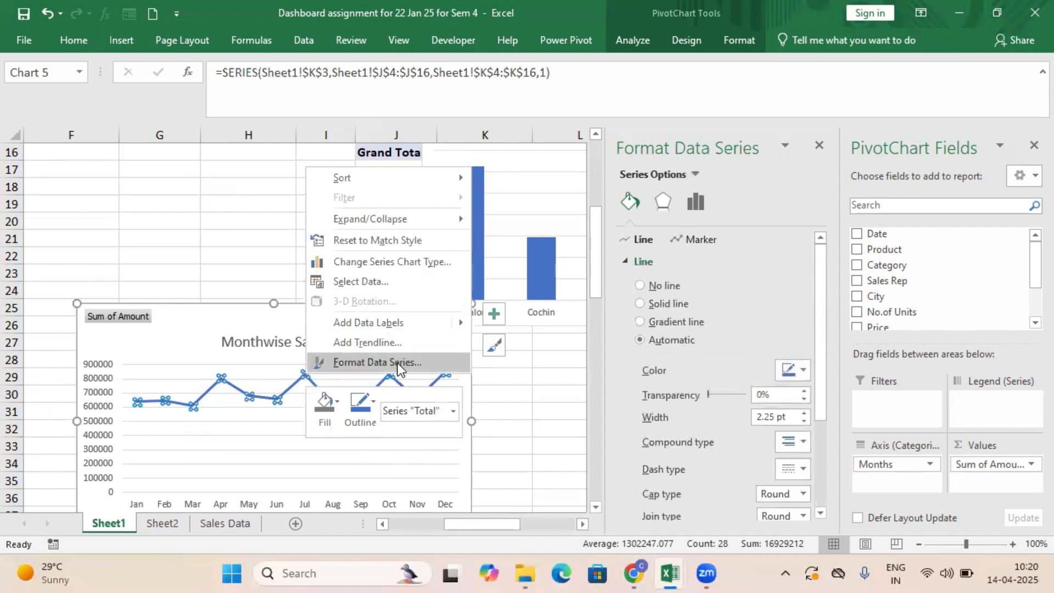
left_click(397, 364)
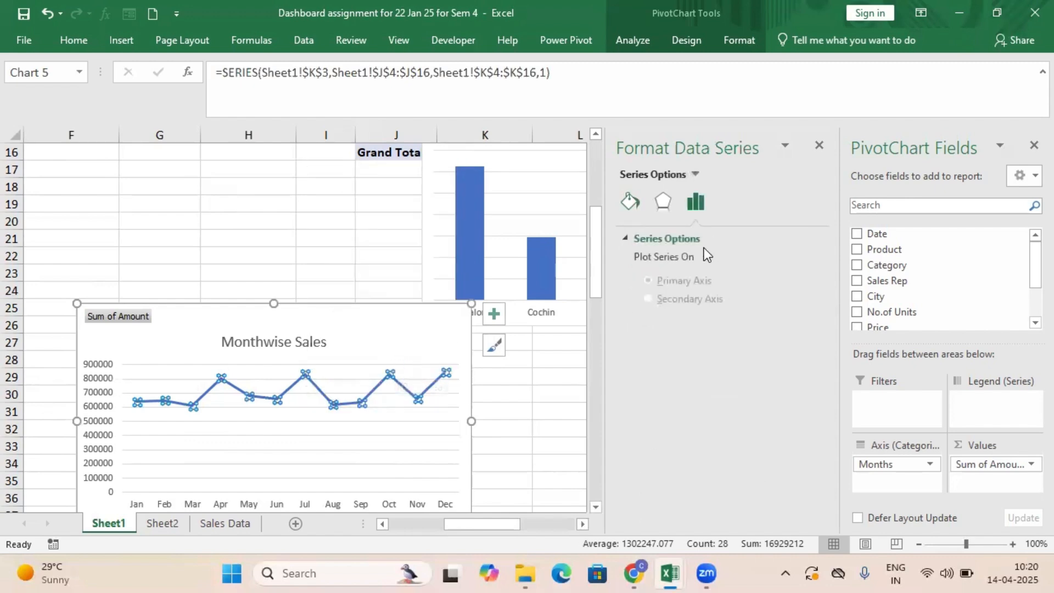
left_click(631, 204)
scroll(680, 384, "down", 3)
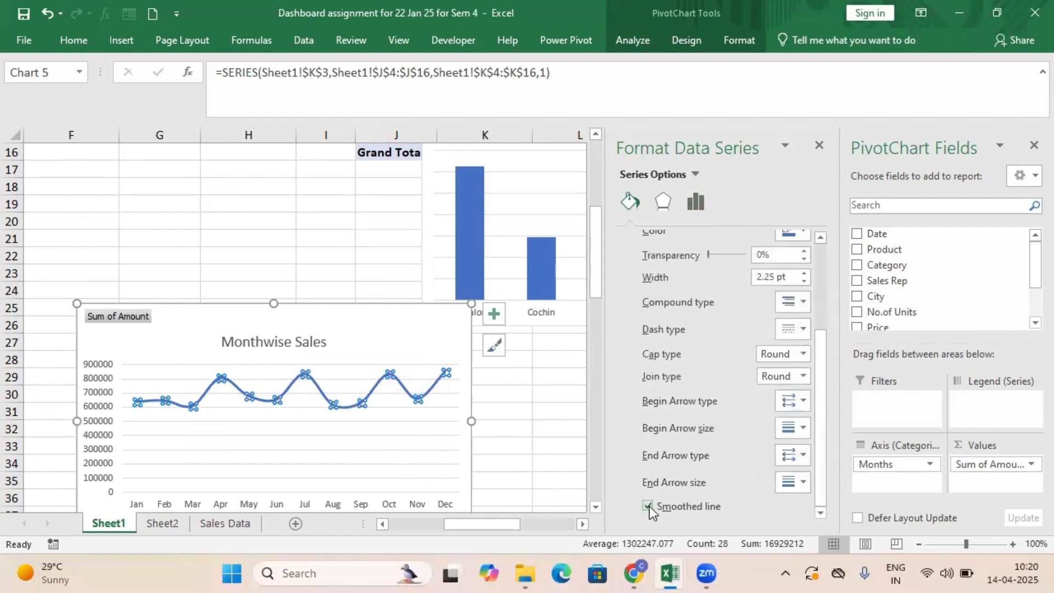
left_click(535, 388)
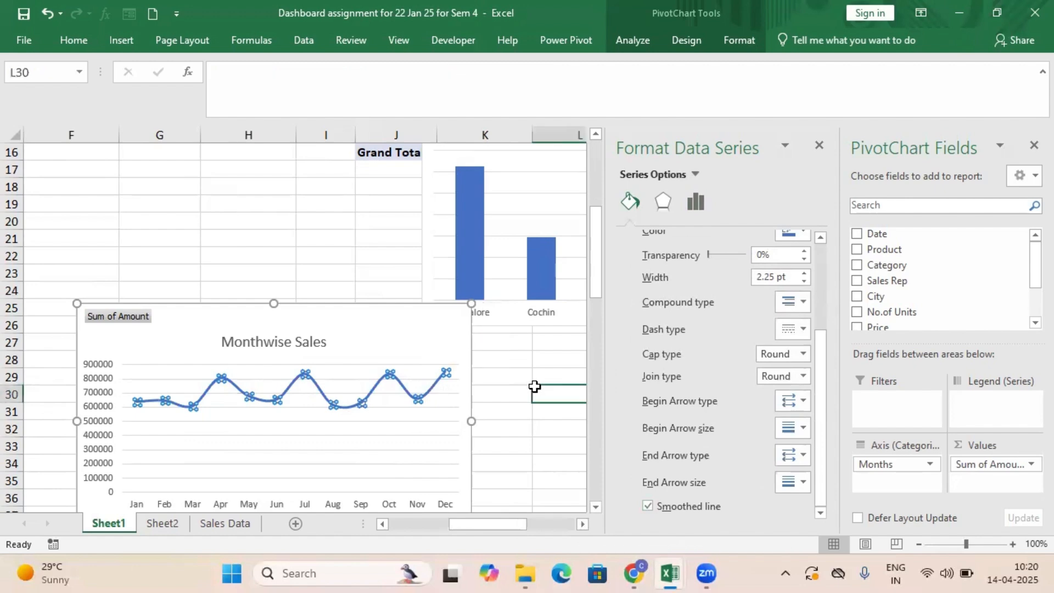
Hide the Sum of Amount value field button on the Monthwise Sales chart.
scroll(536, 388, "down", 2)
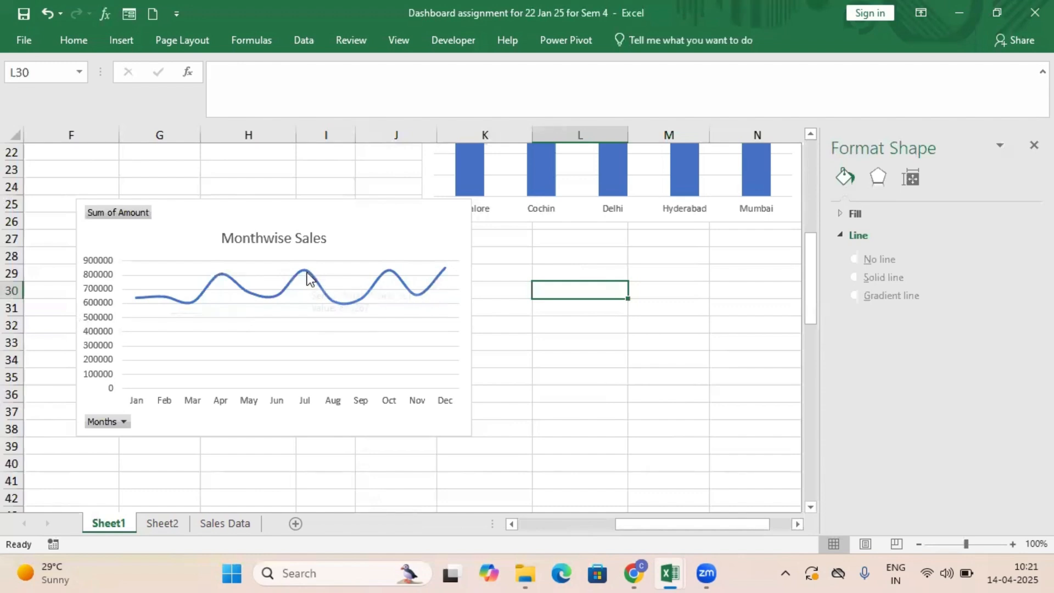
mouse_move(308, 273)
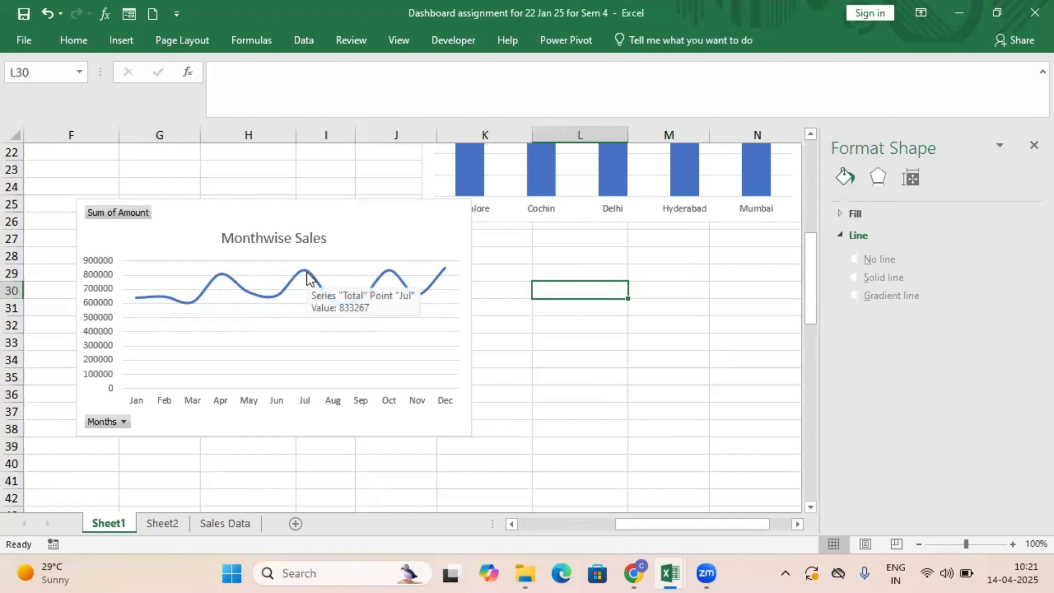
left_click(565, 388)
left_click(129, 209)
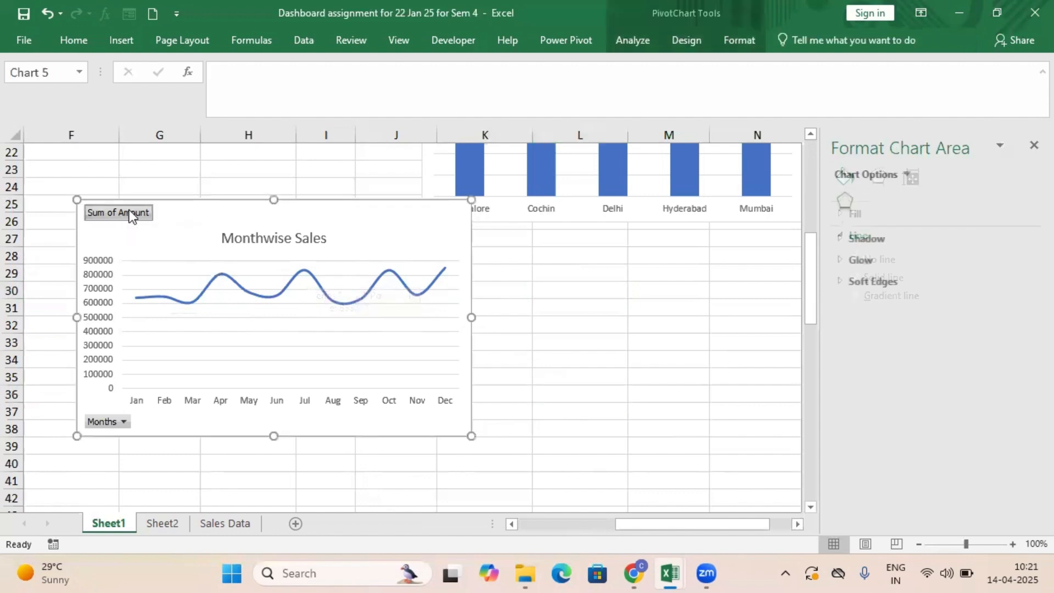
right_click(130, 210)
left_click(231, 376)
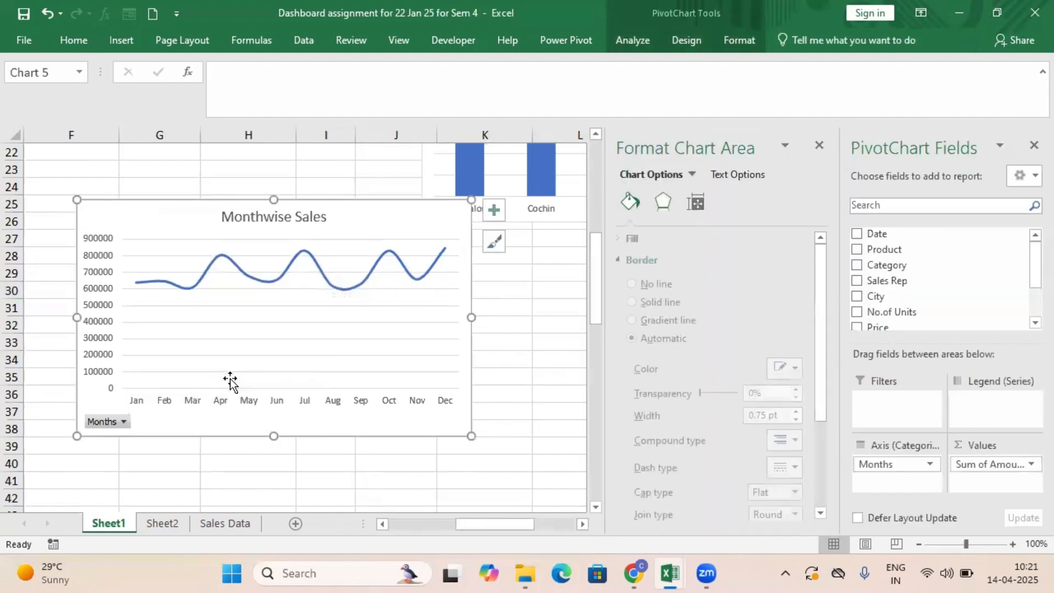
left_click(499, 467)
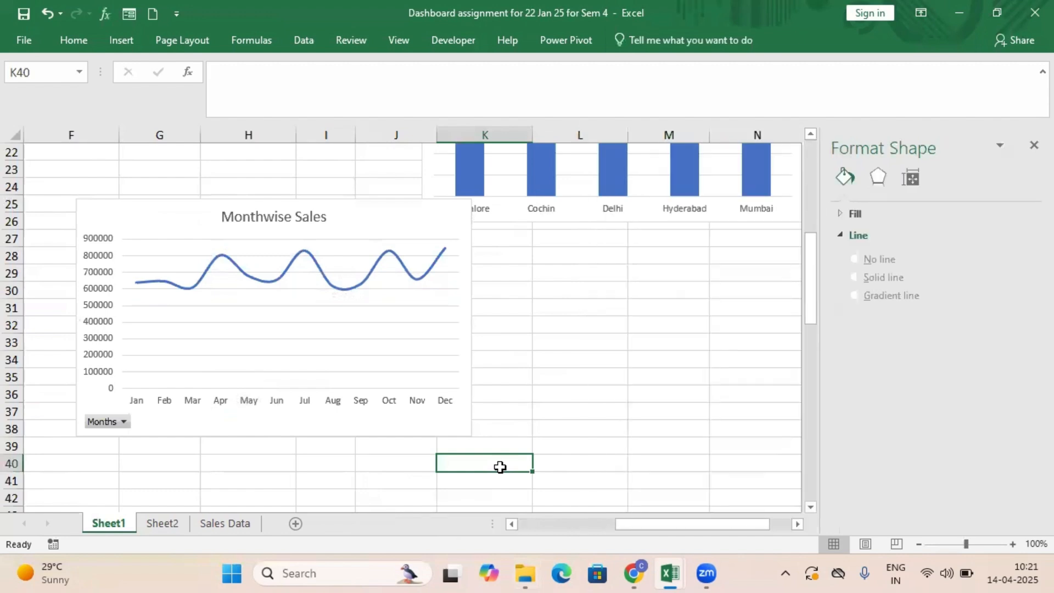
Cut the Monthwise Sales chart from Sheet1 and paste it at cell D32 on Sheet2.
left_click(353, 228)
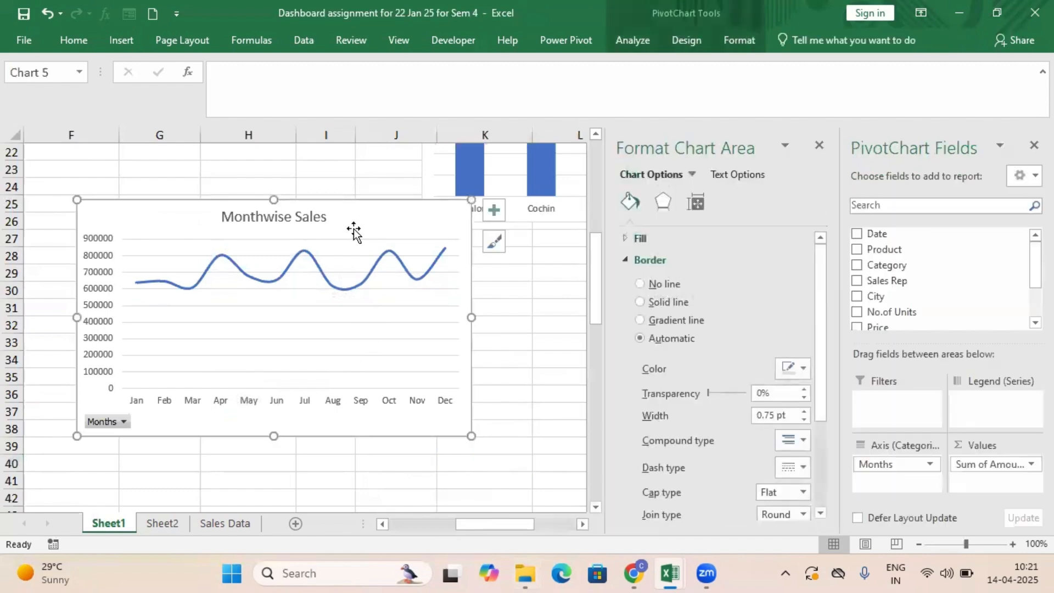
right_click(353, 228)
left_click(397, 167)
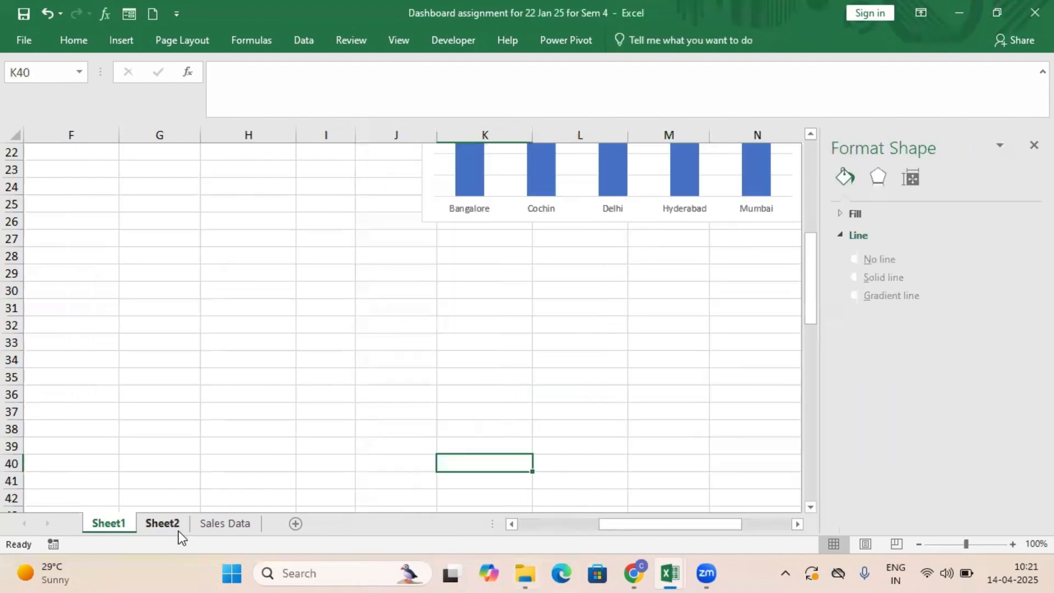
left_click(175, 526)
right_click(245, 321)
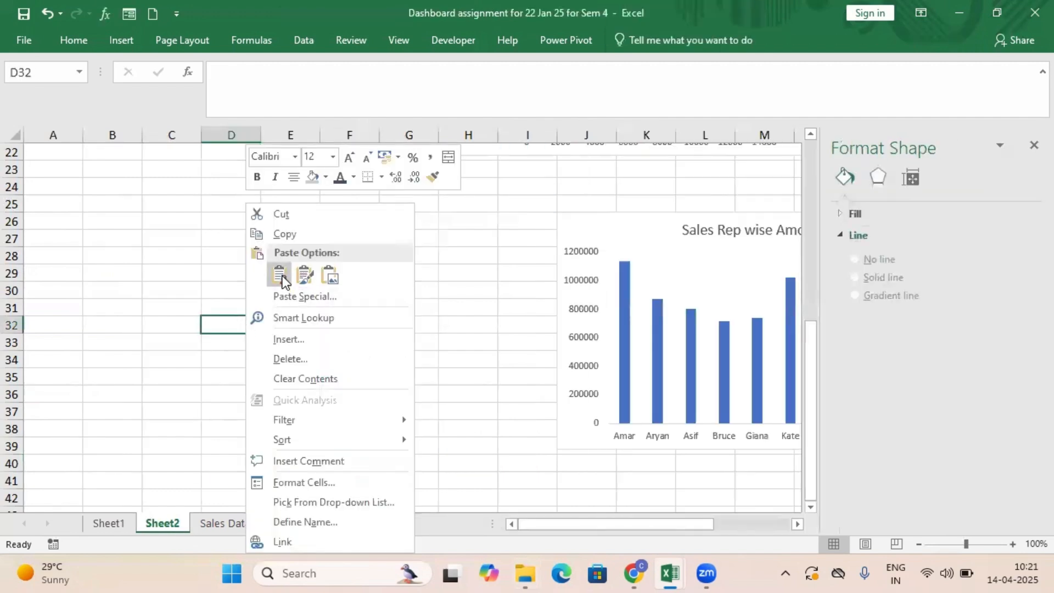
left_click(282, 275)
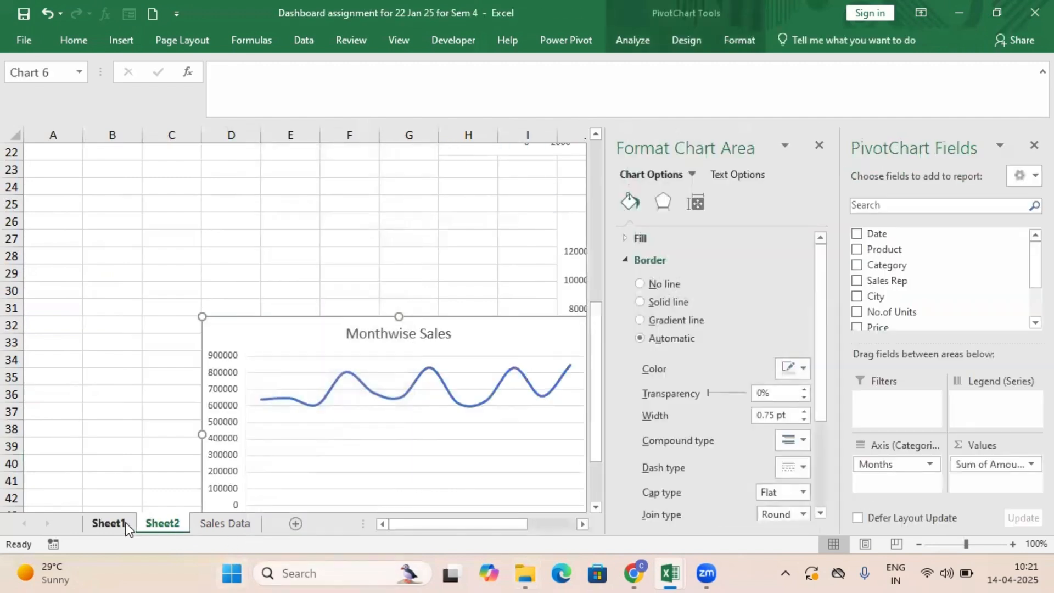
Cut the Citywise Sales chart from Sheet1 and paste it at cell D55 on Sheet2, below the Monthwise Sales chart.
left_click(124, 531)
scroll(413, 314, "up", 3)
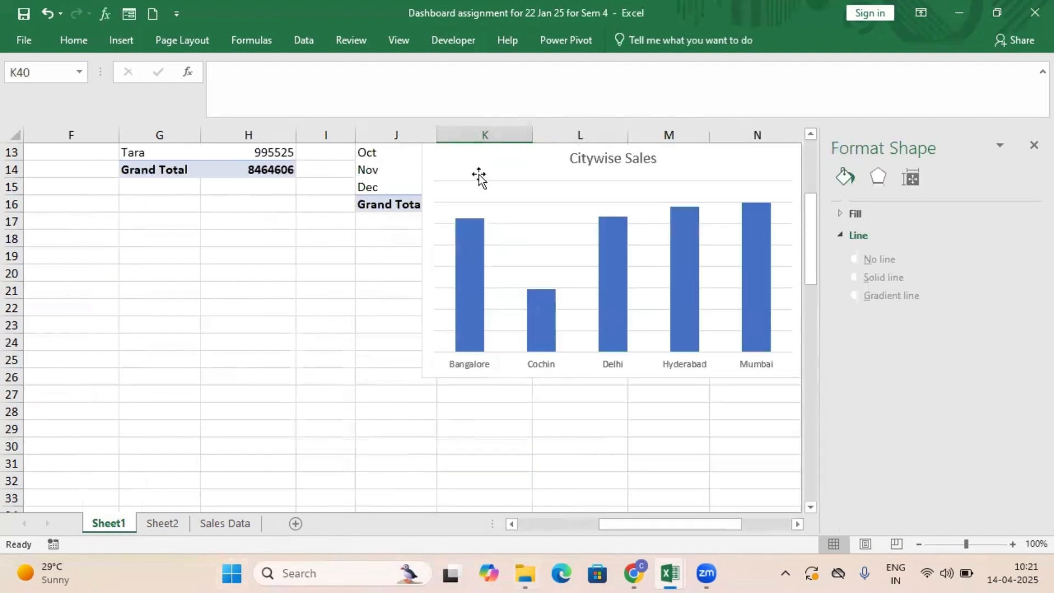
left_click(478, 177)
right_click(481, 170)
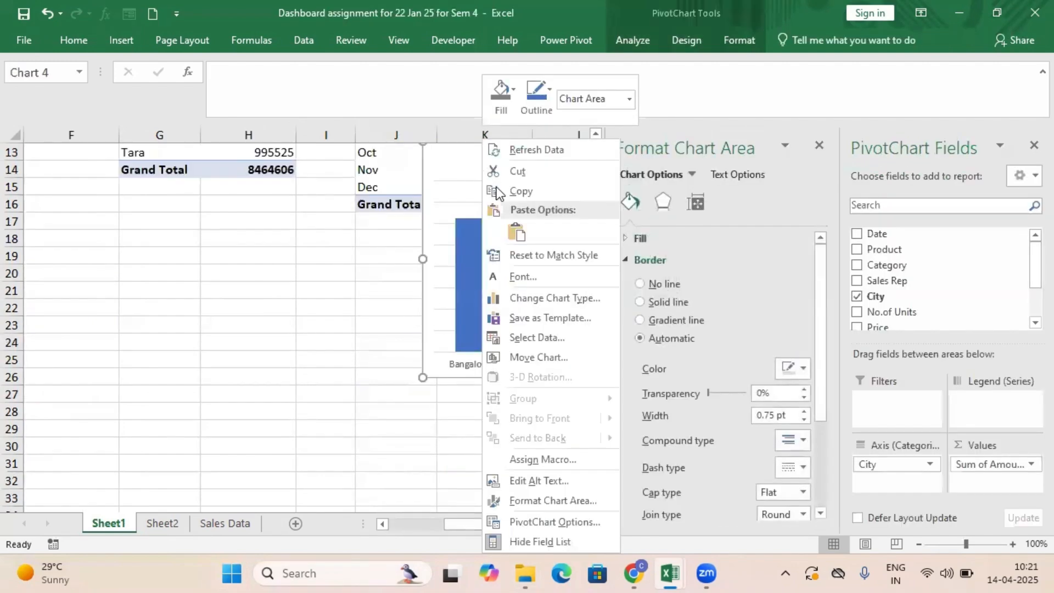
left_click(523, 172)
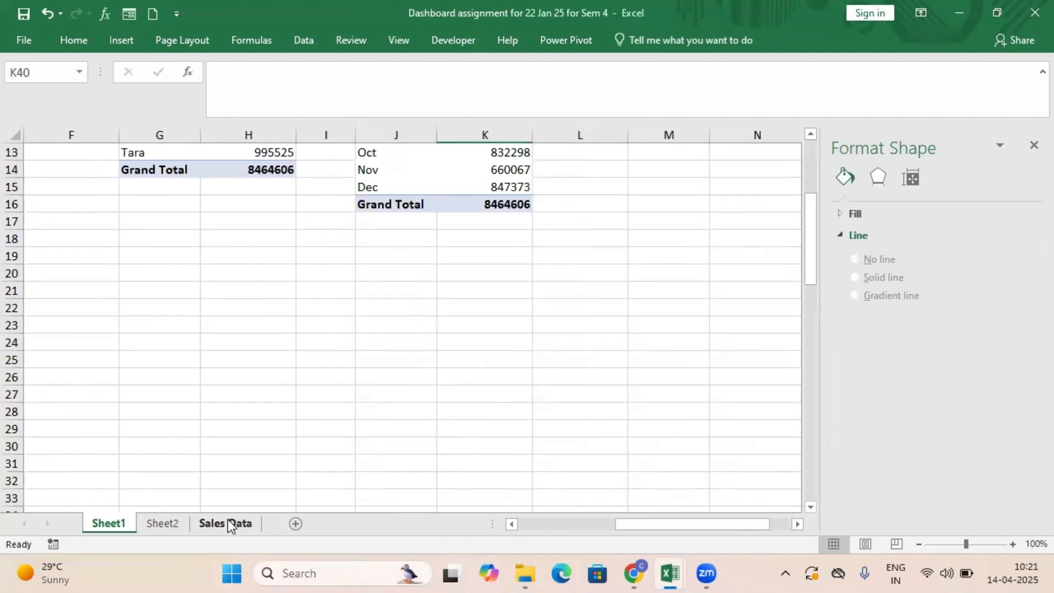
left_click(229, 523)
left_click(162, 522)
scroll(524, 466, "down", 6)
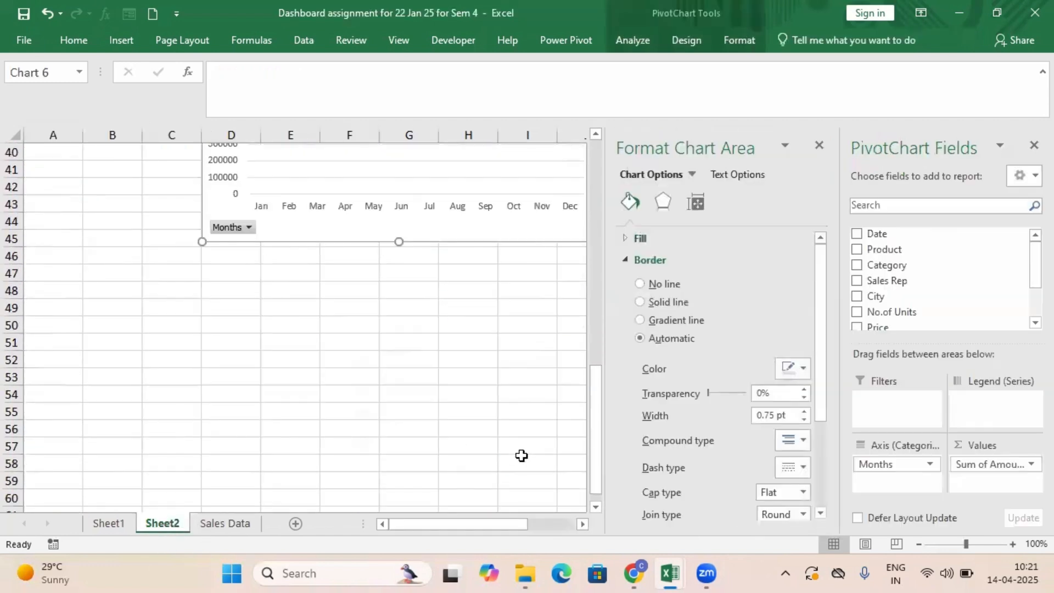
scroll(521, 456, "down", 1)
left_click(254, 357)
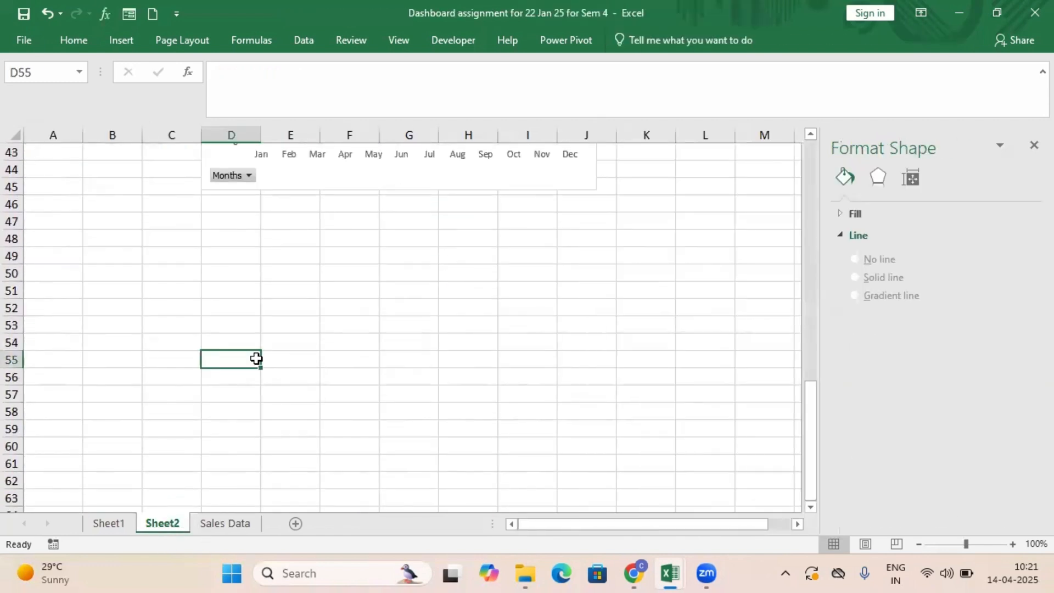
right_click(256, 359)
left_click(287, 78)
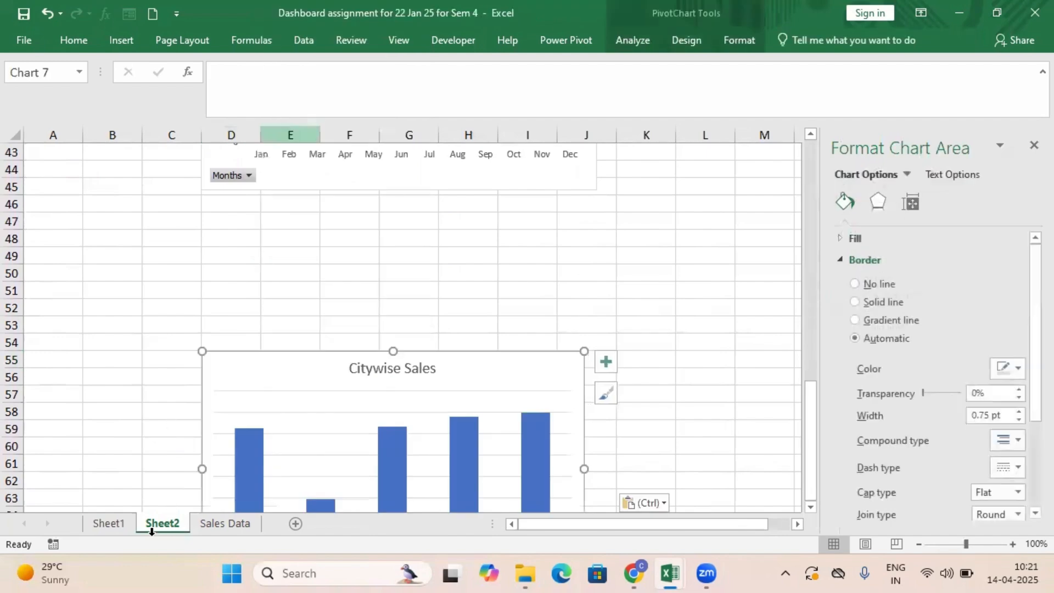
Check Sheet1 for any charts left behind and review the charts gathered on Sheet2.
left_click(118, 525)
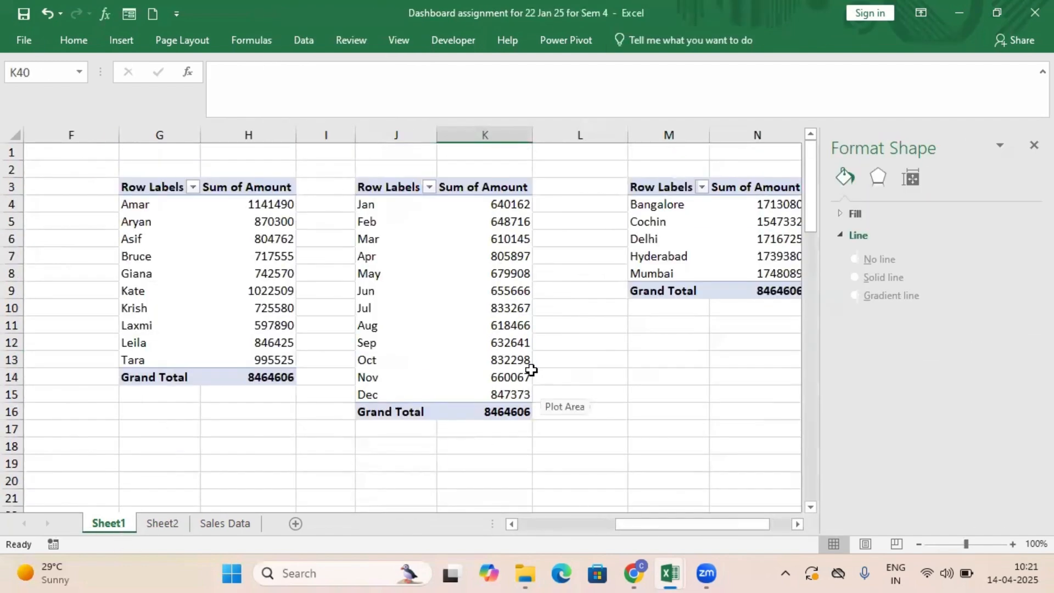
left_click_drag(755, 522, 833, 525)
scroll(789, 464, "down", 10)
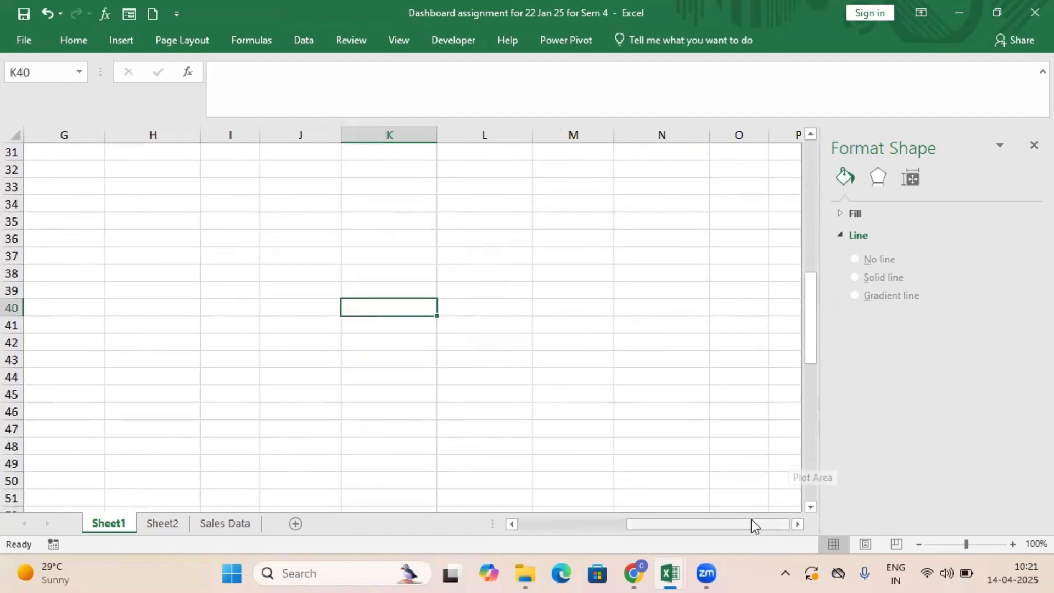
left_click_drag(752, 525, 513, 467)
scroll(522, 411, "up", 10)
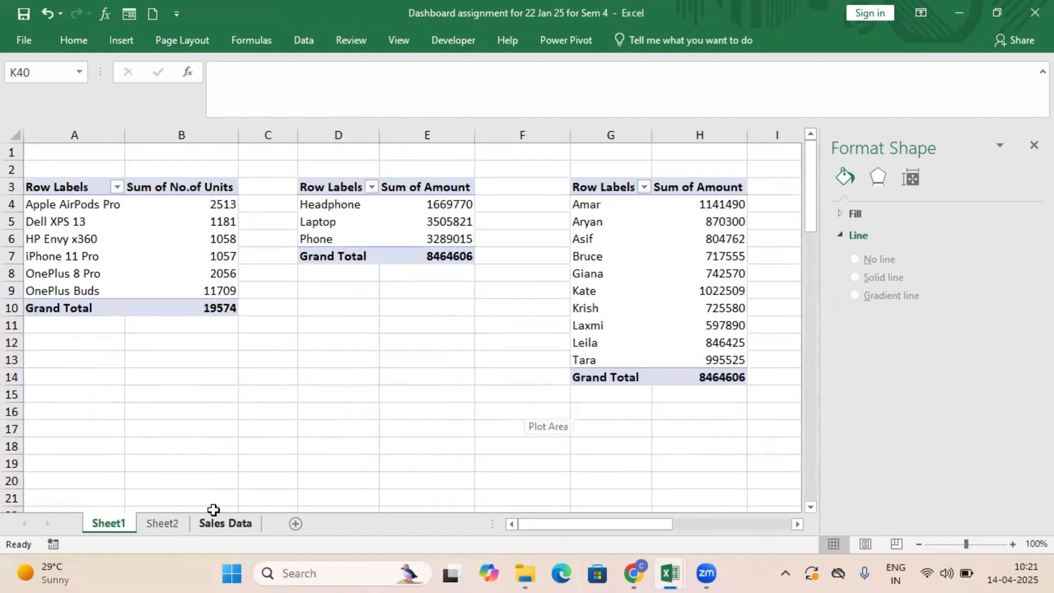
left_click(173, 528)
left_click(539, 318)
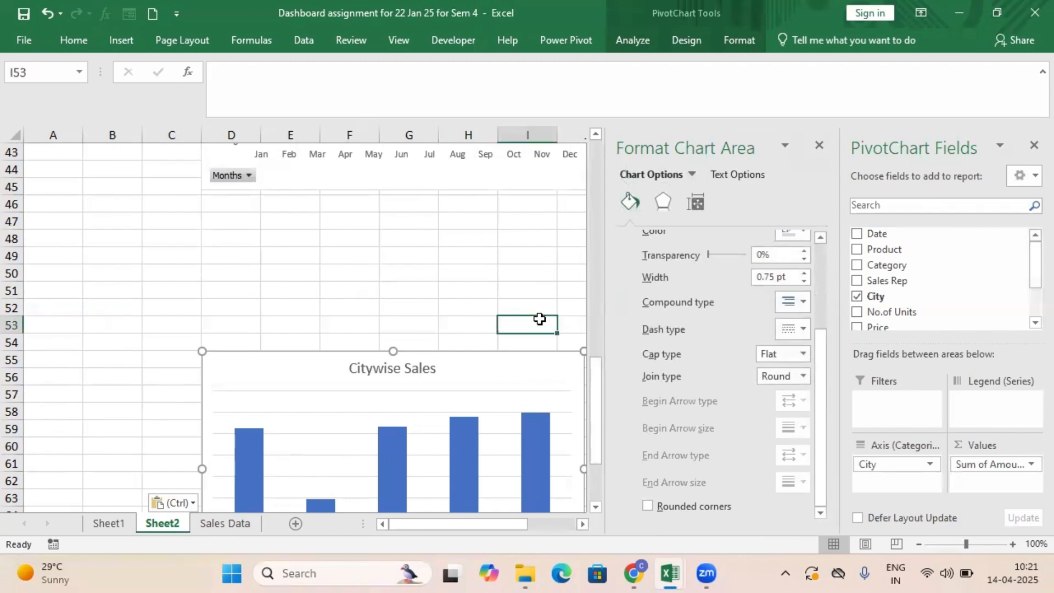
scroll(503, 264, "down", 3)
scroll(505, 265, "up", 10)
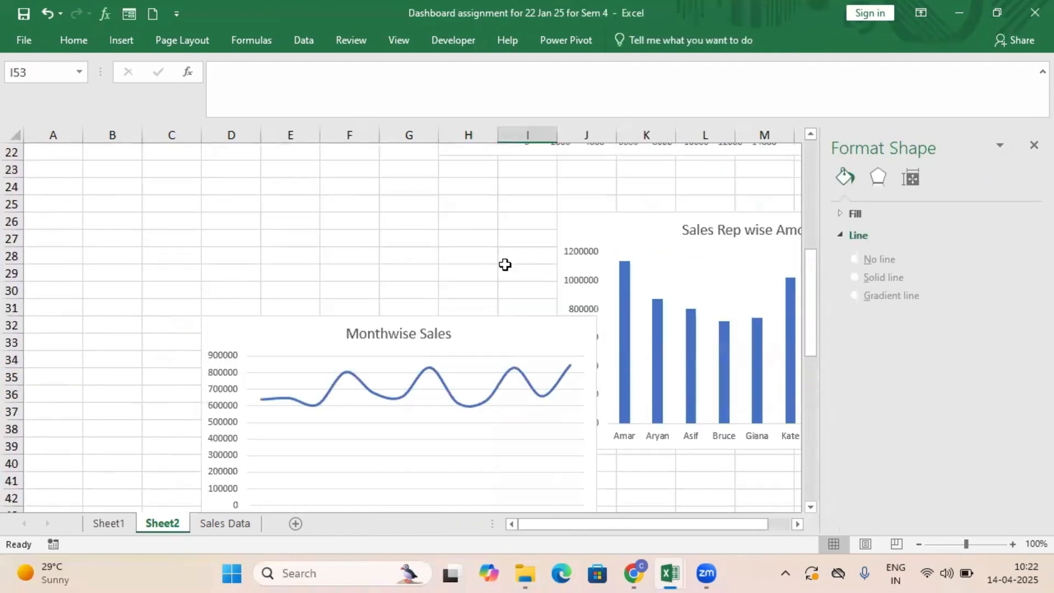
scroll(505, 265, "up", 6)
Move the Categorywise Sales pie chart down to start around row 12 and close the chart formatting and field list panes.
left_click_drag(353, 212, 375, 338)
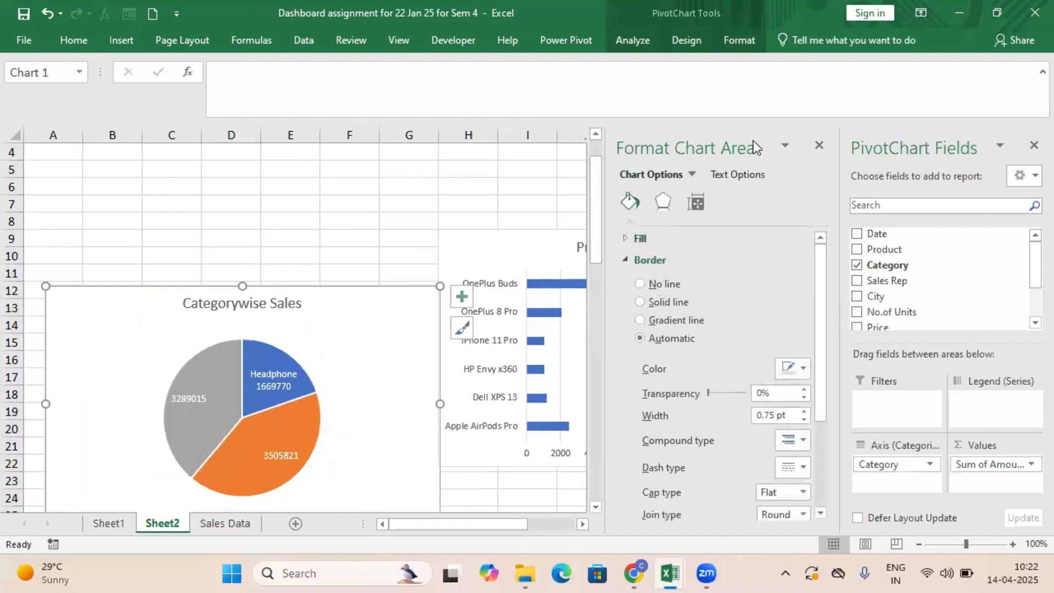
left_click(819, 145)
left_click(1034, 146)
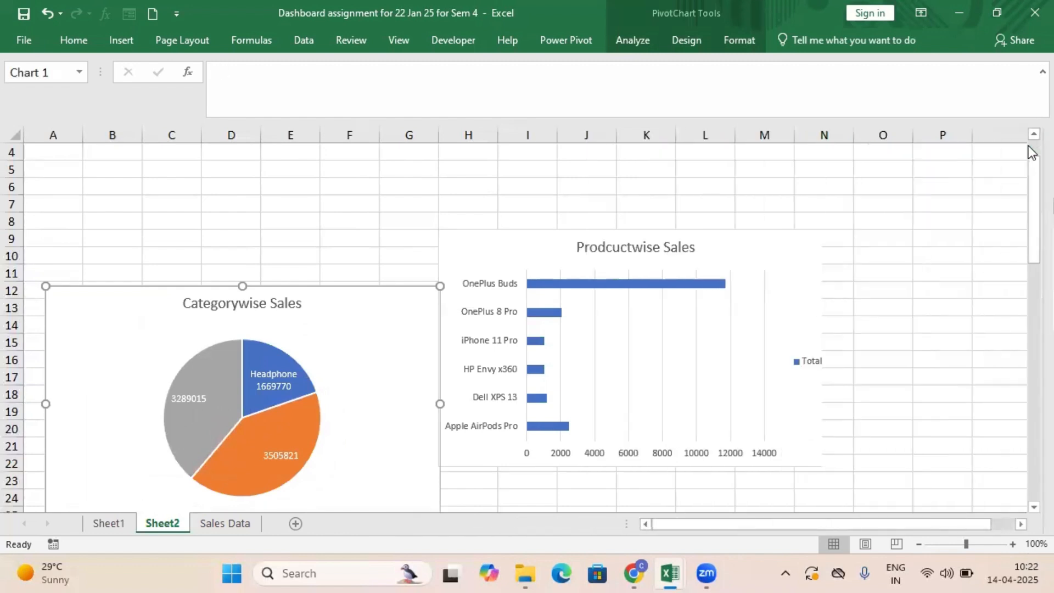
Select cells A4:D7 on Sheet2 and turn off the sheet's gridlines.
left_click(388, 40)
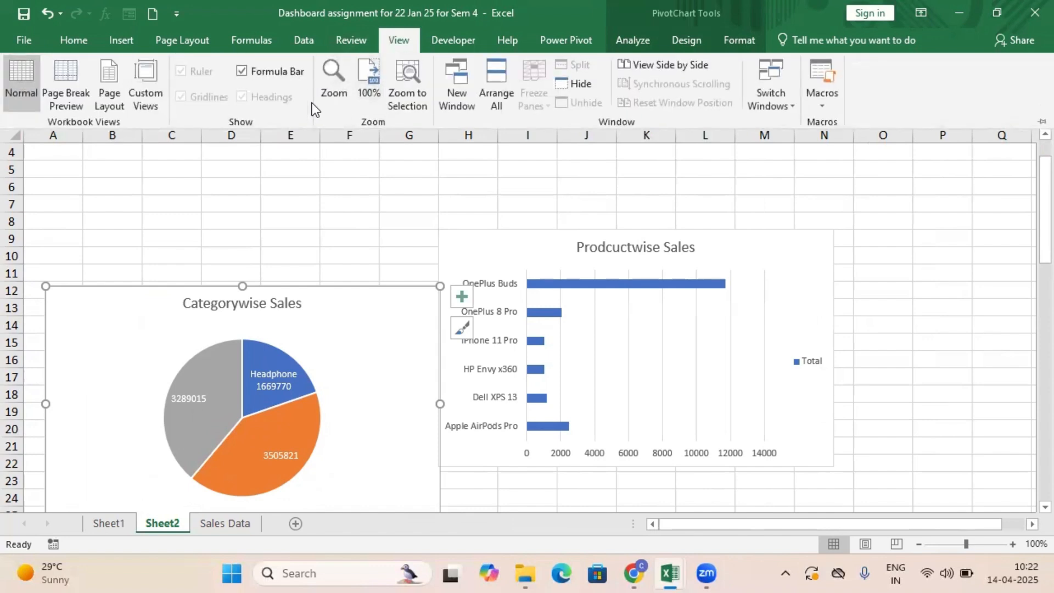
left_click(115, 178)
left_click(115, 178)
left_click_drag(52, 153, 242, 208)
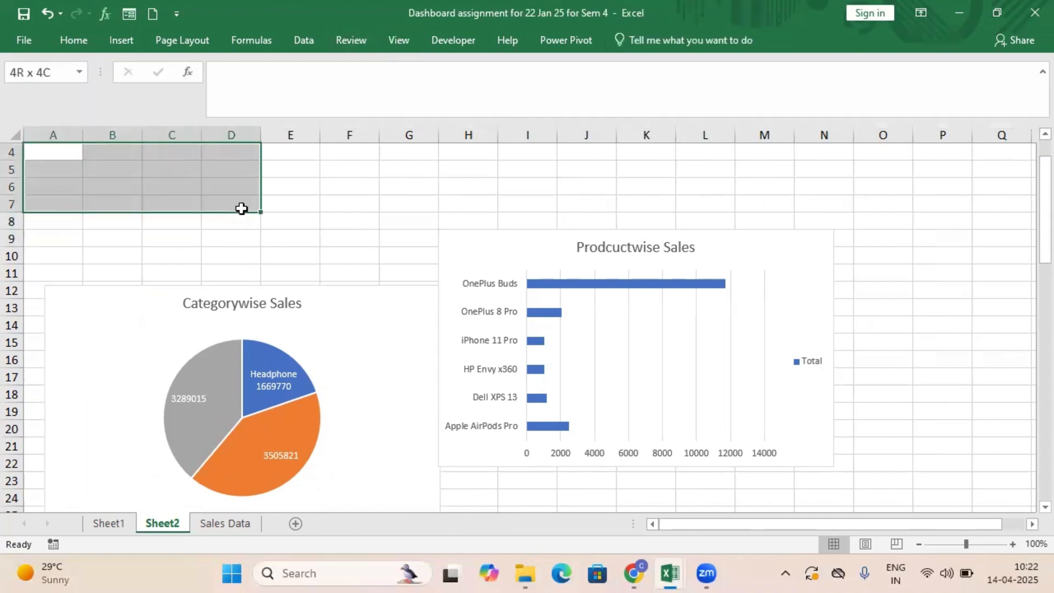
left_click(399, 42)
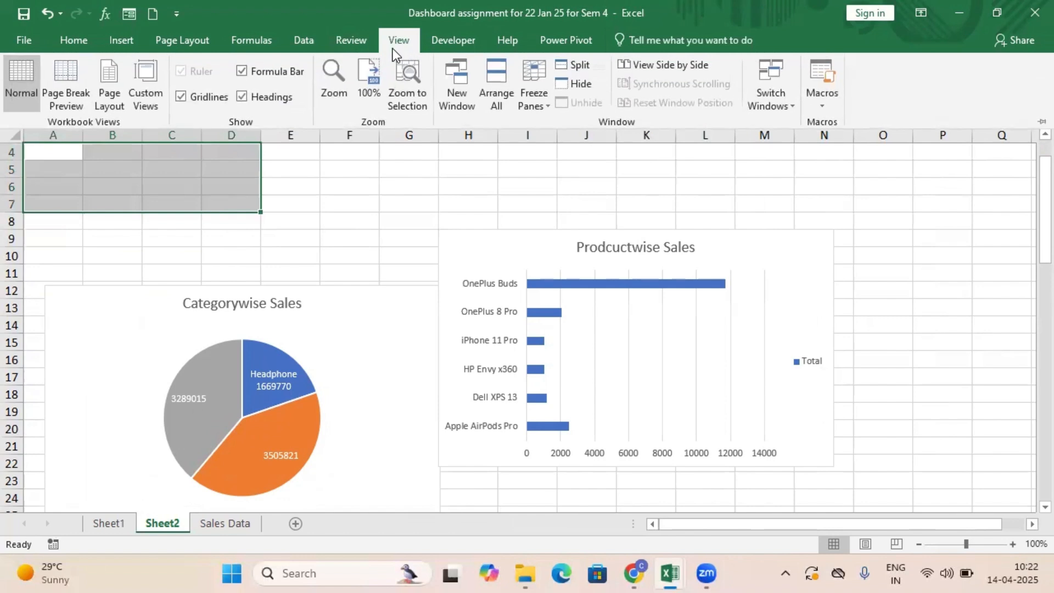
left_click(181, 98)
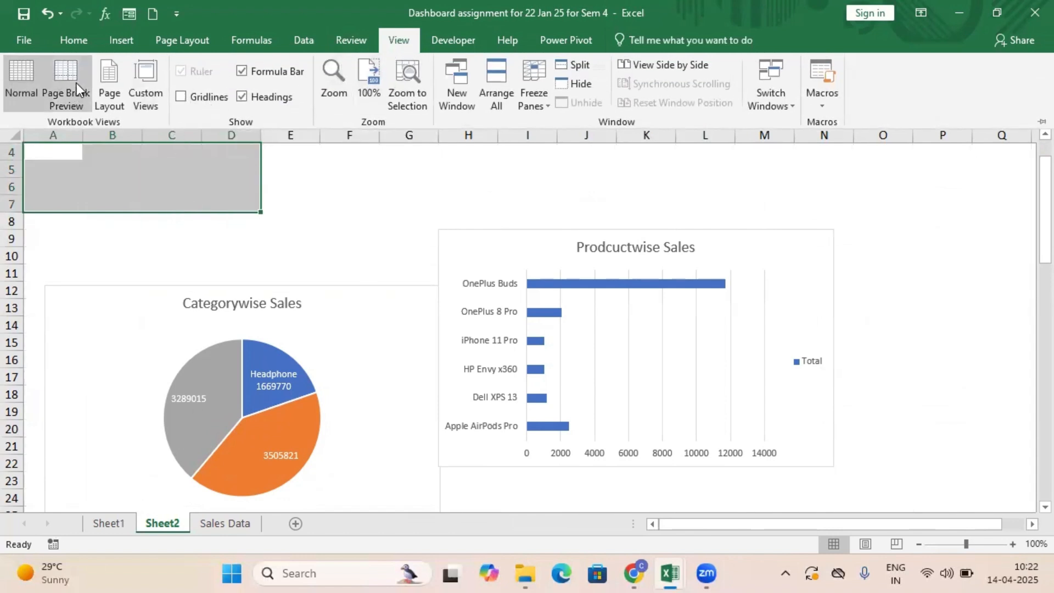
Fill cells A4:D7 with gray and extend the same fill over A4:Q55 behind the charts on Sheet2.
left_click(78, 40)
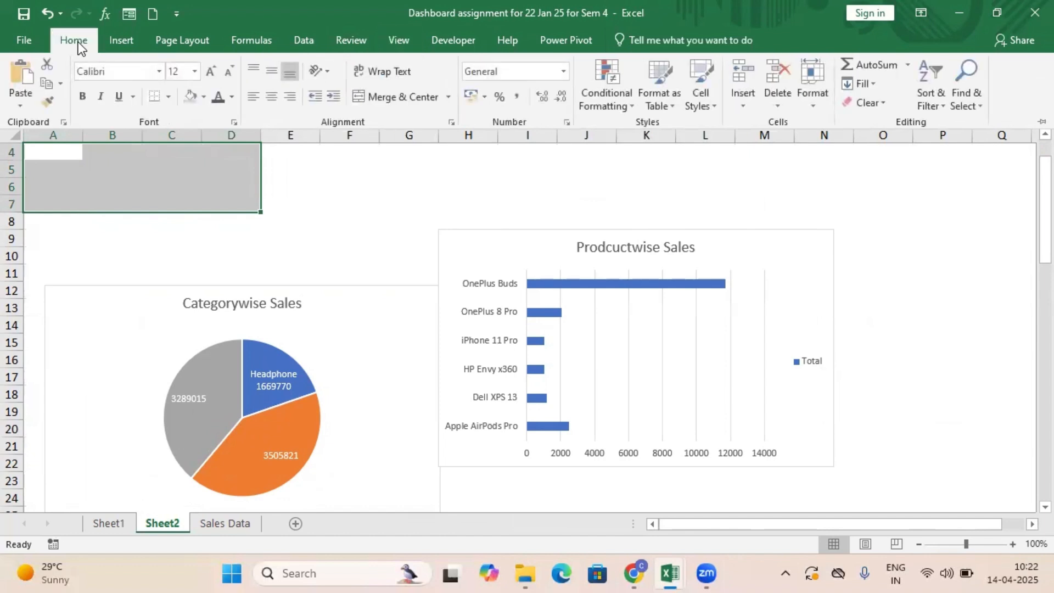
left_click(203, 99)
left_click(206, 150)
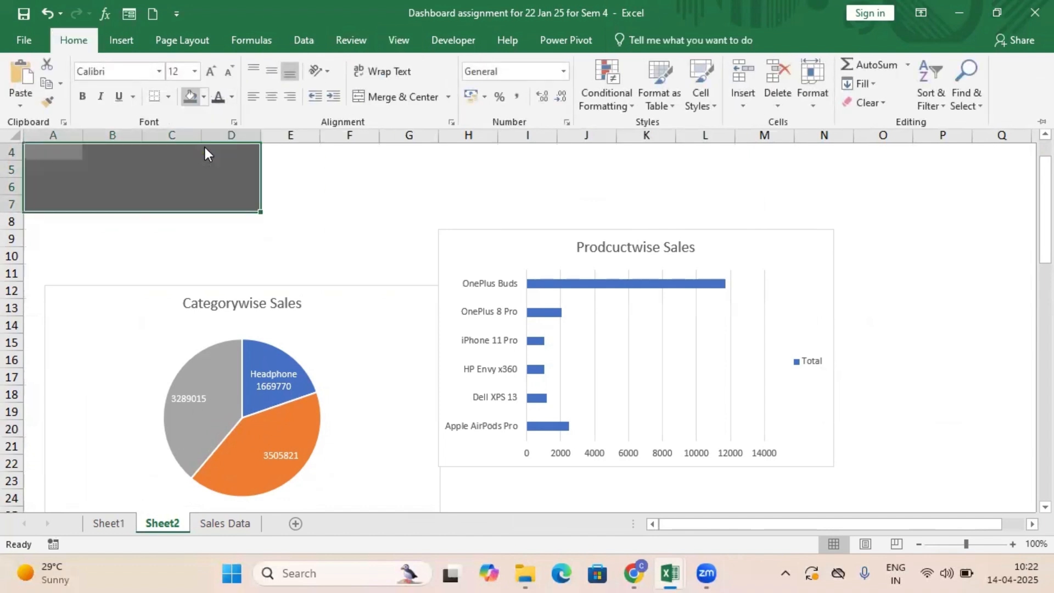
left_click_drag(29, 157, 1016, 481)
left_click(82, 40)
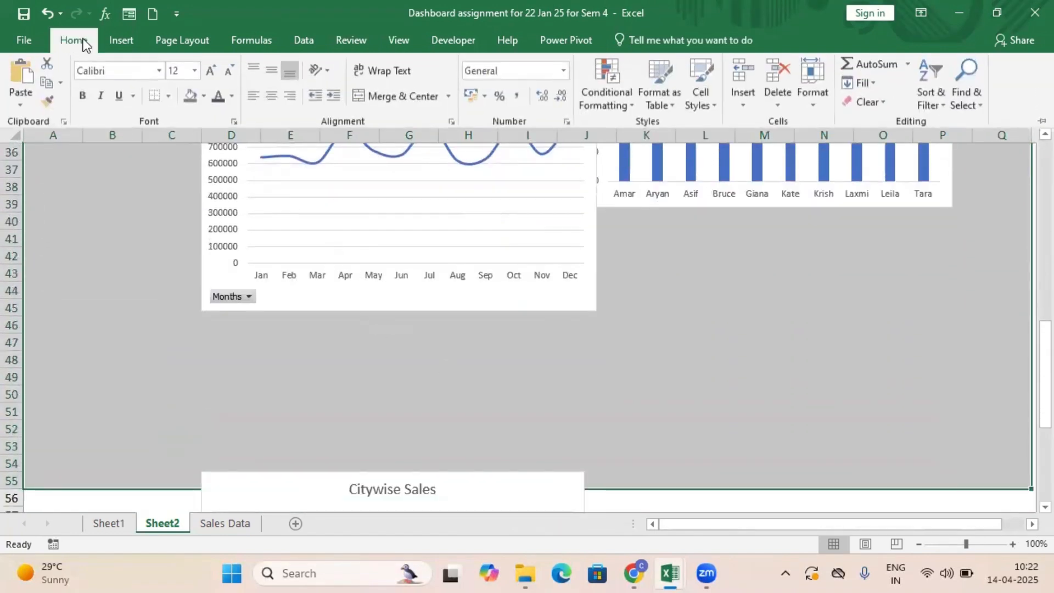
left_click(191, 96)
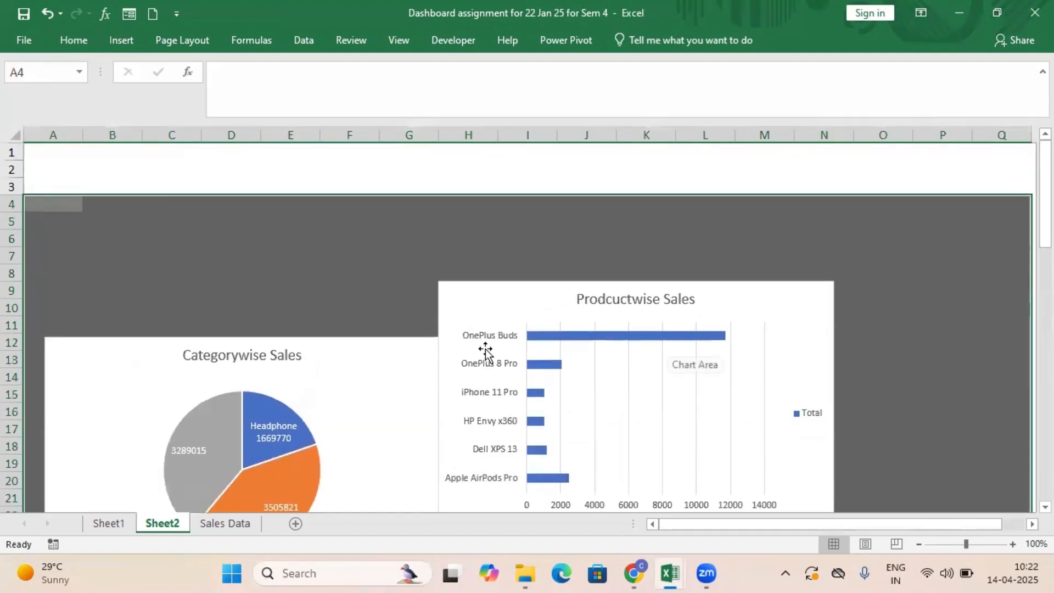
Place the Categorywise Sales chart at column D and the Prodcuctwise Sales chart directly beside it, both starting around row 8.
left_click_drag(543, 306, 701, 295)
left_click_drag(337, 379, 492, 317)
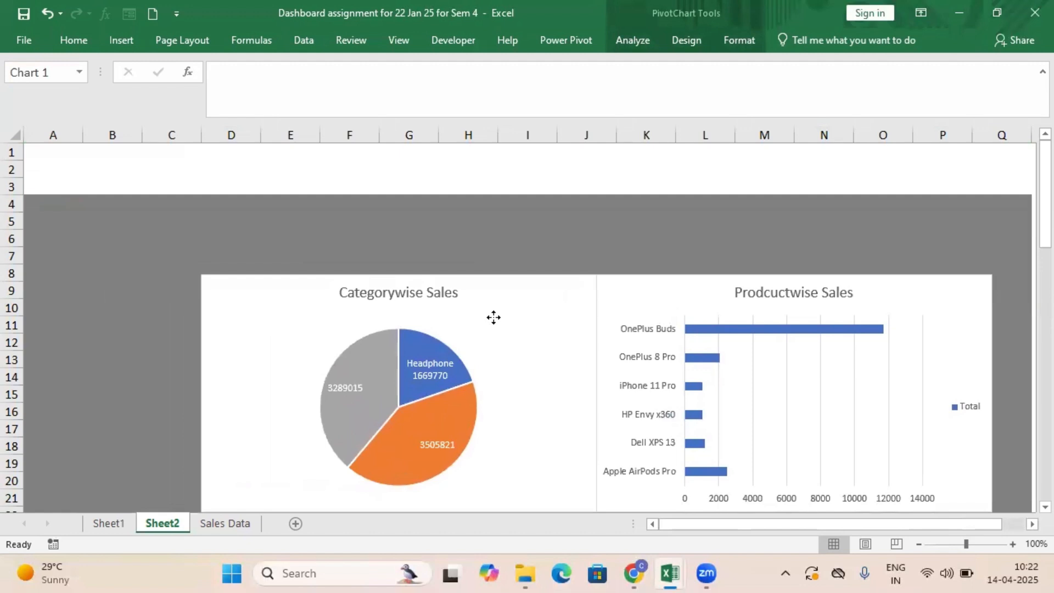
Insert a text box reading "Sales Data" in the gray area above the charts, starting at column F, row 4.
left_click(418, 251)
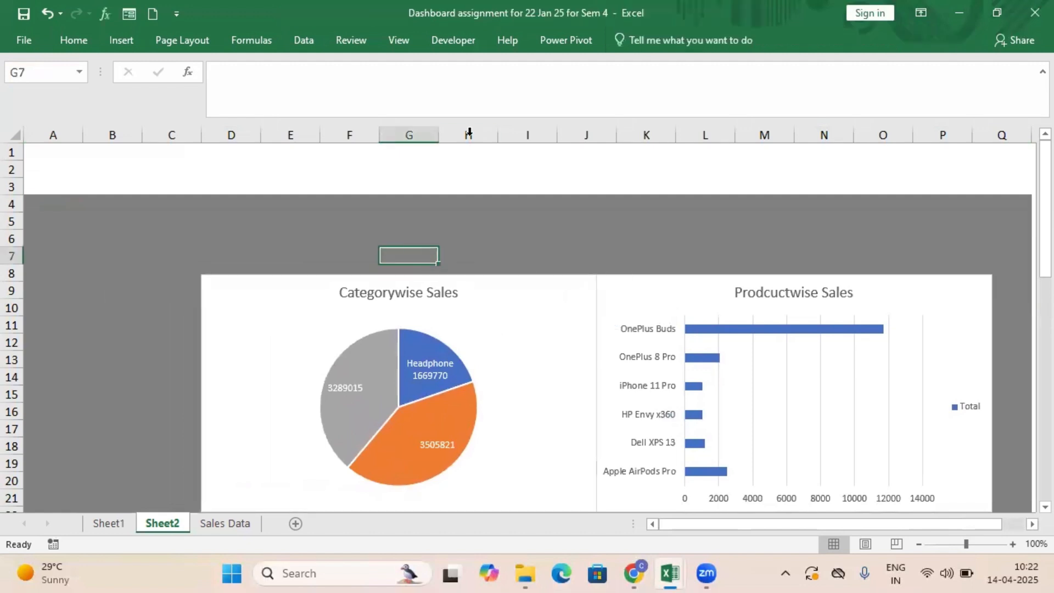
left_click(120, 37)
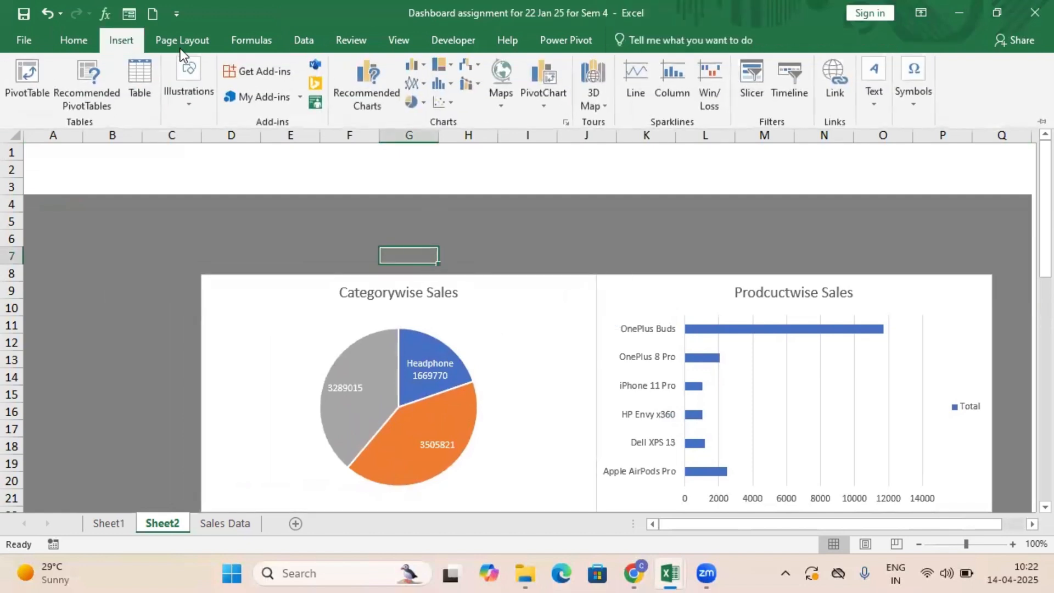
left_click(877, 102)
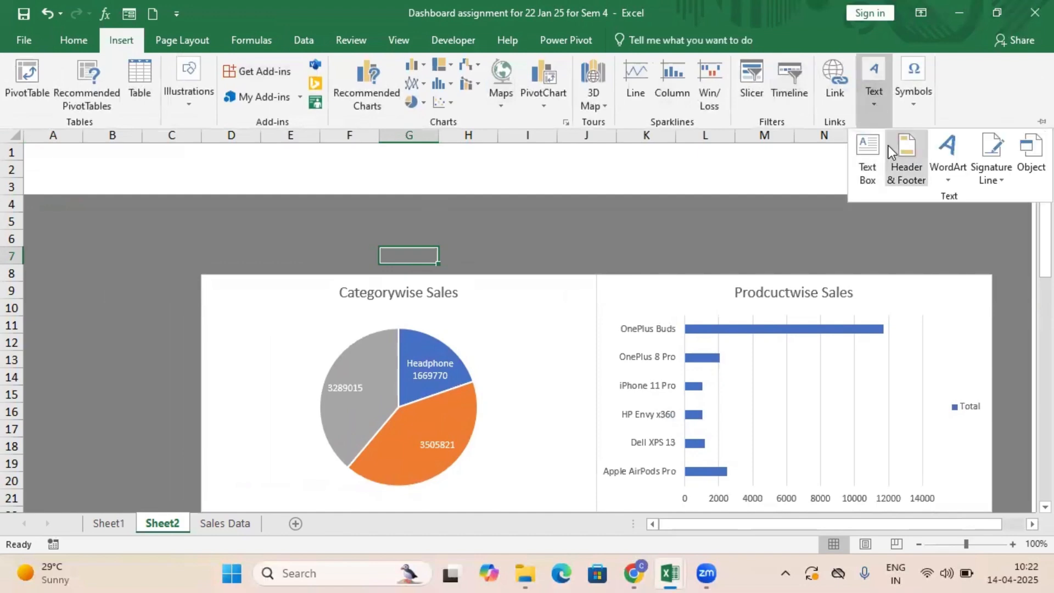
left_click(867, 156)
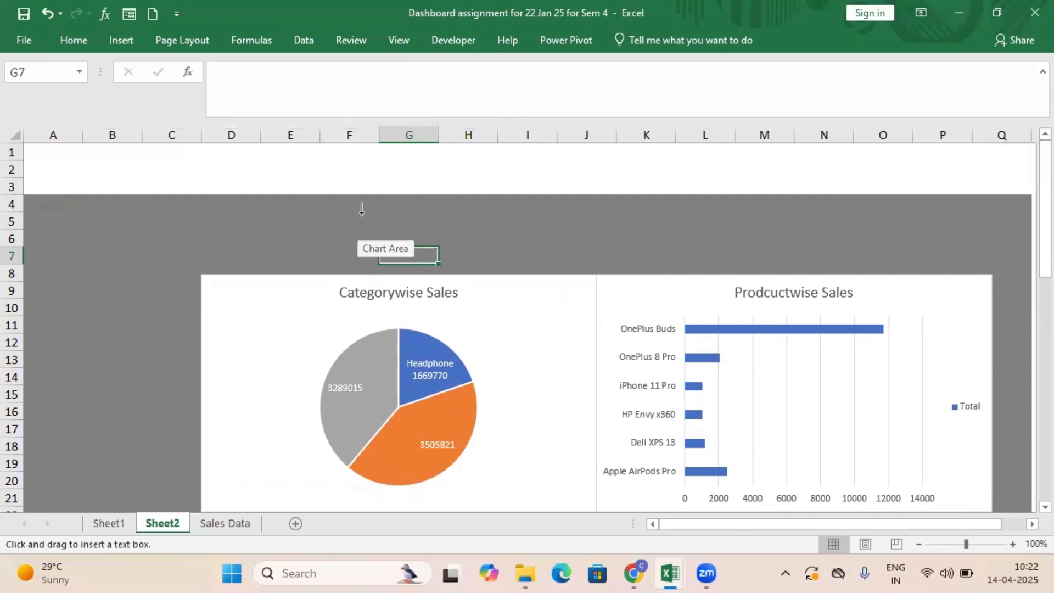
left_click(354, 200)
type("Sa")
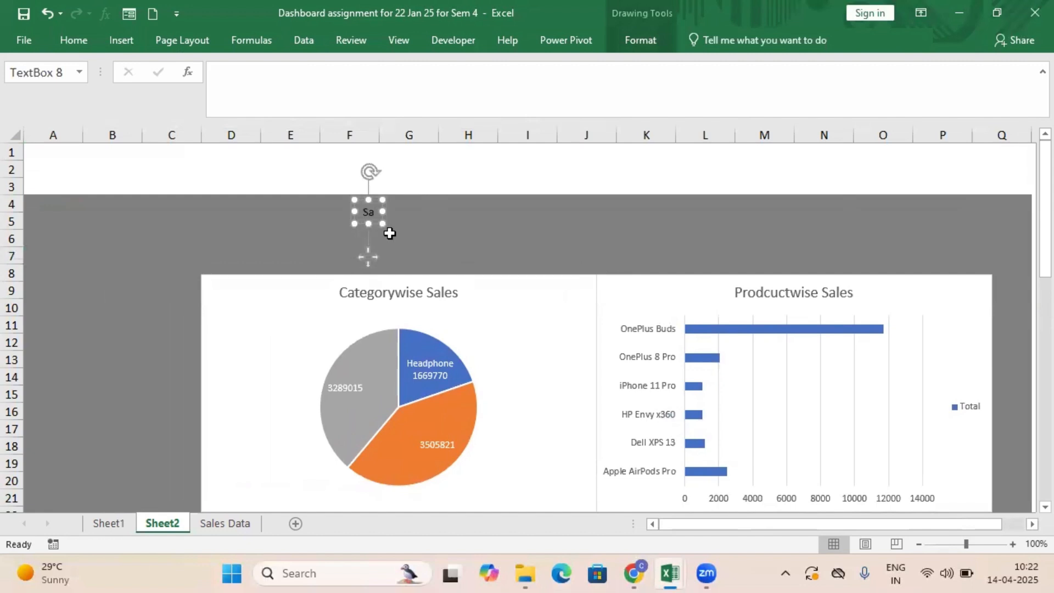
type("les Data")
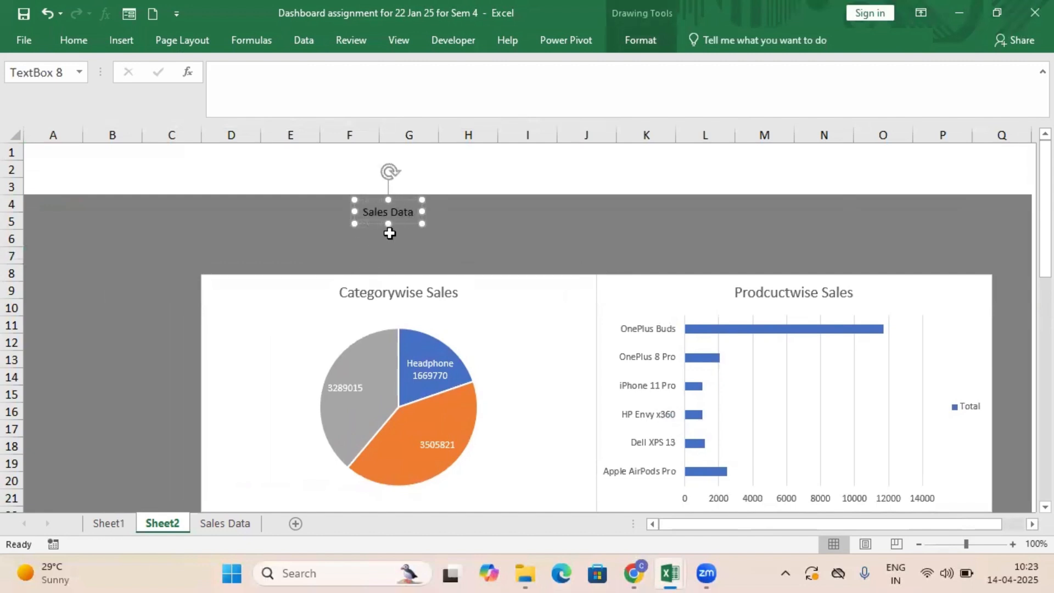
Set the Sales Data title text to font size 28 and color it white.
left_click_drag(415, 209, 349, 196)
left_click(86, 41)
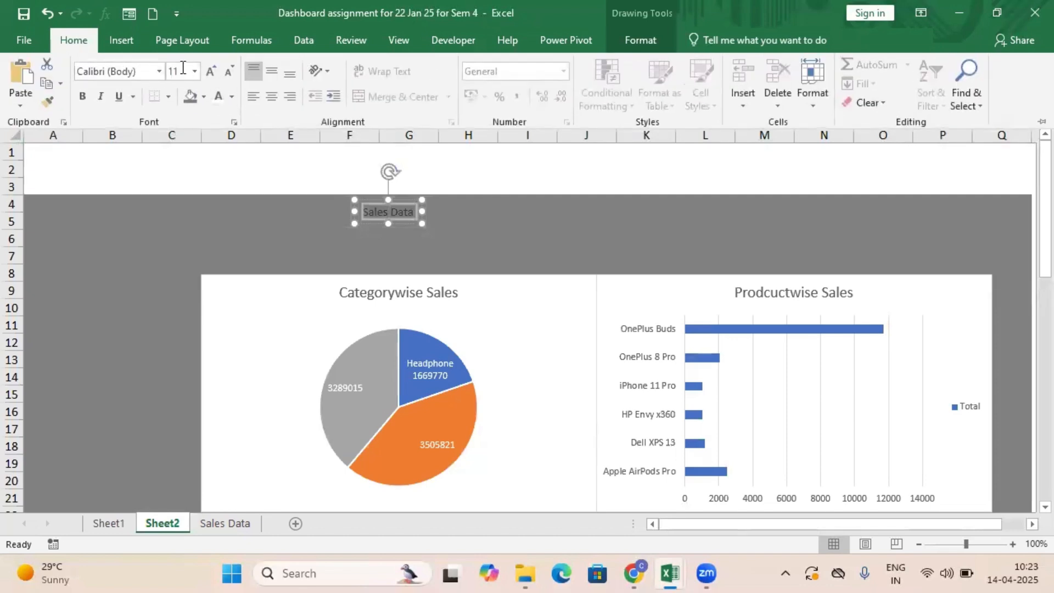
left_click(196, 73)
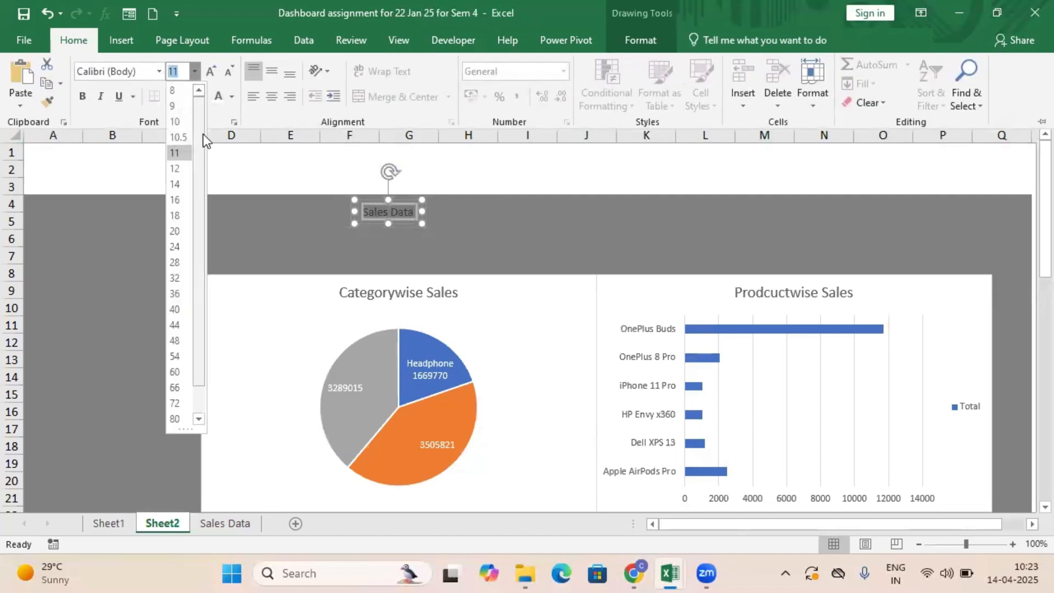
left_click(180, 258)
left_click(503, 219)
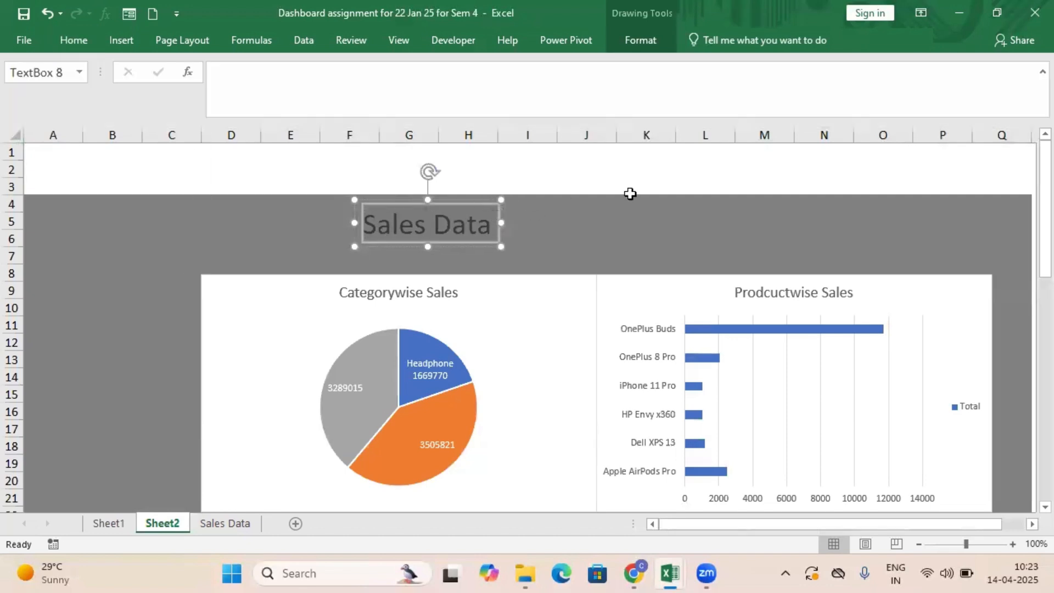
left_click_drag(365, 224, 491, 225)
left_click(83, 39)
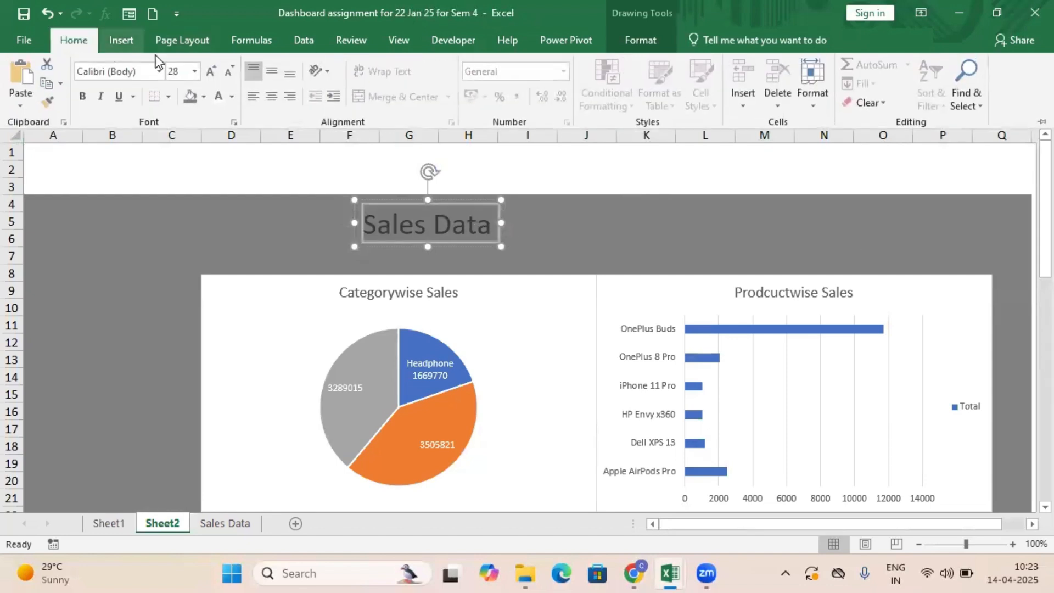
left_click(218, 96)
left_click(542, 241)
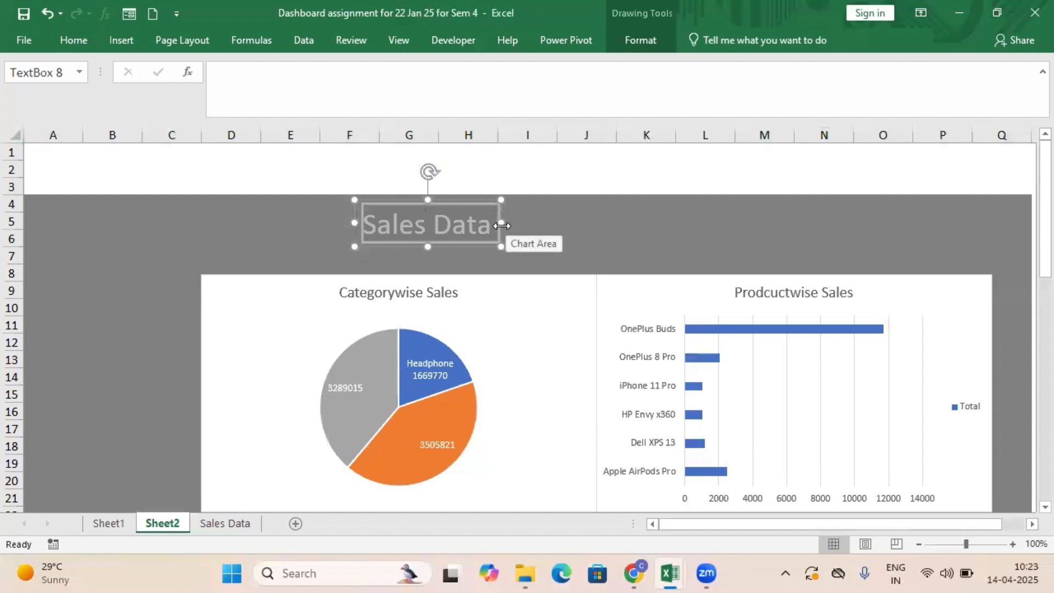
Stretch the Sales Data title box from column A to the start of column Q and center its text.
left_click_drag(501, 223, 987, 299)
left_click_drag(354, 223, 31, 258)
left_click(74, 41)
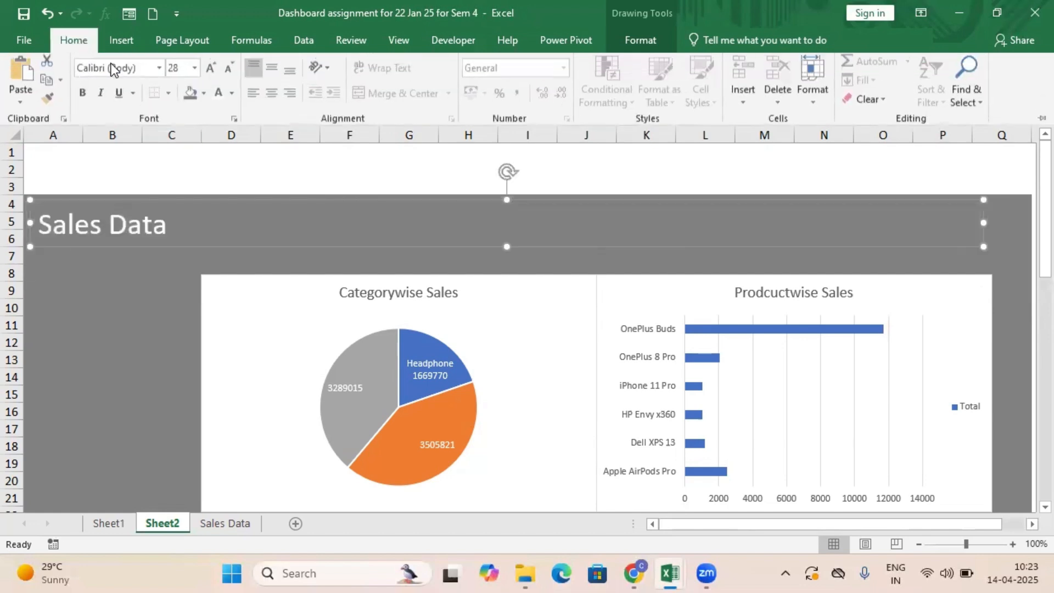
left_click(272, 97)
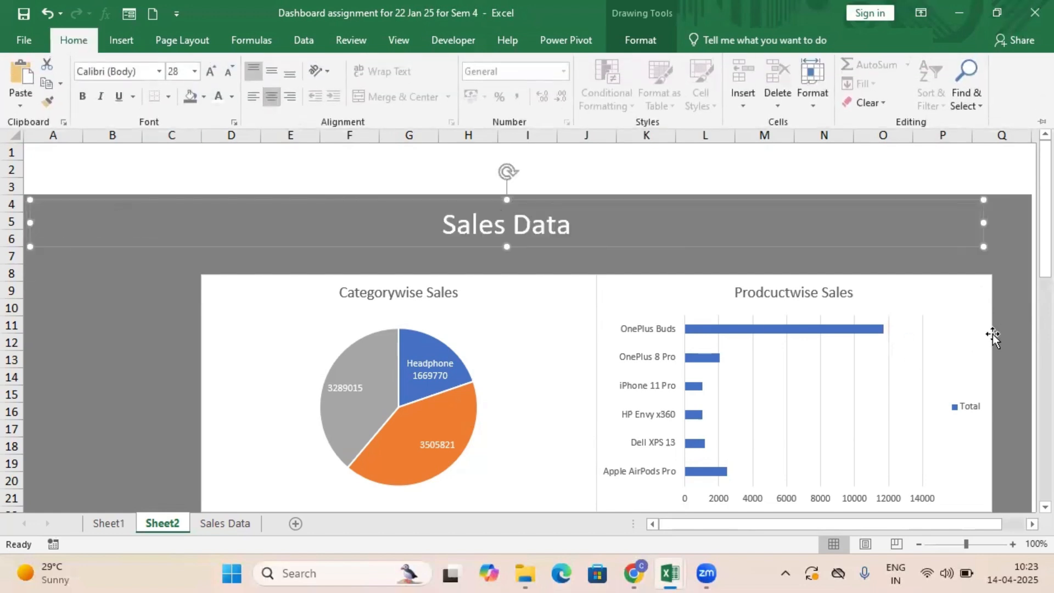
Place the Monthwise Sales and Sales Rep wise Amount charts side by side just beneath the two upper charts, starting around row 22.
left_click(515, 335)
left_click(515, 330)
scroll(518, 330, "down", 1)
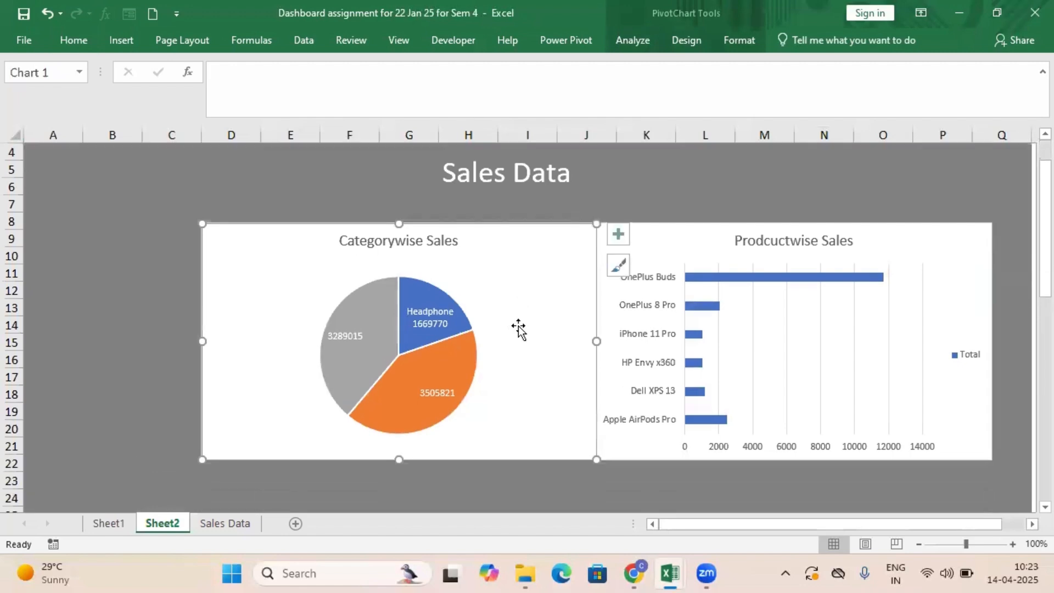
scroll(518, 329, "down", 3)
left_click(604, 395)
left_click_drag(605, 396, 640, 336)
scroll(529, 351, "down", 3)
left_click_drag(501, 358, 502, 191)
scroll(790, 301, "up", 2)
left_click(722, 315)
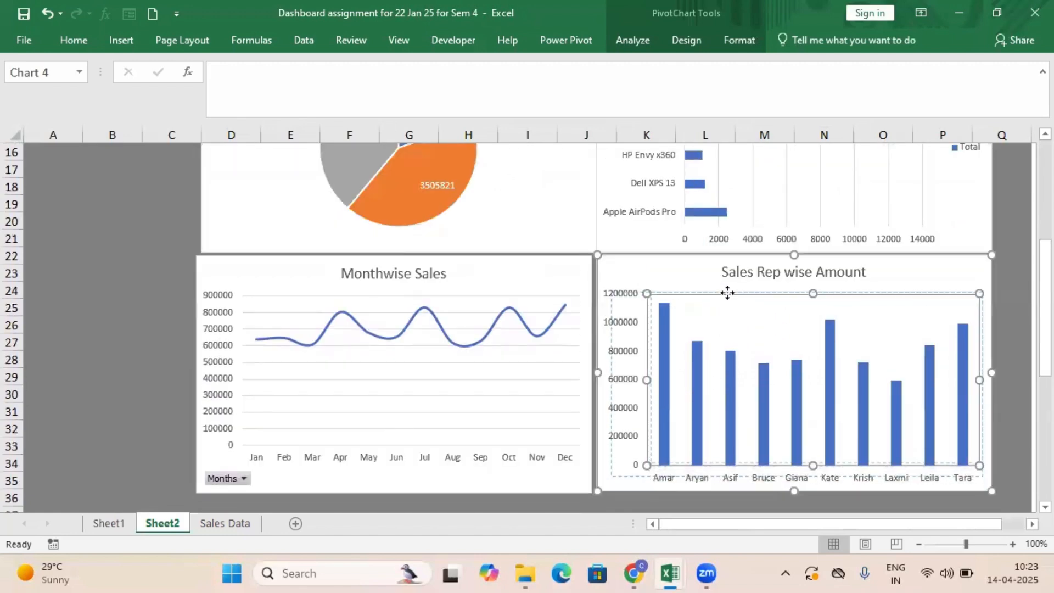
left_click_drag(728, 293, 709, 279)
left_click_drag(561, 276, 564, 283)
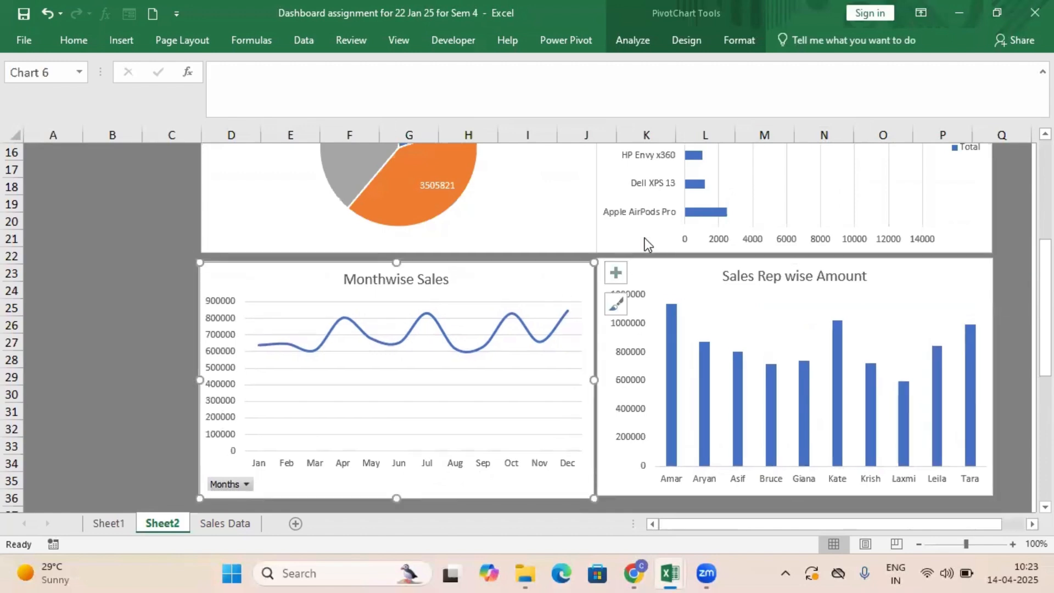
Cut the Citywise Sales chart located around rows 55 to 68, below the other charts.
scroll(659, 381, "down", 11)
left_click(510, 269)
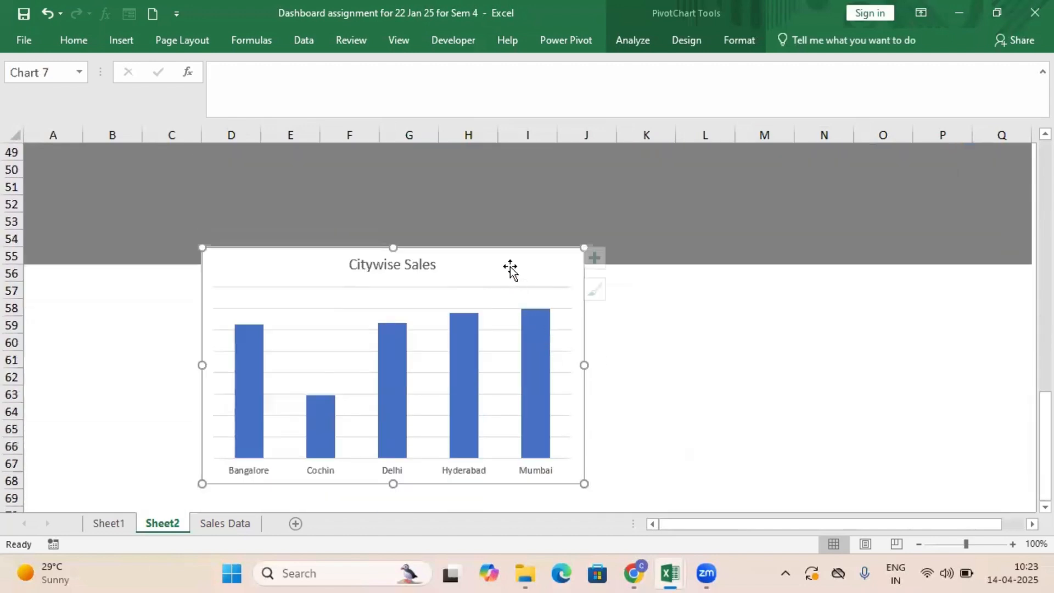
right_click(510, 269)
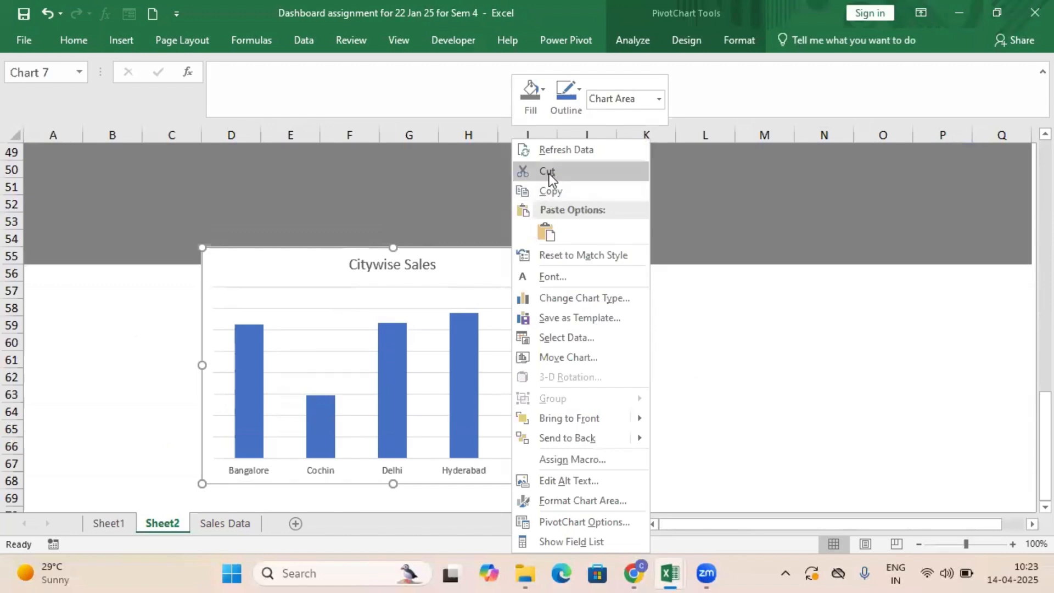
left_click(549, 177)
scroll(510, 298, "up", 14)
scroll(511, 299, "down", 4)
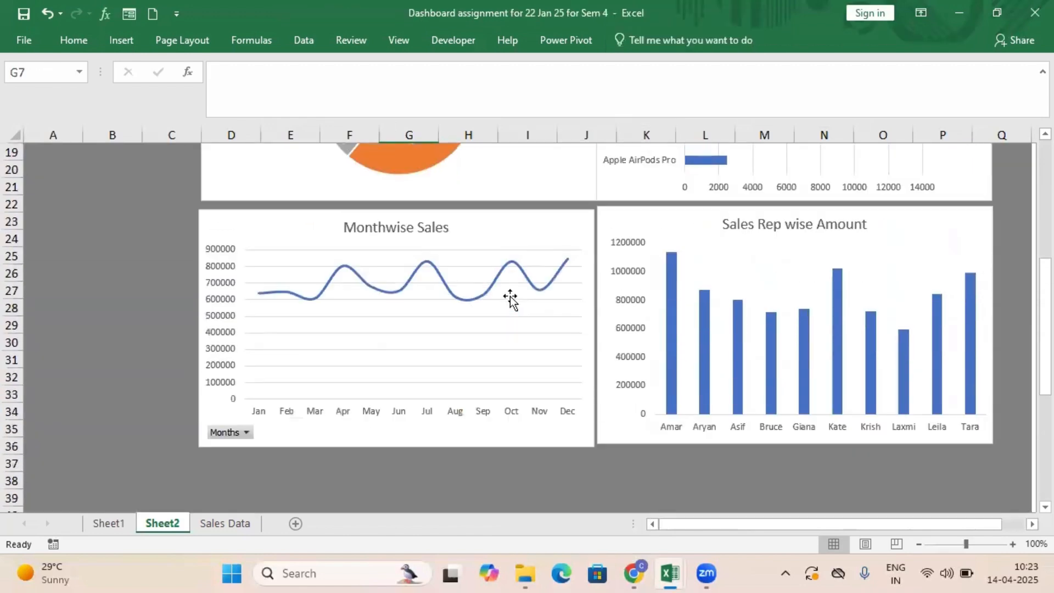
scroll(510, 299, "up", 6)
Delete the Total legend from the Prodcuctwise Sales chart.
left_click(829, 357)
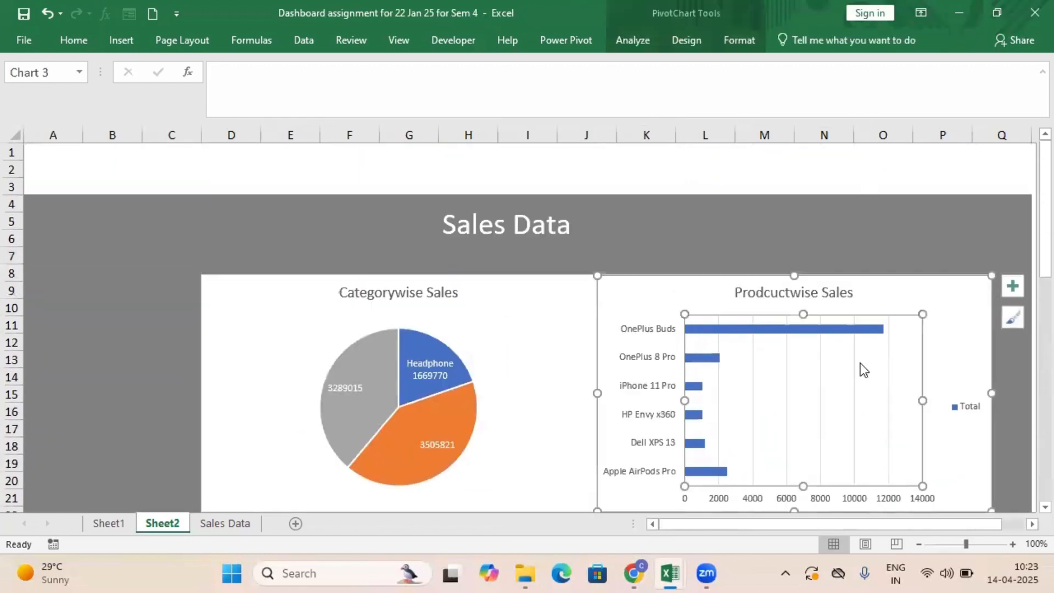
left_click(959, 407)
key("Delete")
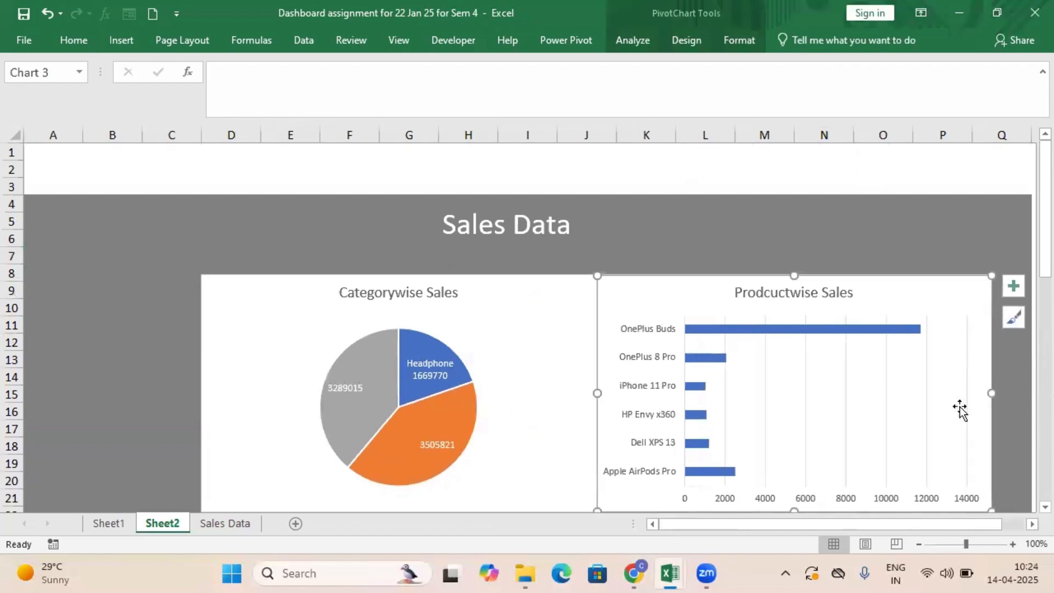
left_click(500, 417)
left_click_drag(598, 270, 471, 318)
left_click(385, 360)
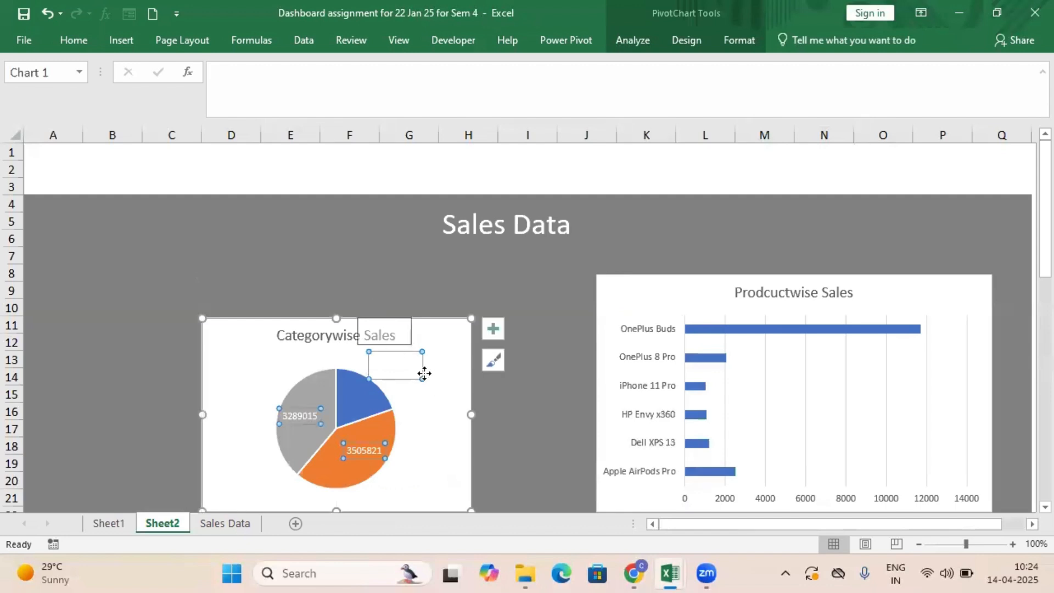
left_click(493, 361)
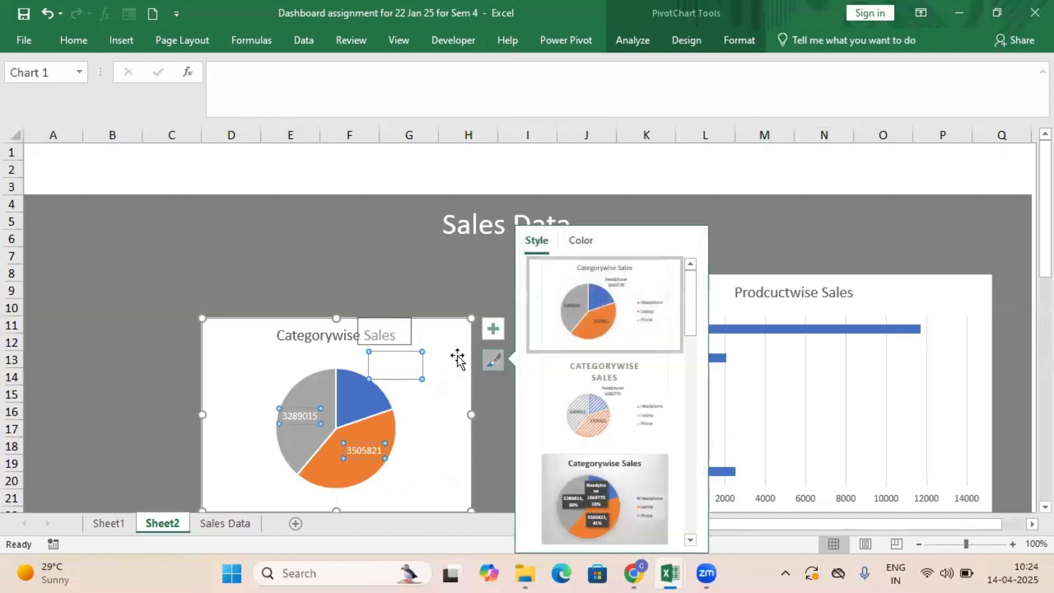
left_click(46, 12)
Shrink the Categorywise Sales chart slightly and position it over columns C to I, about rows 9 to 20.
left_click_drag(482, 313, 434, 304)
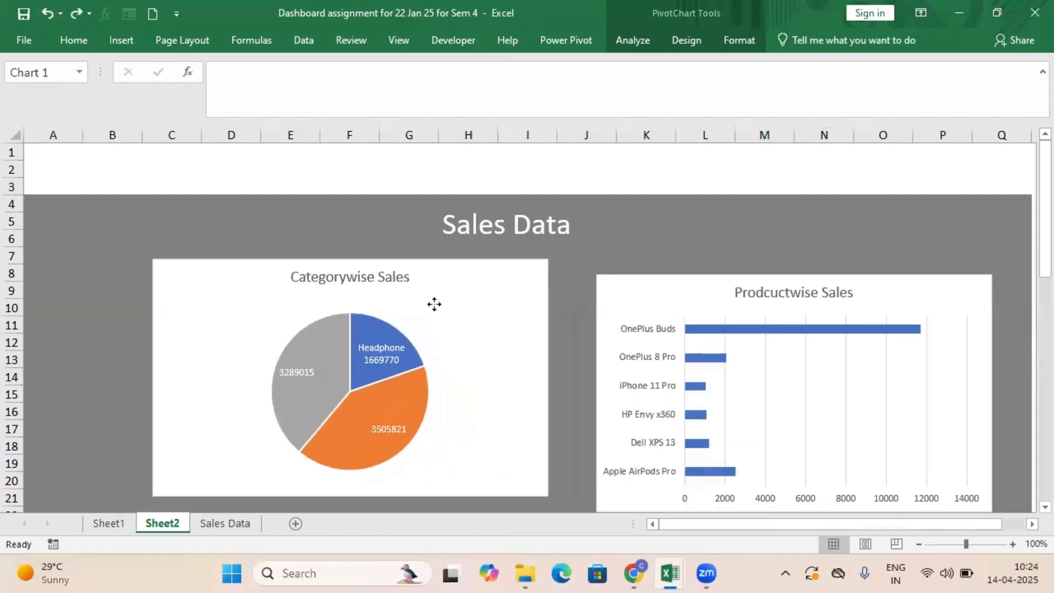
left_click_drag(548, 259, 510, 305)
left_click_drag(466, 346, 493, 321)
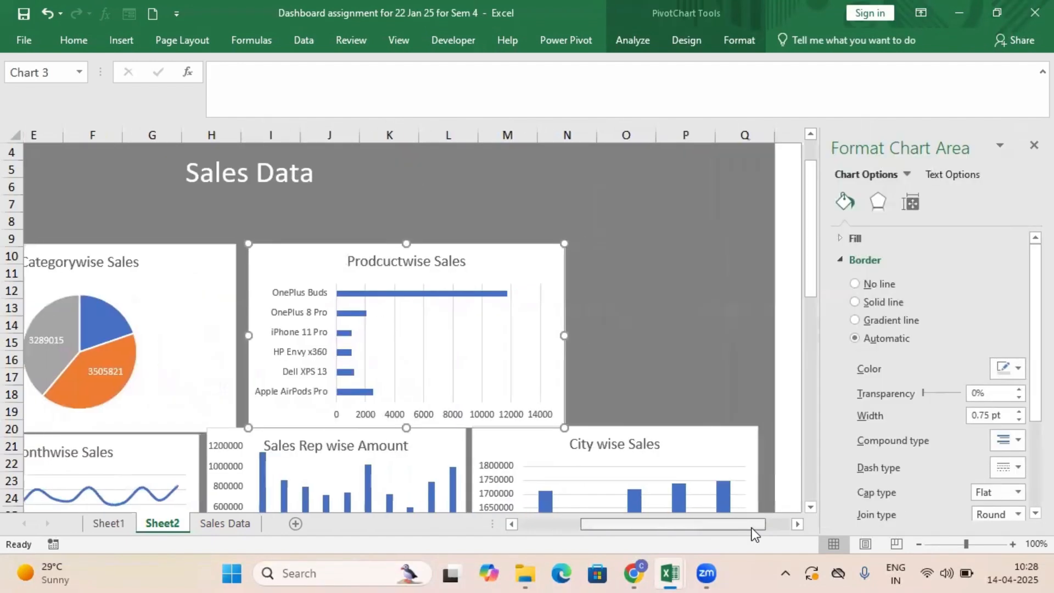
Widen the Prodcuctwise Sales chart until its right edge reaches column Q.
scroll(588, 334, "left", 1)
left_click_drag(588, 335, 775, 351)
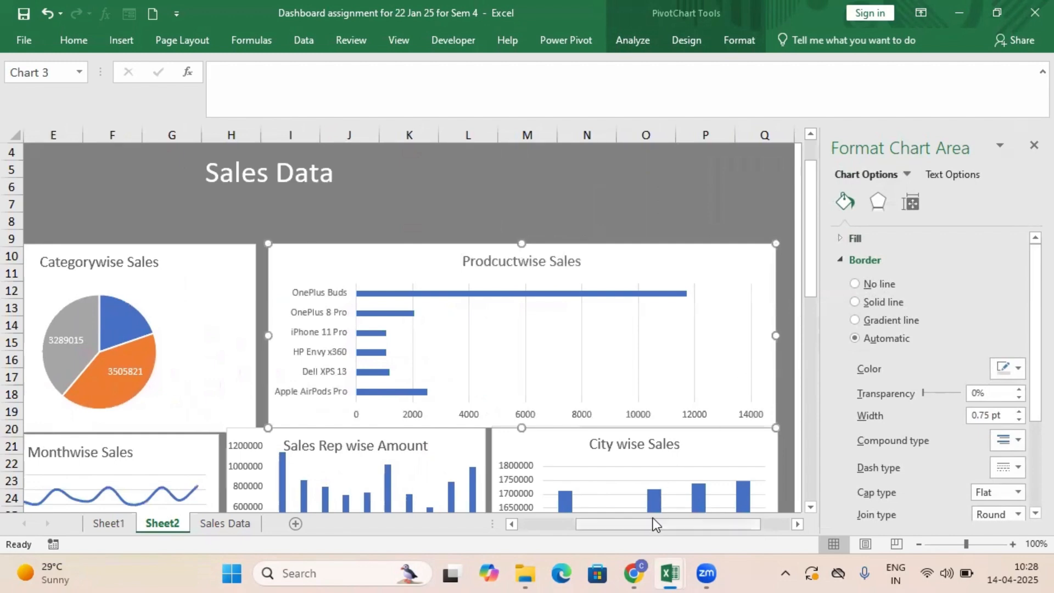
Narrow the Sales Rep wise Amount chart from its left edge and widen the Monthwise Sales chart to match the Categorywise Sales chart above.
left_click_drag(648, 523, 574, 523)
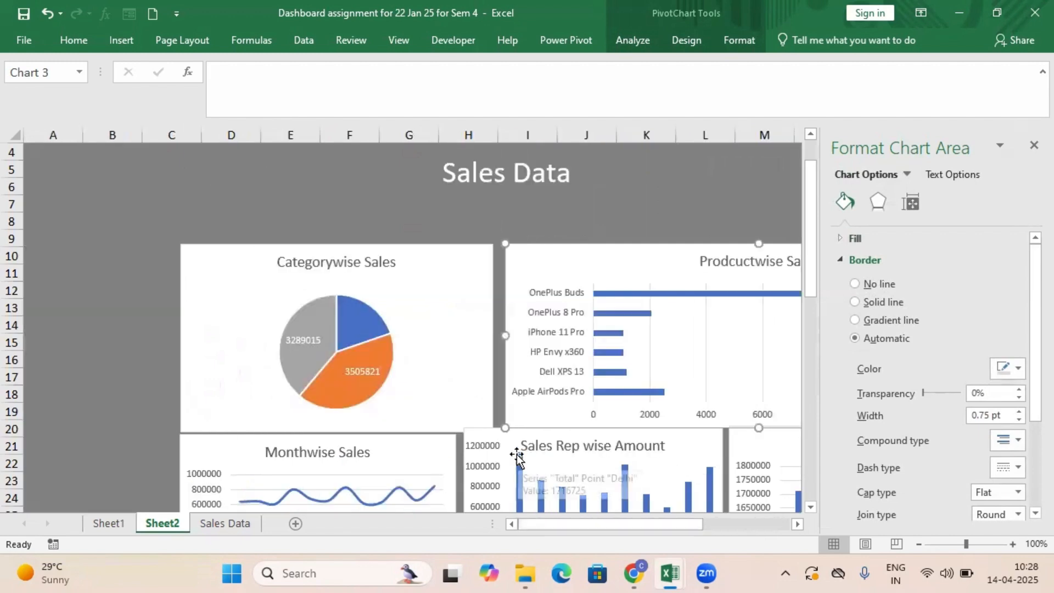
left_click(604, 500)
scroll(661, 479, "down", 2)
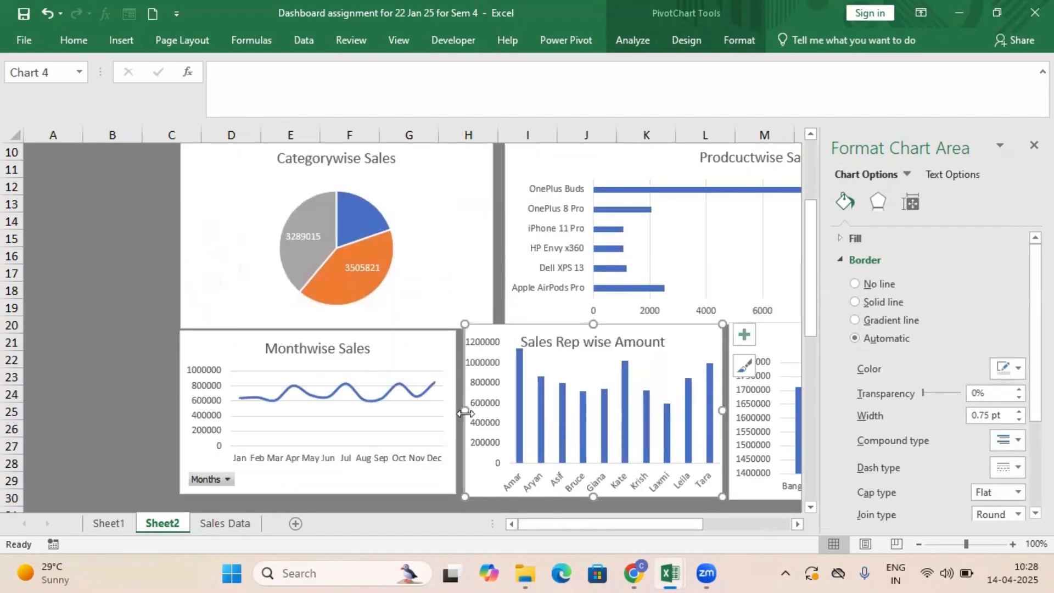
left_click_drag(465, 413, 490, 429)
left_click(420, 431)
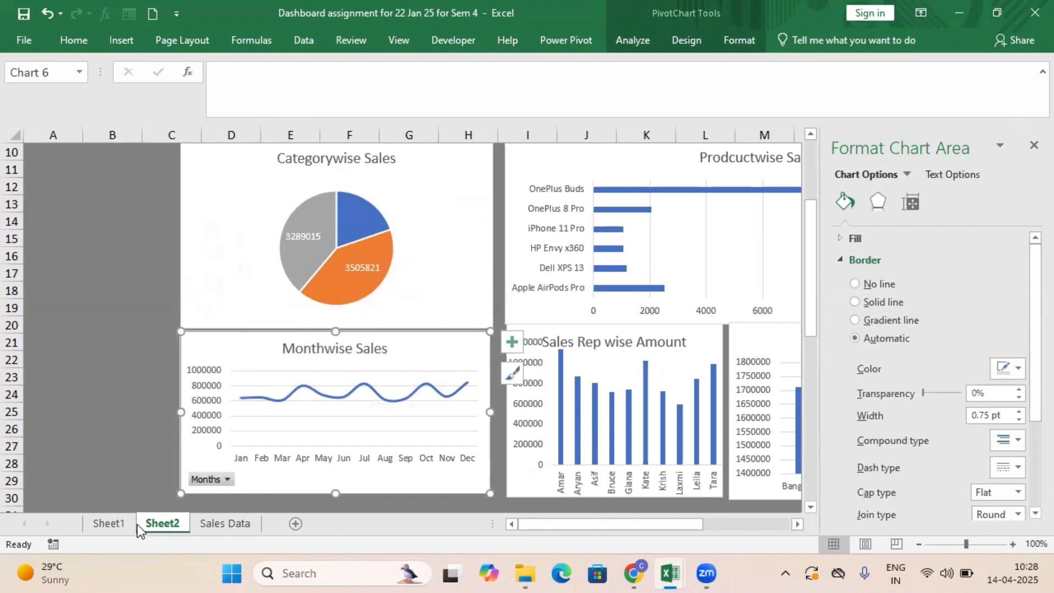
Look over the PivotTables on Sheet1 and the Sales Data sheet, and return to the dashboard on Sheet2.
left_click(121, 525)
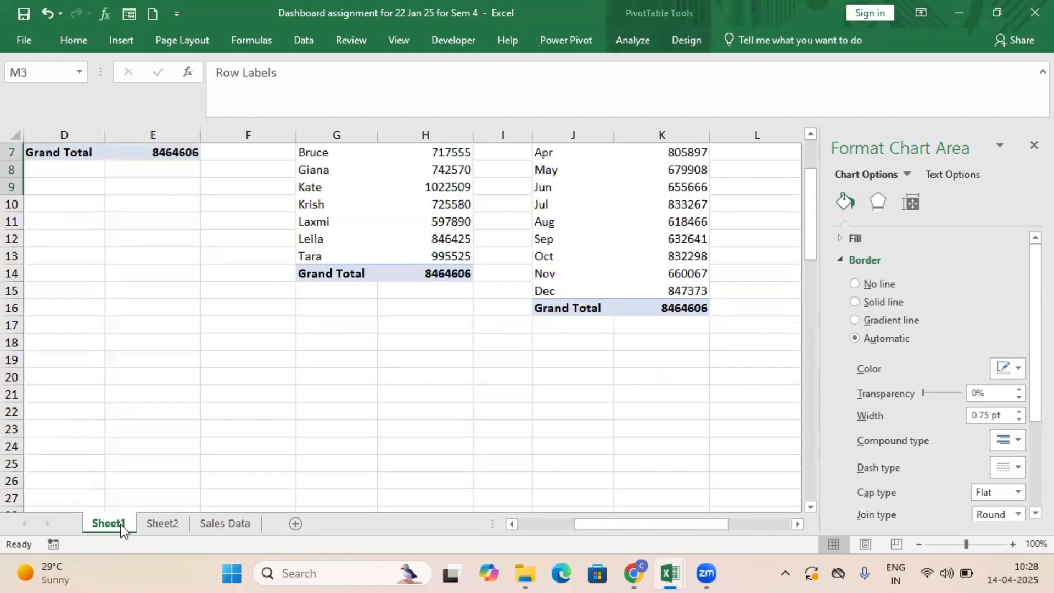
left_click(177, 519)
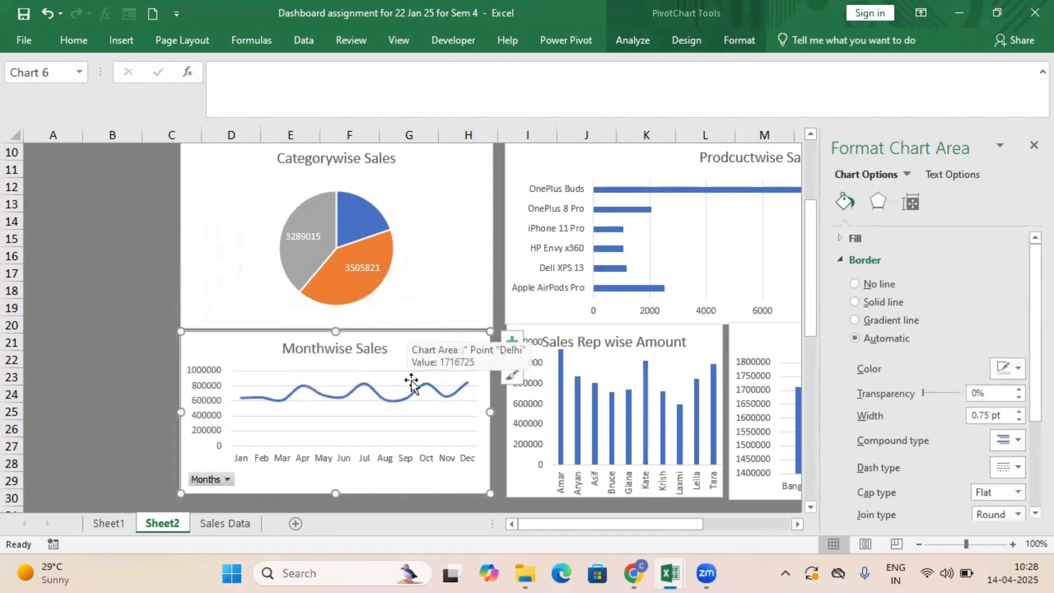
left_click(232, 519)
left_click(111, 518)
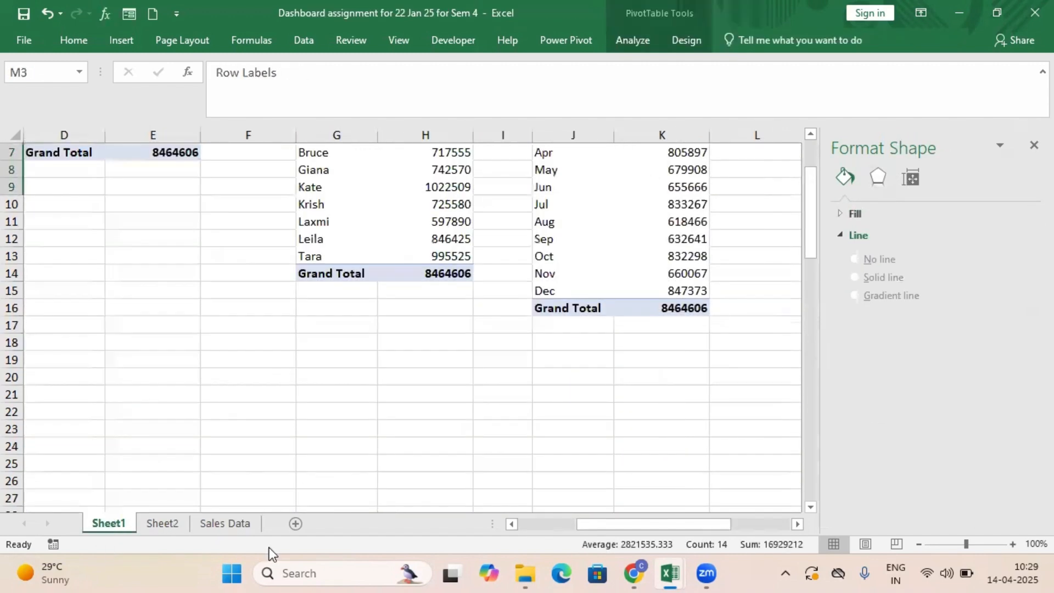
left_click(168, 526)
Insert a Months slicer for the Categorywise Sales chart on Sheet2.
left_click(432, 280)
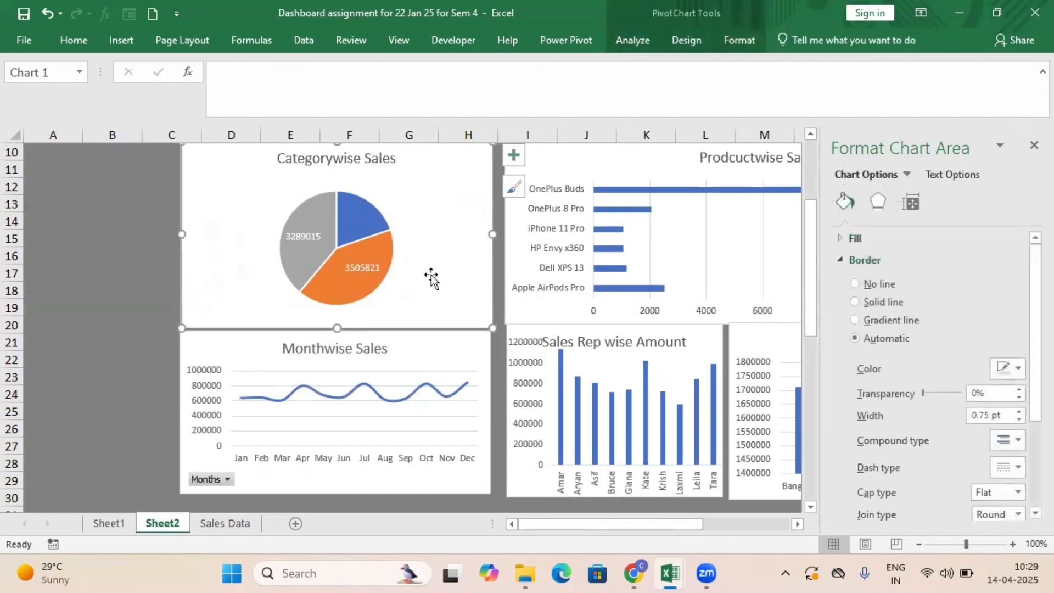
left_click(117, 42)
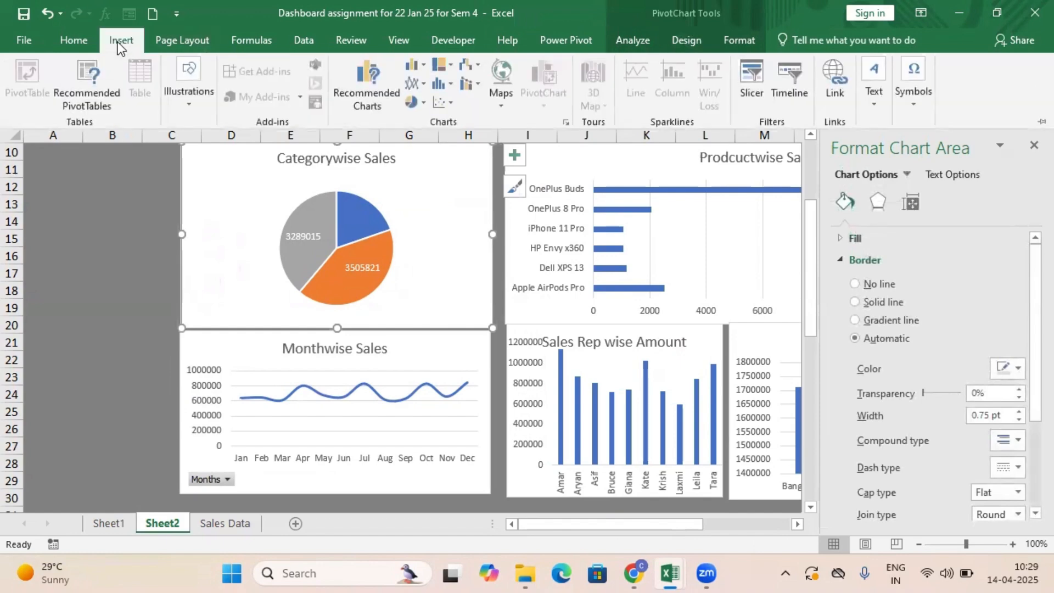
left_click(754, 77)
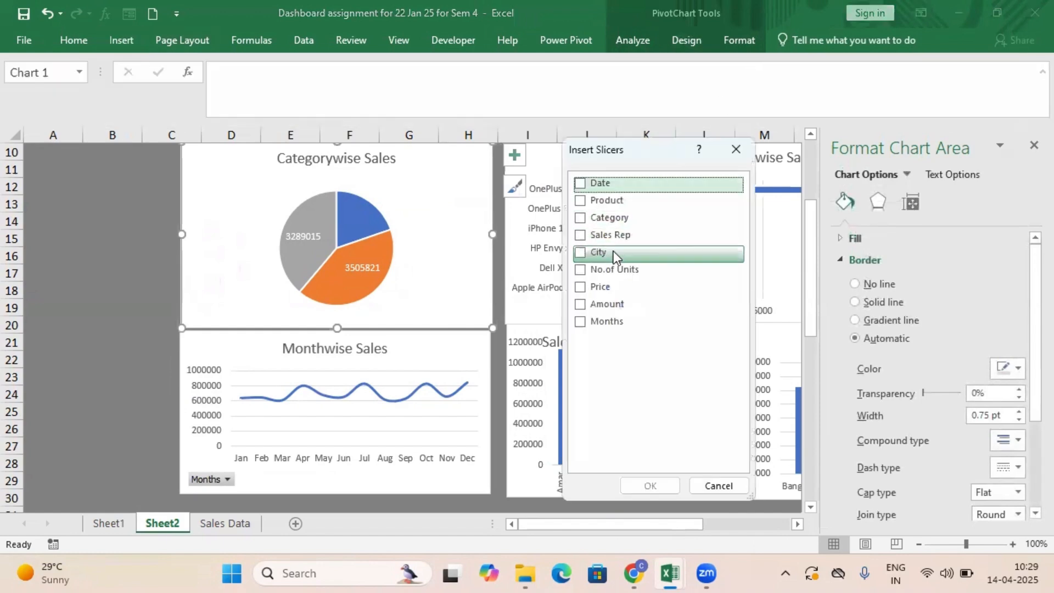
left_click(582, 321)
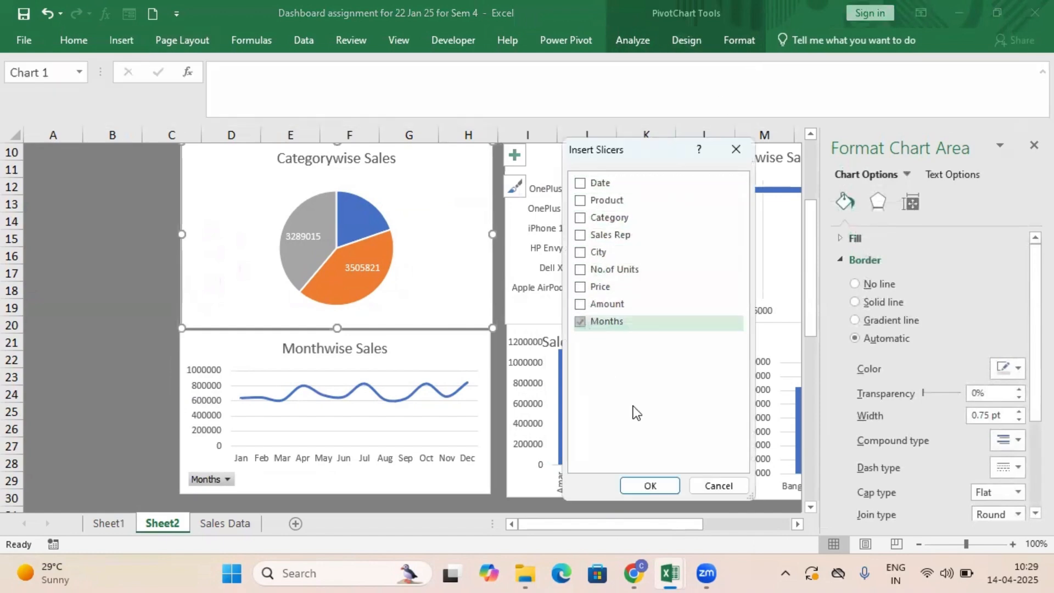
left_click(648, 487)
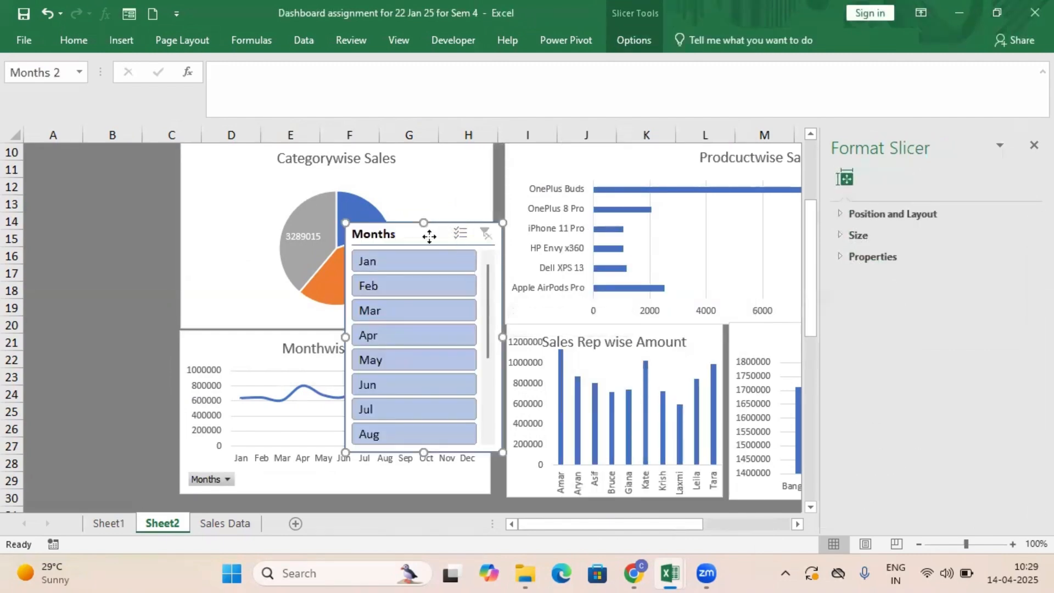
Place the Months slicer over columns A to C beside the Categorywise Sales chart and arrange its buttons in 3 columns.
left_click_drag(429, 236, 129, 143)
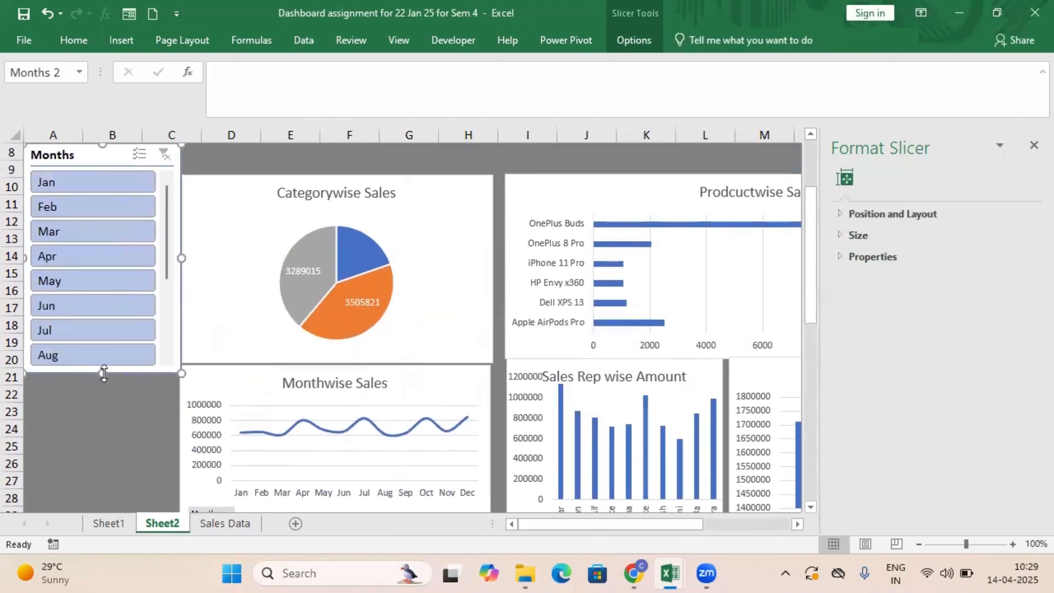
left_click(640, 15)
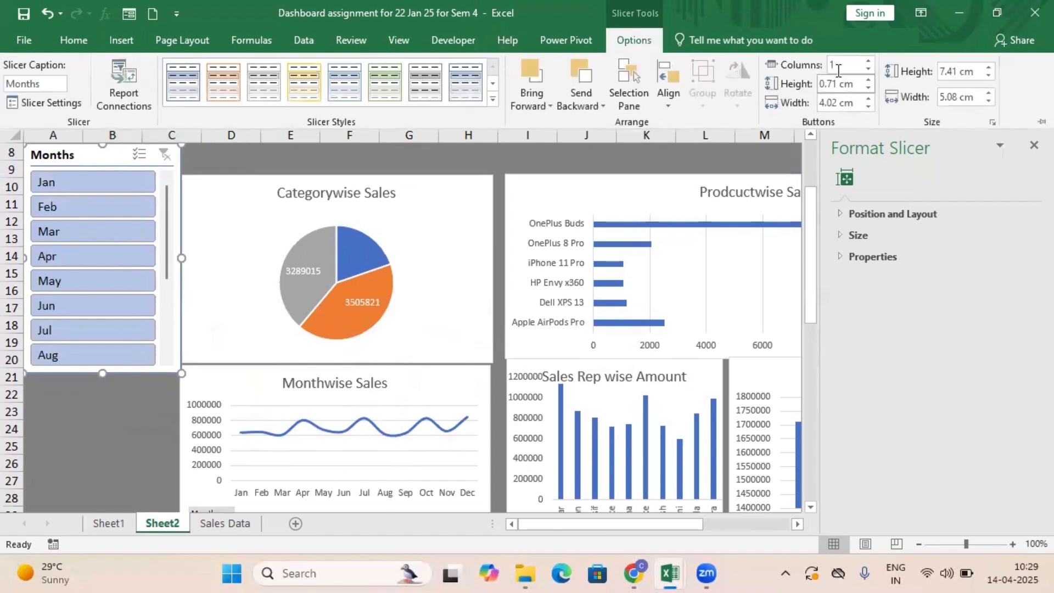
double_click(868, 62)
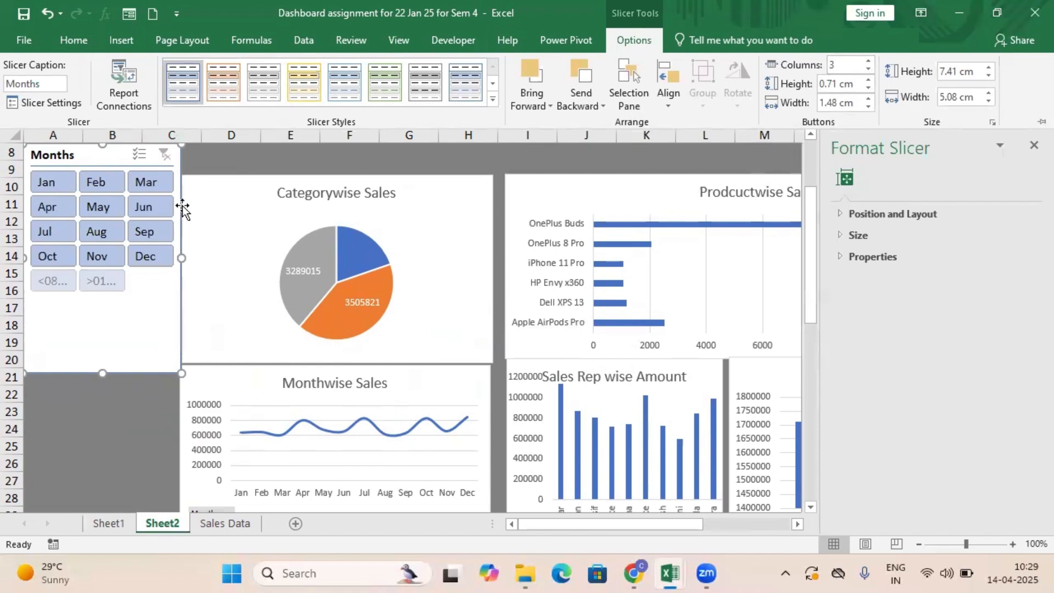
Open the slicer settings of the Months slicer.
right_click(62, 175)
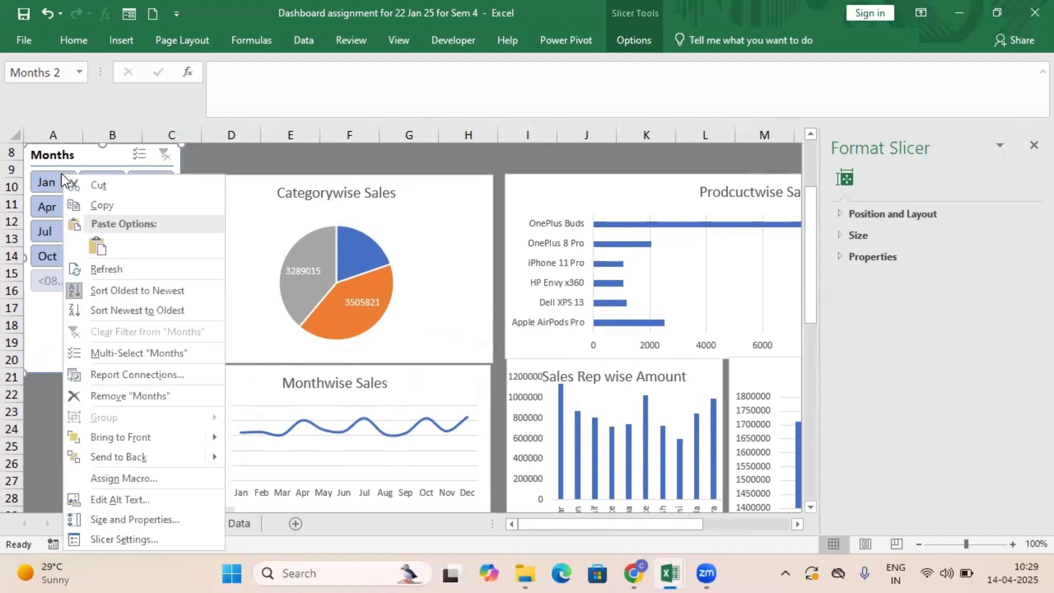
left_click(117, 539)
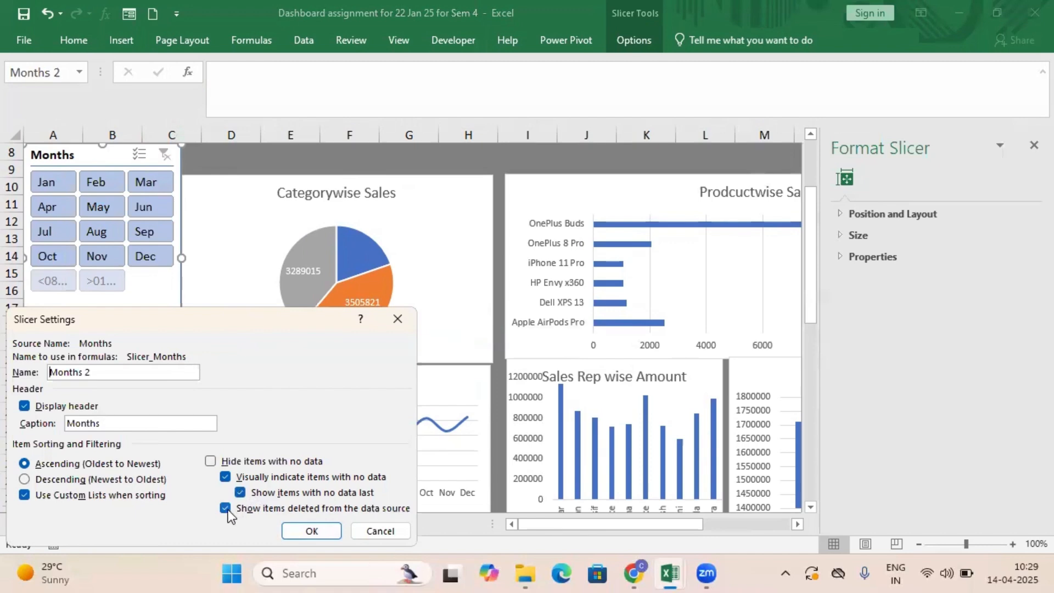
Hide items with no data in the Months slicer and shorten the slicer to end at about row 14.
left_click(212, 461)
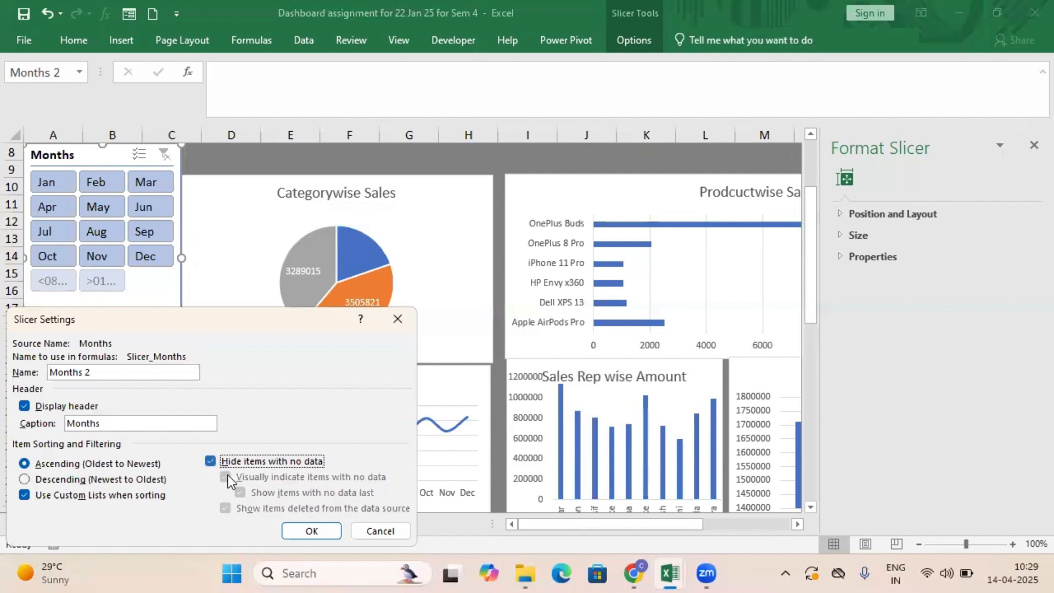
left_click(312, 531)
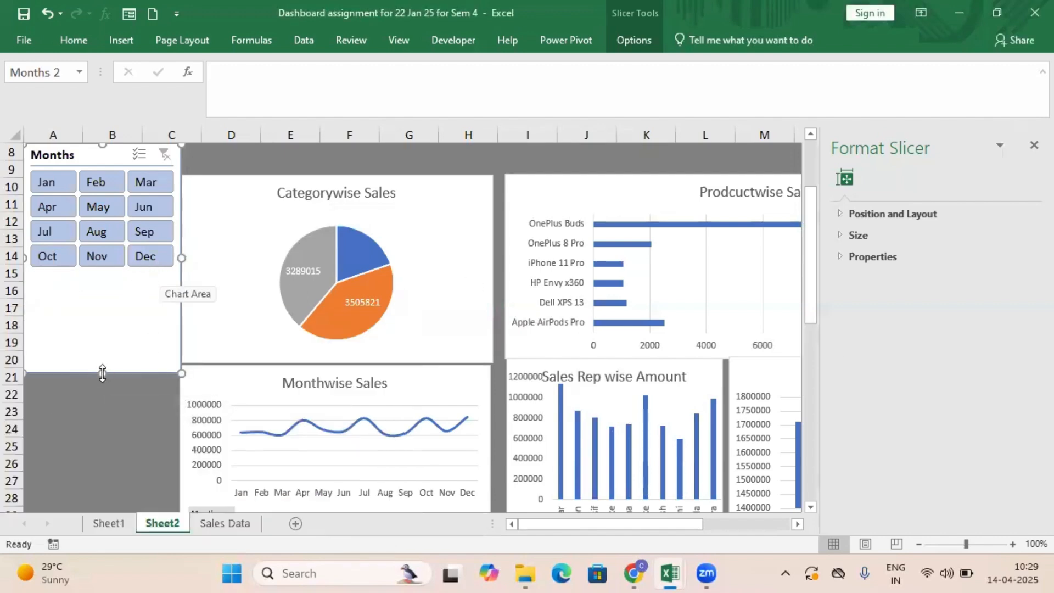
left_click_drag(102, 373, 103, 269)
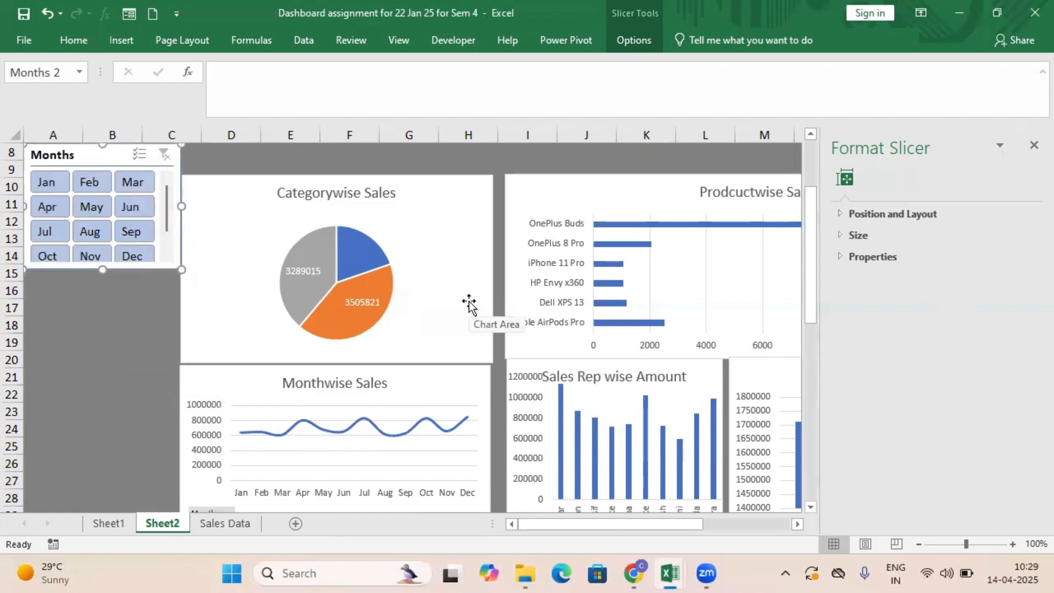
left_click(121, 40)
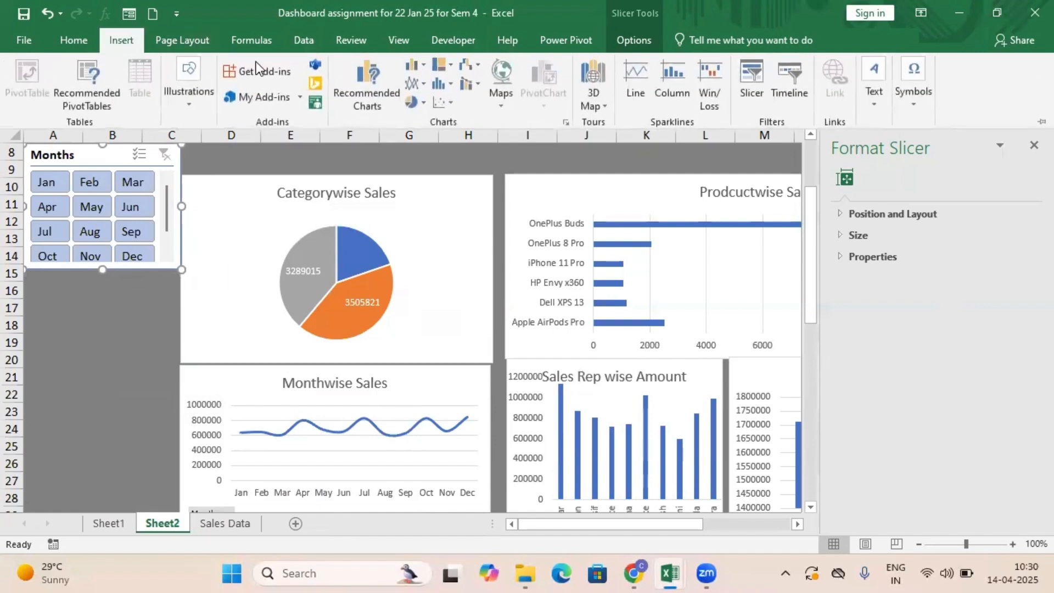
left_click(743, 75)
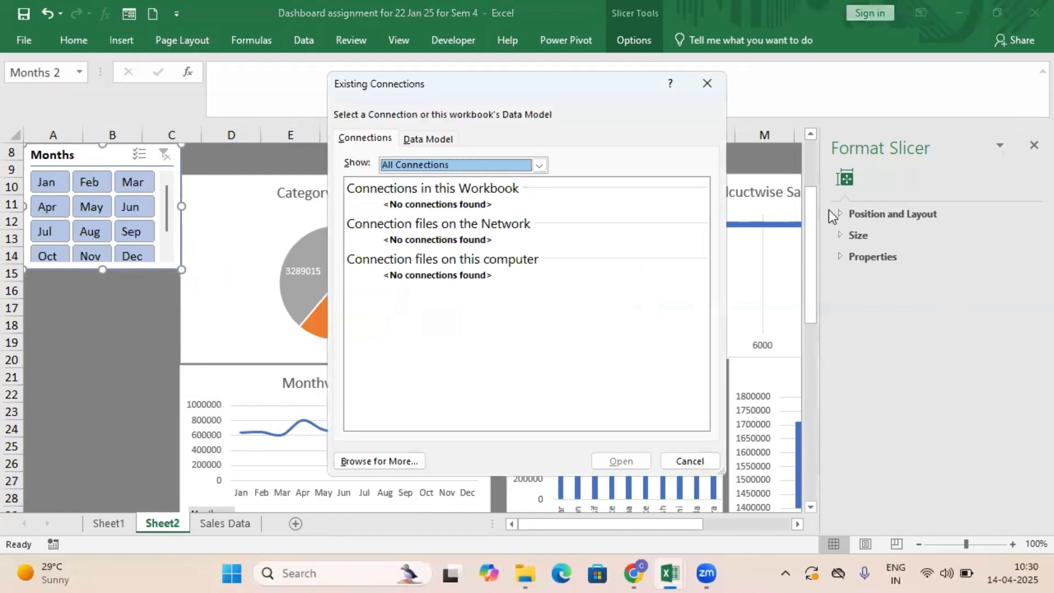
left_click(711, 84)
Insert a Category slicer for the Categorywise Sales chart.
left_click(239, 227)
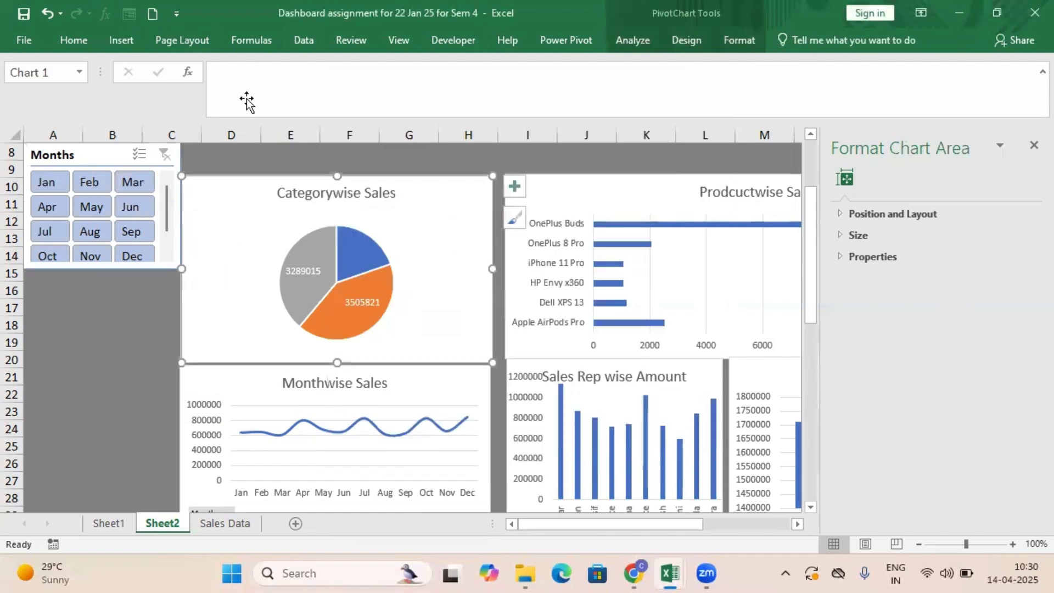
left_click(122, 40)
left_click(751, 101)
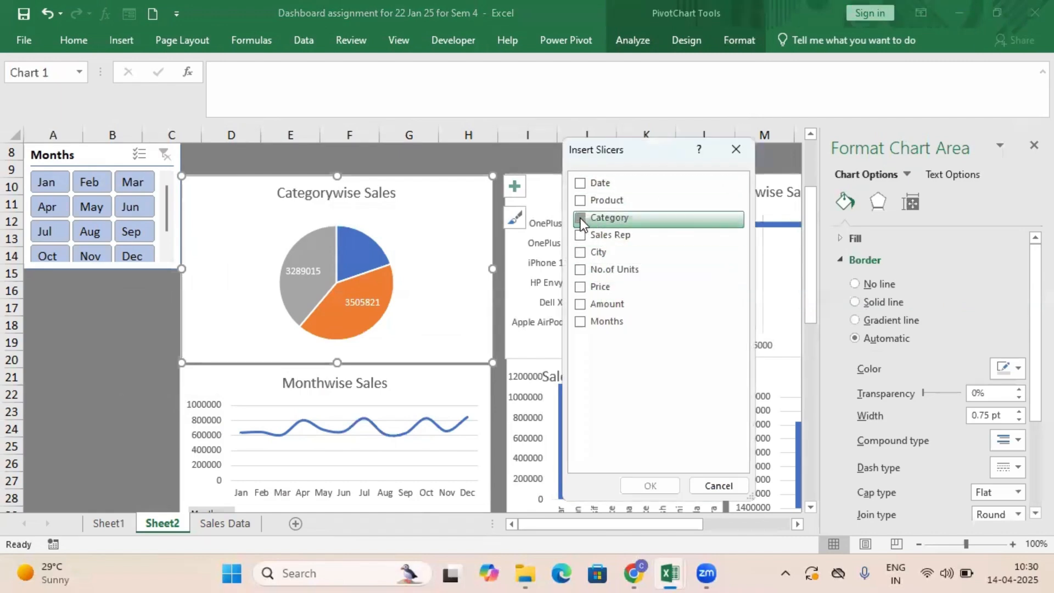
left_click(581, 218)
left_click(662, 486)
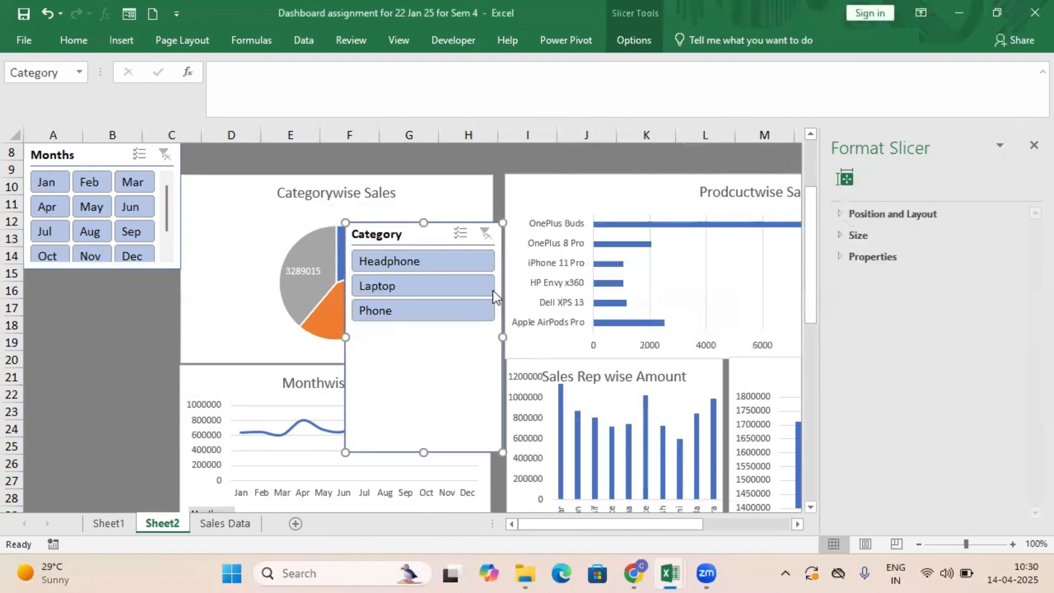
Place the Category slicer directly below the Months slicer and resize it to fit columns A to C, rows 15 to 20.
left_click_drag(432, 233, 115, 283)
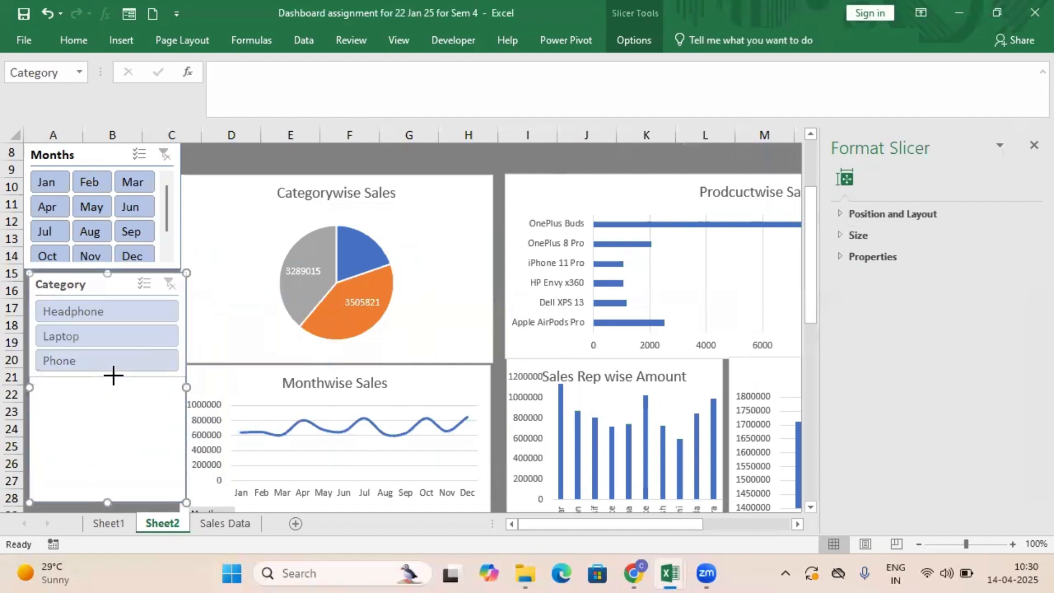
left_click_drag(113, 375, 113, 376)
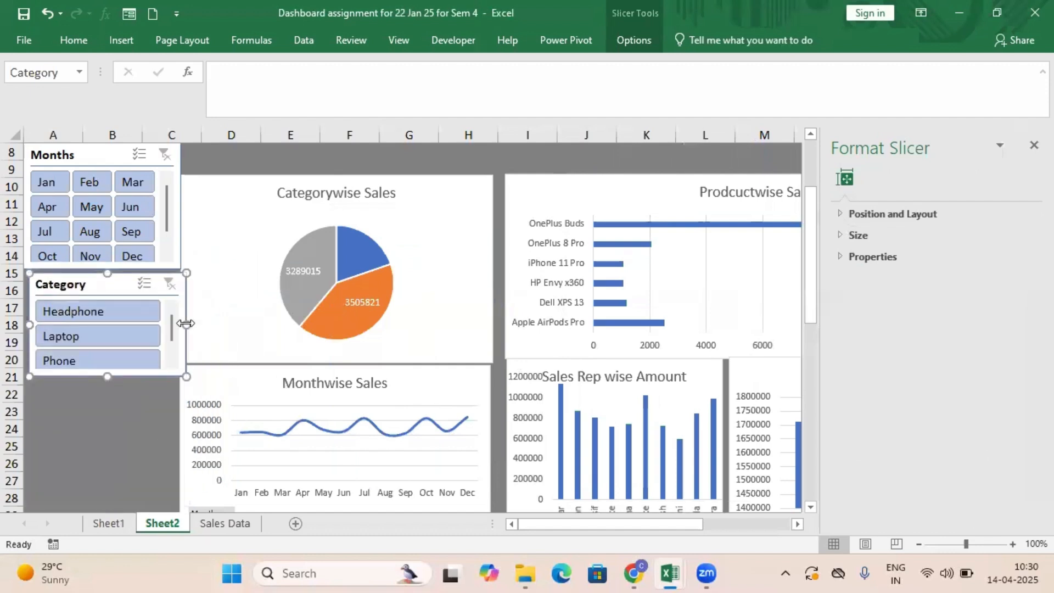
left_click_drag(187, 324, 180, 327)
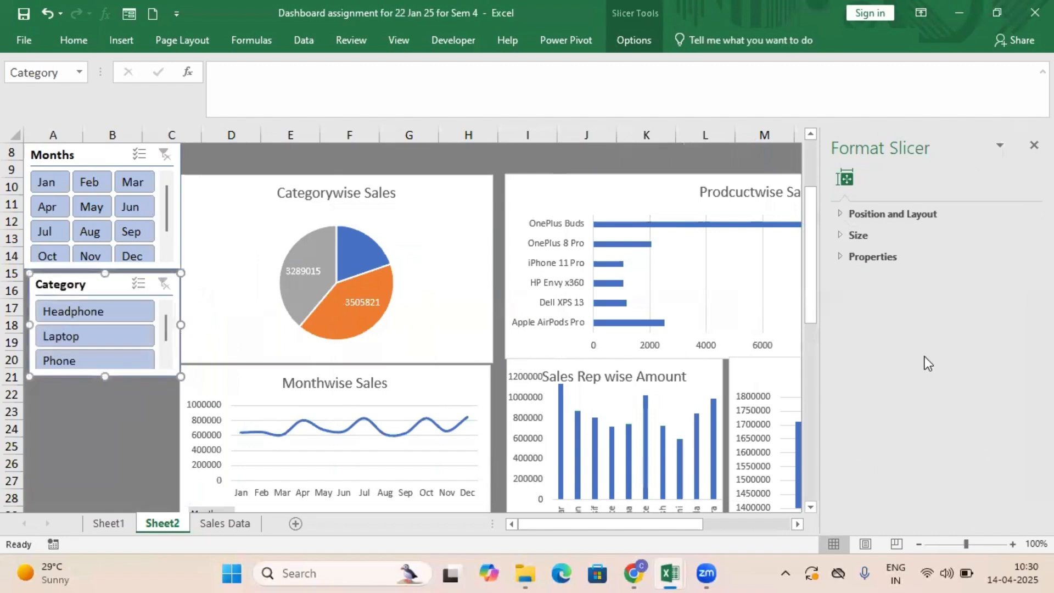
Connect the Months slicer to all listed PivotTables, including Category, MonthwiseSales, PivotTable2, Product, SalesRep, Category_Amt and City_Amount.
left_click(122, 156)
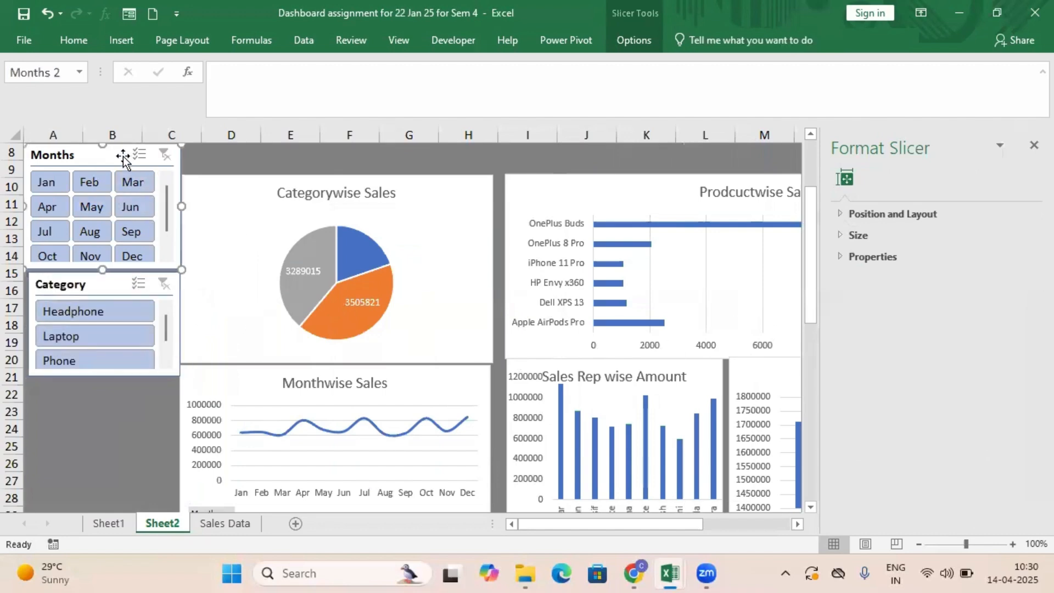
left_click(641, 13)
left_click(116, 77)
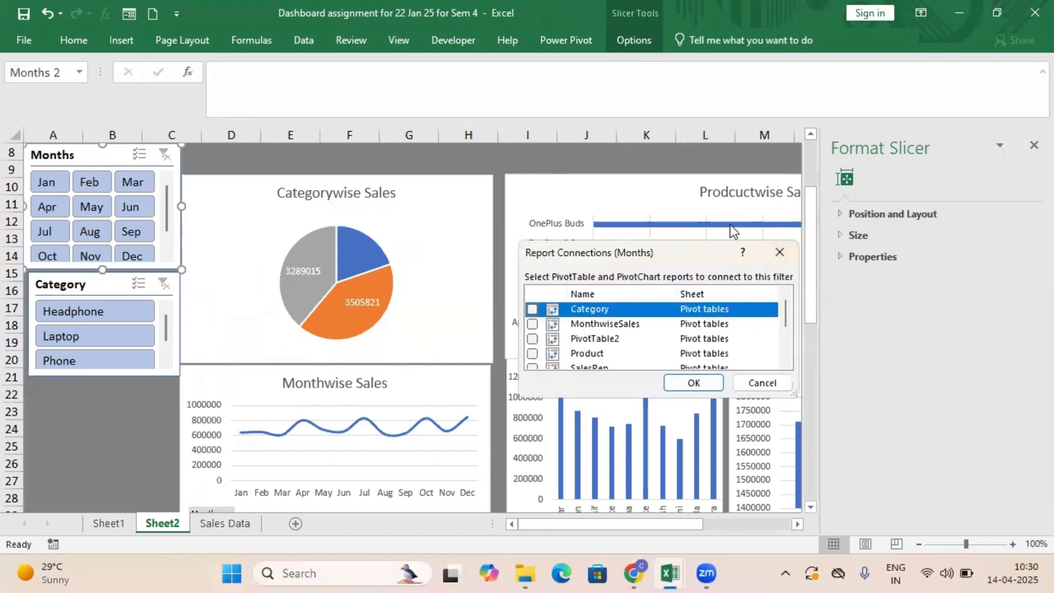
left_click(532, 339)
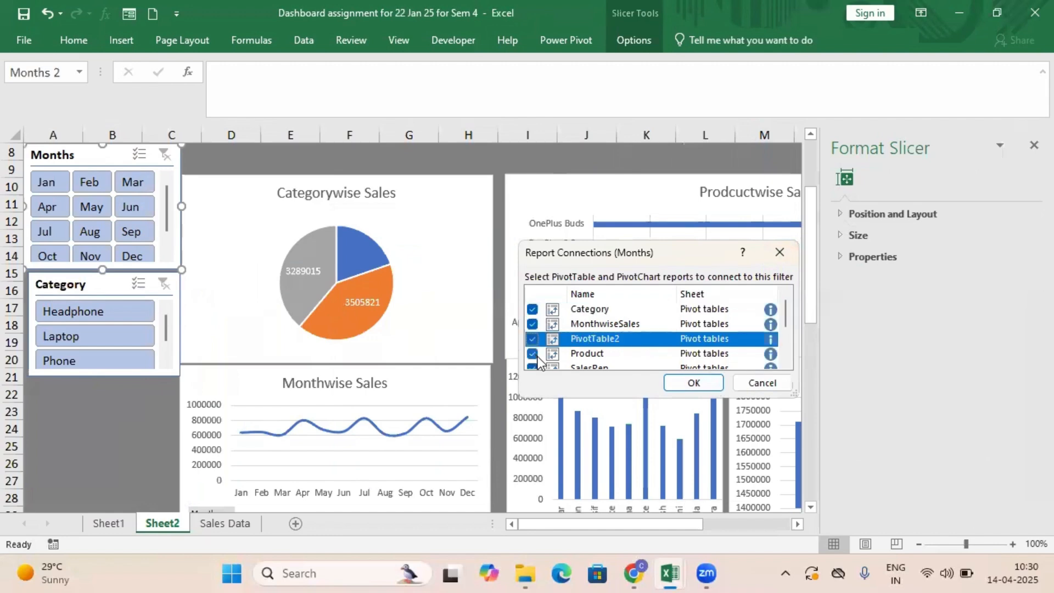
scroll(676, 325, "down", 1)
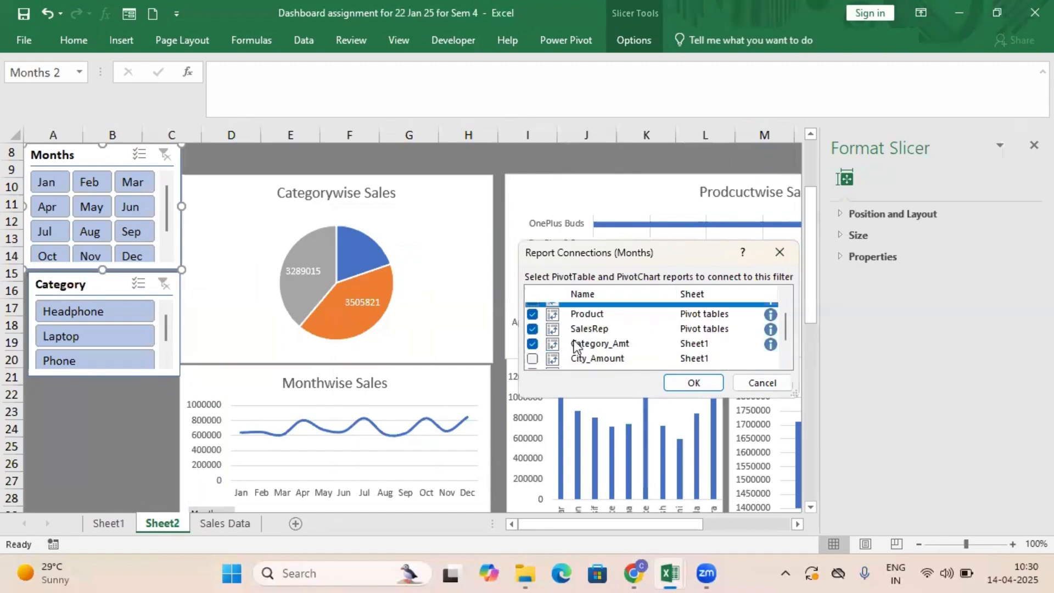
left_click(532, 358)
scroll(637, 340, "up", 1)
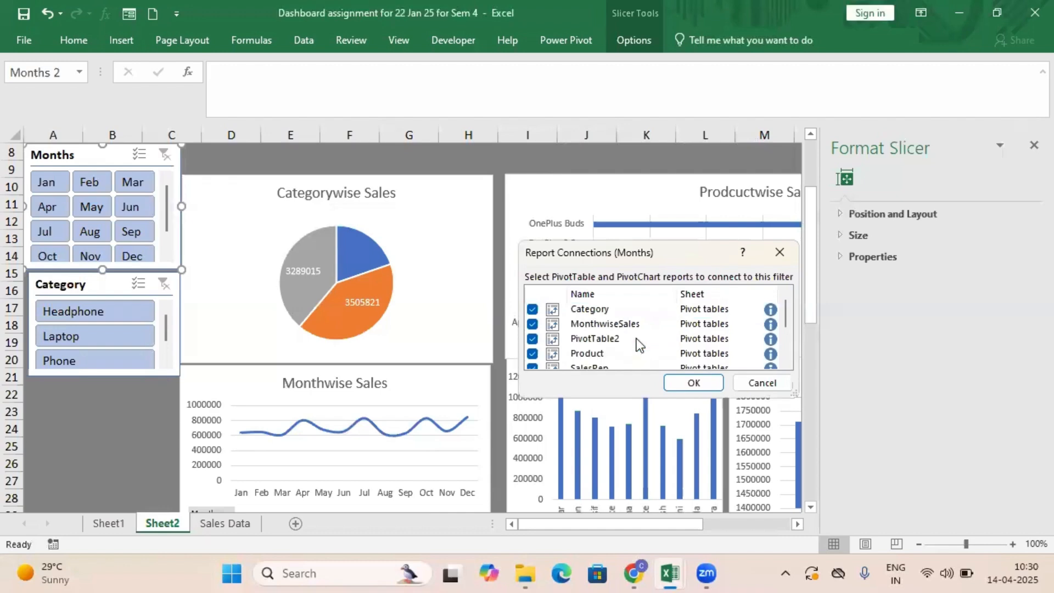
left_click(532, 324)
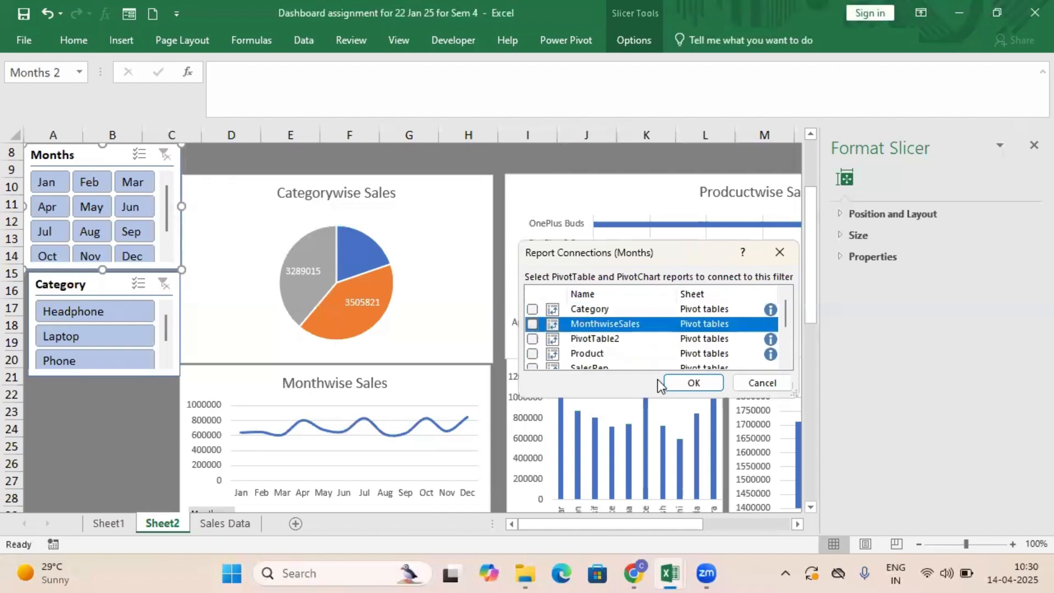
left_click(533, 341)
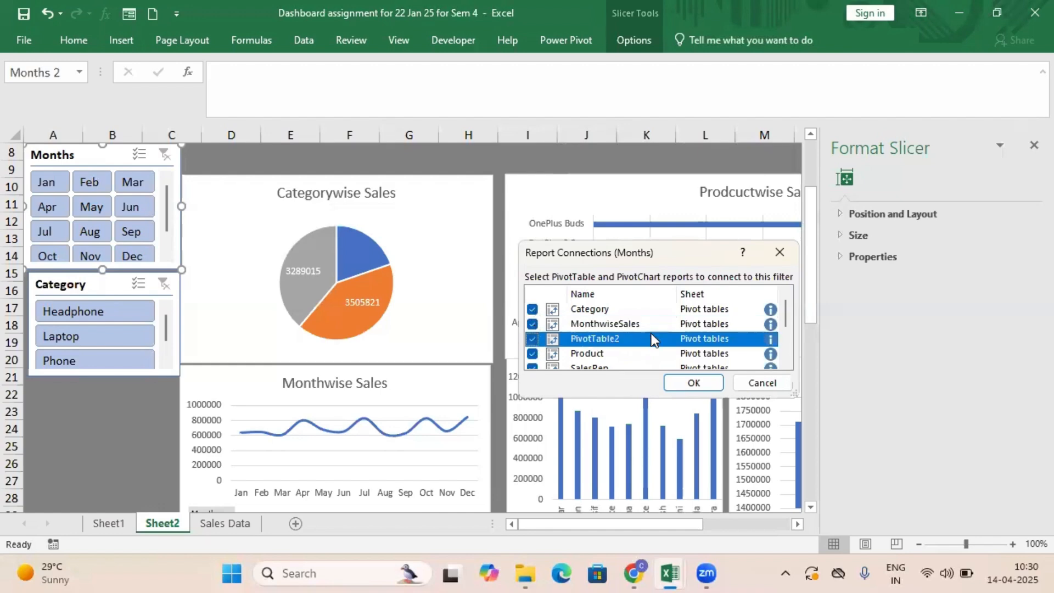
left_click(695, 384)
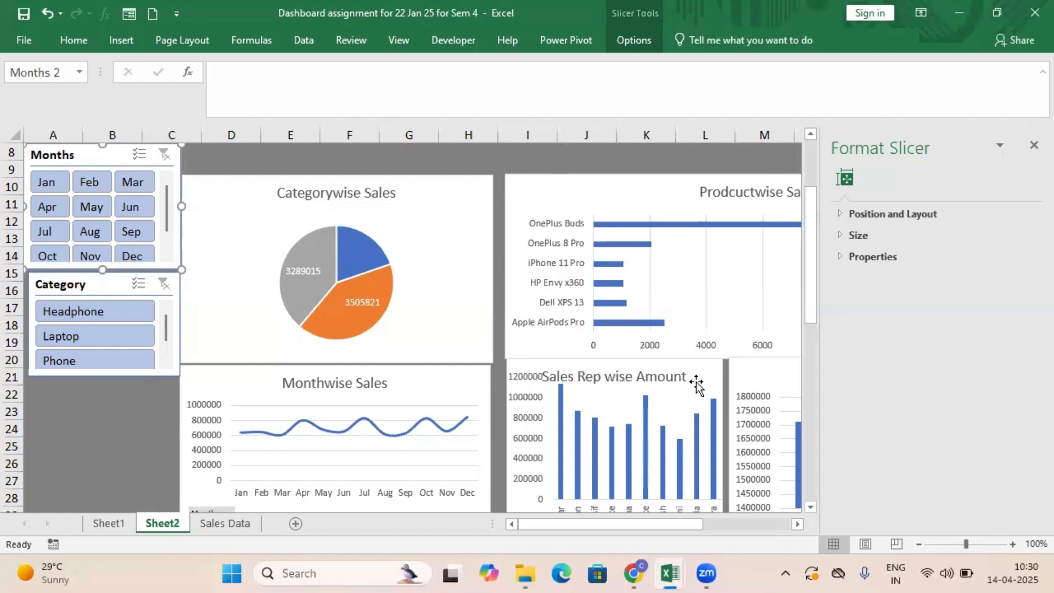
Filter the dashboard by May, Aug and Jun in turn with the Months slicer to check how the charts respond.
left_click(100, 209)
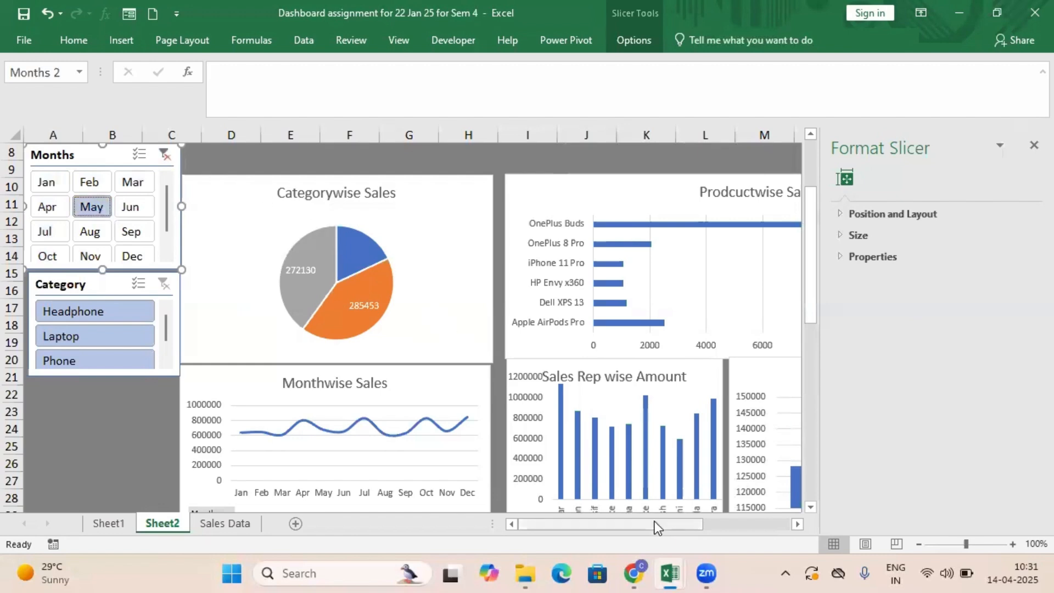
left_click_drag(654, 523, 583, 529)
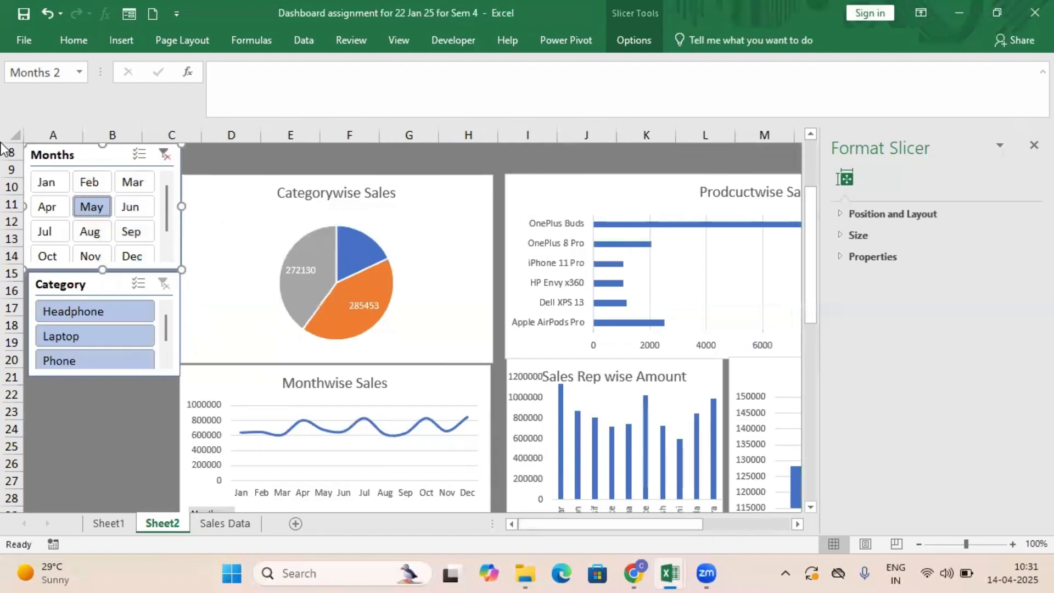
left_click(103, 232)
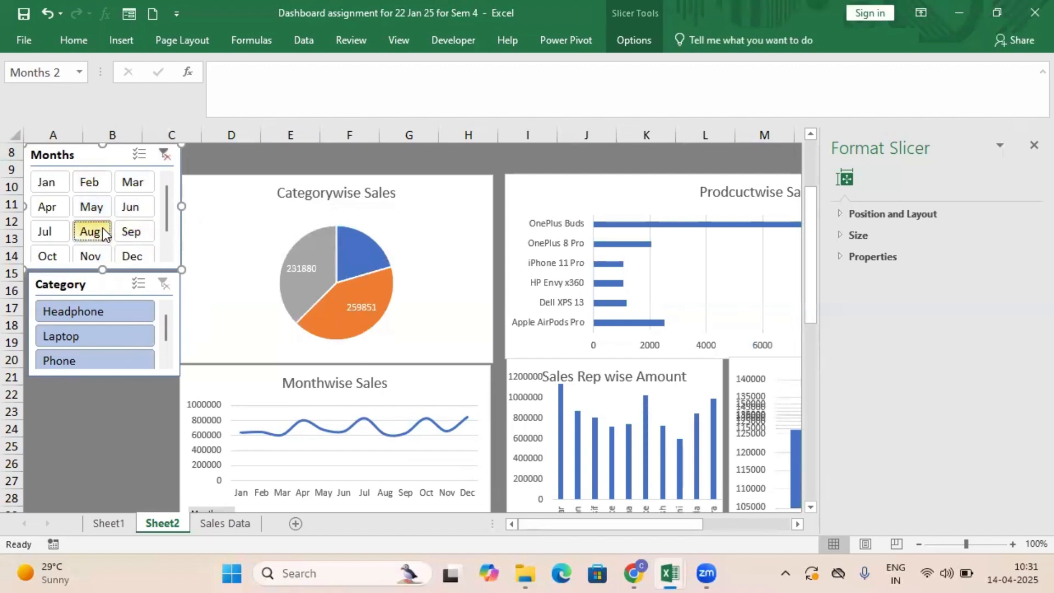
left_click(128, 211)
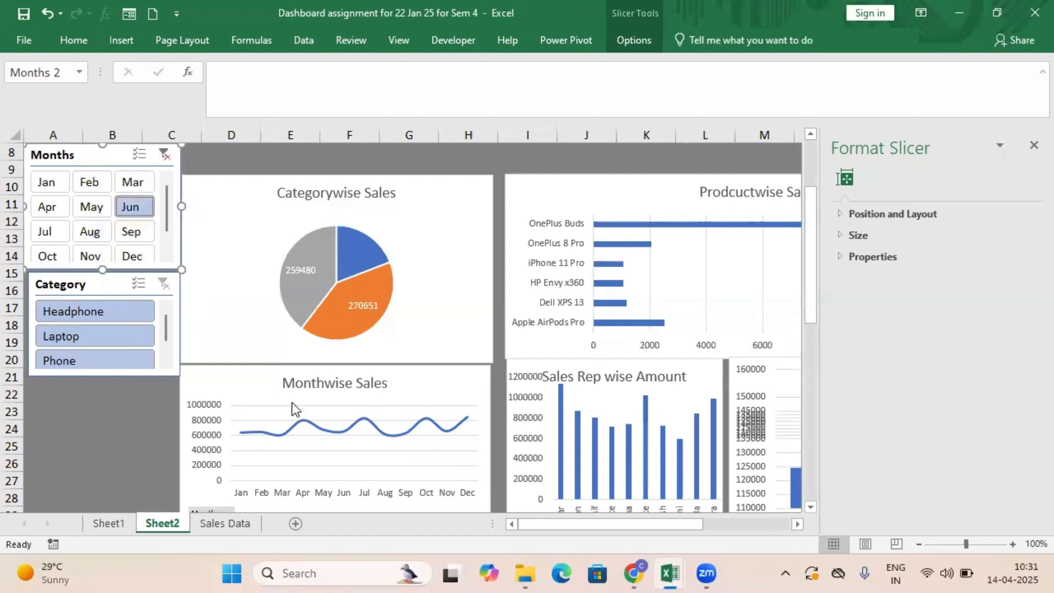
left_click(271, 396)
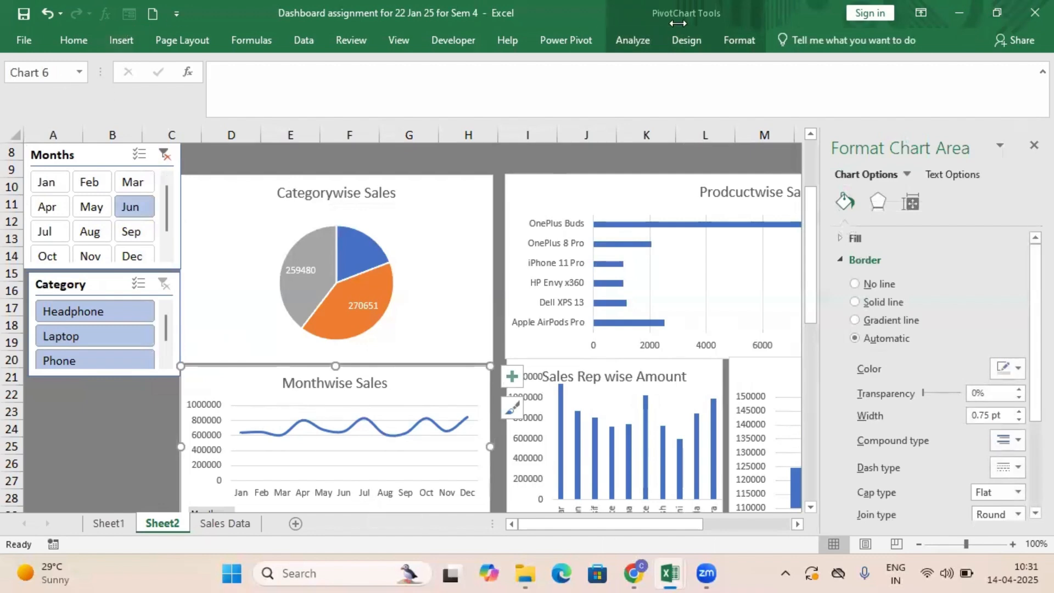
left_click(242, 275)
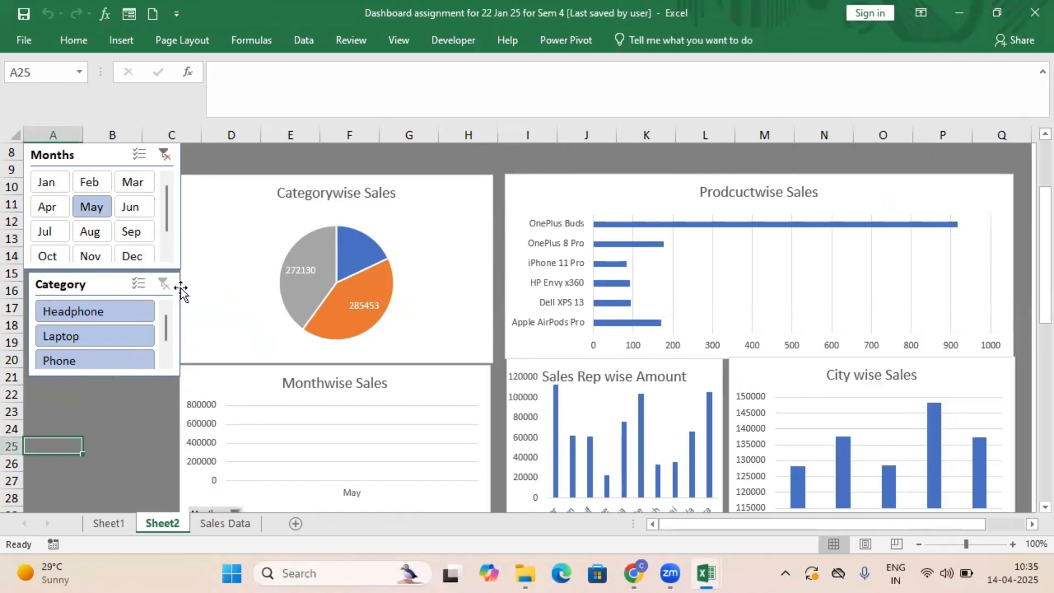
Filter the dashboard by Mar and then Sep, and try the Headphone and Laptop categories before choosing Phone.
left_click(143, 180)
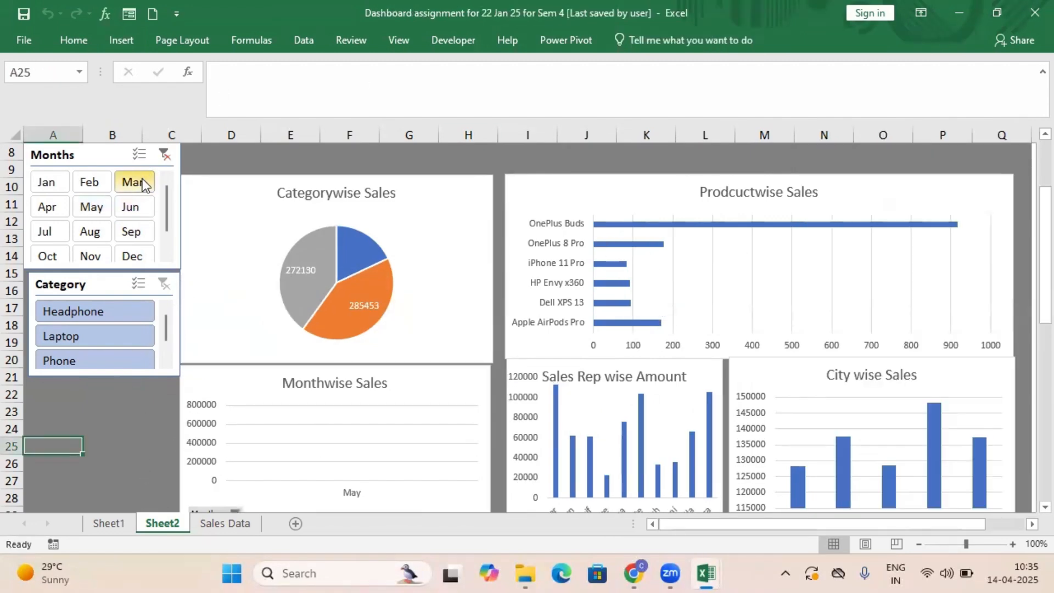
left_click(130, 232)
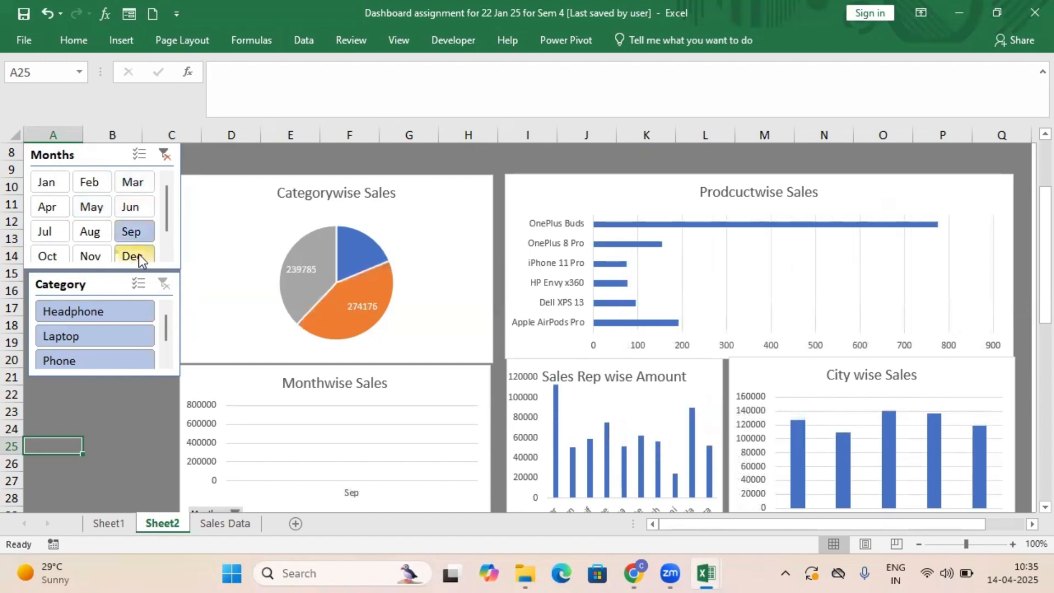
left_click(110, 311)
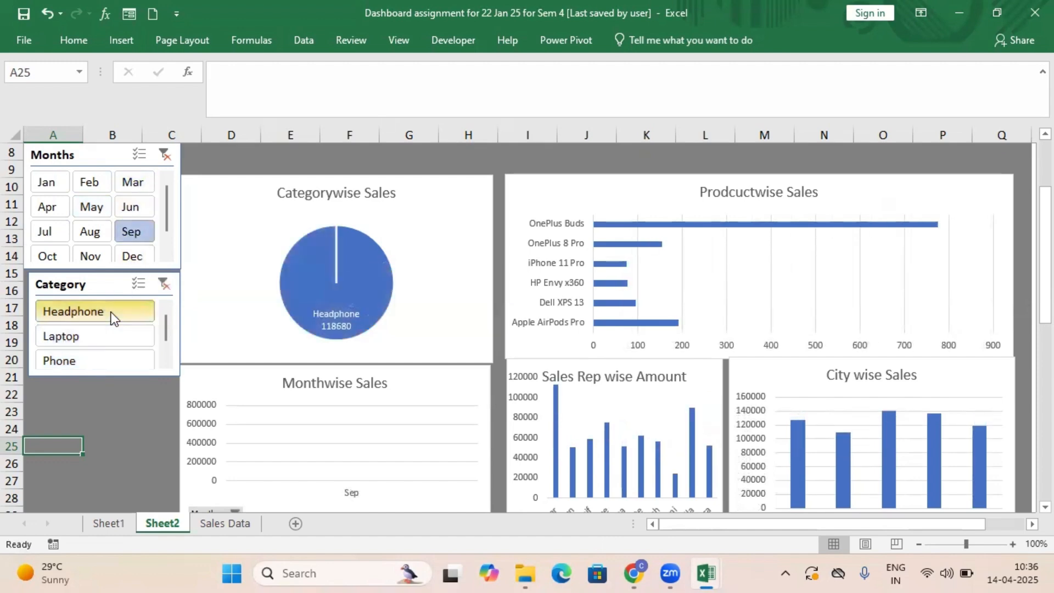
left_click(104, 334)
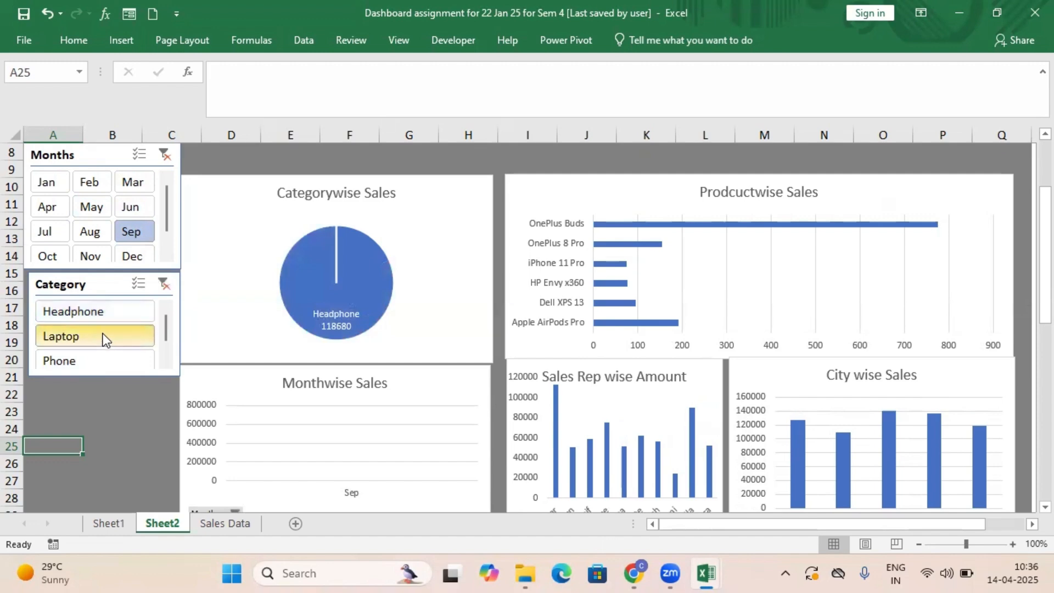
left_click(111, 364)
Zoom the dashboard out to 82% and move the Category slicer down to rows 24 to 29 beside the Monthwise Sales chart.
scroll(833, 250, "up", 3)
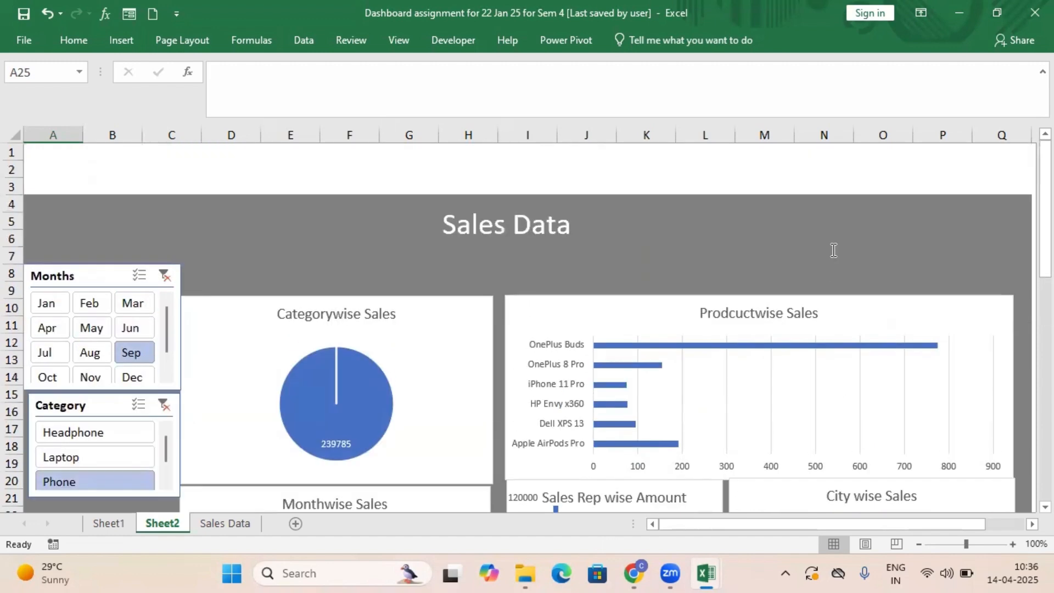
scroll(588, 210, "down", 4)
scroll(593, 209, "up", 2)
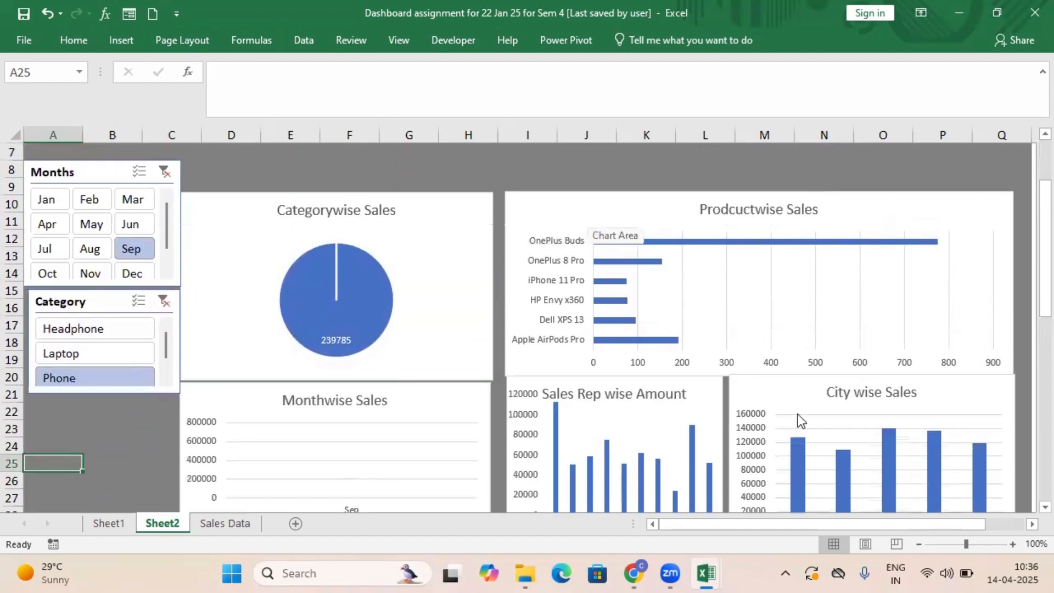
mouse_move(967, 548)
left_mouse_down()
mouse_move(950, 546)
mouse_move(960, 546)
left_mouse_up()
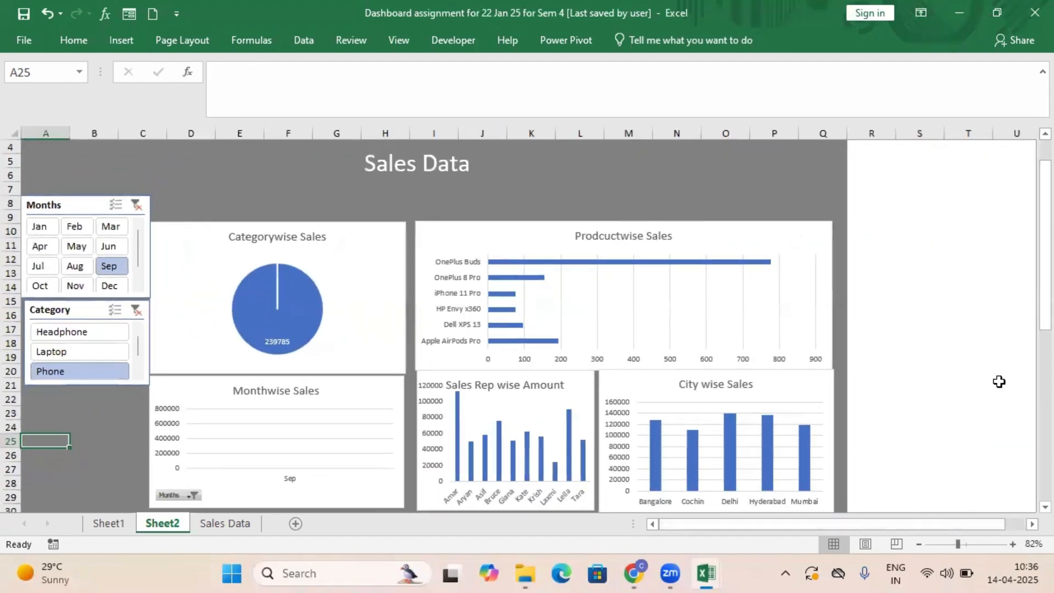
mouse_move(1043, 314)
left_mouse_down()
mouse_move(1029, 324)
mouse_move(1029, 305)
left_mouse_up()
left_click(81, 311)
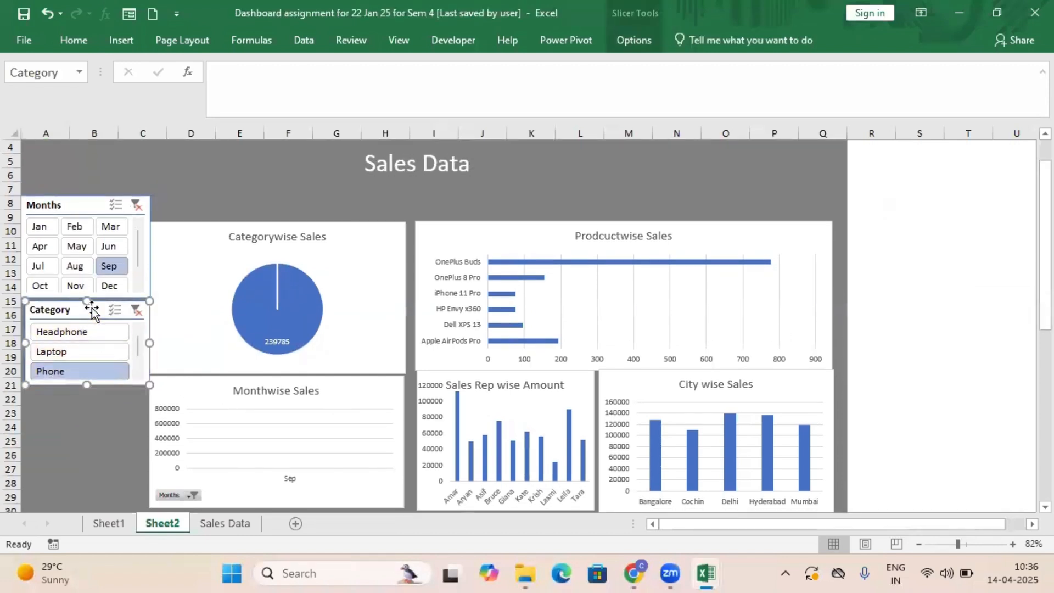
left_click_drag(83, 311, 80, 438)
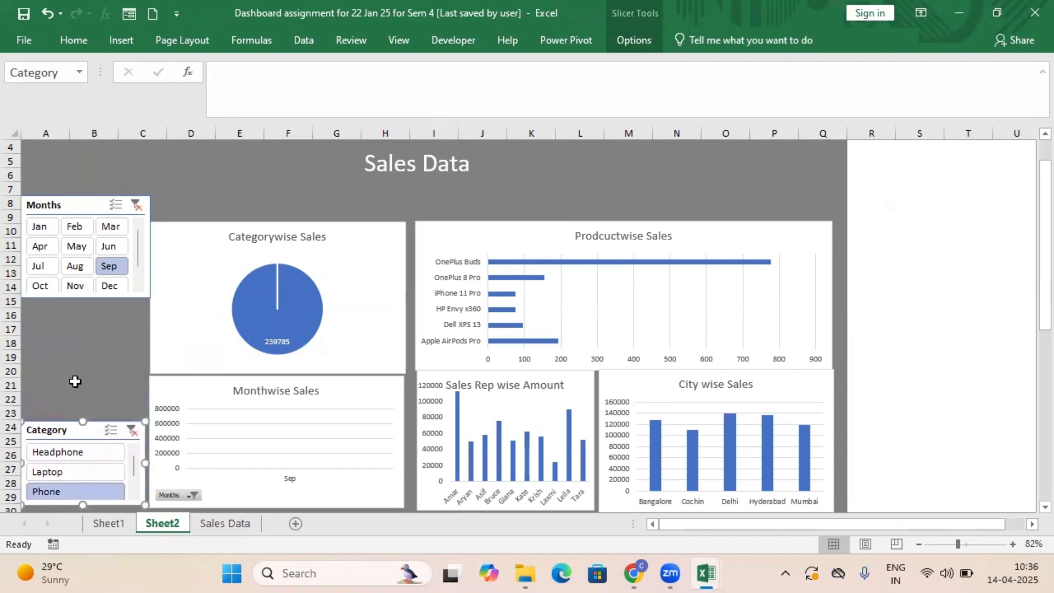
Resize the Months slicer to span rows 10 to 19 and move the Category slicer up to about rows 21 to 27.
left_click(77, 227)
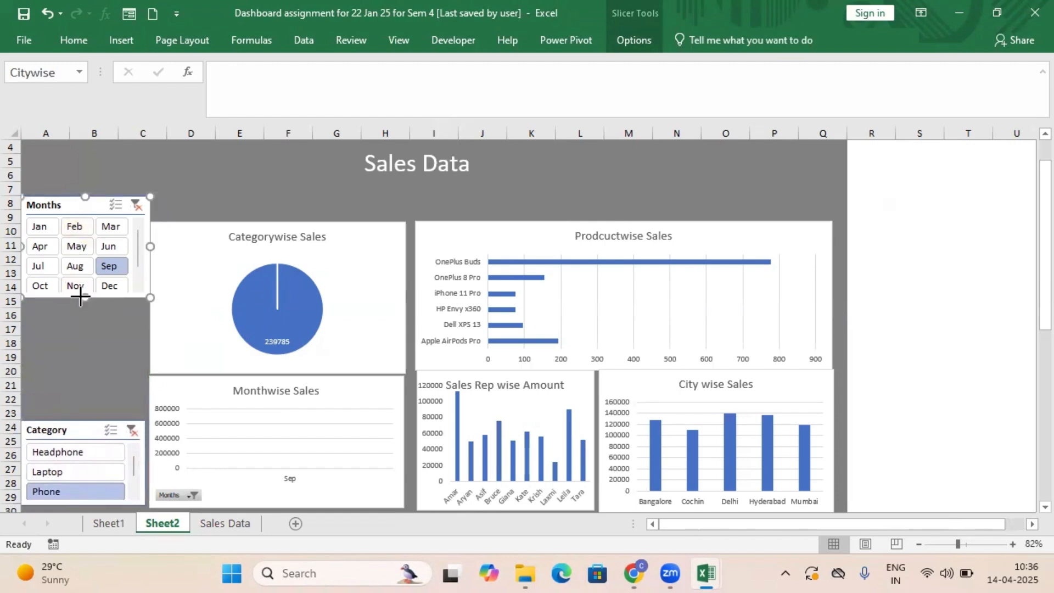
left_click_drag(80, 297, 90, 318)
left_click_drag(82, 196, 105, 230)
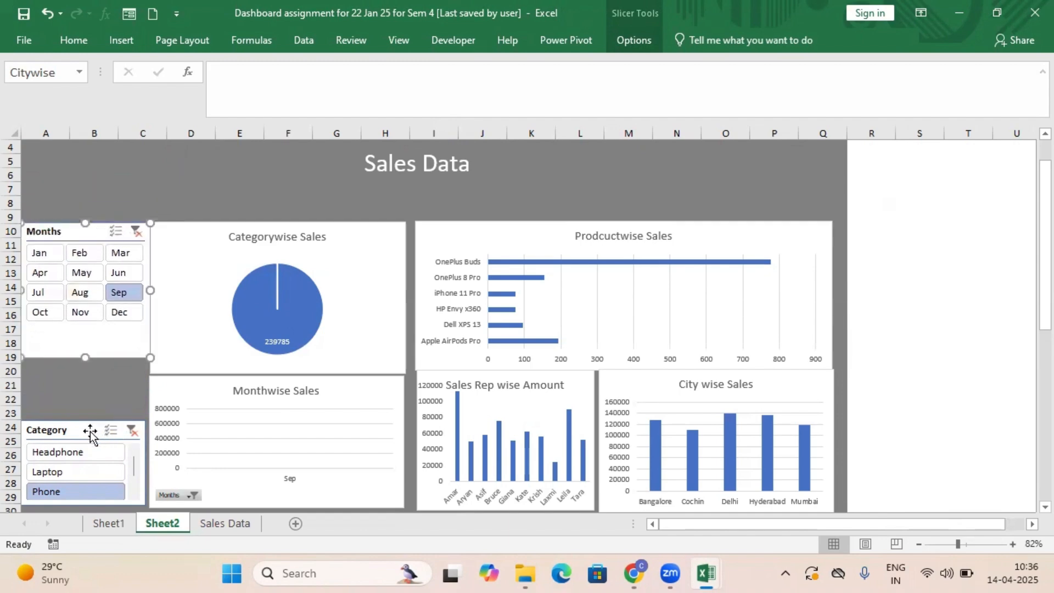
left_click_drag(90, 434, 89, 400)
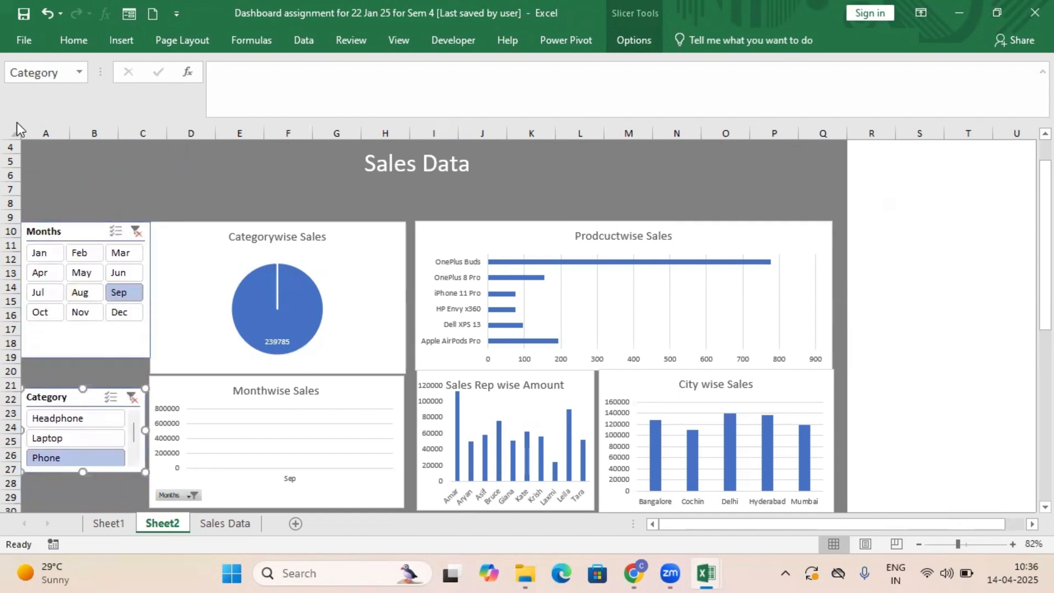
Enlarge the dashboard title text and extend it to read "Sales Data - ABC Company".
left_click(88, 190)
left_click(403, 171)
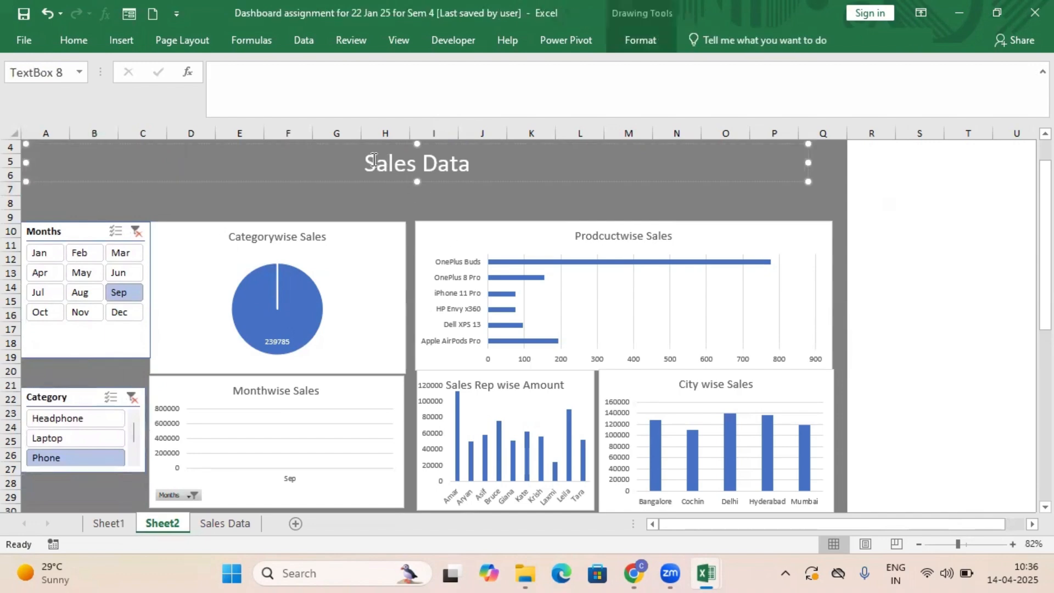
left_click_drag(368, 160, 570, 196)
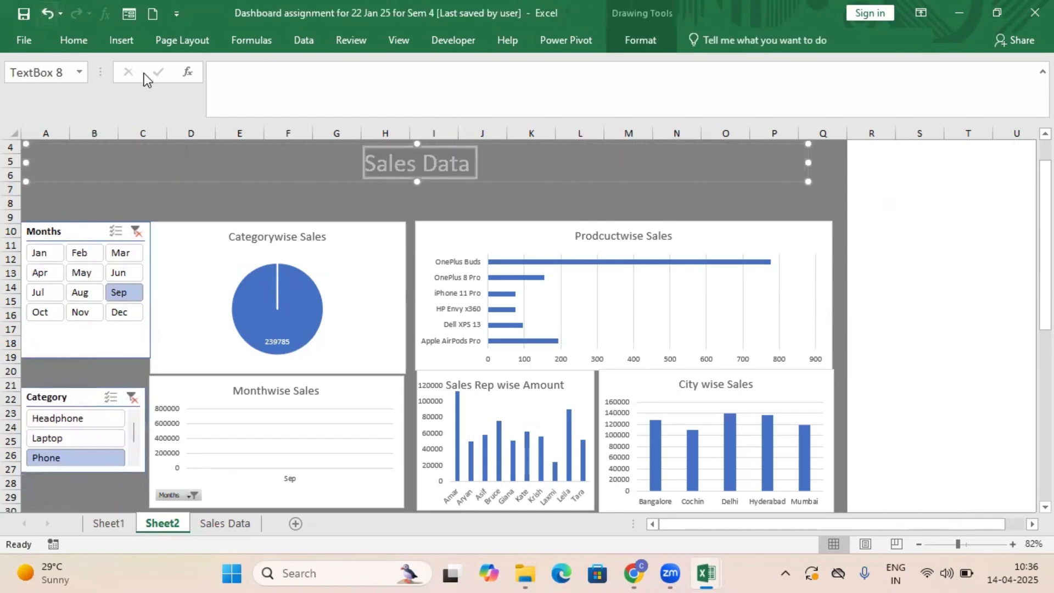
key("End")
type("- ABC Co")
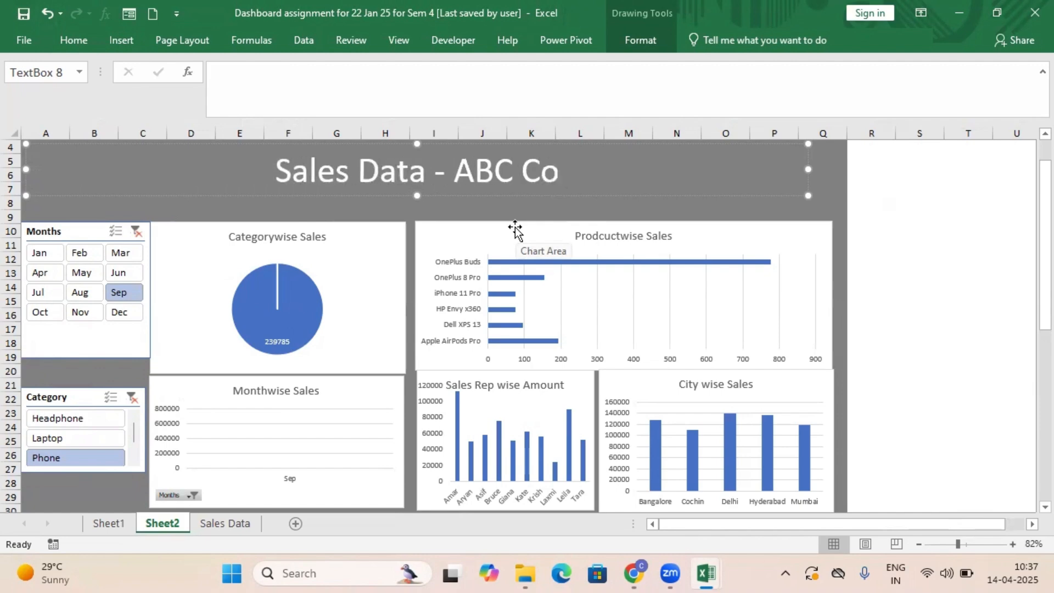
type("mpany")
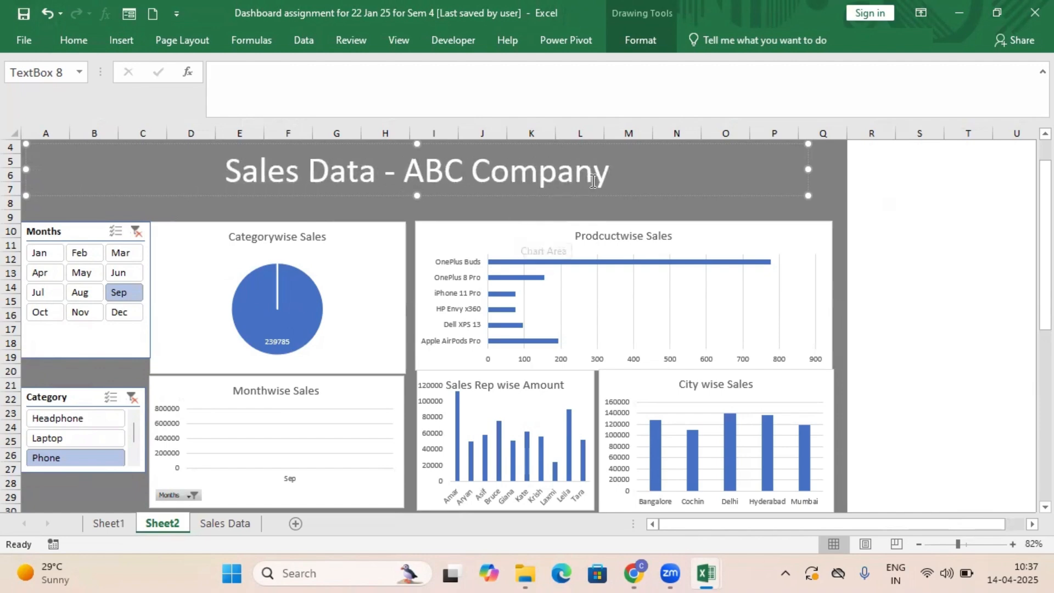
left_click(907, 297)
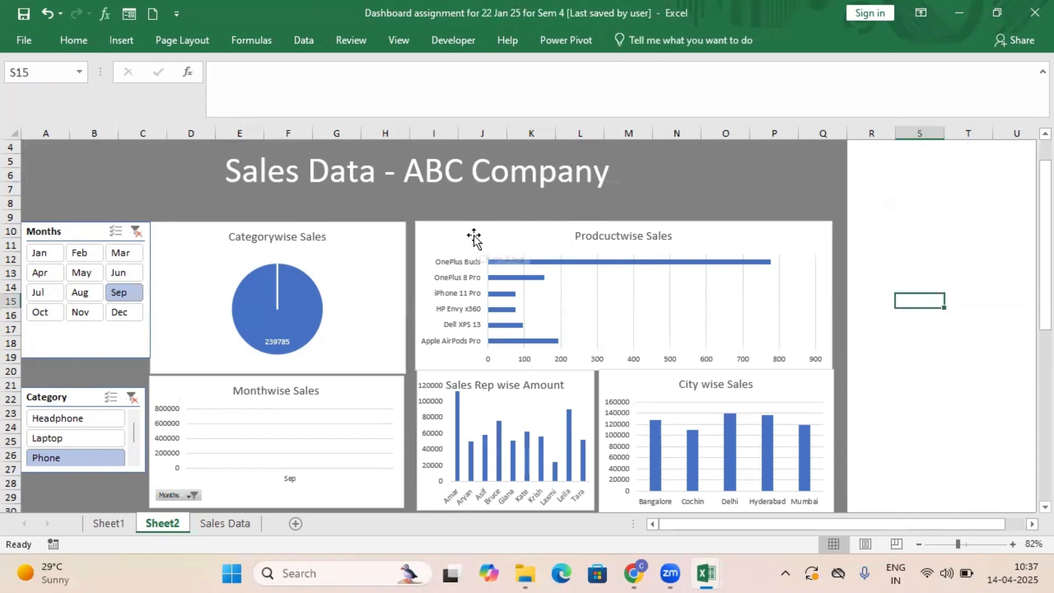
Nudge the Prodcuctwise Sales chart slightly right and the Monthwise Sales chart slightly right and down to tidy the layout.
left_click_drag(472, 235, 476, 236)
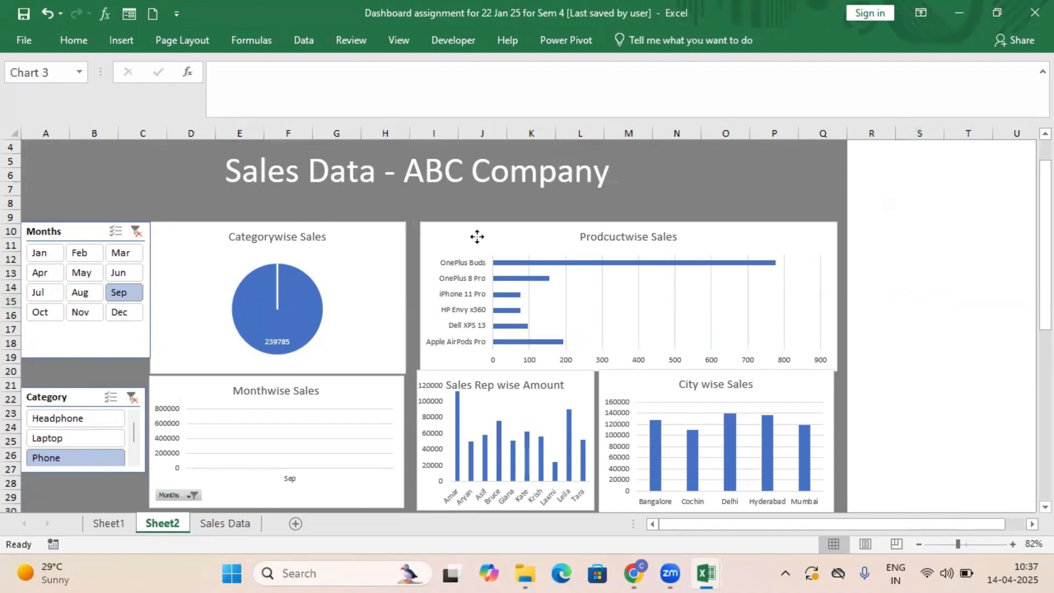
left_click(367, 240)
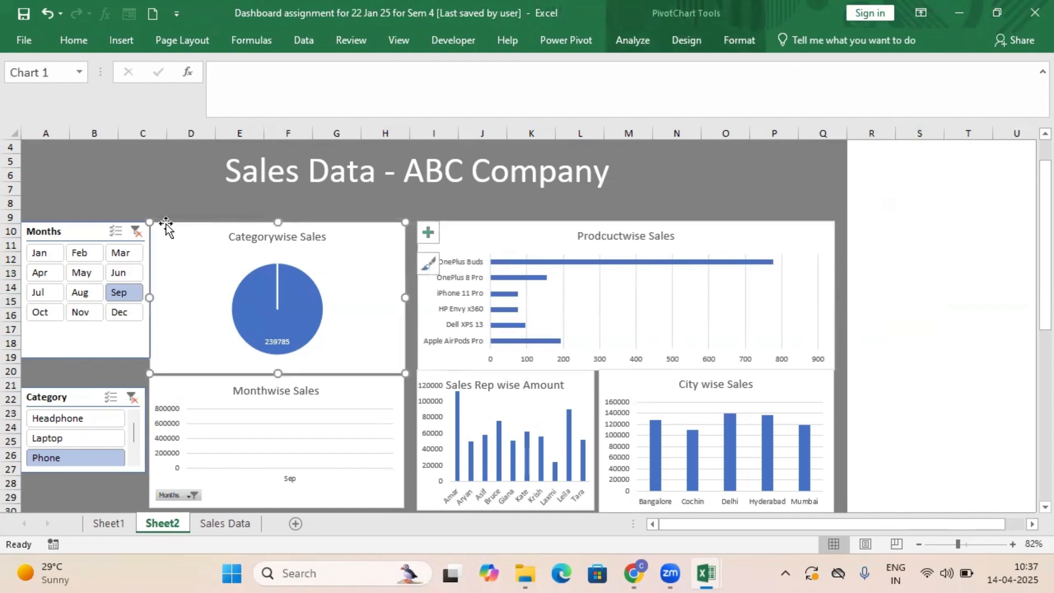
left_click(121, 241)
left_click(739, 254)
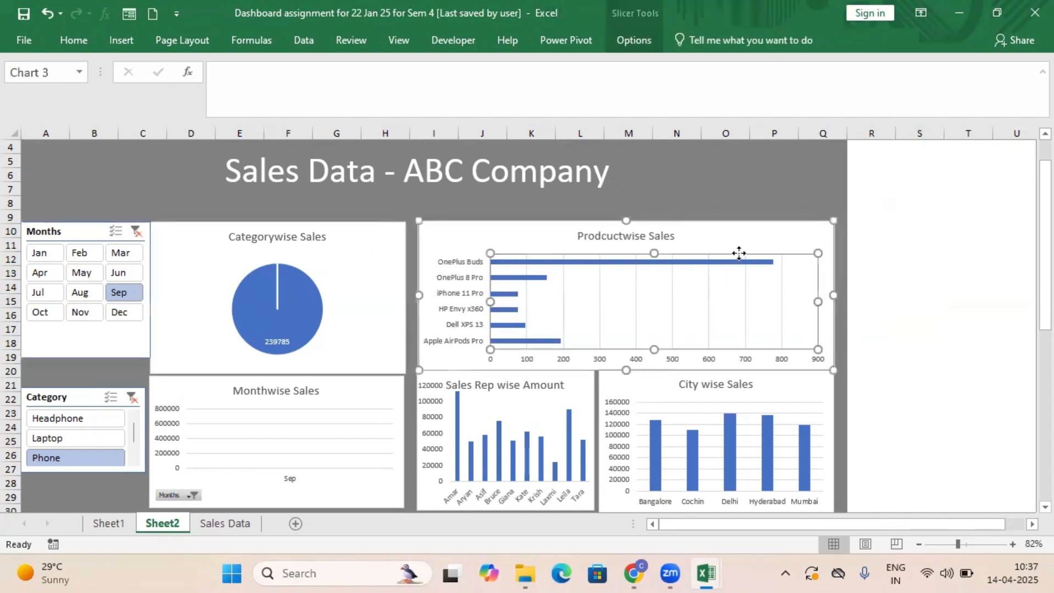
left_click(393, 387)
left_click_drag(393, 387, 396, 390)
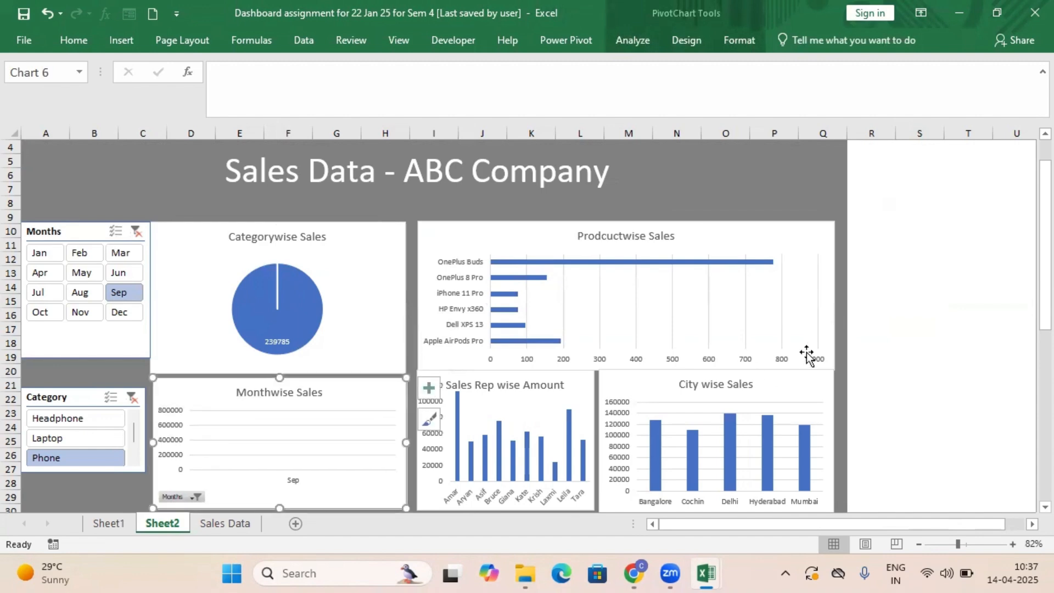
left_click(892, 272)
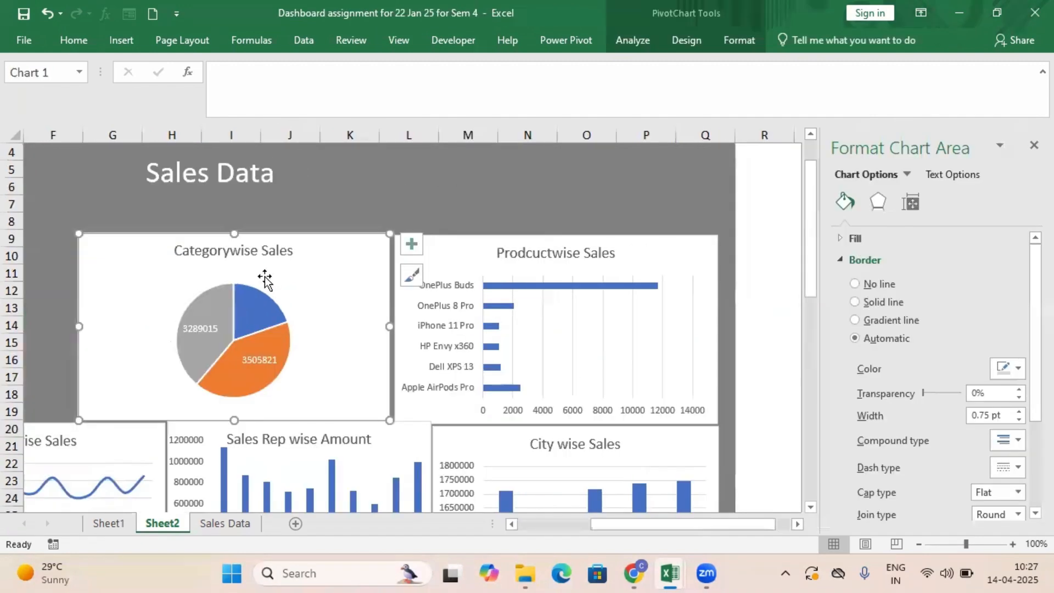
Select the data labels of the Categorywise Sales pie chart.
left_click(265, 276)
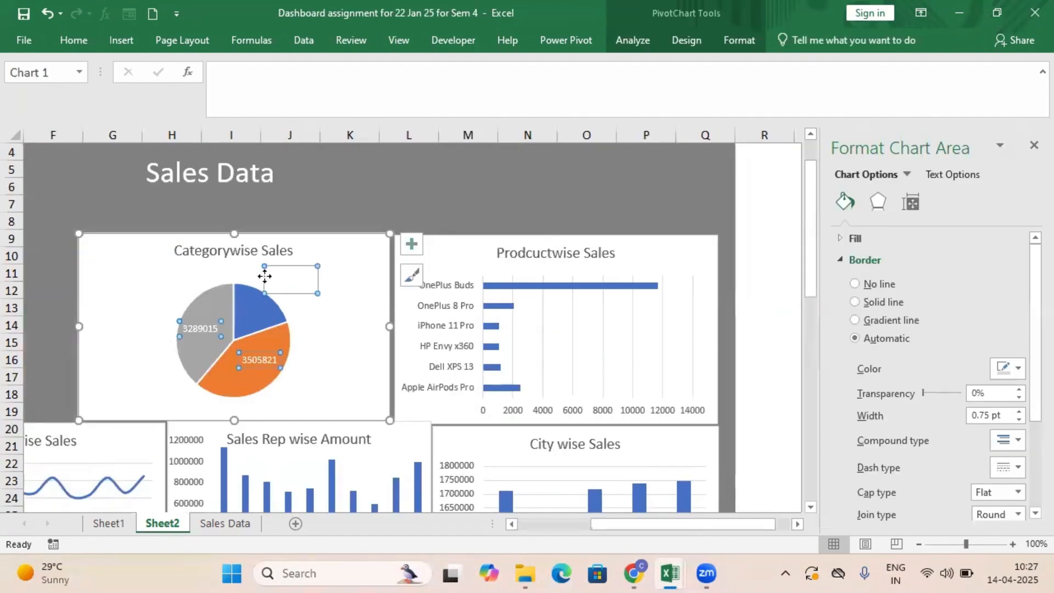